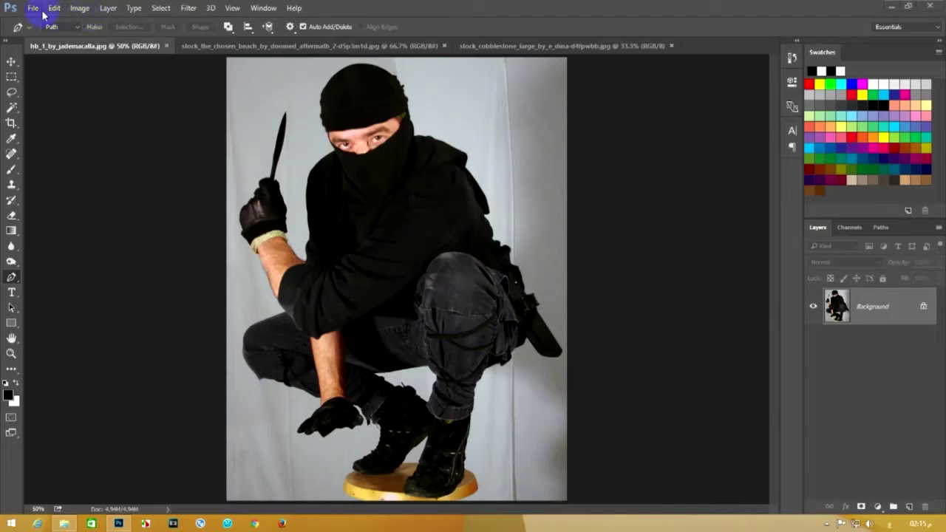
Open the File menu in the ninja photo's Photoshop window
click(33, 8)
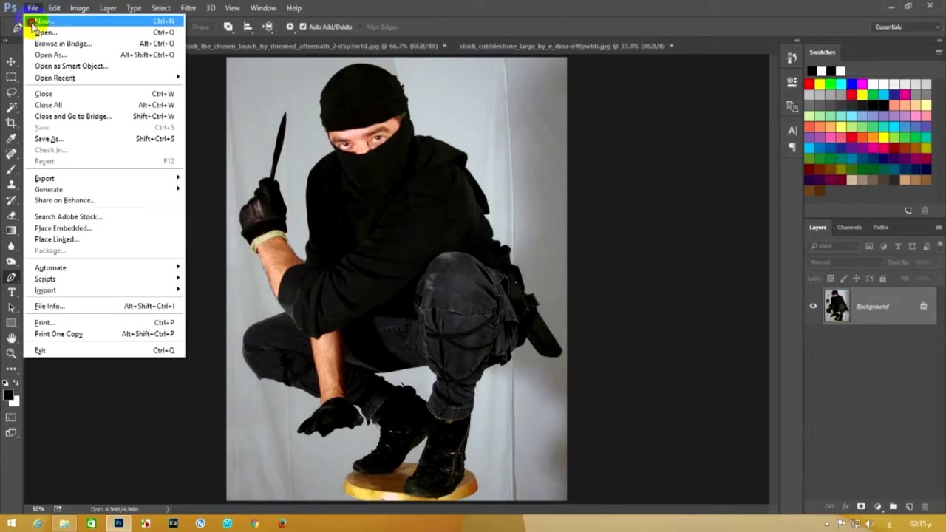
Create a white 1920×1080 px, 72 ppi document, then view the beach and cobblestone photos
click(26, 28)
double_click(448, 165)
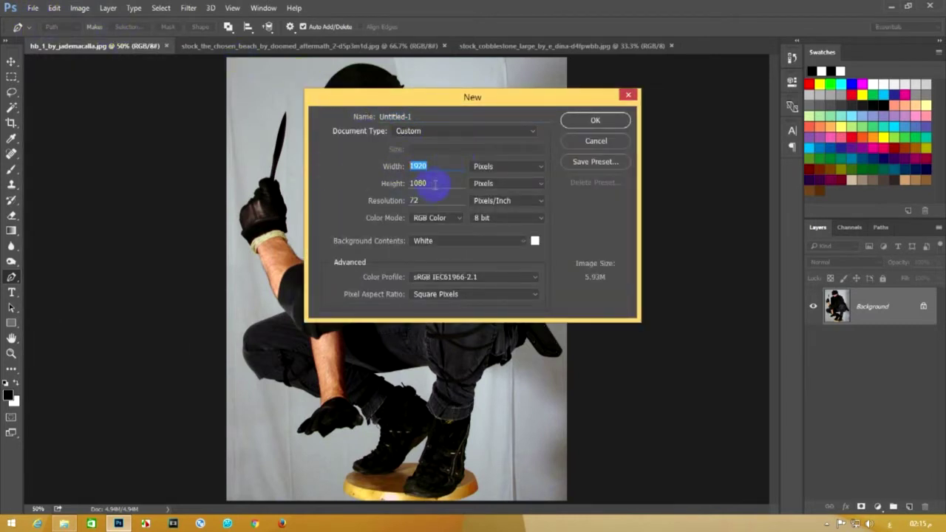
click(595, 120)
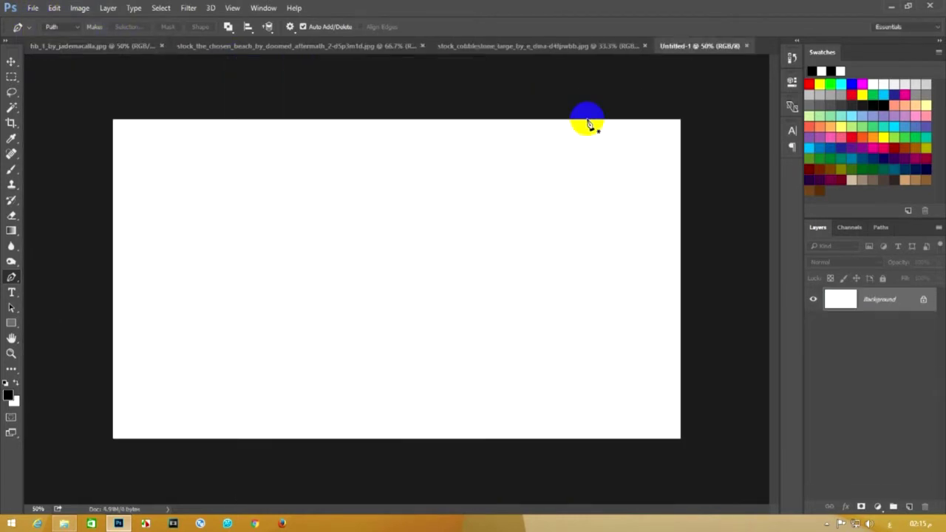
click(366, 49)
click(462, 49)
Zoom the ninja photo to 200% and trace a pen path up the boot to the trouser cuff
click(135, 46)
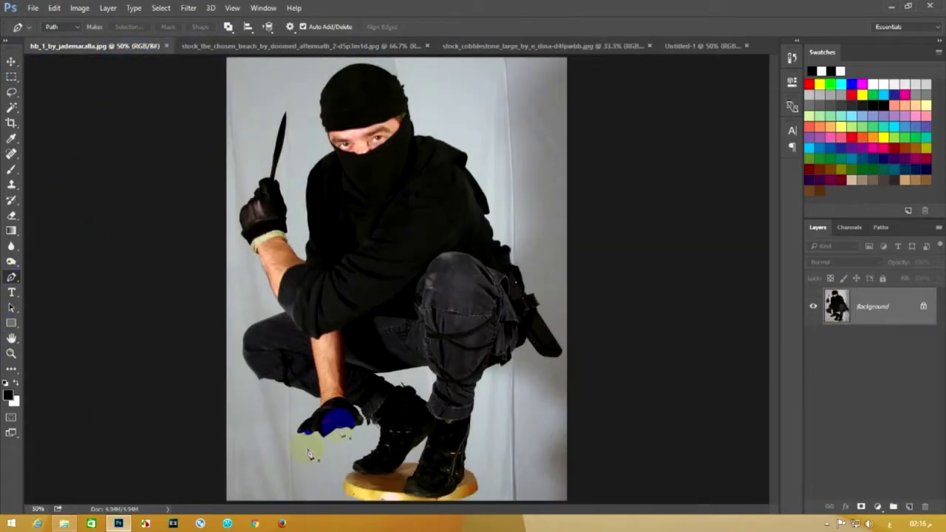
key(ctrl+plus)
key(ctrl+plus)
key(ctrl+plus)
scroll(391, 237, down, 5)
scroll(397, 144, down, 5)
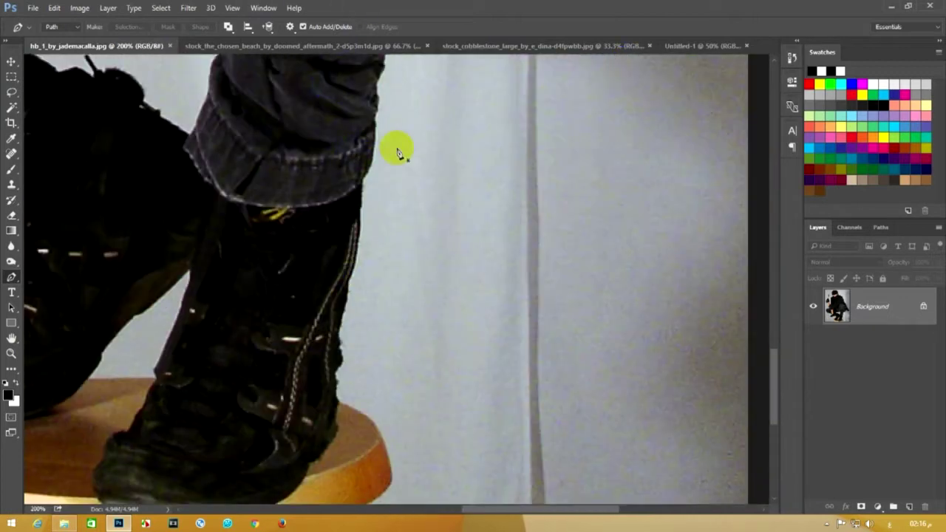
click(339, 412)
click(339, 381)
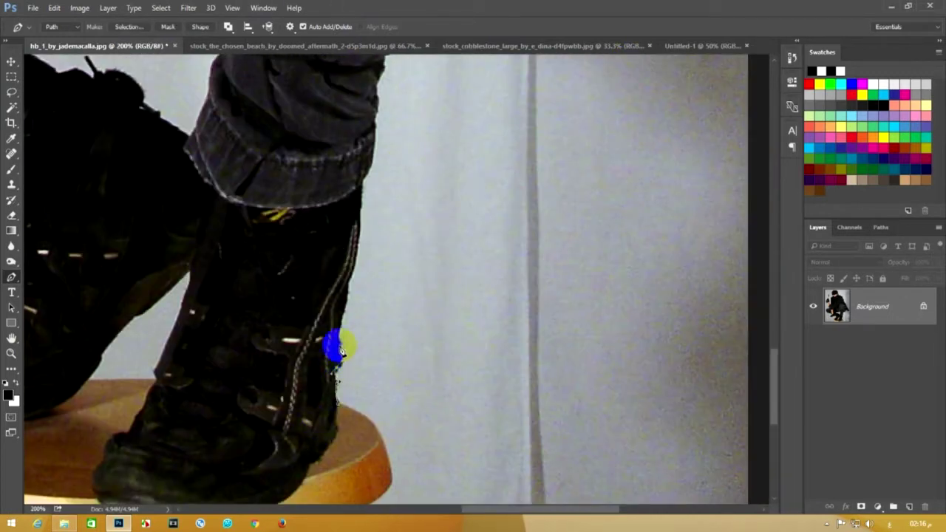
click(348, 277)
click(353, 215)
click(362, 181)
click(366, 157)
click(374, 132)
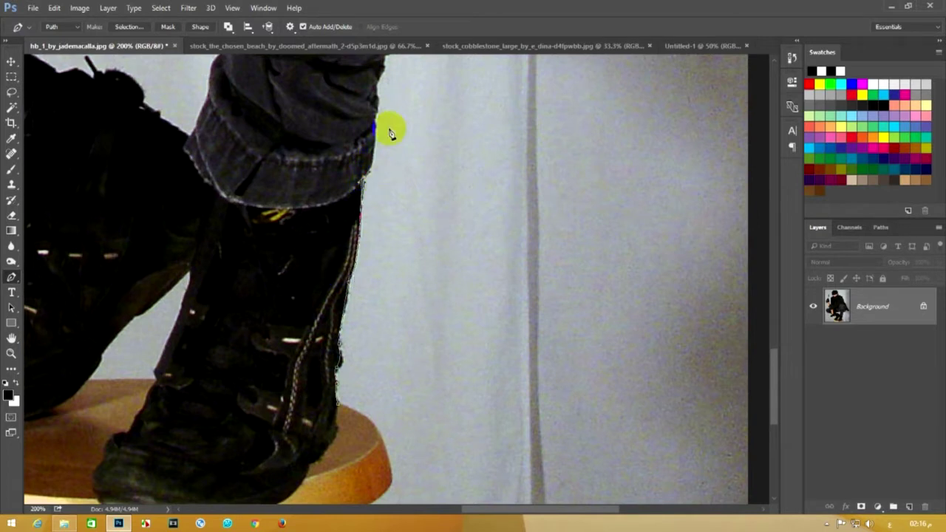
drag(377, 120, 376, 79)
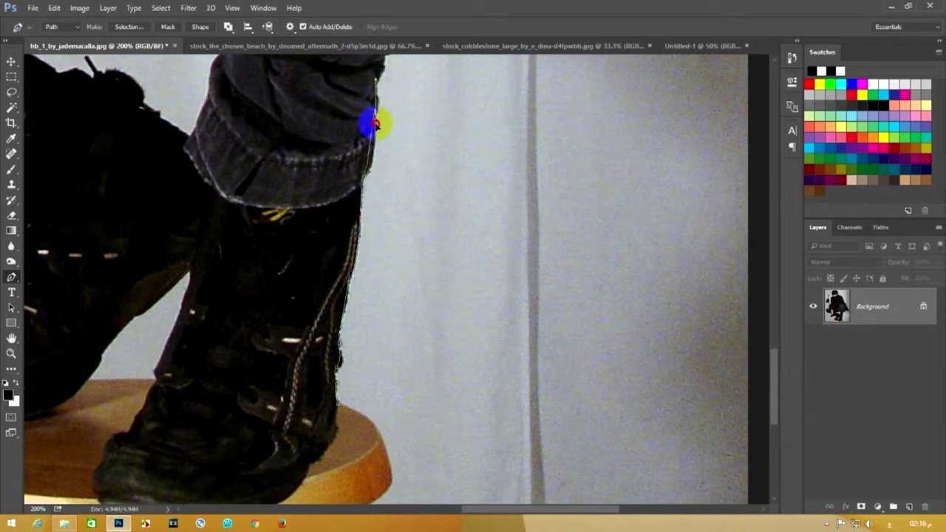
Continue the path up the knee and around the knife blade's lower edge and tip
drag(380, 125, 364, 345)
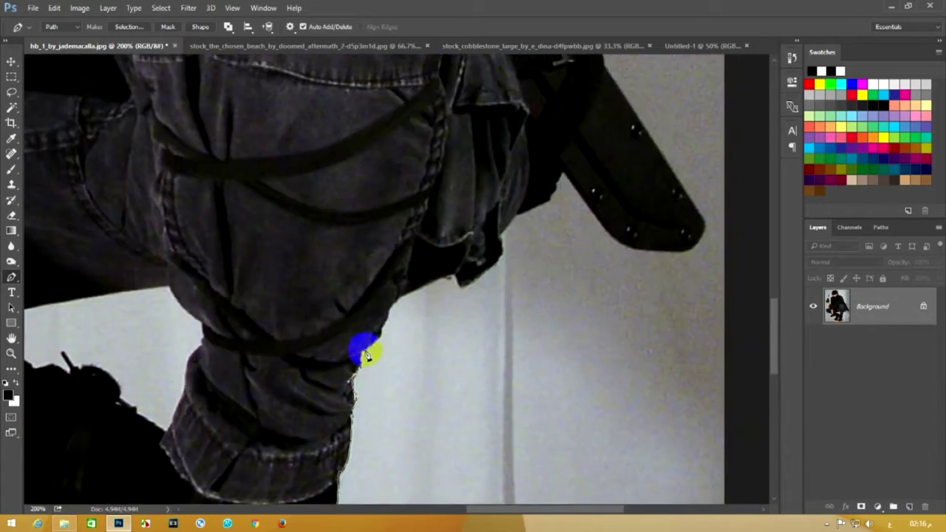
click(386, 310)
click(403, 294)
click(447, 277)
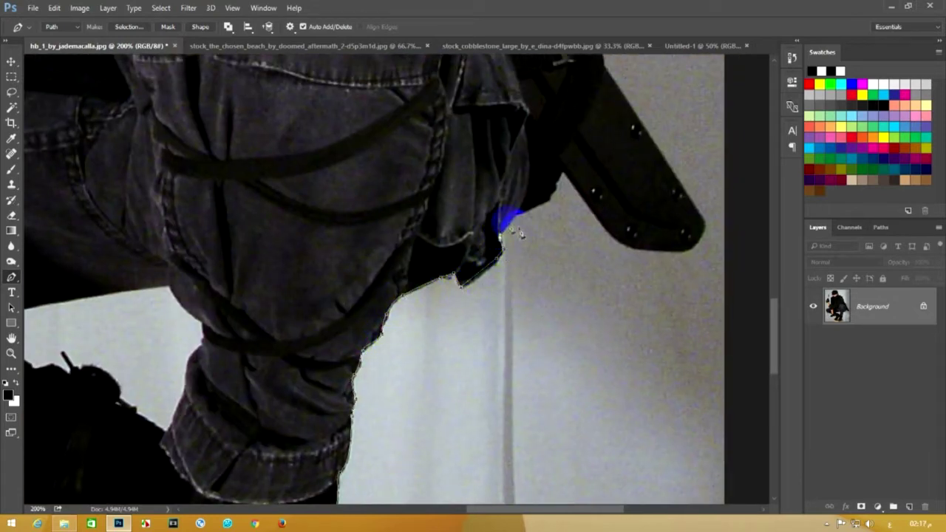
drag(516, 215, 547, 207)
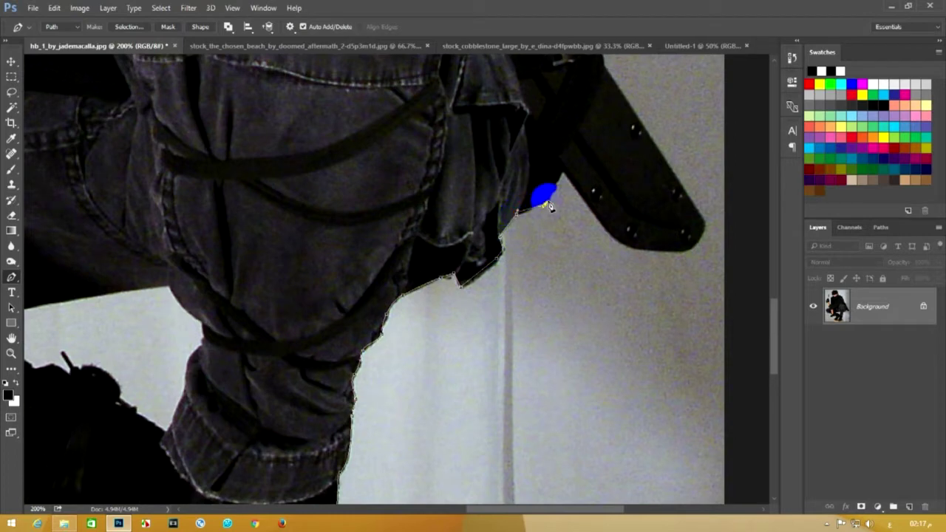
click(611, 243)
drag(678, 248, 701, 241)
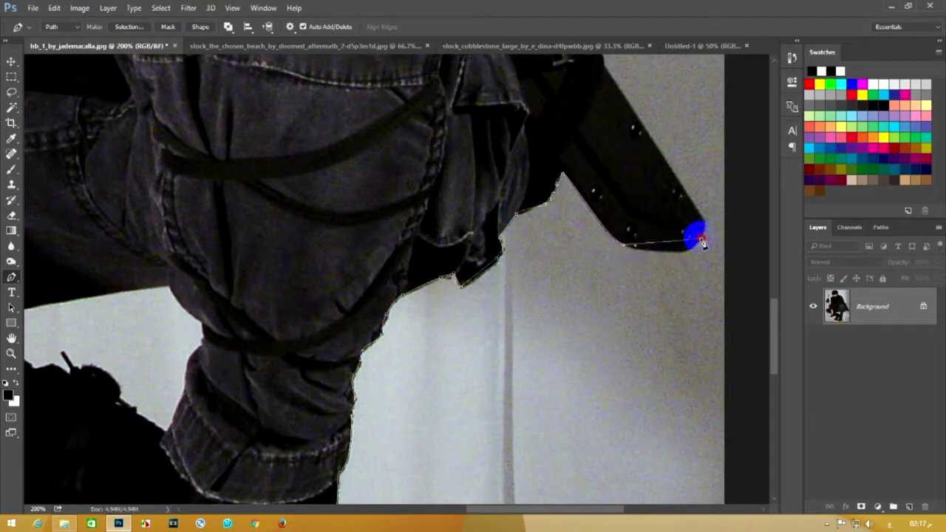
scroll(709, 216, up, 5)
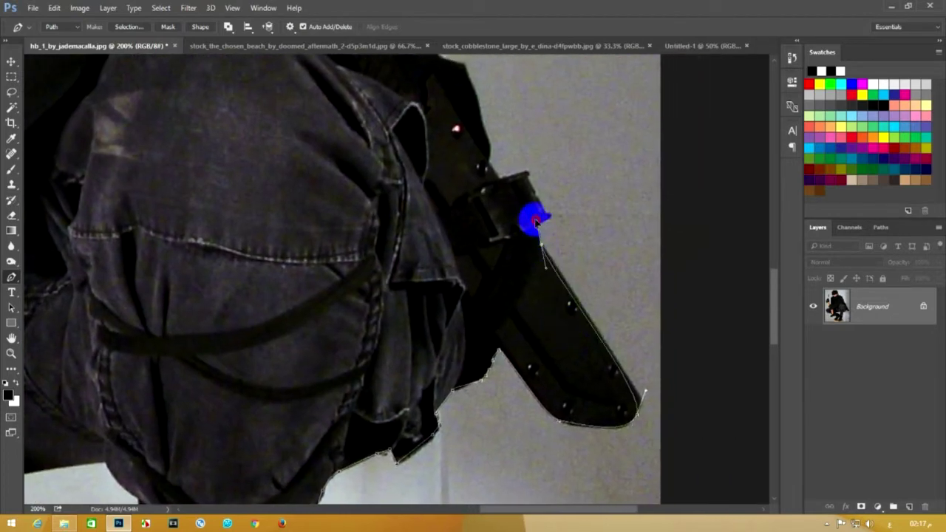
Trace the knife's back edge and handle, undoing and re-placing a misplaced hood anchor
drag(454, 92, 544, 247)
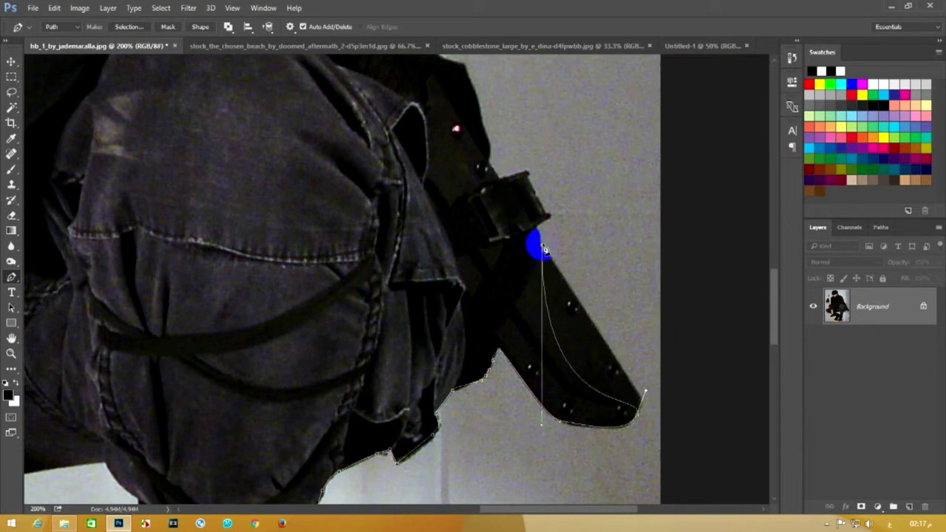
drag(523, 222, 553, 323)
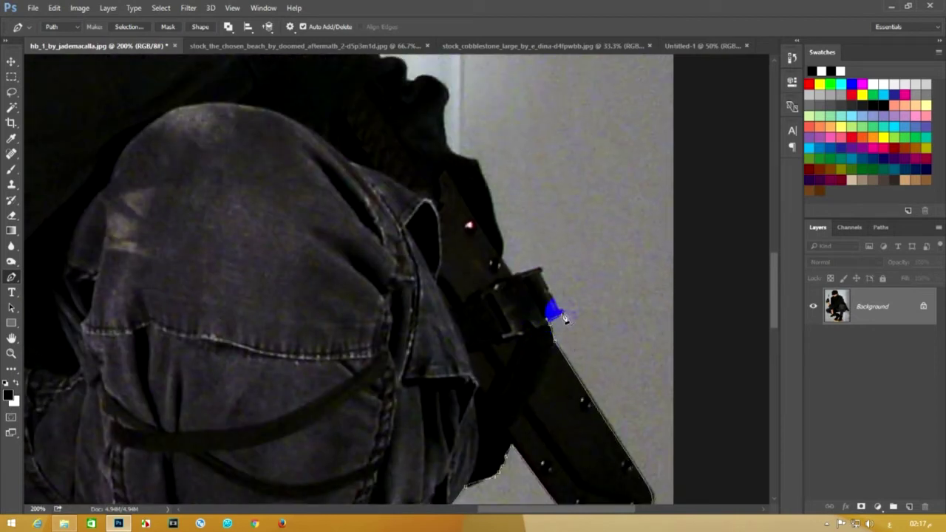
drag(560, 290, 553, 323)
click(488, 320)
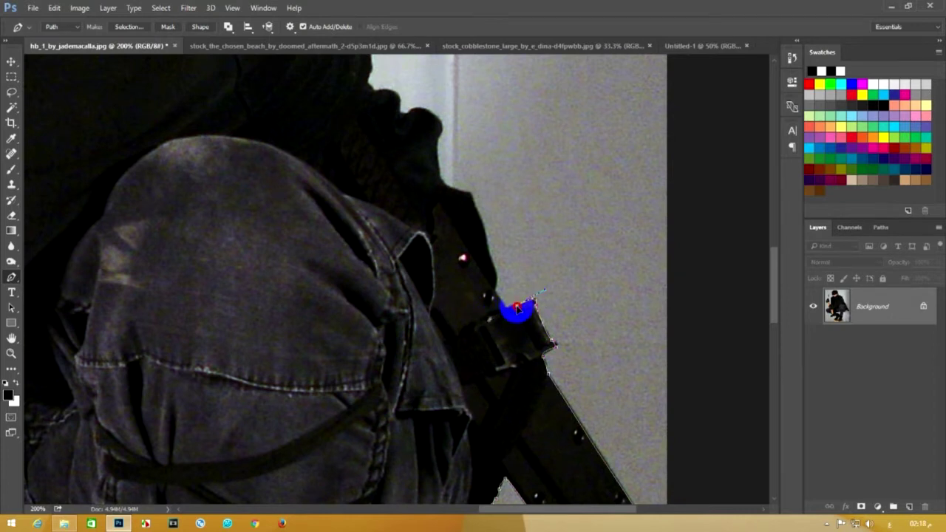
drag(513, 317, 507, 403)
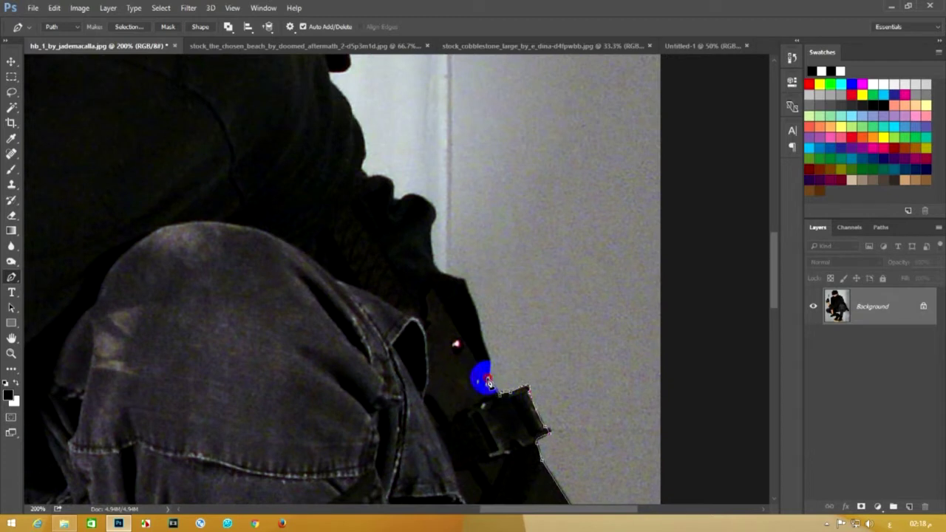
drag(479, 317, 476, 397)
click(464, 363)
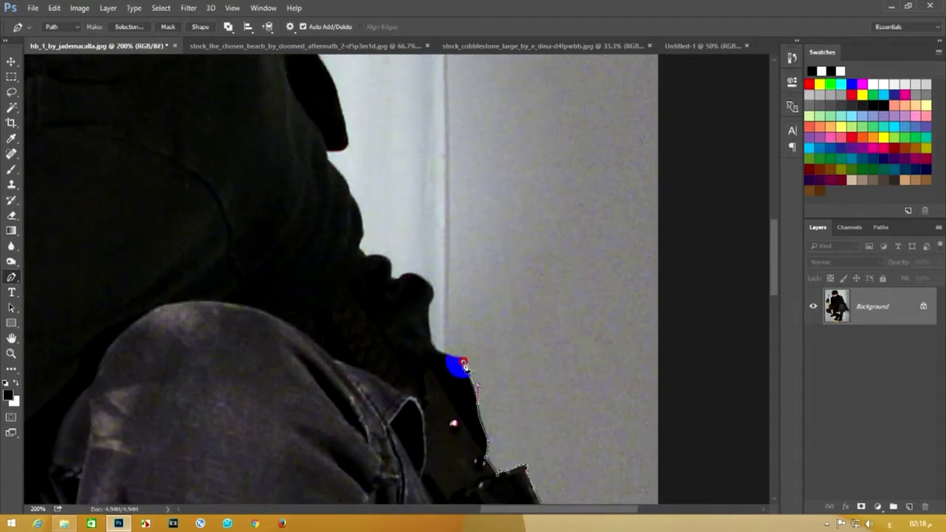
click(422, 357)
click(432, 279)
drag(407, 287, 402, 287)
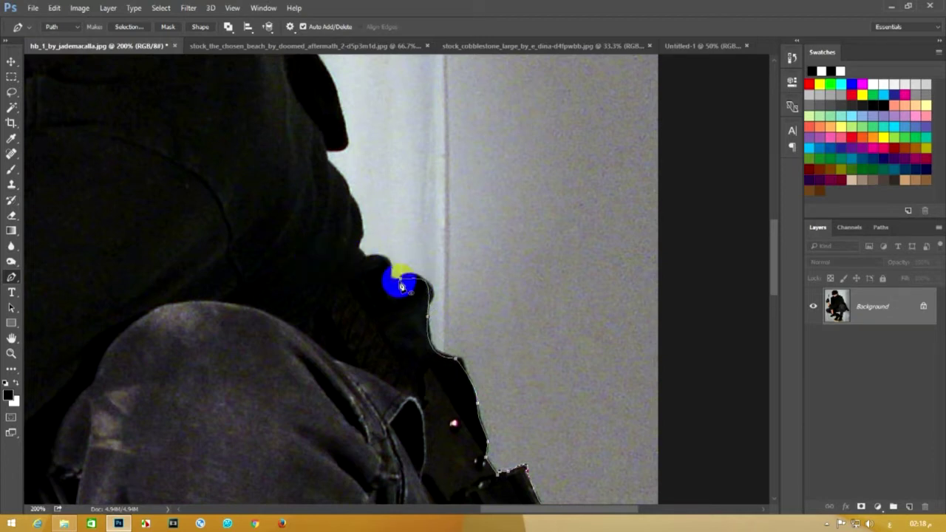
key(ctrl+alt+z)
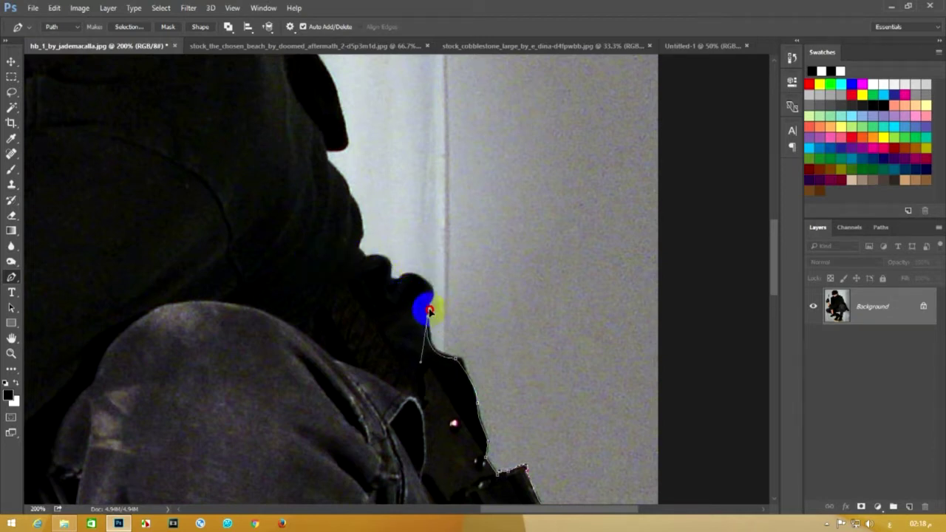
click(430, 324)
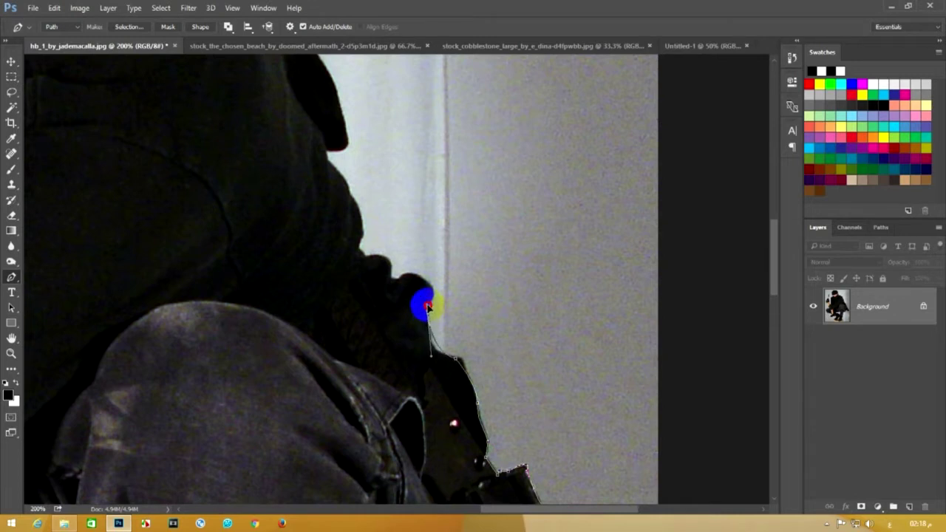
Curve the path along the hood edge with broken handles, heading up toward the shoulder
scroll(428, 297, up, 2)
drag(374, 323, 429, 360)
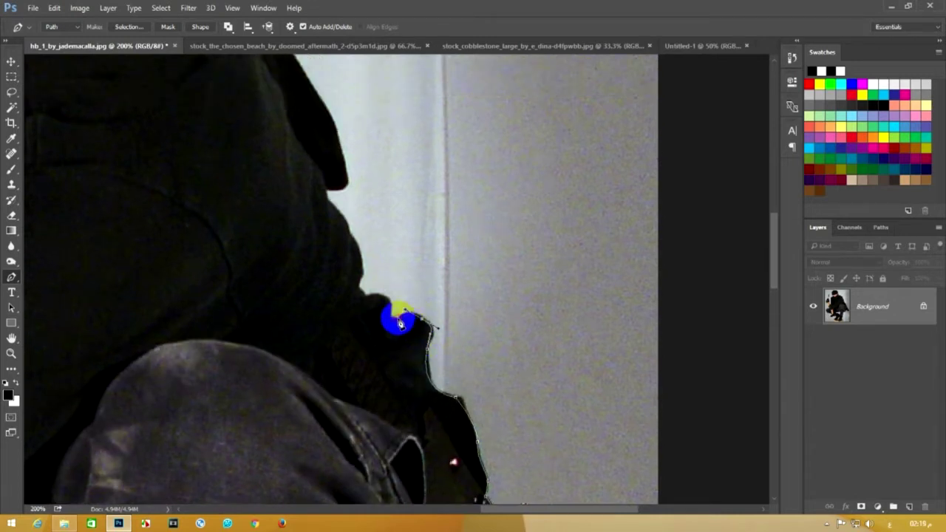
mouse_move(387, 320)
mouse_down()
mouse_move(395, 407)
mouse_move(358, 409)
mouse_up()
alt+click(391, 404)
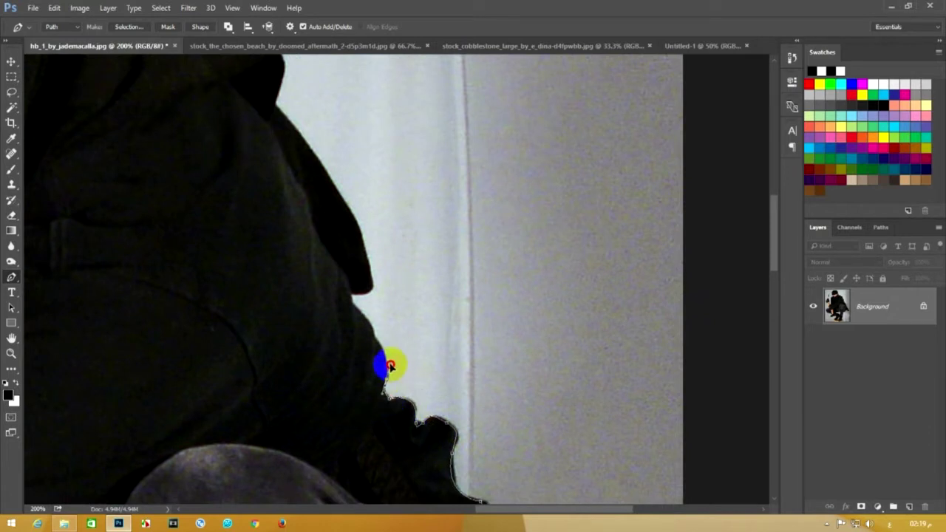
scroll(389, 400, up, 3)
scroll(384, 402, left, 1)
drag(379, 406, 354, 381)
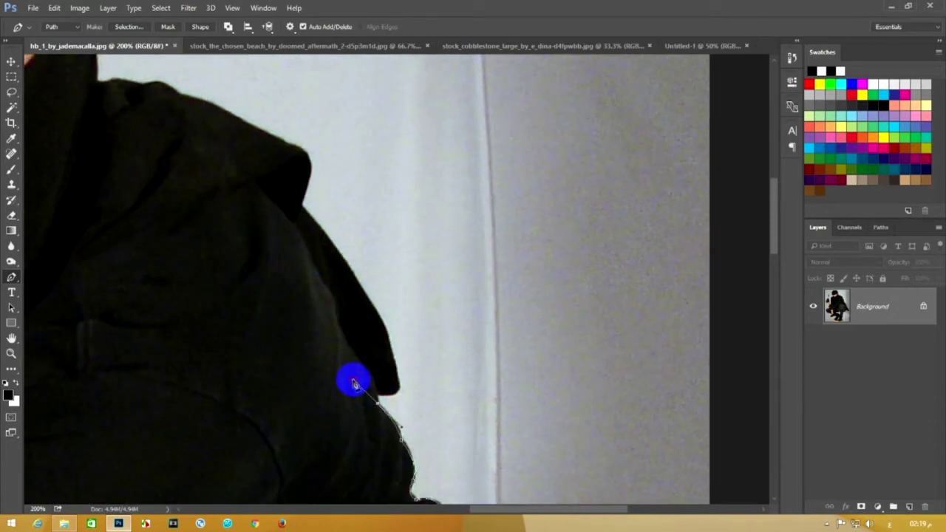
click(389, 398)
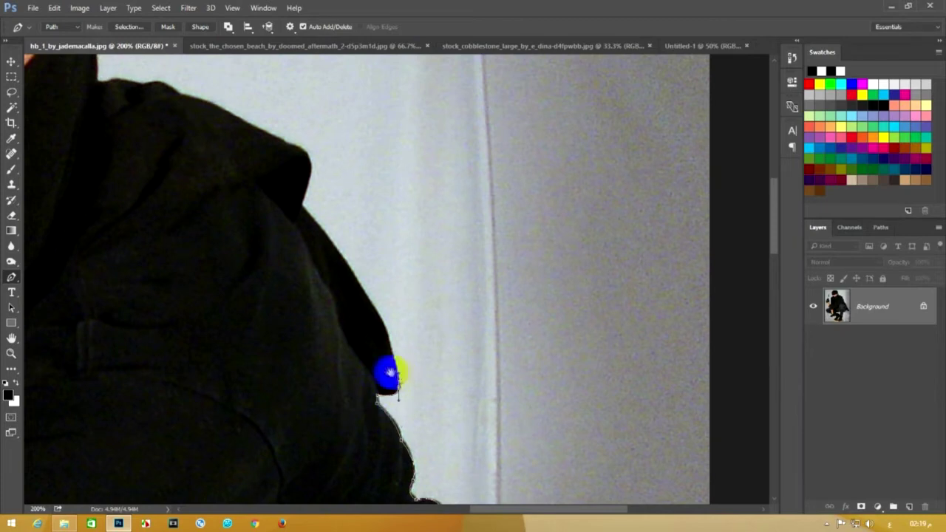
scroll(399, 379, up, 3)
click(311, 304)
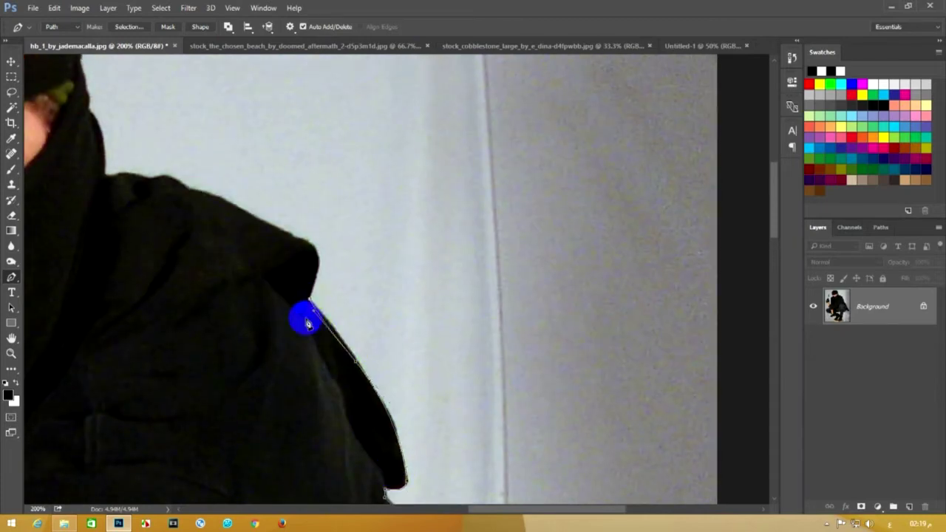
scroll(399, 288, left, 4)
scroll(492, 268, up, 3)
Zoom to 300% and place curved anchors along the shoulder edge toward the hood
drag(487, 359, 494, 339)
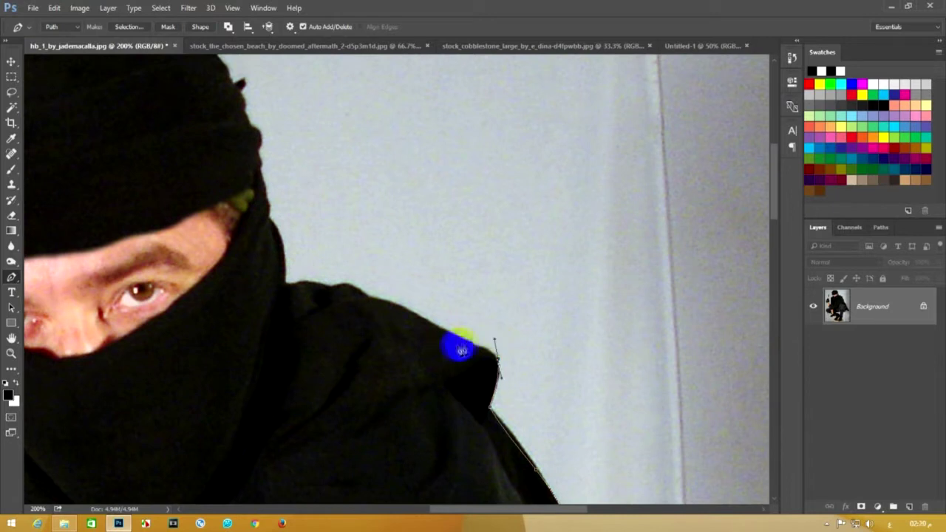
click(495, 360)
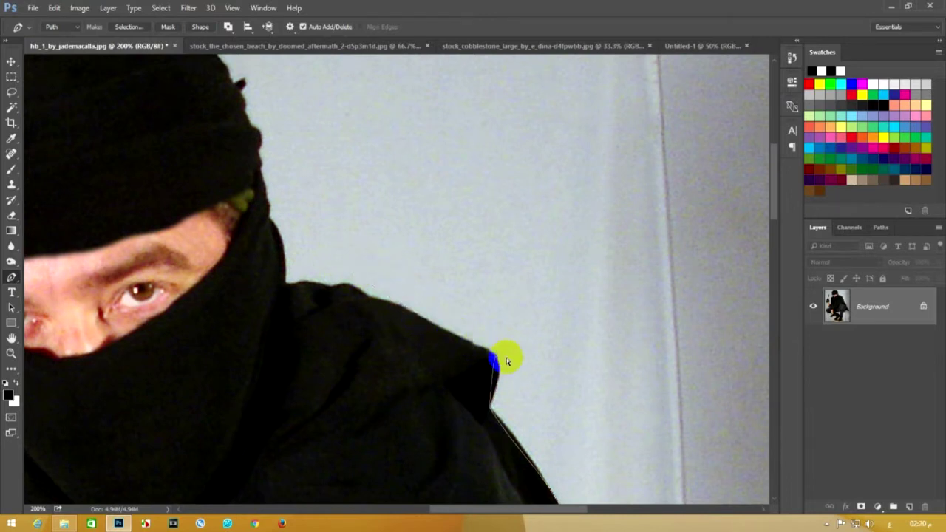
scroll(506, 360, up, 1)
drag(506, 360, 237, 331)
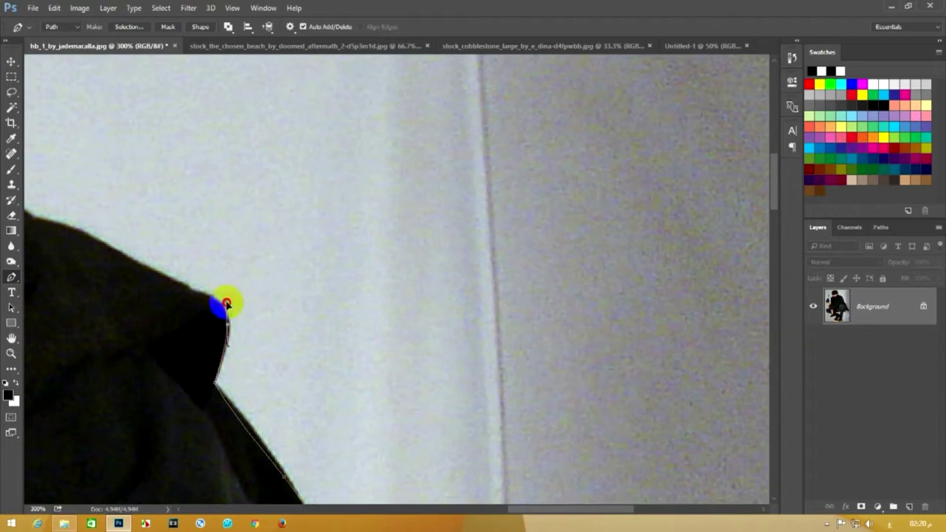
drag(106, 264, 411, 362)
drag(365, 298, 376, 308)
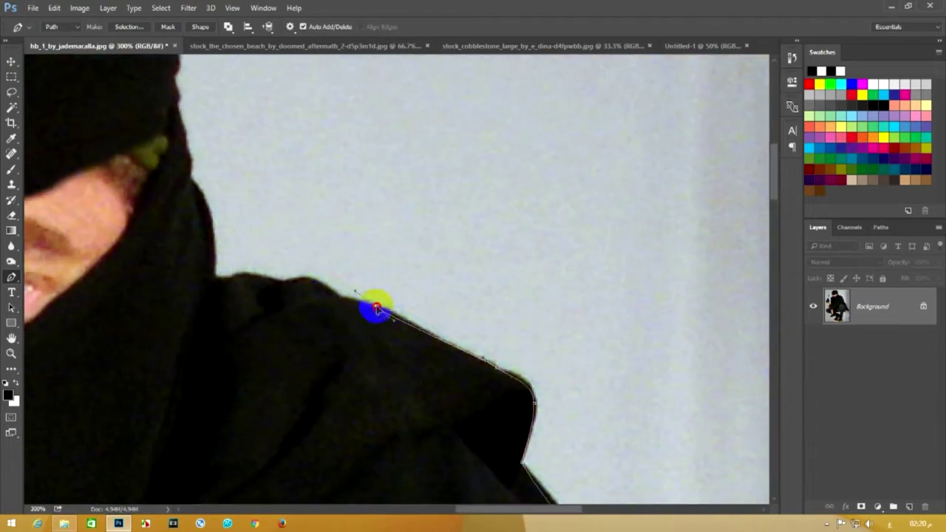
drag(290, 278, 204, 283)
scroll(244, 258, up, 3)
Trace curved anchors up the left side of the hood to the top of the head
drag(233, 360, 200, 329)
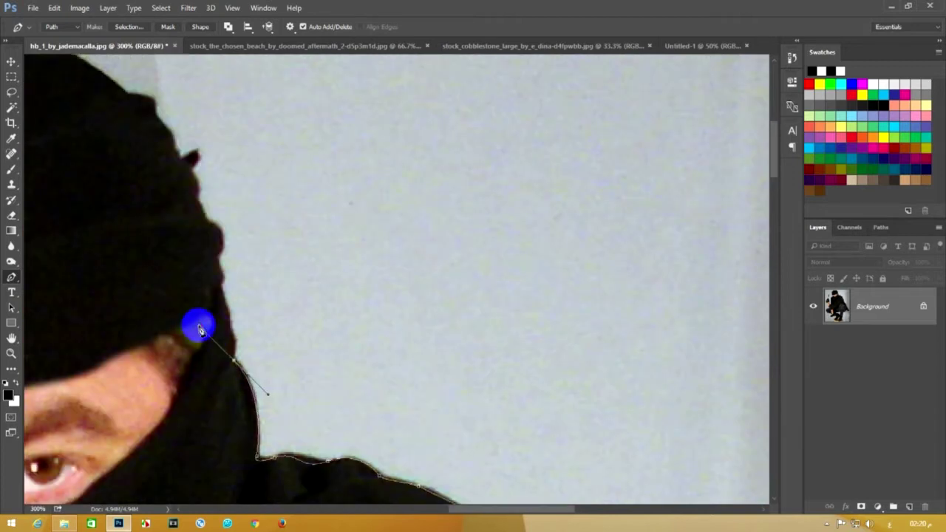
alt+click(233, 361)
click(226, 326)
drag(220, 320, 236, 333)
drag(214, 282, 225, 294)
drag(215, 258, 200, 237)
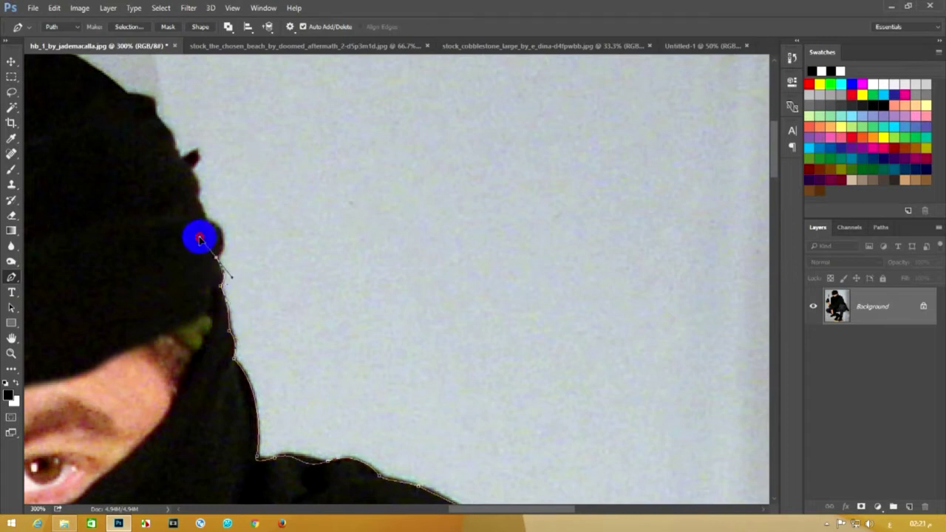
mouse_move(208, 220)
mouse_down()
mouse_move(182, 208)
mouse_move(213, 268)
mouse_up()
click(203, 232)
mouse_move(198, 231)
mouse_down()
mouse_move(221, 251)
mouse_move(295, 367)
mouse_move(264, 307)
mouse_up()
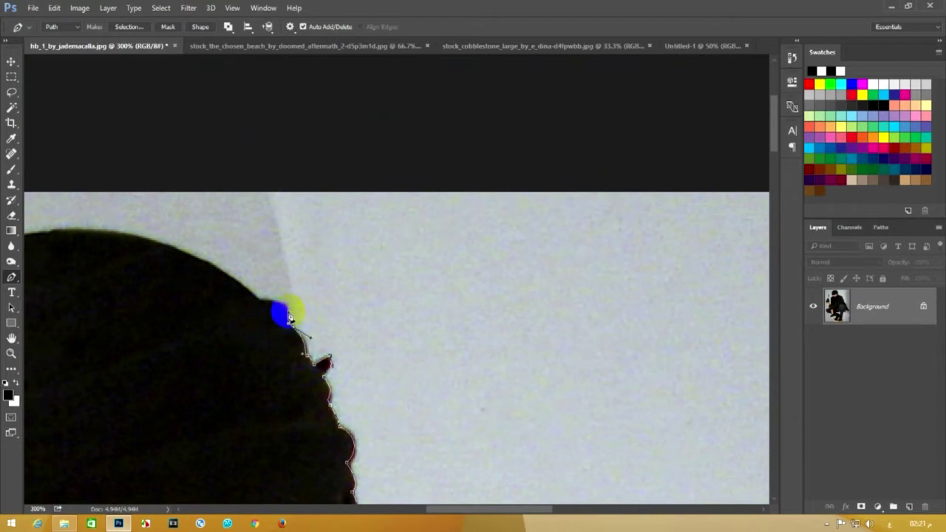
Curve the path over the top of the hood and down its left edge
mouse_move(272, 306)
mouse_down()
mouse_move(422, 380)
mouse_move(306, 363)
mouse_up()
mouse_move(306, 315)
mouse_down()
mouse_move(158, 493)
mouse_move(130, 449)
mouse_up()
alt+click(306, 313)
mouse_move(247, 393)
mouse_down()
mouse_move(336, 209)
mouse_move(301, 288)
mouse_up()
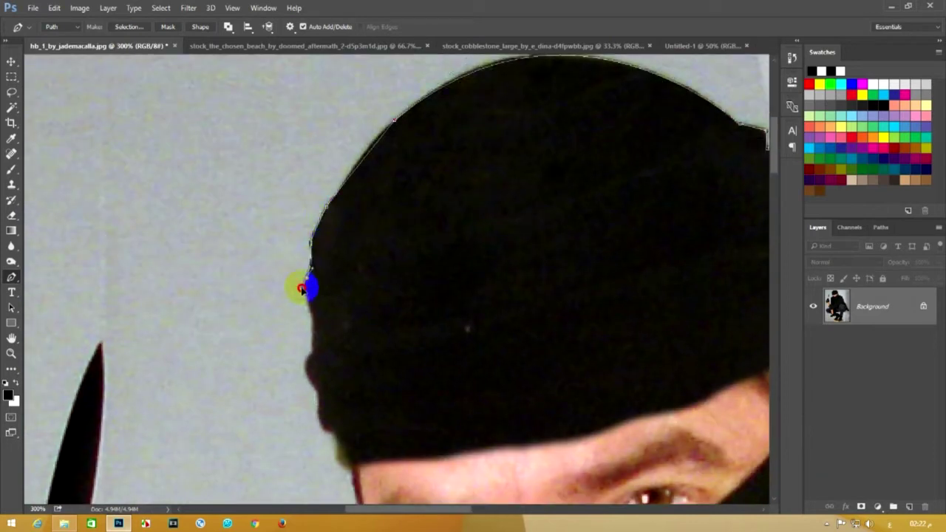
drag(317, 332, 322, 334)
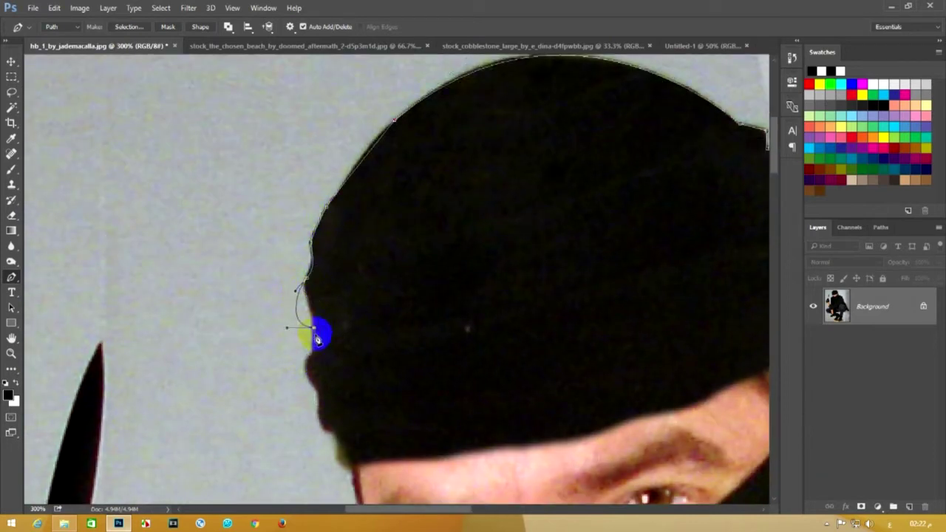
drag(313, 391, 333, 410)
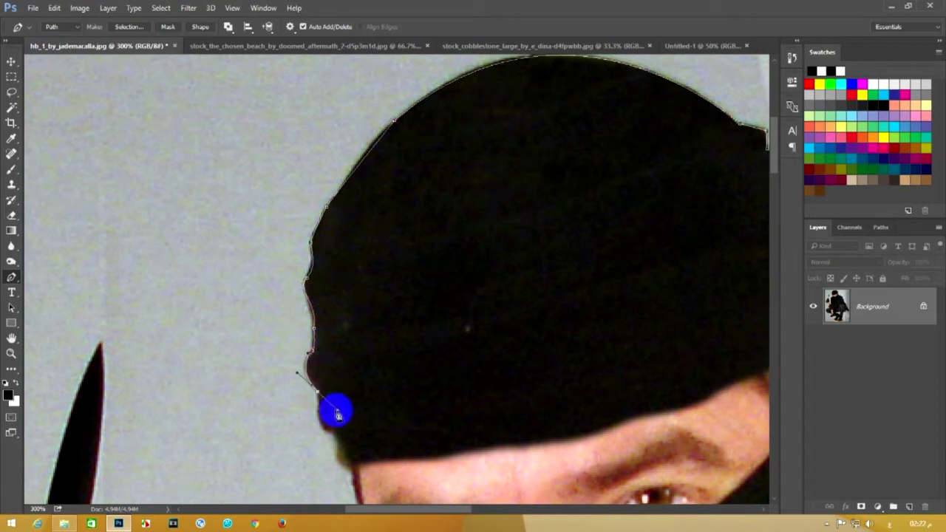
drag(313, 391, 332, 407)
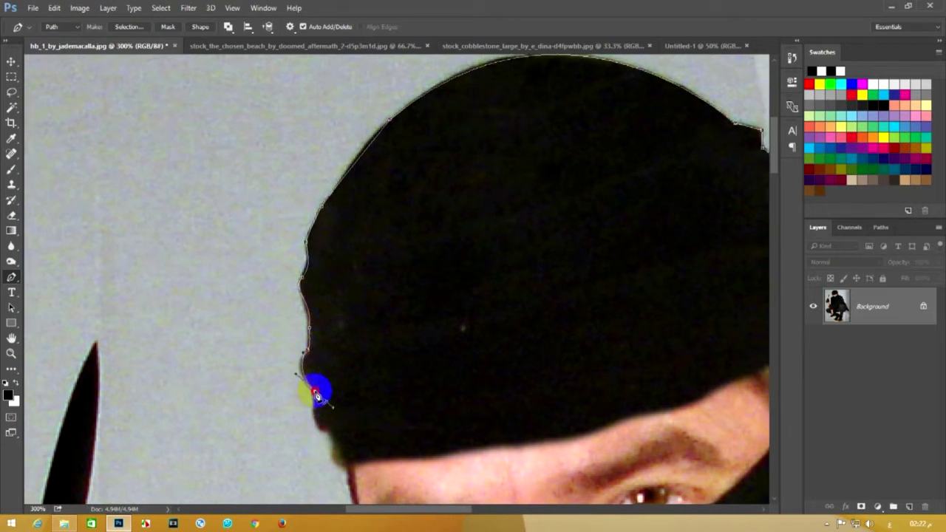
drag(328, 433, 348, 428)
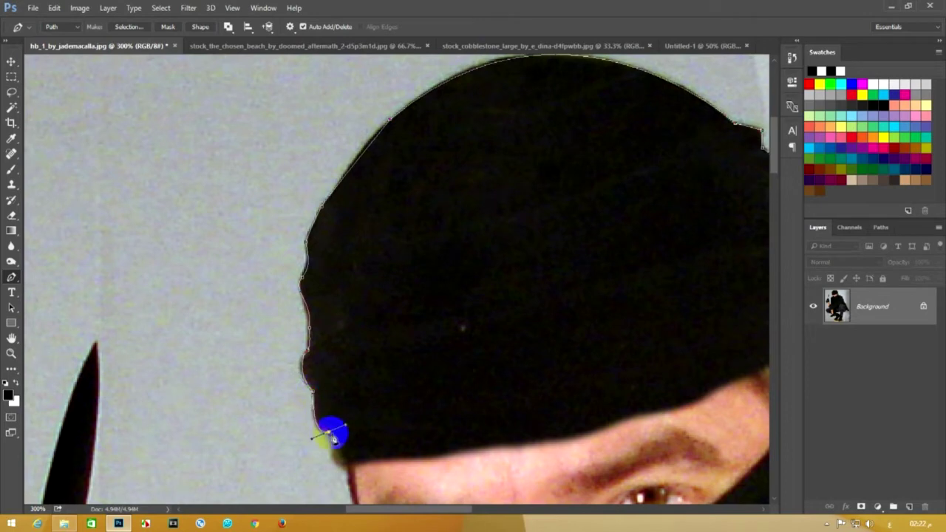
Trace the outline along the hood and mask edge beside the eyes
scroll(345, 300, down, 3)
drag(344, 301, 338, 328)
scroll(338, 328, down, 3)
drag(369, 273, 380, 296)
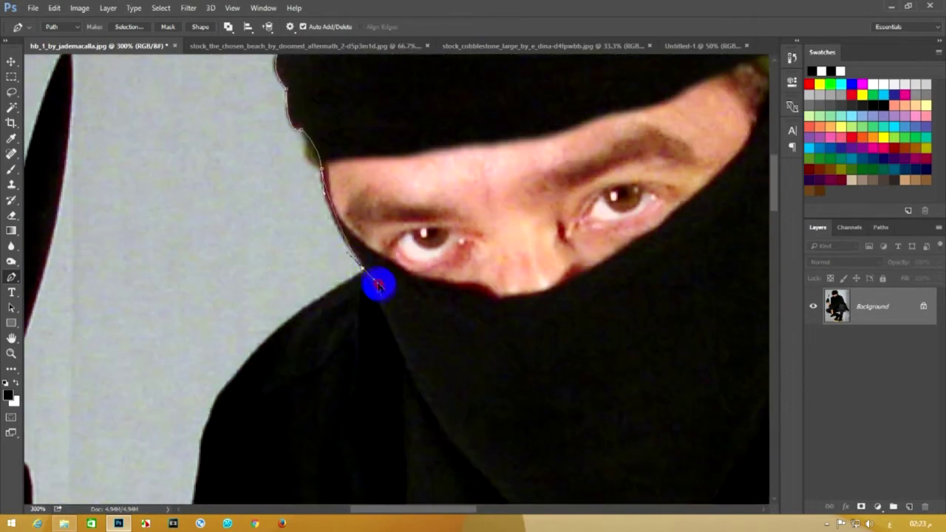
alt+click(357, 261)
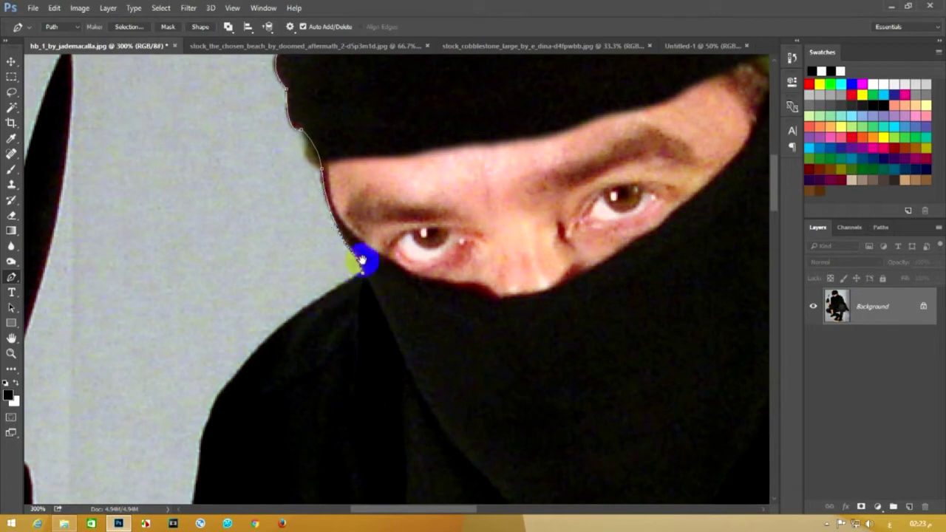
scroll(360, 260, down, 3)
drag(324, 206, 306, 258)
scroll(306, 257, down, 3)
mouse_move(294, 324)
mouse_down()
mouse_move(311, 381)
mouse_move(285, 439)
mouse_up()
Continue the outline onto the shoulder edge below the mask
click(330, 111)
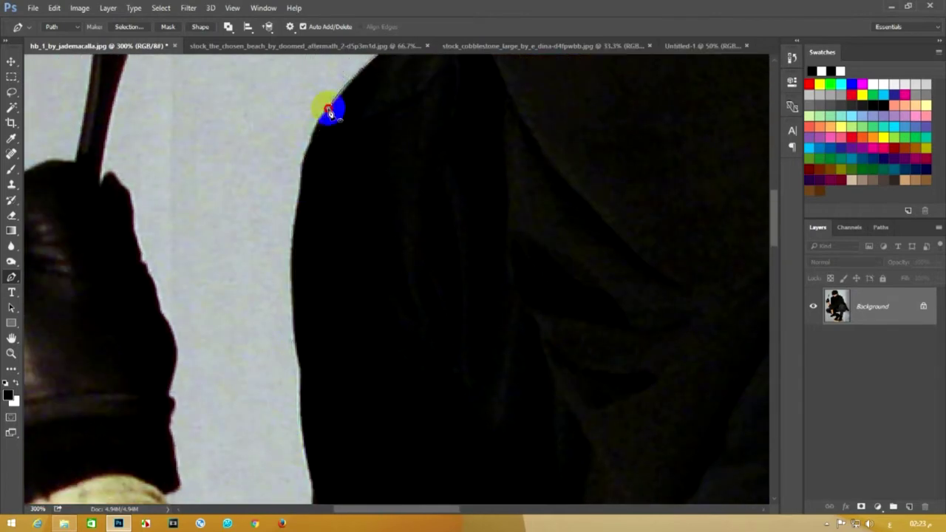
scroll(329, 114, up, 3)
drag(311, 295, 309, 296)
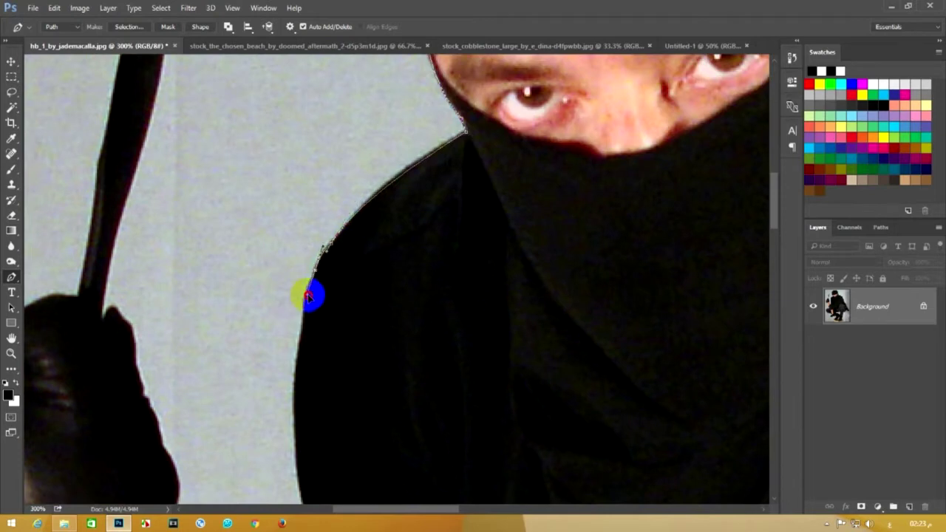
scroll(306, 313, down, 3)
scroll(323, 186, down, 3)
drag(310, 225, 331, 401)
scroll(340, 333, down, 3)
Trace down the shoulder and arm edge to a sharp corner at the wrapped wrist
drag(345, 252, 351, 234)
mouse_move(328, 362)
mouse_down()
mouse_move(344, 425)
mouse_move(349, 419)
mouse_up()
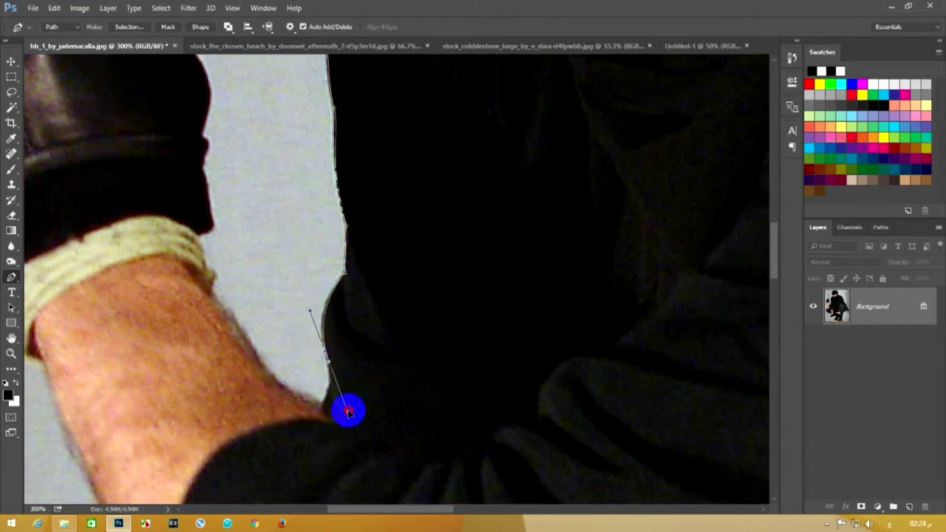
scroll(321, 363, down, 1)
drag(228, 258, 266, 225)
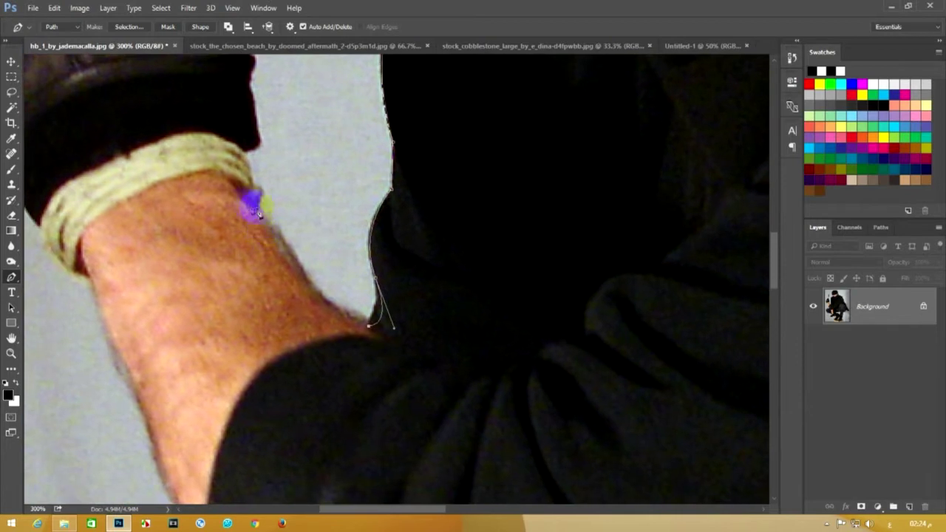
scroll(215, 133, up, 5)
drag(160, 205, 251, 378)
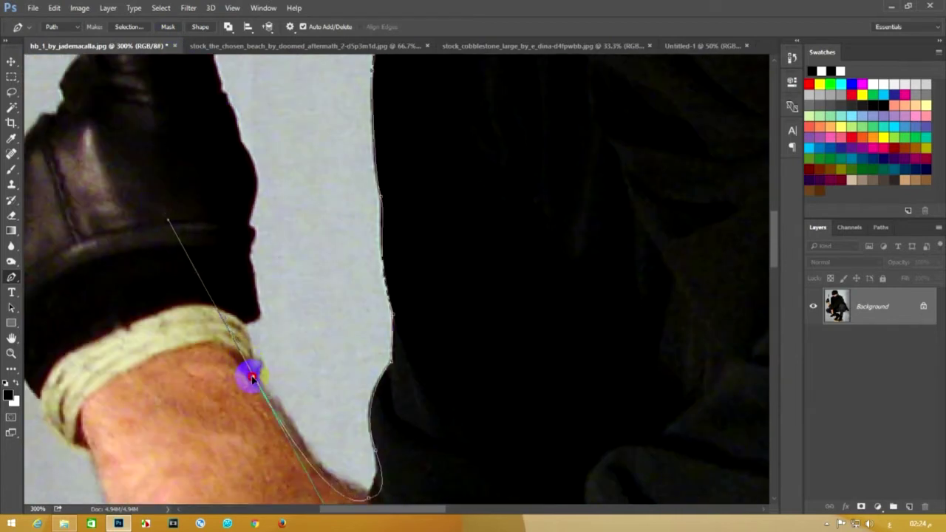
drag(251, 378, 252, 364)
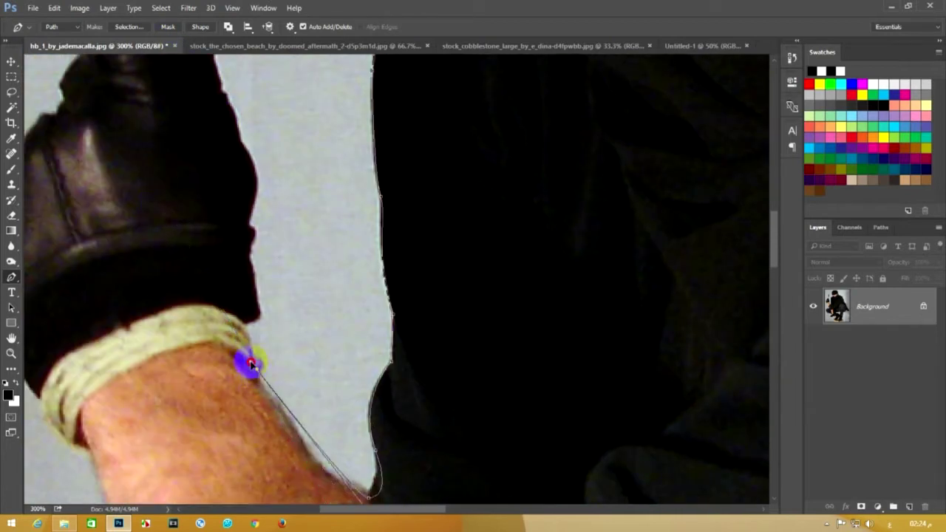
click(255, 366)
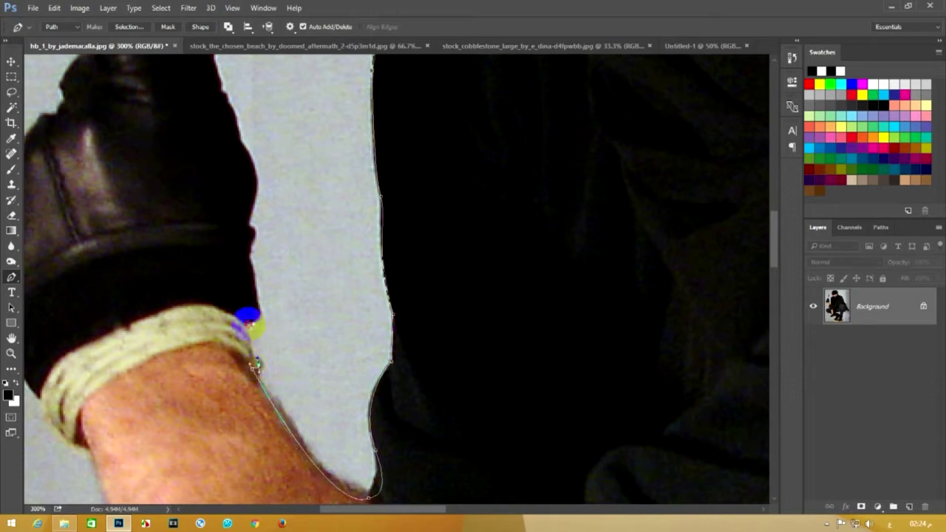
scroll(258, 325, up, 3)
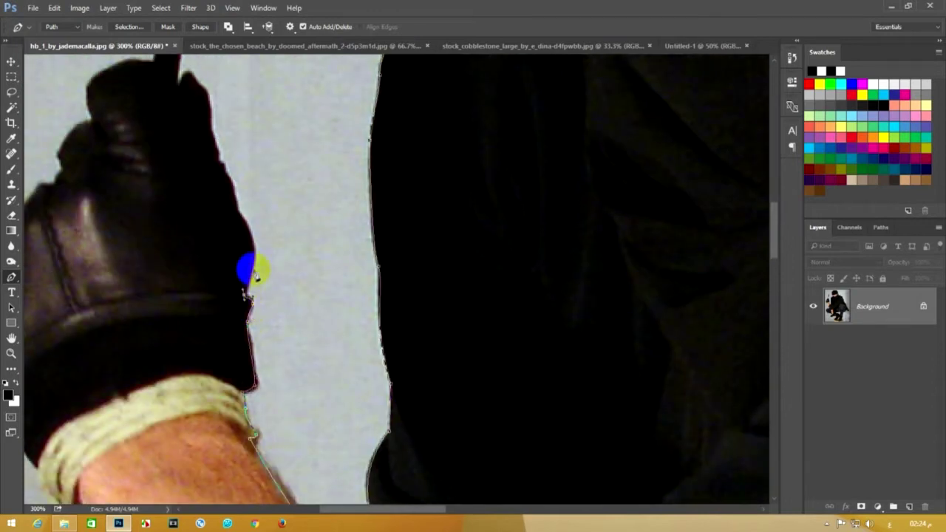
drag(234, 208, 242, 273)
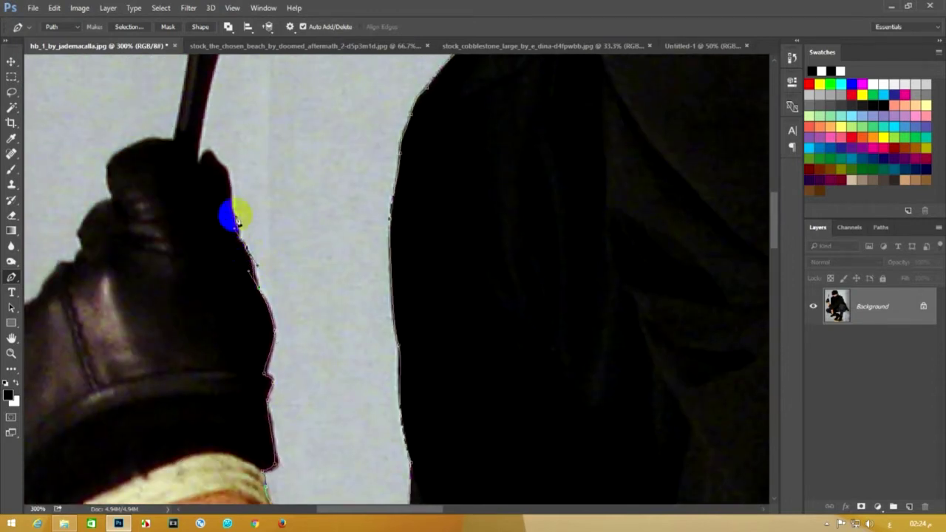
drag(229, 181, 232, 271)
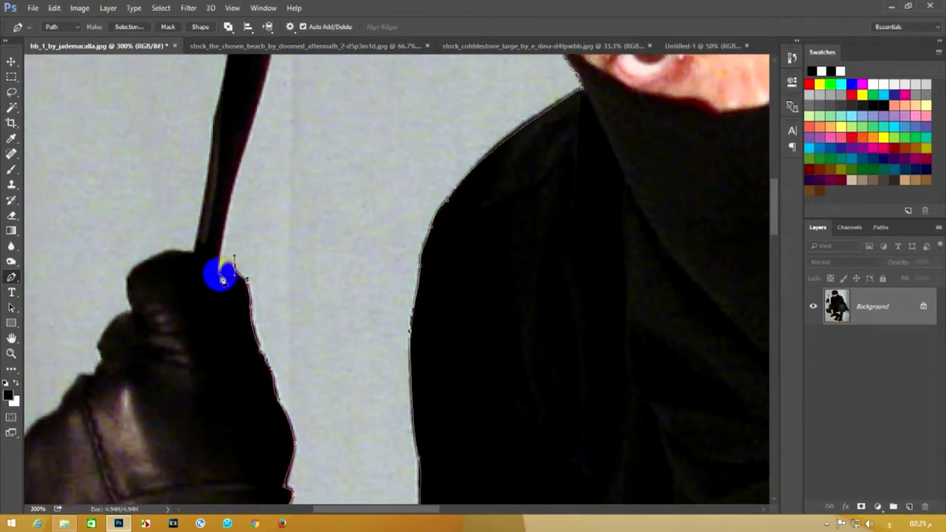
Curve the path along the knife's left edge, its handle and the glove's top
drag(234, 152, 182, 391)
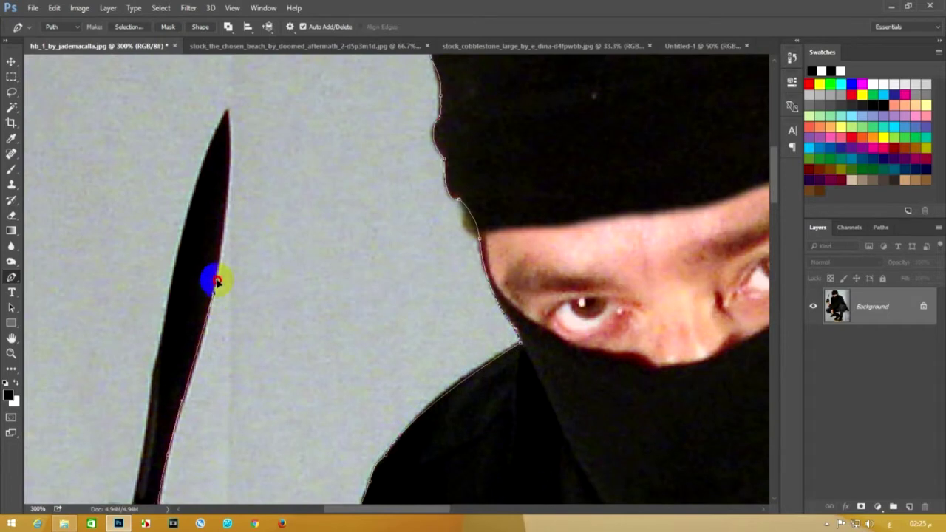
drag(212, 224, 208, 294)
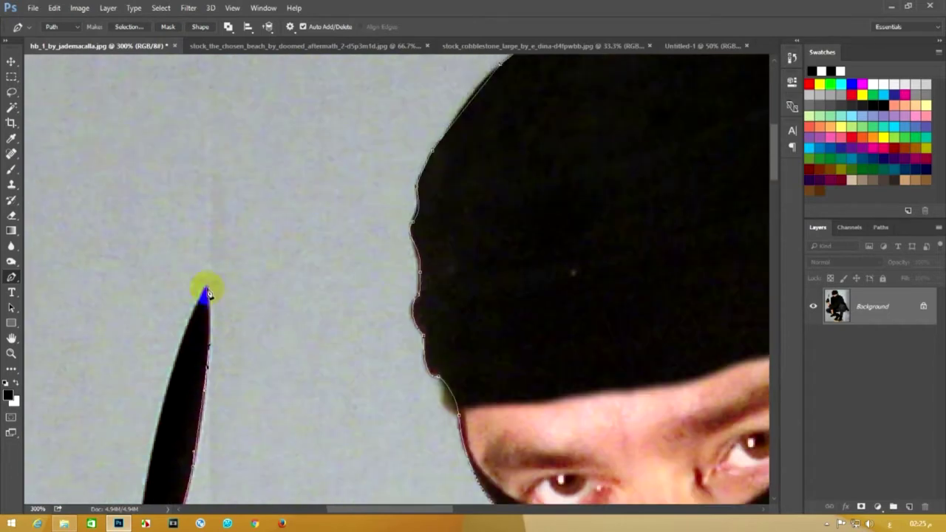
scroll(178, 380, down, 3)
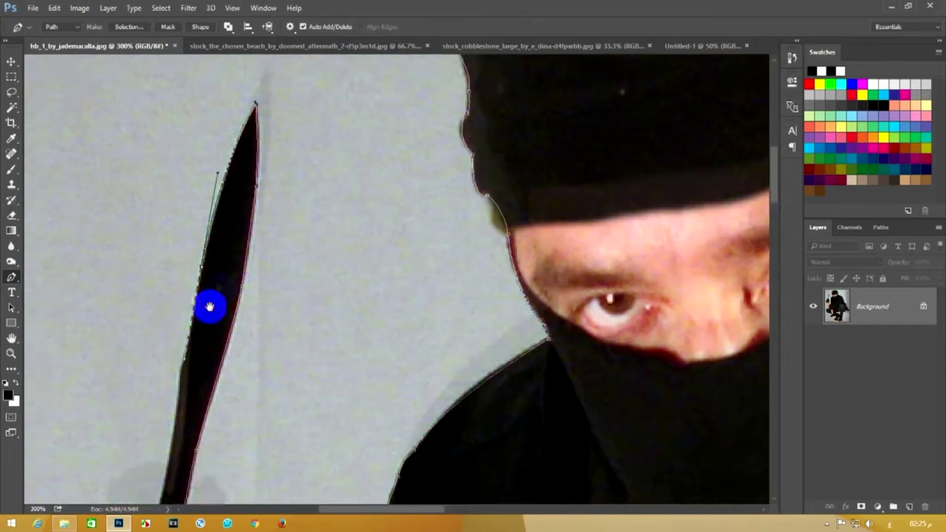
scroll(189, 403, down, 3)
mouse_move(190, 403)
mouse_down()
mouse_move(211, 311)
mouse_move(200, 402)
mouse_move(312, 306)
mouse_up()
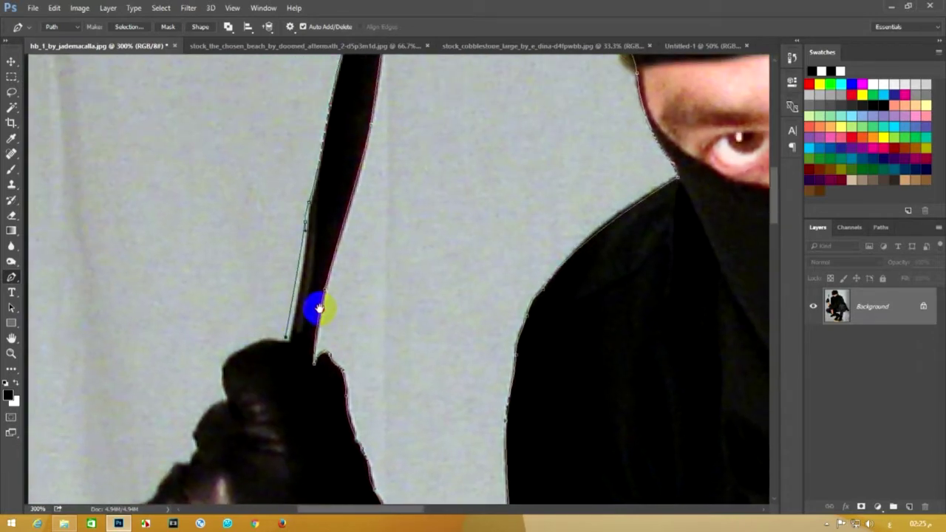
mouse_move(232, 369)
mouse_down()
mouse_move(249, 332)
mouse_move(235, 384)
mouse_up()
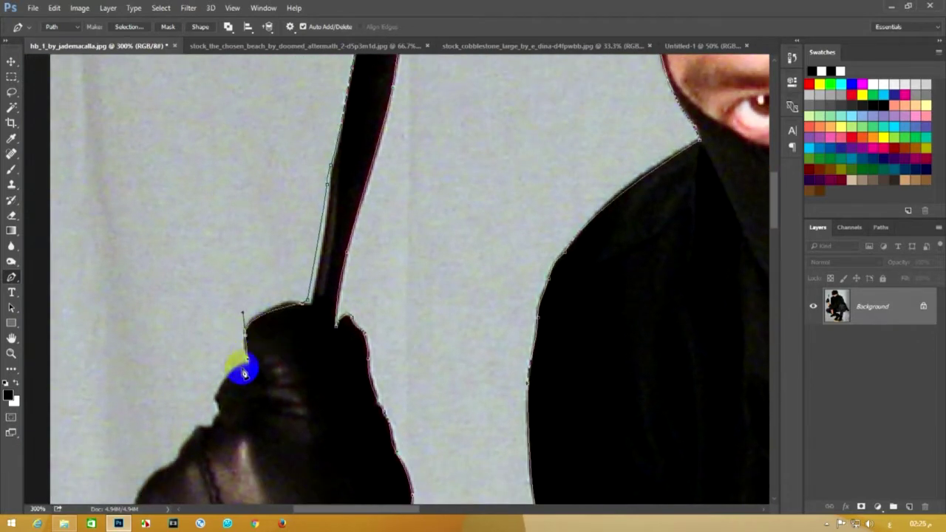
mouse_move(200, 417)
mouse_down()
mouse_move(223, 419)
mouse_move(253, 306)
mouse_up()
drag(224, 337, 159, 460)
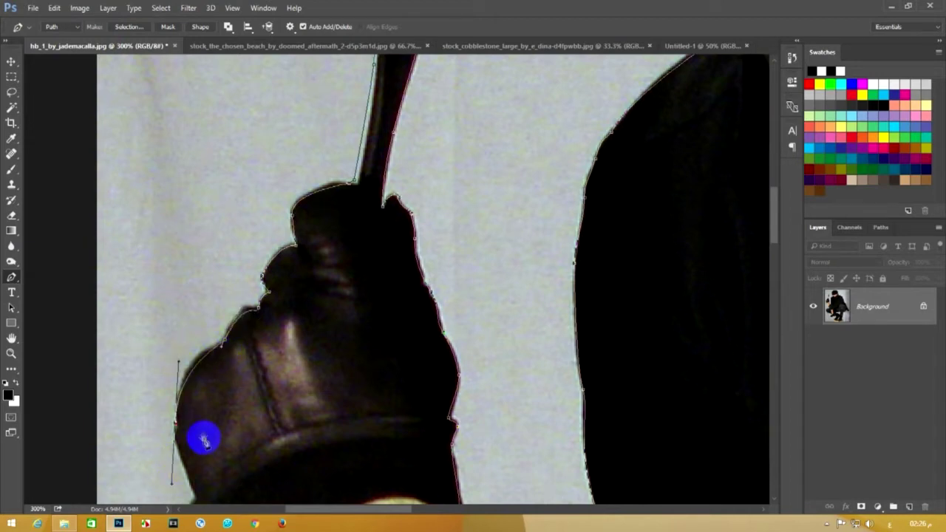
drag(205, 437, 259, 304)
Continue curved anchors down the glove's outer edge and along the forearm to the sleeve
drag(279, 212, 295, 184)
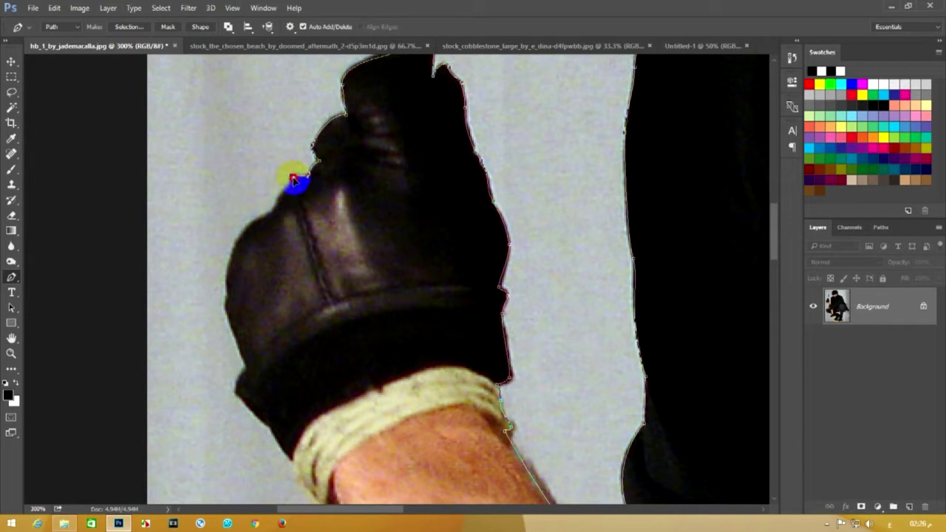
drag(292, 196, 283, 196)
drag(235, 265, 237, 316)
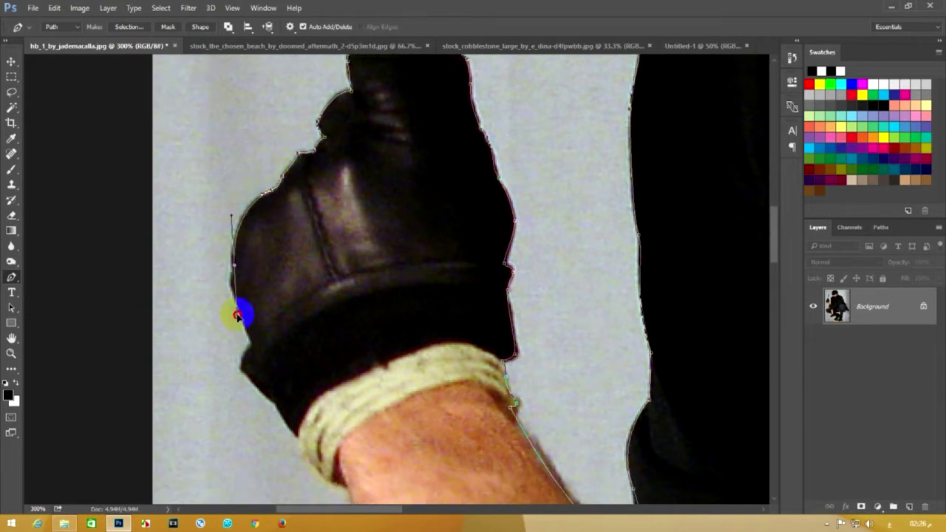
mouse_move(236, 271)
mouse_down()
mouse_move(228, 266)
mouse_move(274, 318)
mouse_up()
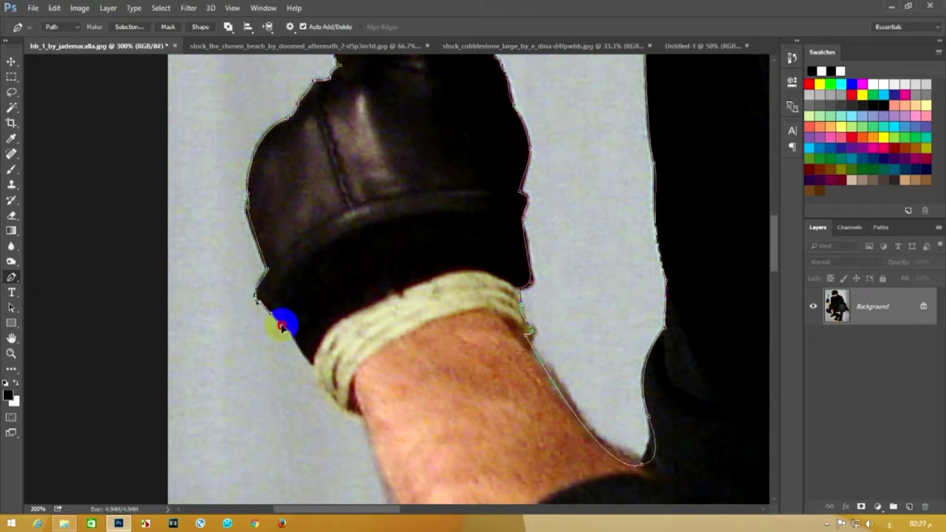
drag(315, 366, 351, 310)
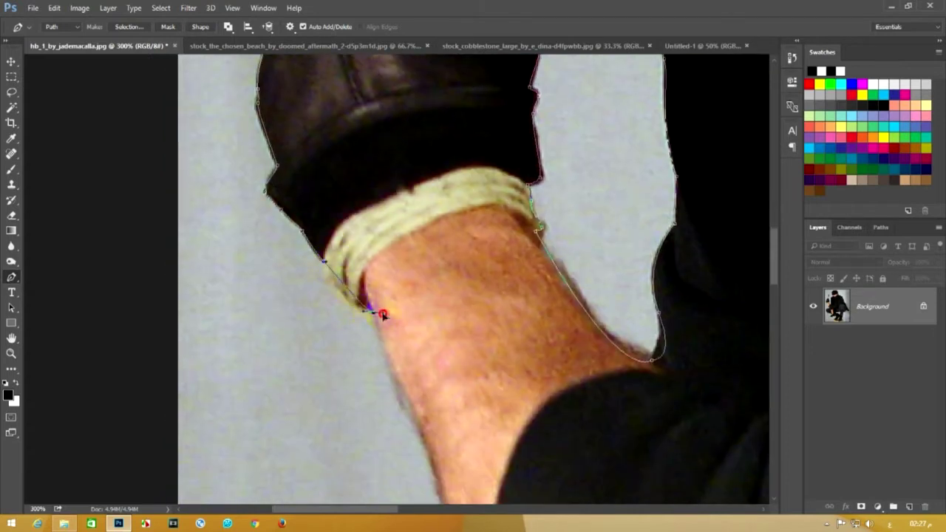
drag(373, 317, 417, 332)
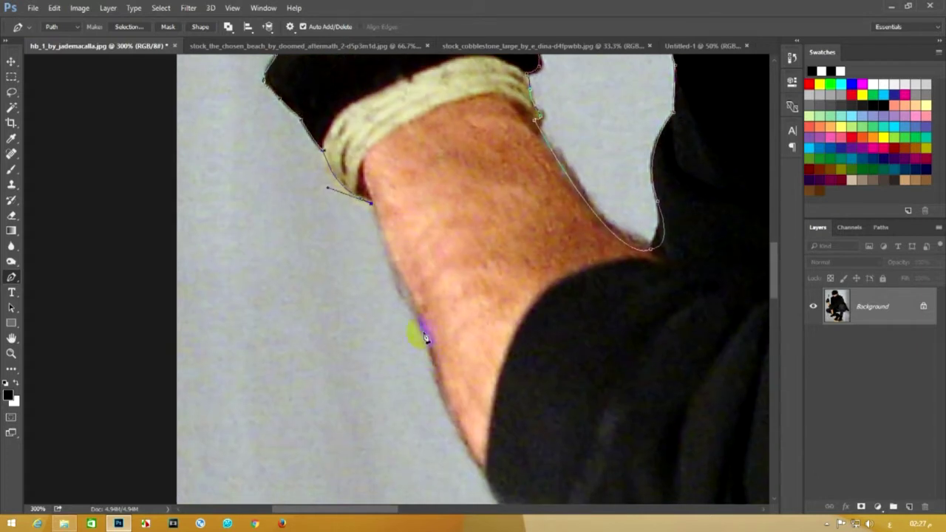
mouse_move(465, 390)
mouse_down()
mouse_move(499, 397)
mouse_move(481, 315)
mouse_up()
click(444, 278)
drag(490, 345, 532, 379)
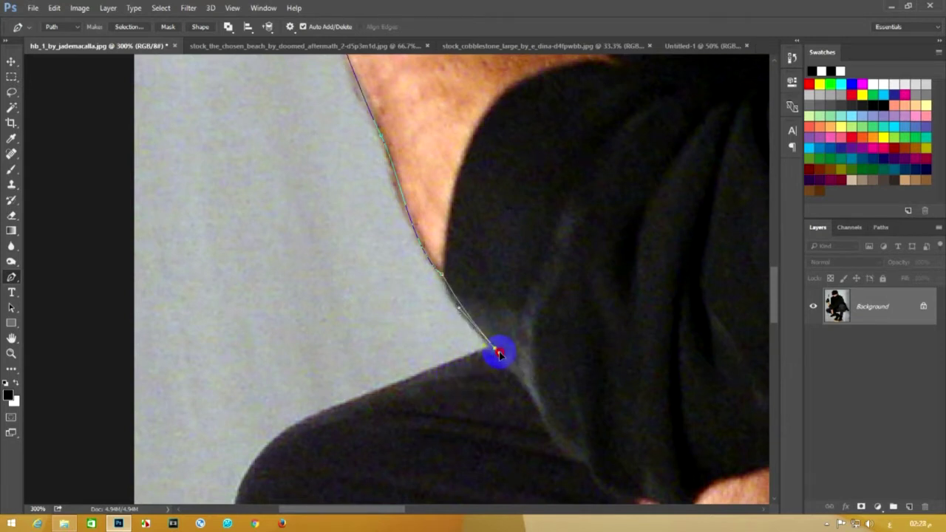
drag(268, 446, 208, 491)
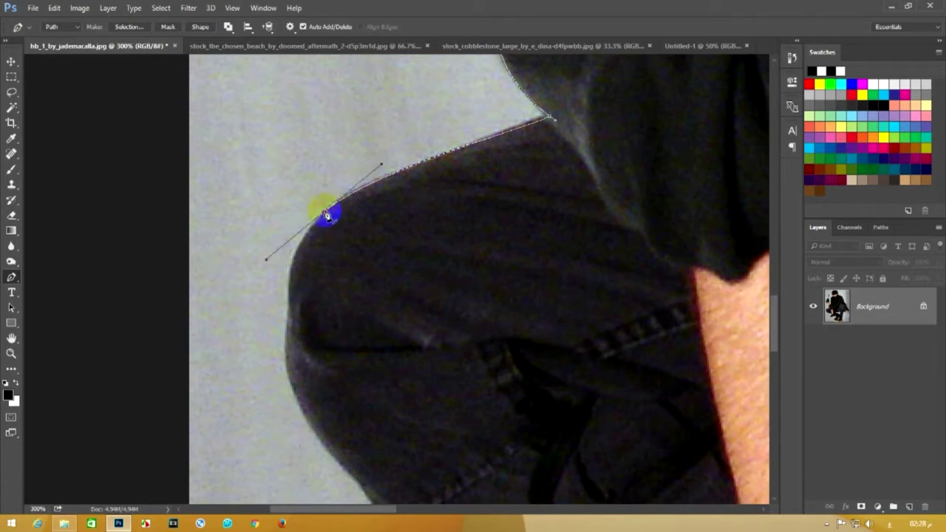
Curve the path around the sleeve and jacket edge to a wrist corner and the glove top
drag(290, 311, 294, 373)
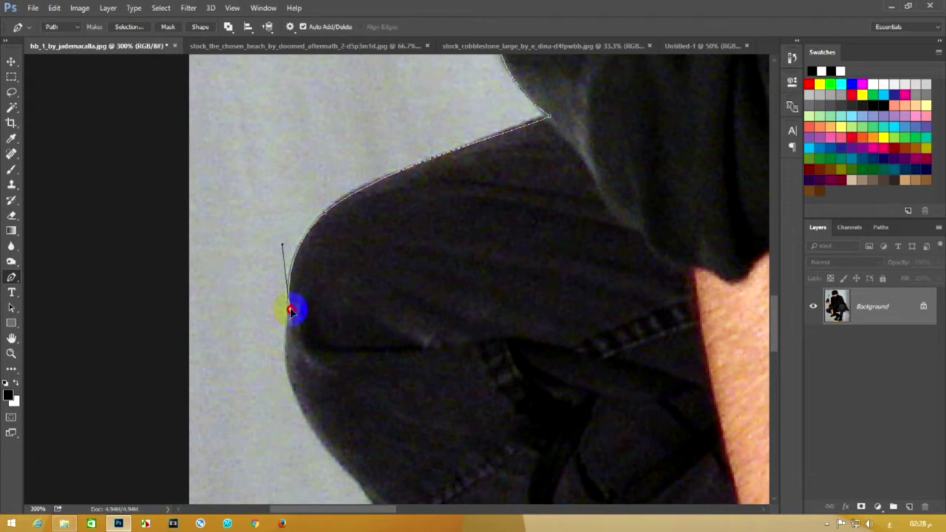
drag(337, 434, 298, 284)
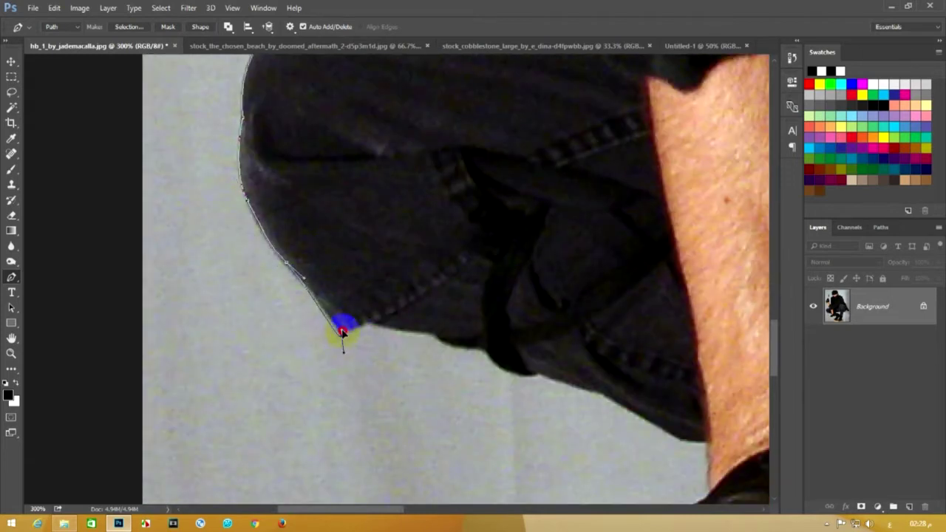
mouse_move(481, 344)
mouse_down()
mouse_move(436, 335)
mouse_move(520, 344)
mouse_up()
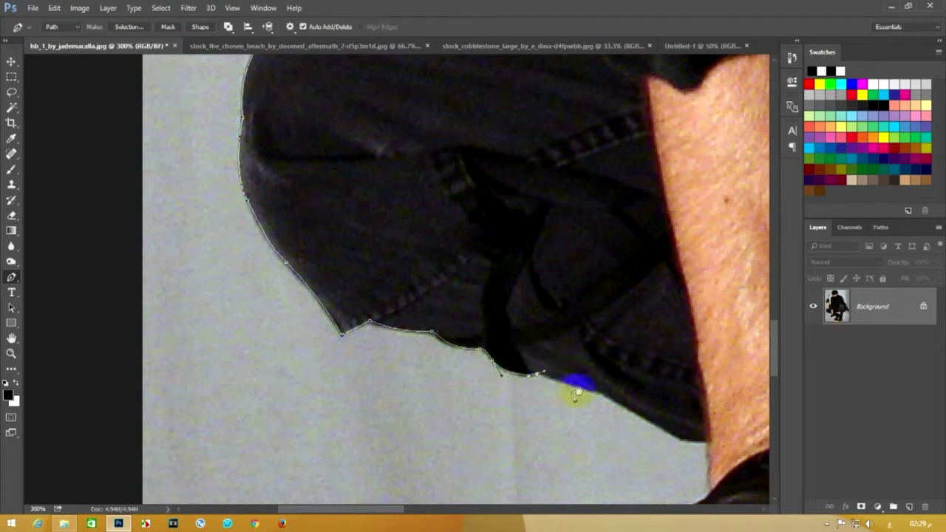
drag(576, 392, 491, 325)
click(525, 327)
click(623, 378)
drag(623, 378, 602, 334)
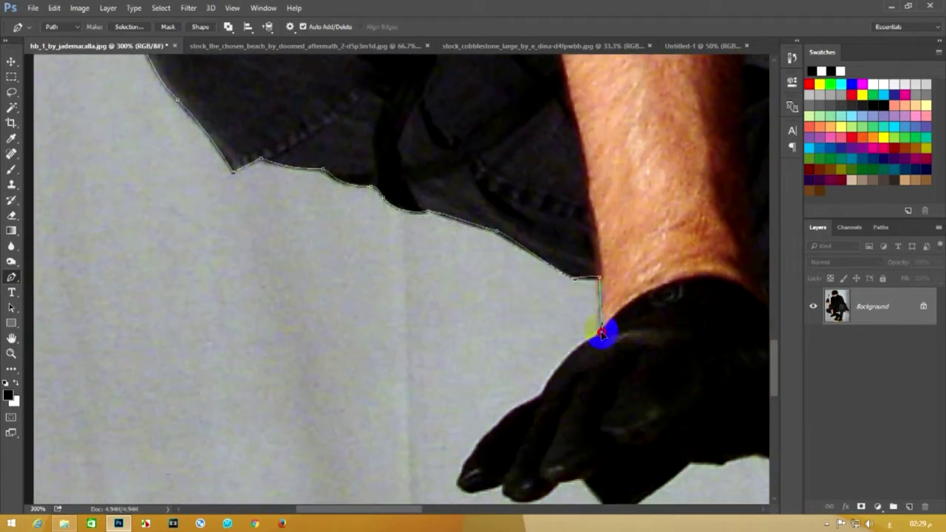
drag(542, 395, 563, 353)
drag(545, 399, 518, 440)
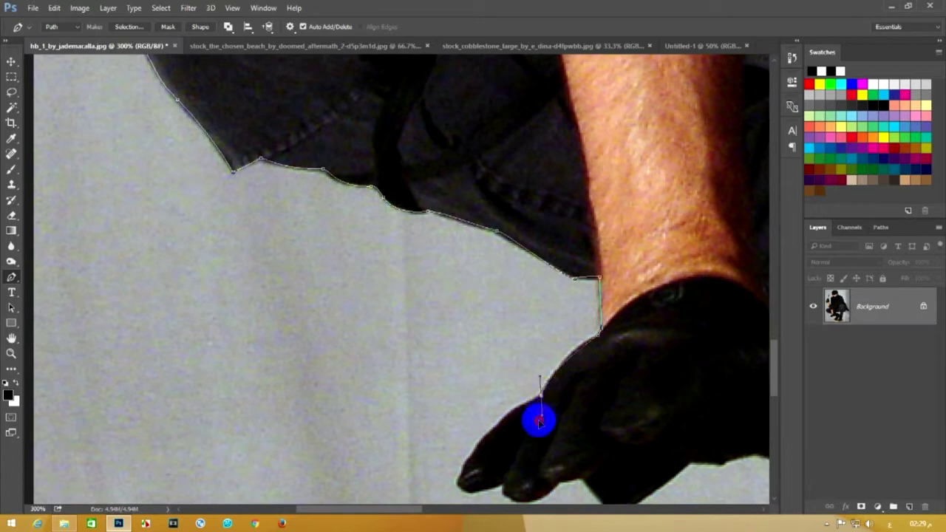
Trace around the gloved fingertips and finger undersides up to the knuckle edge
scroll(542, 397, down, 2)
drag(490, 378, 474, 407)
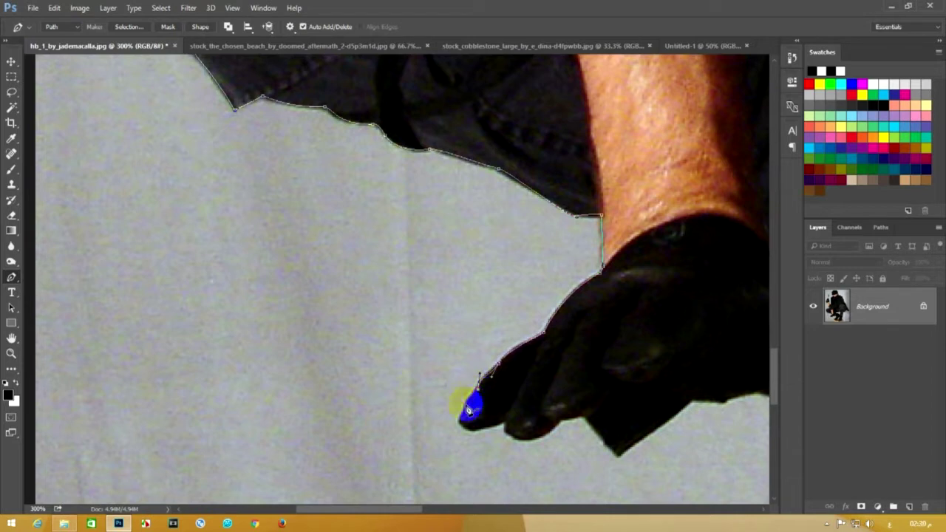
scroll(468, 411, down, 1)
drag(473, 386, 508, 392)
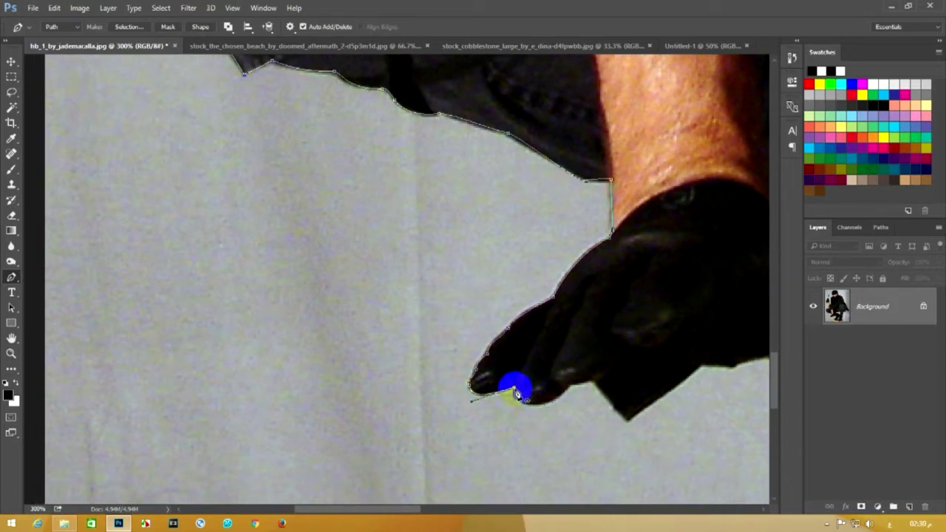
drag(559, 399, 597, 375)
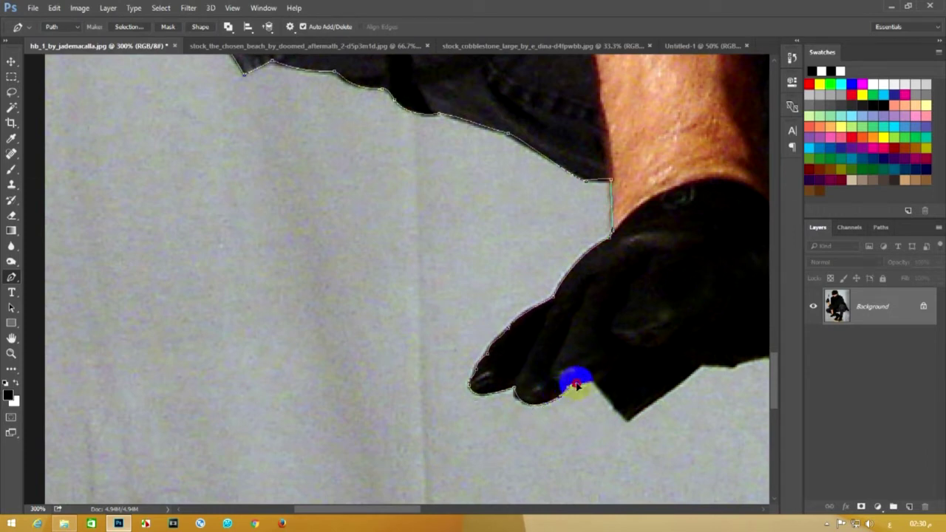
drag(629, 428, 481, 450)
mouse_move(553, 388)
mouse_down()
mouse_move(608, 396)
mouse_move(588, 399)
mouse_move(586, 391)
mouse_up()
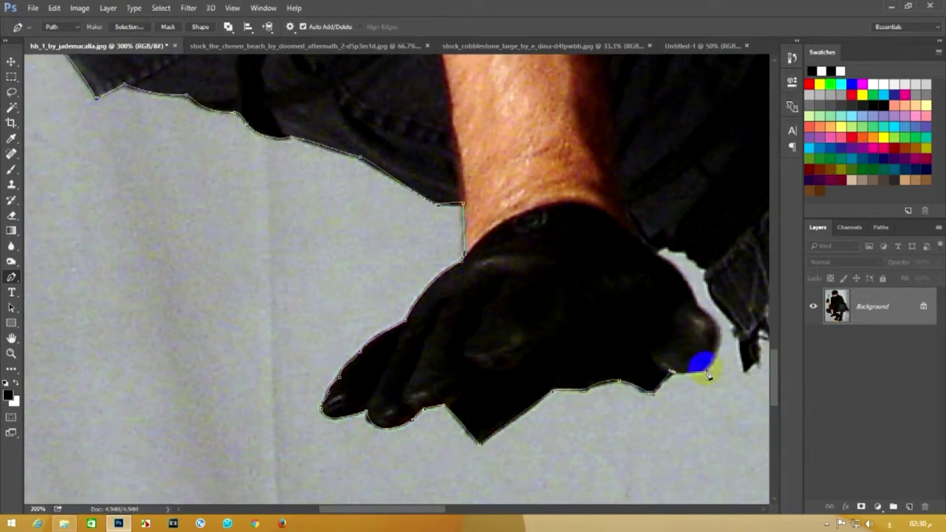
drag(685, 369, 602, 388)
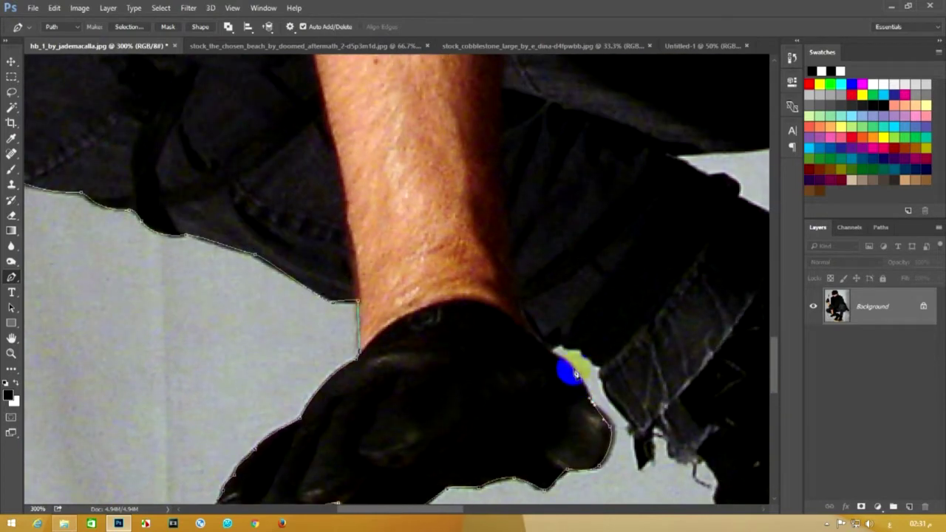
scroll(588, 342, up, 3)
drag(559, 346, 589, 362)
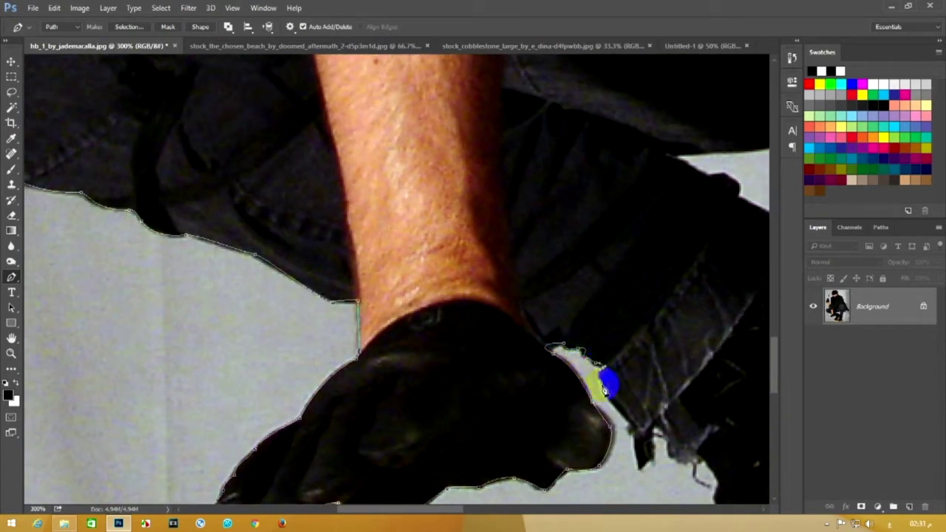
Extend the pen path down the sleeve and leg to the first boot's toe
click(642, 433)
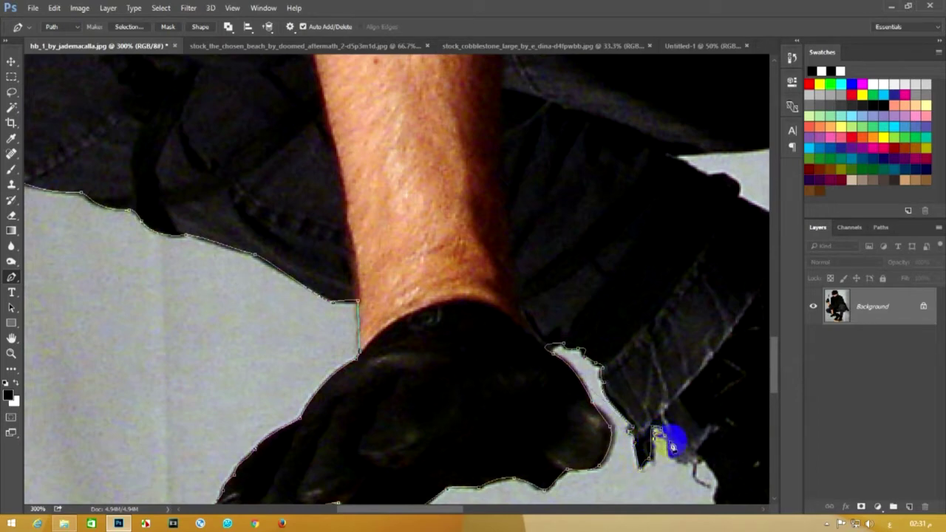
drag(673, 462, 499, 310)
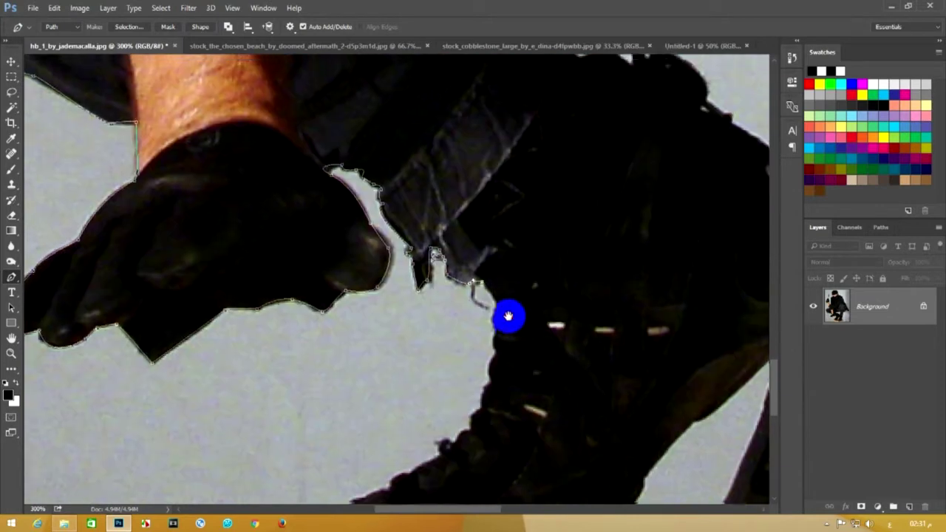
click(492, 343)
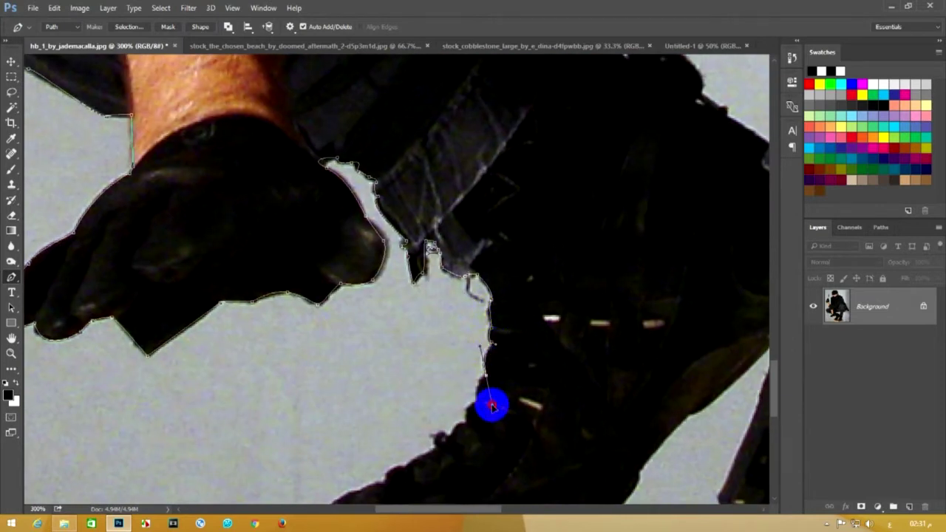
mouse_move(477, 402)
mouse_down()
mouse_move(475, 438)
mouse_move(479, 372)
mouse_up()
click(451, 442)
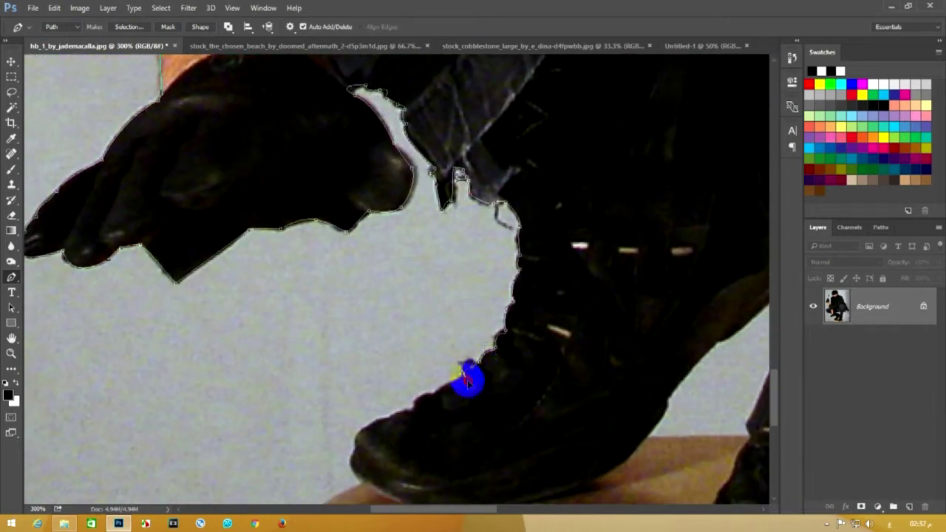
drag(466, 379, 464, 395)
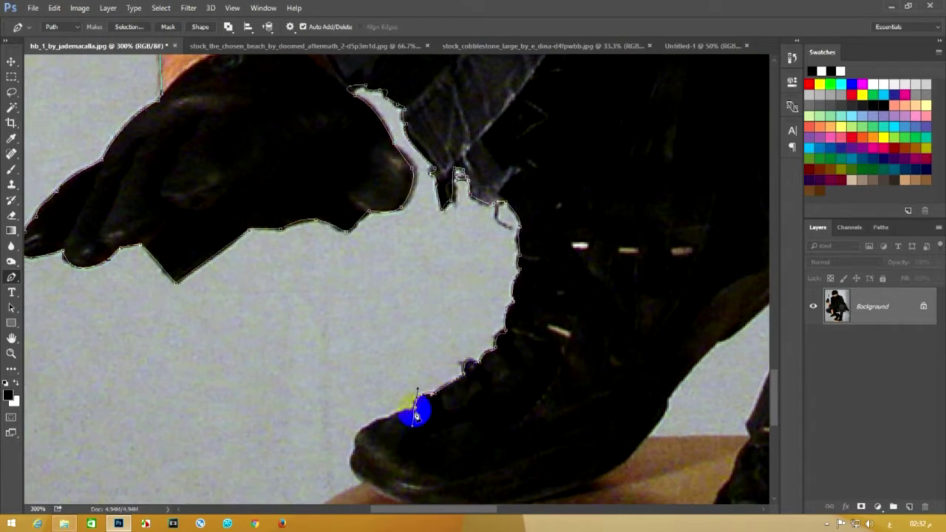
click(390, 424)
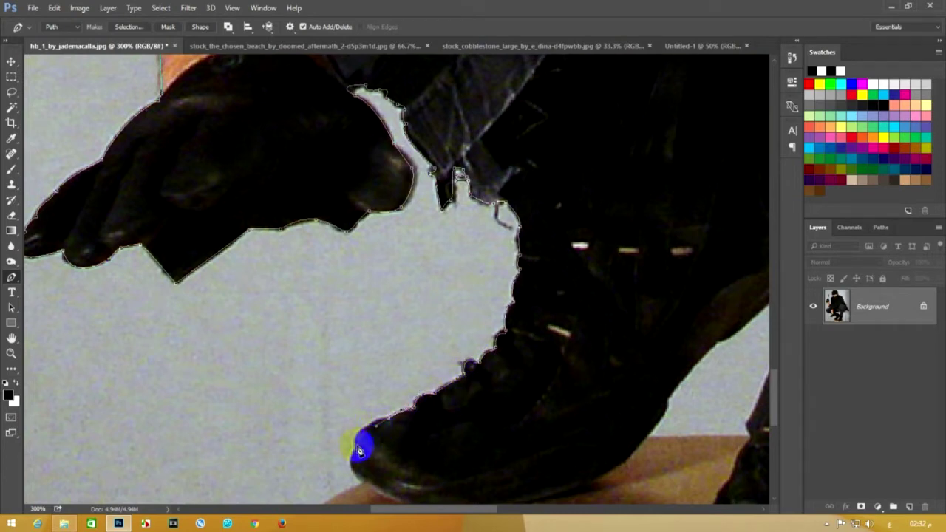
Trace the first shoe's sole, heel and back edge up the boot
scroll(355, 478, down, 3)
scroll(376, 363, right, 2)
drag(430, 394, 560, 394)
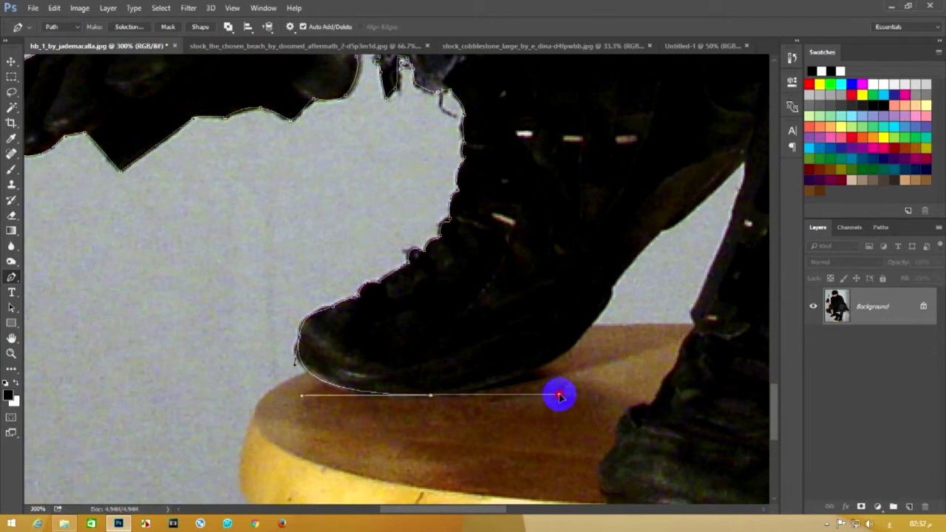
drag(604, 276, 520, 387)
click(523, 405)
click(573, 347)
click(654, 281)
scroll(695, 221, down, 3)
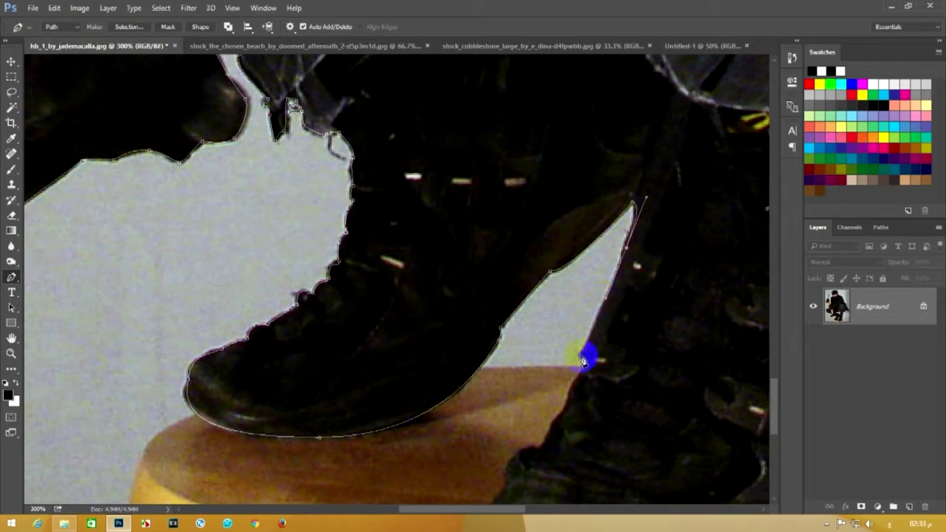
drag(582, 360, 568, 418)
Trace around the second boot's front, sole and back edge
mouse_move(520, 499)
mouse_down()
mouse_move(407, 331)
mouse_move(330, 392)
mouse_move(343, 338)
mouse_up()
drag(302, 364, 300, 410)
click(289, 424)
drag(373, 451, 472, 462)
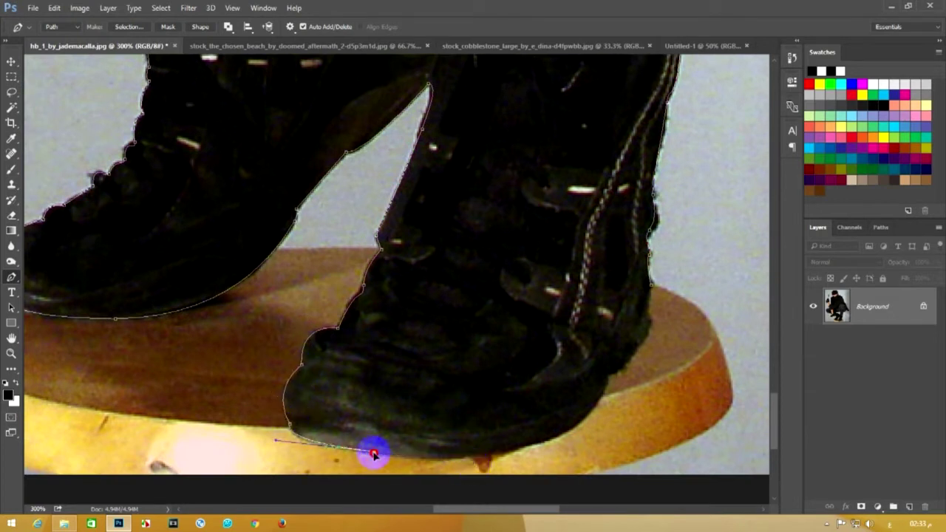
click(555, 436)
mouse_move(606, 379)
mouse_down()
mouse_move(628, 329)
mouse_move(606, 375)
mouse_up()
drag(647, 328, 667, 278)
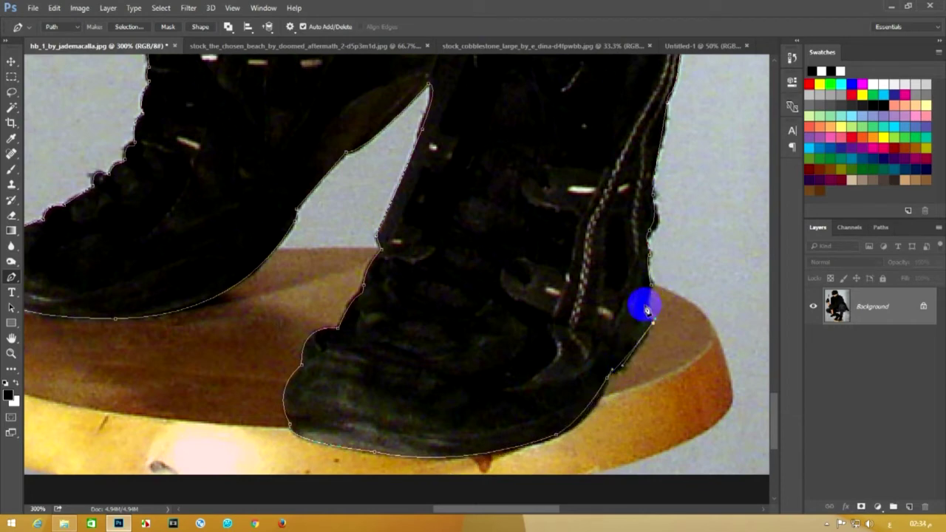
Convert the closed ninja outline into a selection and bring up Refine Edge
key(ctrl+minus)
key(ctrl+minus)
key(ctrl+minus)
key(ctrl+minus)
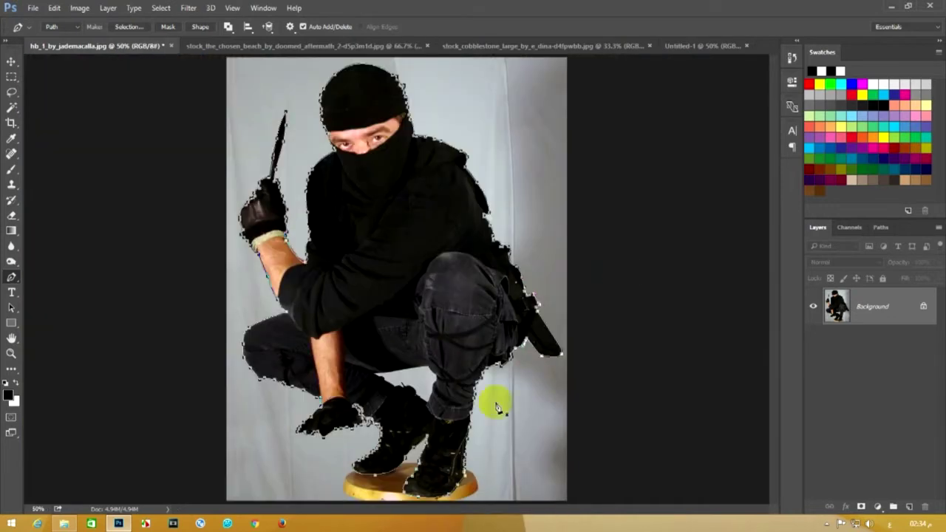
right_click(448, 377)
click(495, 126)
click(539, 148)
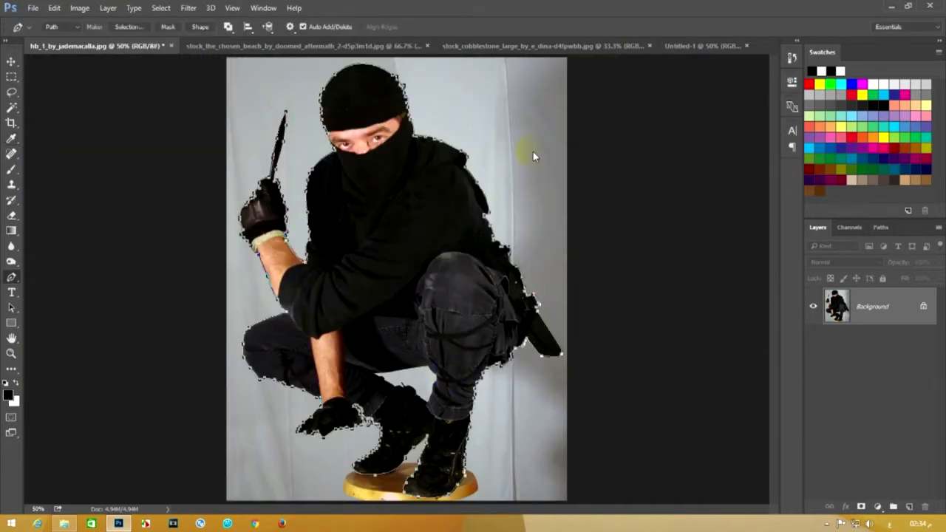
key(m)
click(447, 27)
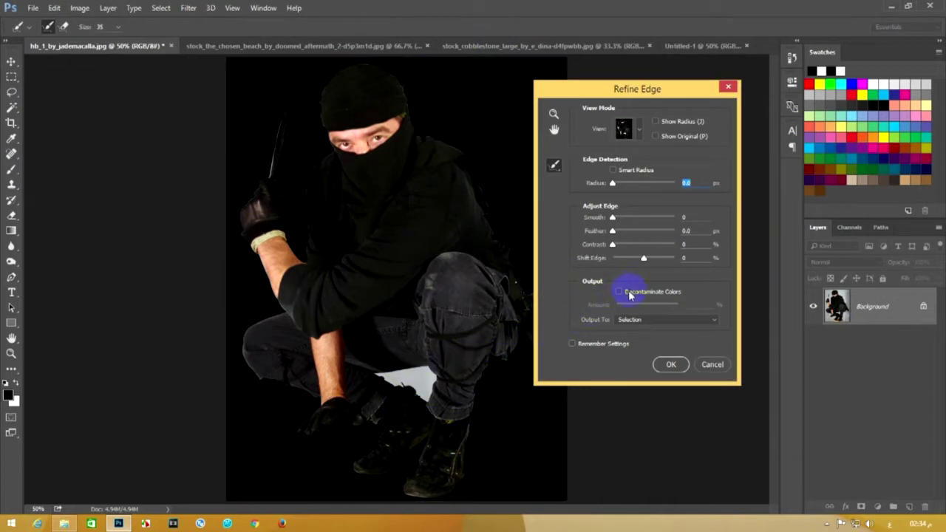
Output the refined edge as a masked Background copy, then zoom to 200% on the face and hood
click(669, 366)
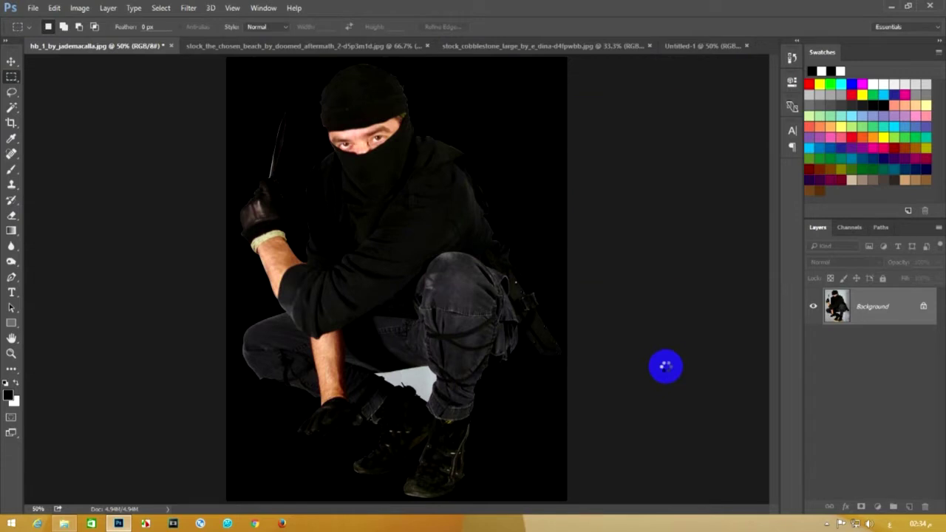
key(w)
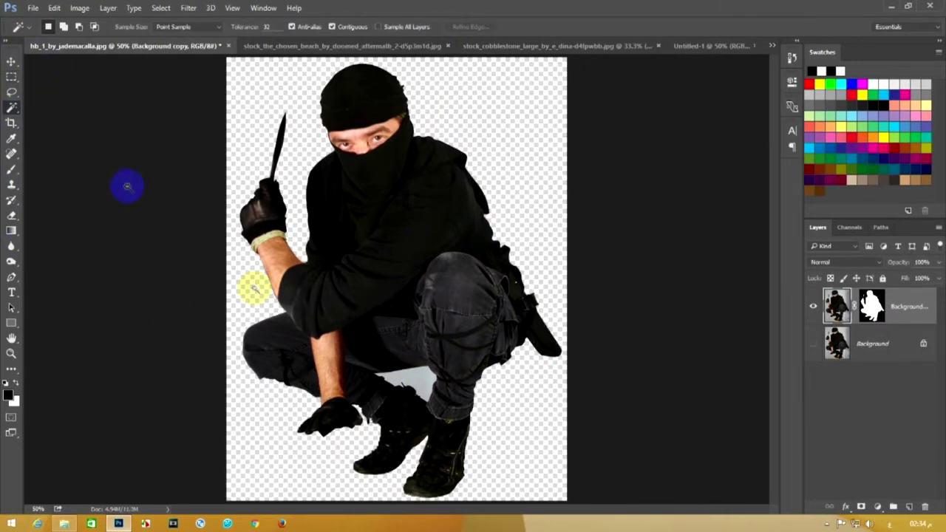
click(61, 252)
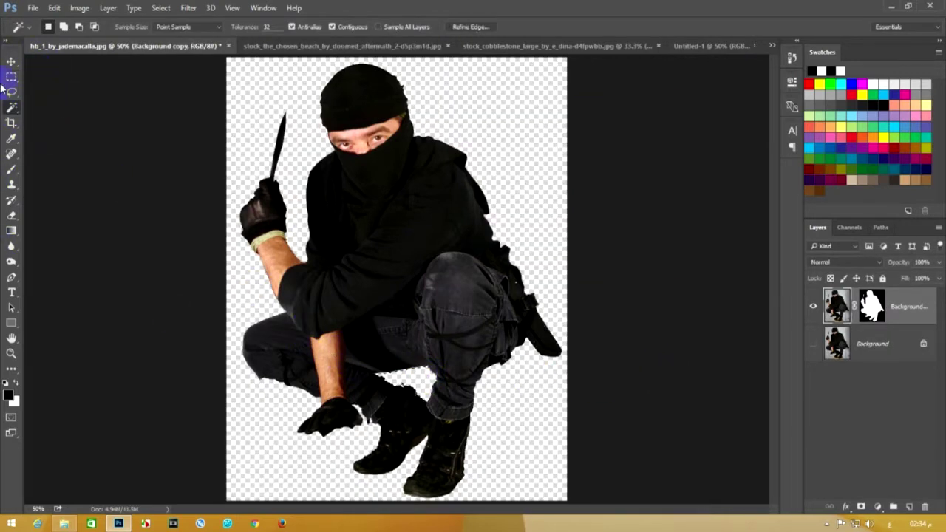
key(m)
click(82, 94)
key(ctrl+plus)
key(ctrl+plus)
key(ctrl+plus)
mouse_move(81, 95)
mouse_down()
mouse_move(190, 507)
mouse_move(249, 490)
mouse_up()
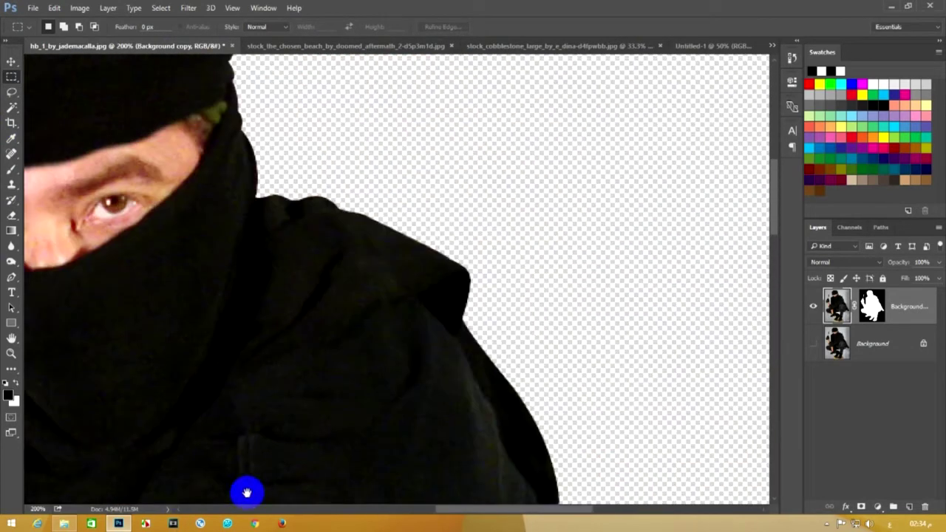
Apply the cut-out's mask and save the document as ninja.psd on the Desktop
right_click(881, 350)
click(862, 309)
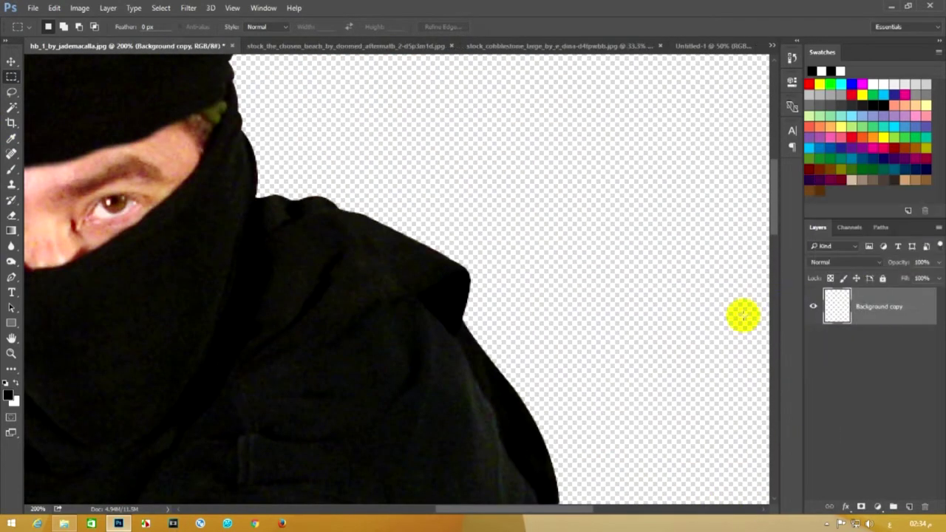
click(31, 9)
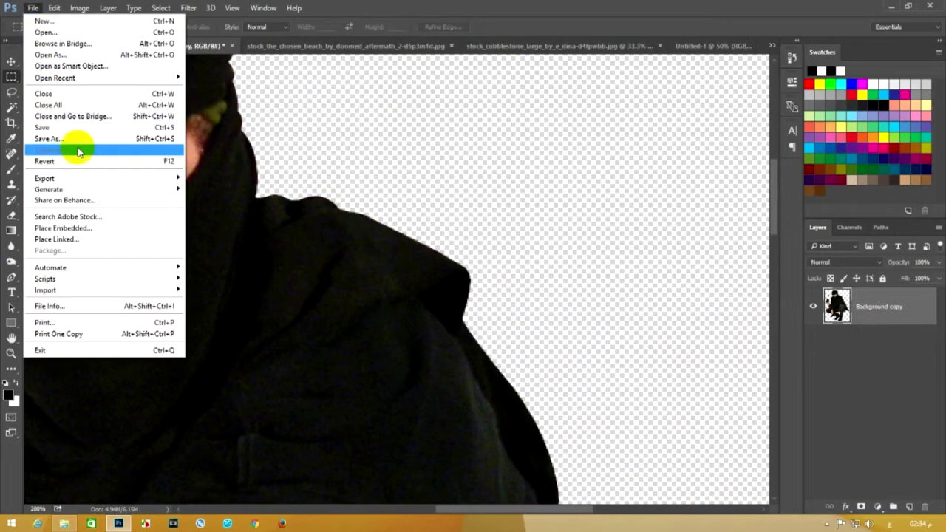
click(78, 141)
click(38, 83)
click(170, 221)
text(ninja)
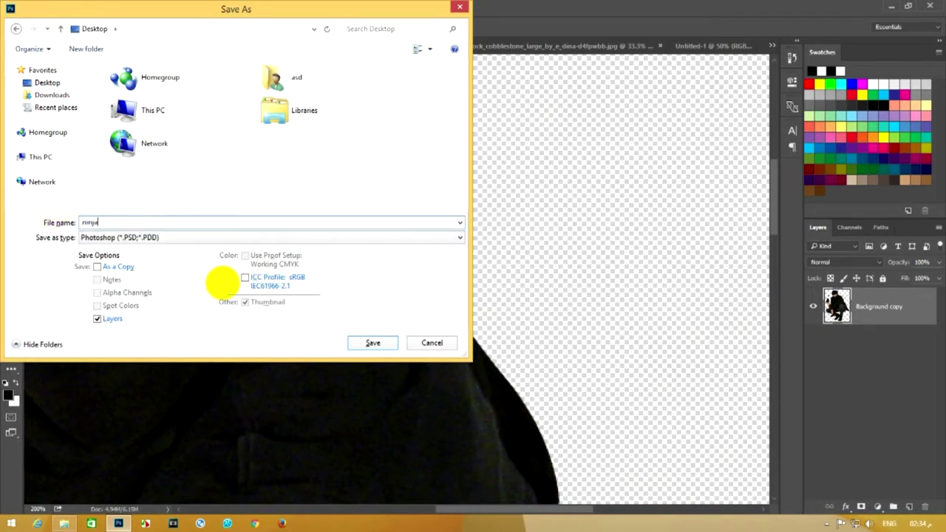
click(373, 343)
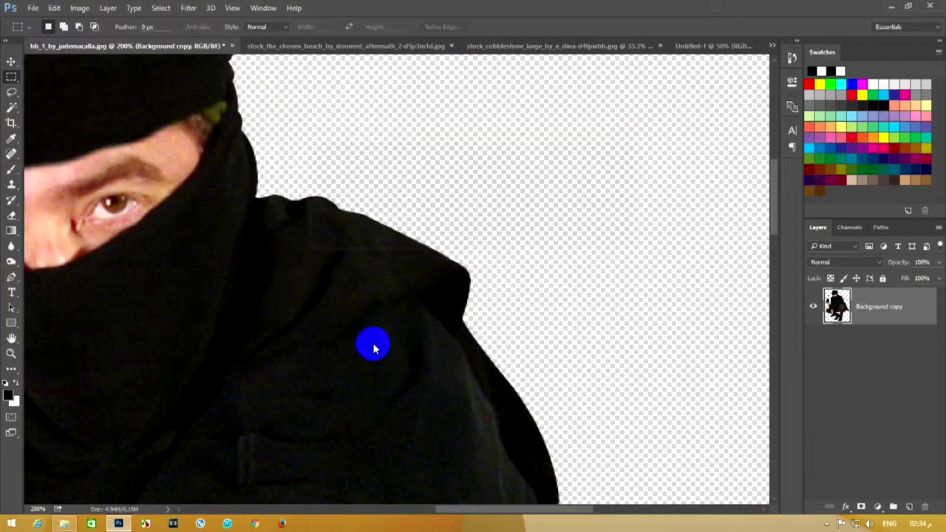
click(609, 158)
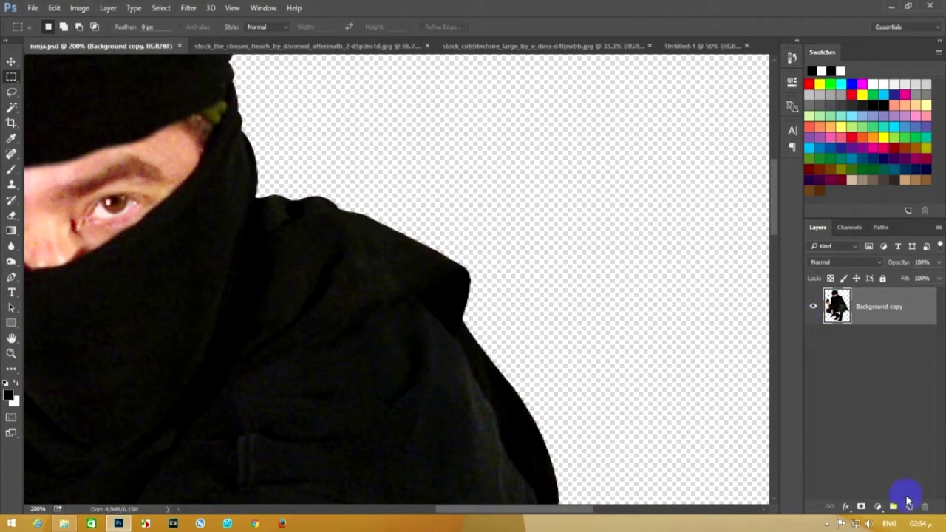
Add a new layer beneath Background copy and fill it with solid black
click(909, 505)
drag(880, 306, 895, 370)
click(12, 216)
right_click(12, 216)
click(74, 239)
click(536, 201)
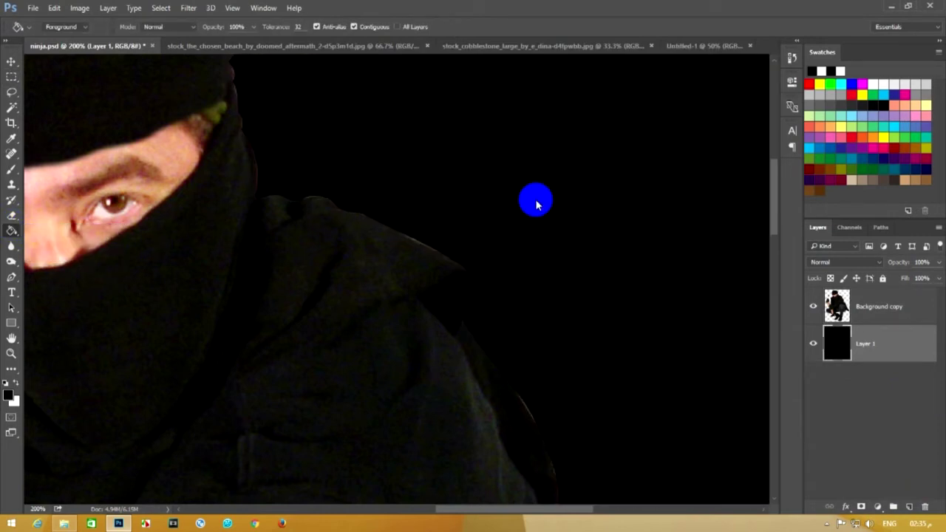
Pan to the jacket and knife and start blurring the jacket edge
drag(537, 201, 428, 43)
drag(416, 150, 406, 120)
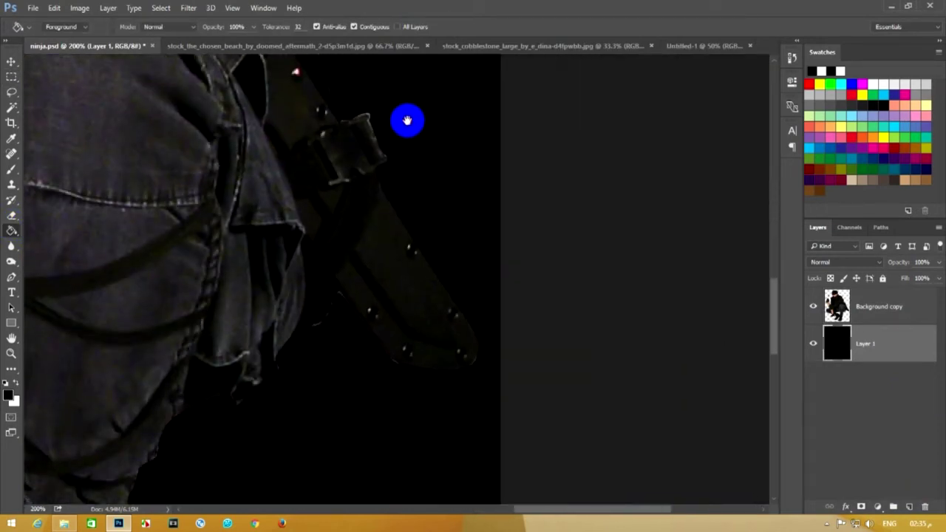
click(11, 249)
drag(165, 184, 199, 228)
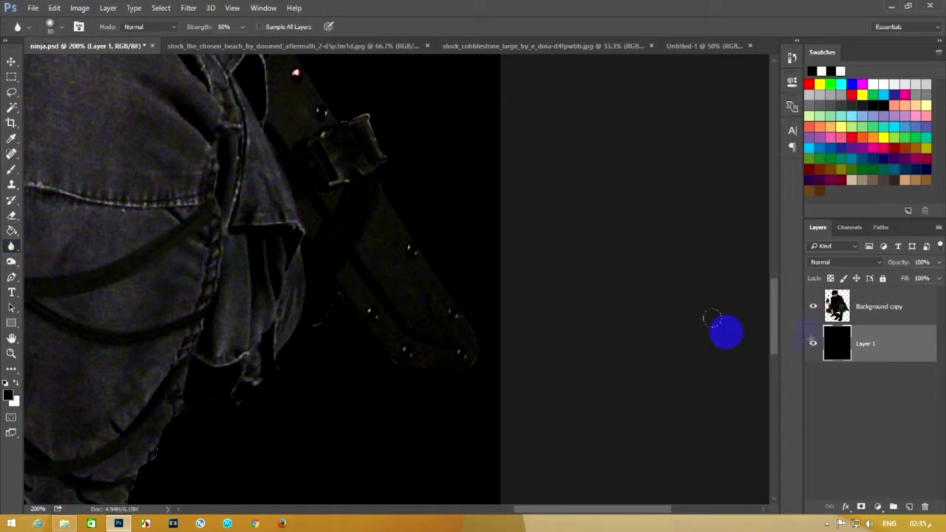
On Background copy, blur the cut-out edges along the sheath and shoulder
ctrl+click(371, 330)
drag(371, 331, 332, 316)
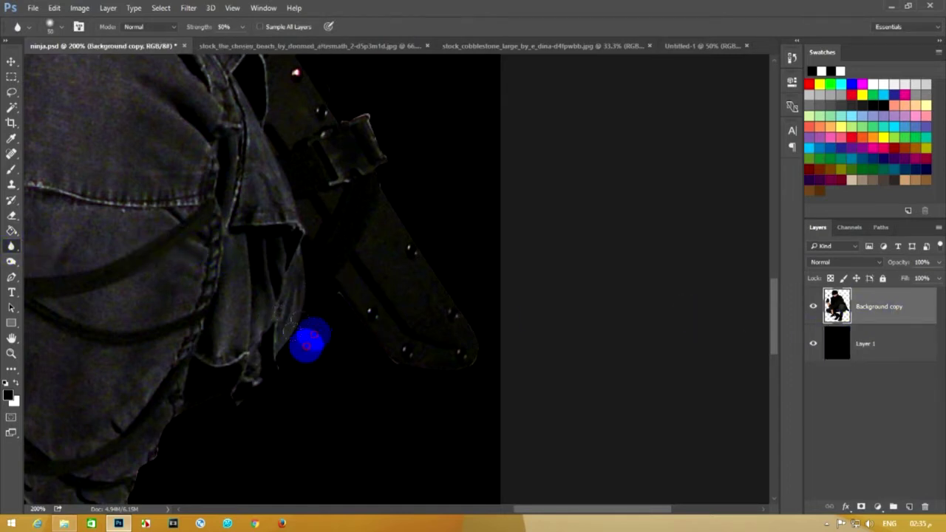
mouse_move(330, 301)
mouse_down()
mouse_move(325, 319)
mouse_move(332, 298)
mouse_move(337, 320)
mouse_move(336, 291)
mouse_move(317, 311)
mouse_move(344, 293)
mouse_move(328, 309)
mouse_move(329, 343)
mouse_move(376, 344)
mouse_move(328, 355)
mouse_move(426, 372)
mouse_move(481, 358)
mouse_move(475, 367)
mouse_move(446, 367)
mouse_move(482, 323)
mouse_move(438, 275)
mouse_move(445, 300)
mouse_move(433, 376)
mouse_move(439, 406)
mouse_move(378, 392)
mouse_move(370, 348)
mouse_move(367, 367)
mouse_move(445, 395)
mouse_move(490, 376)
mouse_move(498, 340)
mouse_move(496, 360)
mouse_move(485, 310)
mouse_move(452, 276)
mouse_move(450, 253)
mouse_move(453, 289)
mouse_move(405, 348)
mouse_move(363, 226)
mouse_move(371, 235)
mouse_move(359, 228)
mouse_move(337, 249)
mouse_move(380, 236)
mouse_move(403, 259)
mouse_move(392, 321)
mouse_move(402, 334)
mouse_move(344, 291)
mouse_move(335, 244)
mouse_move(376, 383)
mouse_move(332, 339)
mouse_move(359, 391)
mouse_move(317, 283)
mouse_move(329, 255)
mouse_move(256, 243)
mouse_move(264, 219)
mouse_move(237, 177)
mouse_move(232, 321)
mouse_move(255, 301)
mouse_move(226, 195)
mouse_move(207, 185)
mouse_move(266, 384)
mouse_move(374, 466)
mouse_up()
scroll(454, 289, up, 3)
mouse_move(355, 429)
mouse_down()
mouse_move(317, 348)
mouse_move(244, 267)
mouse_move(194, 241)
mouse_move(151, 234)
mouse_move(118, 212)
mouse_move(102, 159)
mouse_move(95, 78)
mouse_move(106, 126)
mouse_move(407, 389)
mouse_move(376, 377)
mouse_move(384, 314)
mouse_move(295, 272)
mouse_move(262, 241)
mouse_move(72, 306)
mouse_move(49, 376)
mouse_move(60, 382)
mouse_move(42, 409)
mouse_move(57, 424)
mouse_move(140, 274)
mouse_move(143, 357)
mouse_move(143, 184)
mouse_move(190, 345)
mouse_move(165, 379)
mouse_move(133, 378)
mouse_move(139, 392)
mouse_up()
scroll(163, 212, down, 3)
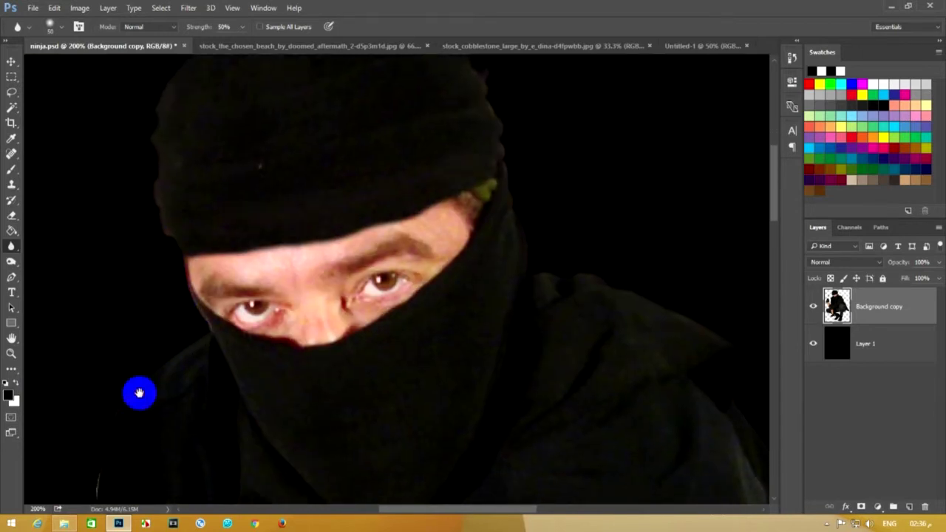
scroll(140, 392, down, 3)
scroll(185, 241, down, 2)
Blur the cut-out edges along the arm, knife blade and glove
scroll(187, 247, down, 3)
drag(189, 396, 140, 444)
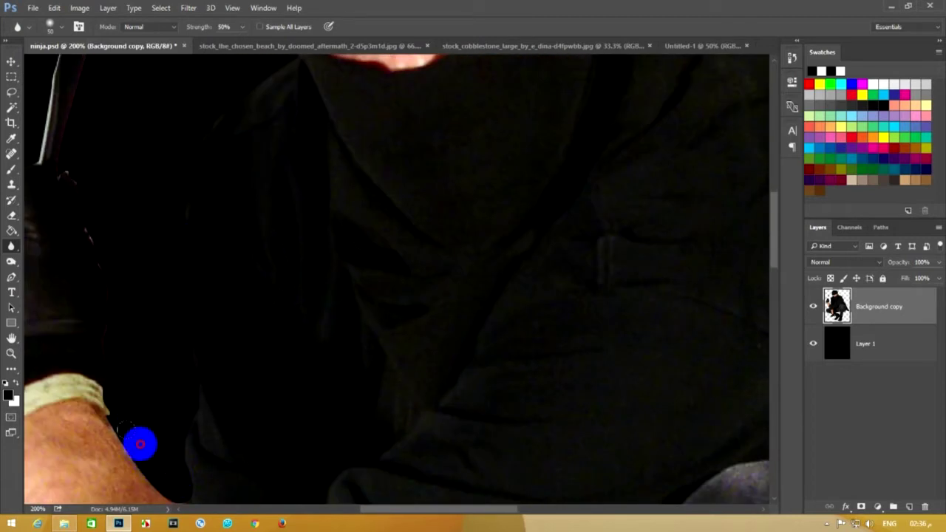
mouse_move(85, 380)
mouse_down()
mouse_move(105, 262)
mouse_move(86, 206)
mouse_up()
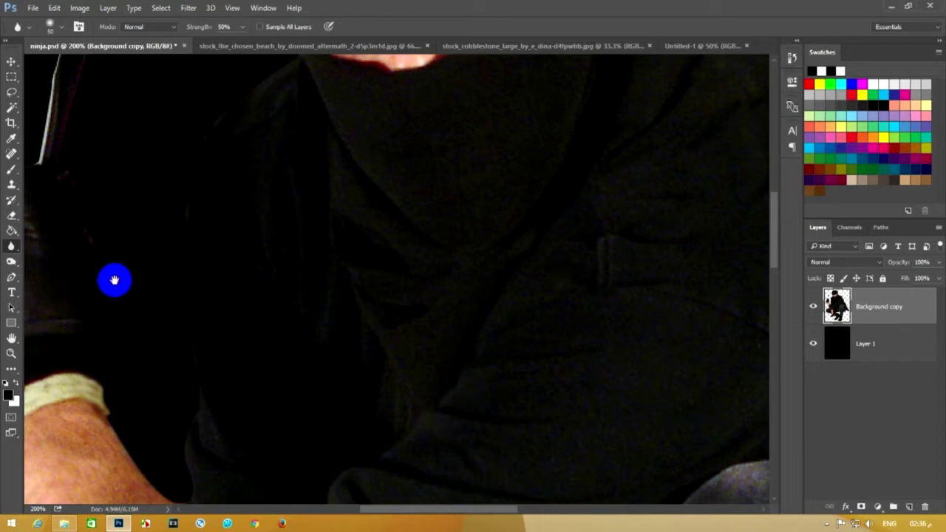
drag(114, 278, 271, 469)
mouse_move(215, 276)
mouse_down()
mouse_move(234, 293)
mouse_move(258, 249)
mouse_move(266, 186)
mouse_move(272, 244)
mouse_move(239, 327)
mouse_move(268, 251)
mouse_move(283, 106)
mouse_move(240, 89)
mouse_up()
mouse_move(222, 163)
mouse_down()
mouse_move(184, 354)
mouse_move(146, 393)
mouse_move(140, 359)
mouse_move(162, 363)
mouse_move(106, 460)
mouse_up()
mouse_move(148, 432)
mouse_down()
mouse_move(293, 295)
mouse_move(250, 359)
mouse_move(249, 306)
mouse_move(287, 269)
mouse_move(223, 328)
mouse_move(228, 418)
mouse_move(269, 451)
mouse_move(229, 444)
mouse_move(262, 458)
mouse_move(271, 310)
mouse_move(270, 332)
mouse_up()
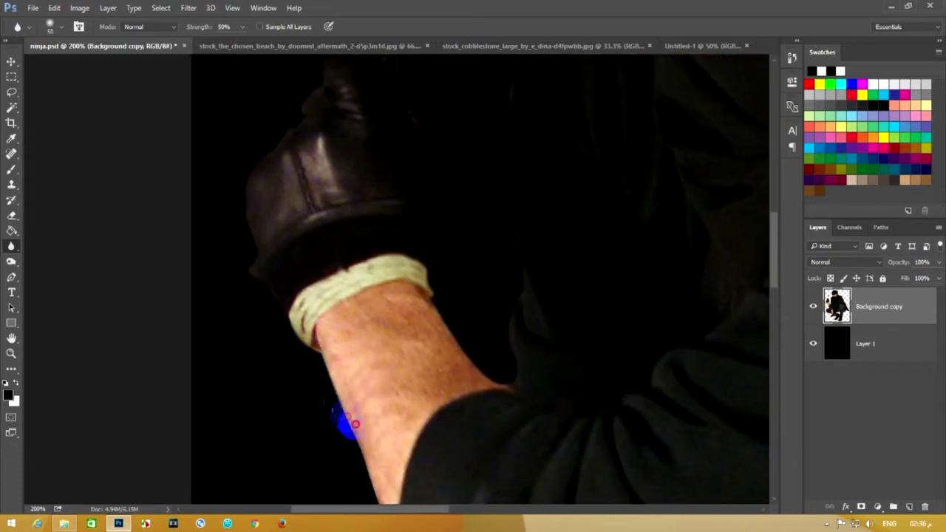
Blur the lower arm, the glove's left edge and the toe and boot edge
drag(369, 479, 358, 276)
mouse_move(418, 397)
mouse_down()
mouse_move(289, 450)
mouse_move(320, 327)
mouse_move(333, 321)
mouse_move(351, 418)
mouse_move(422, 468)
mouse_move(470, 488)
mouse_move(333, 259)
mouse_up()
drag(405, 296, 442, 285)
mouse_move(456, 331)
mouse_down()
mouse_move(444, 397)
mouse_move(362, 433)
mouse_move(463, 456)
mouse_move(420, 441)
mouse_move(530, 448)
mouse_move(534, 428)
mouse_move(634, 401)
mouse_move(611, 330)
mouse_move(670, 413)
mouse_move(390, 195)
mouse_move(353, 300)
mouse_move(310, 328)
mouse_move(404, 231)
mouse_move(372, 184)
mouse_move(289, 345)
mouse_move(329, 387)
mouse_move(514, 371)
mouse_move(526, 300)
mouse_move(587, 230)
mouse_move(561, 323)
mouse_move(506, 387)
mouse_move(504, 486)
mouse_up()
mouse_move(559, 462)
mouse_down()
mouse_move(737, 414)
mouse_move(764, 245)
mouse_move(333, 327)
mouse_up()
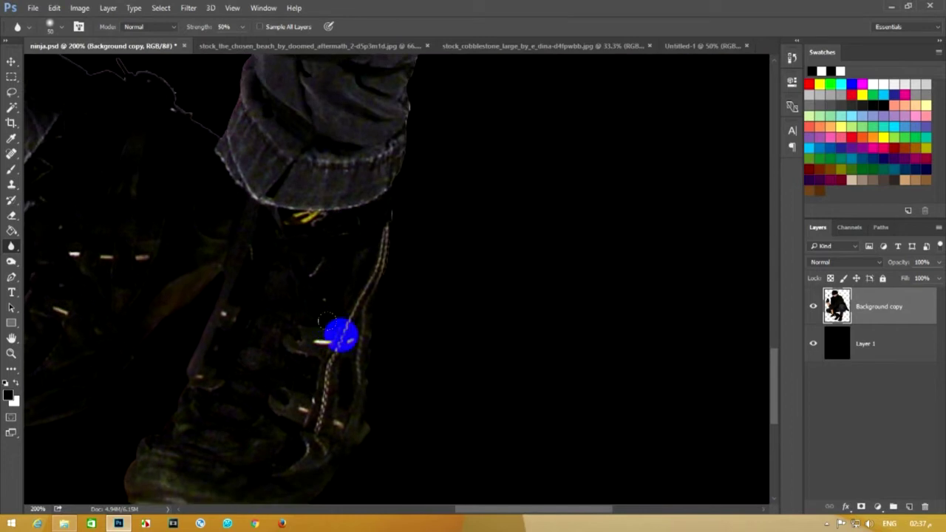
Soften the pale edge line along the bound trouser leg, then nudge the ninja slightly right
drag(407, 84, 344, 348)
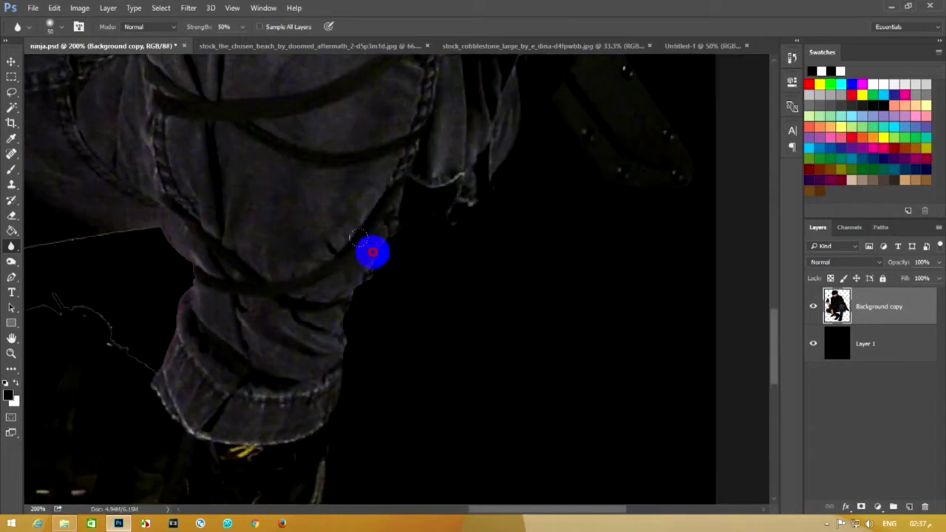
mouse_move(482, 218)
mouse_down()
mouse_move(528, 93)
mouse_move(451, 247)
mouse_move(467, 196)
mouse_up()
scroll(467, 196, down, 3)
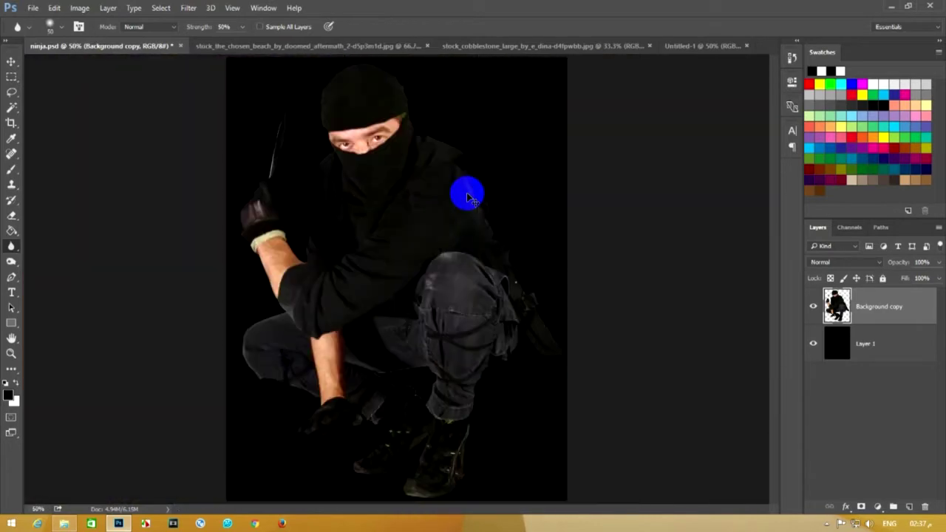
scroll(467, 196, down, 1)
scroll(467, 196, up, 3)
scroll(467, 196, up, 2)
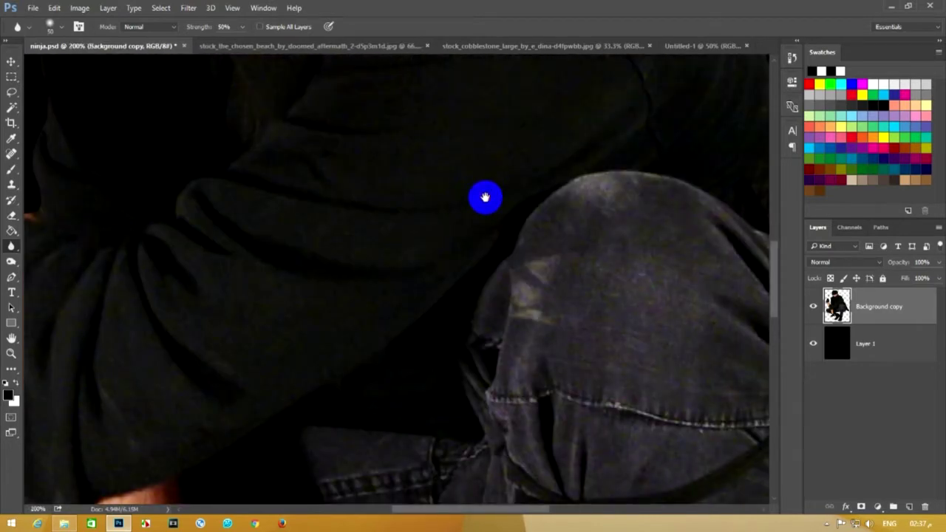
drag(485, 197, 274, 158)
mouse_move(260, 327)
mouse_down()
mouse_move(175, 283)
mouse_move(125, 276)
mouse_move(255, 289)
mouse_move(351, 262)
mouse_move(363, 328)
mouse_move(280, 353)
mouse_move(277, 327)
mouse_up()
mouse_move(369, 287)
mouse_down()
mouse_move(338, 249)
mouse_move(169, 291)
mouse_move(338, 363)
mouse_move(412, 325)
mouse_up()
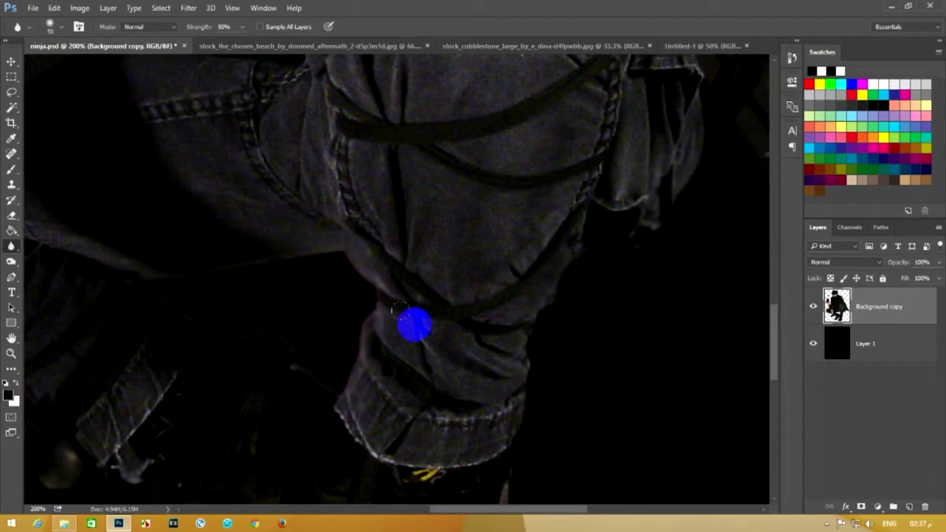
scroll(416, 329, down, 3)
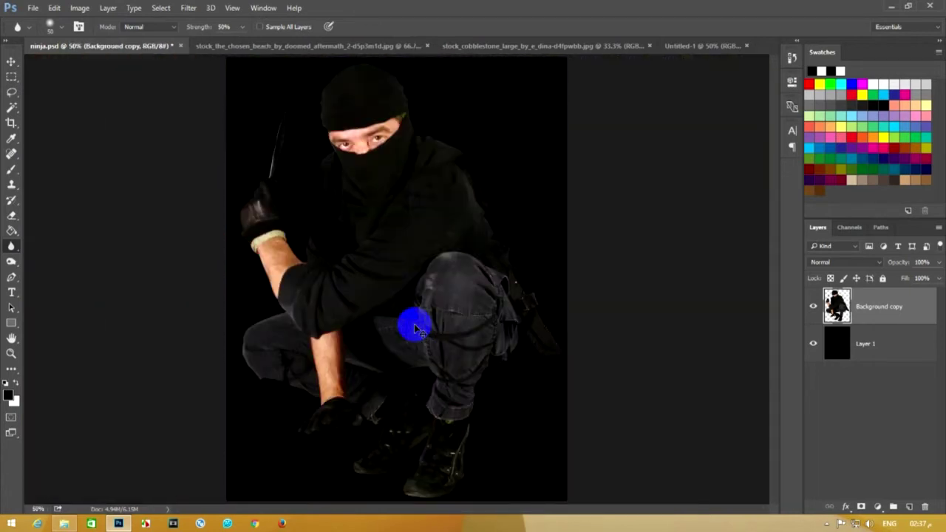
scroll(416, 328, down, 1)
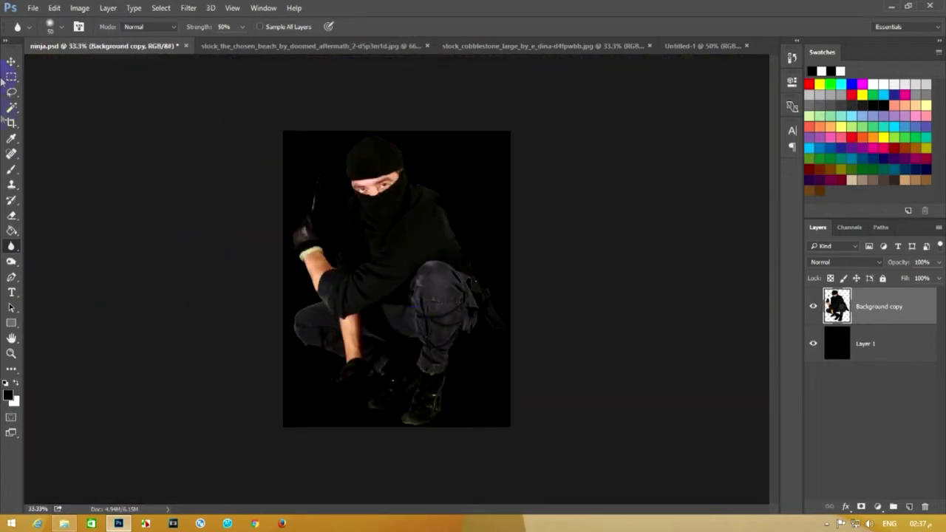
click(13, 59)
drag(385, 221, 401, 239)
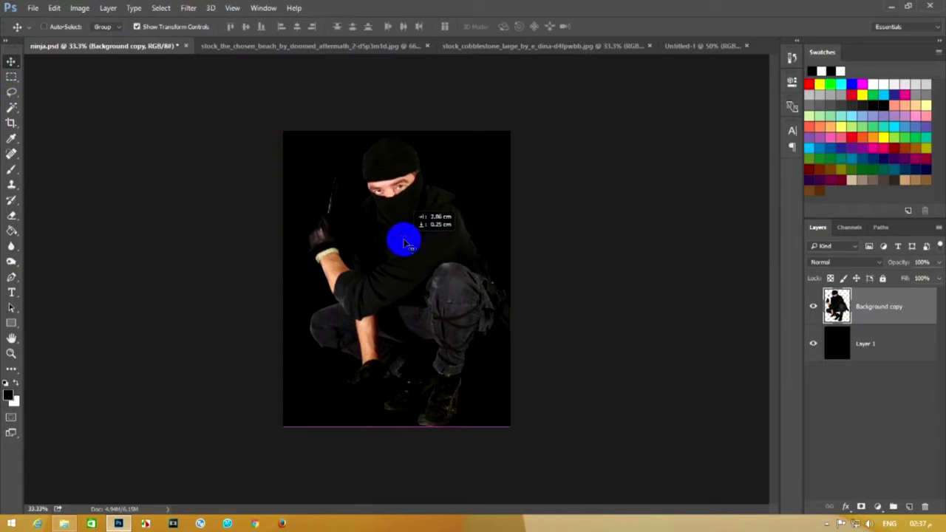
Delete the black backing layer and nudge the ninja slightly left
click(882, 344)
key(Delete)
drag(422, 258, 411, 259)
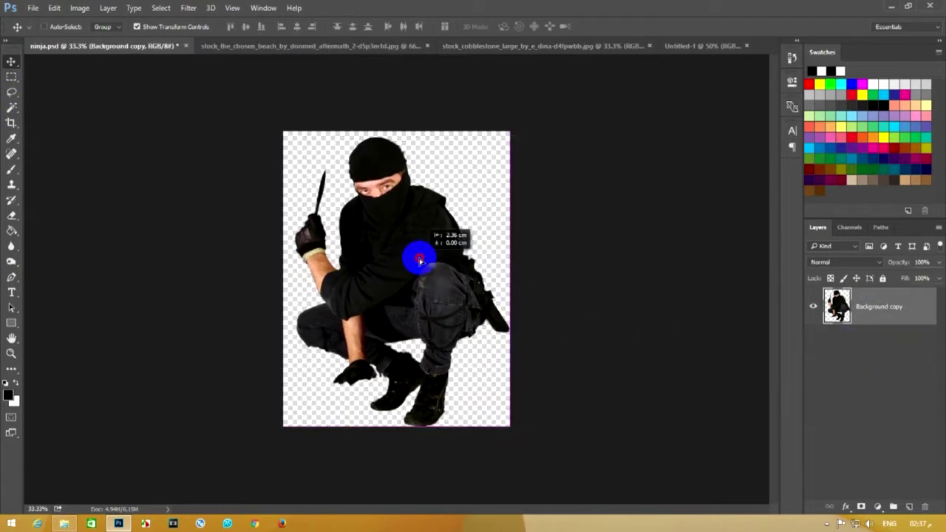
click(11, 77)
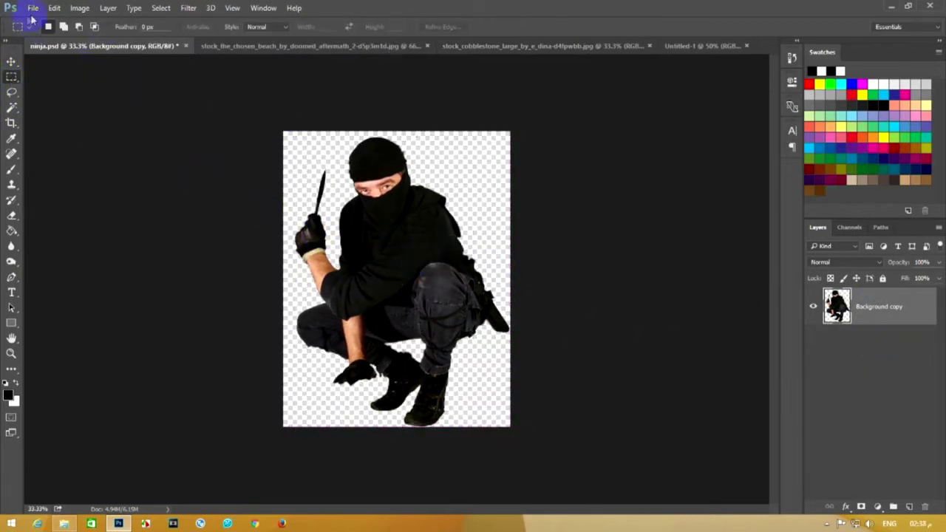
click(32, 8)
click(673, 45)
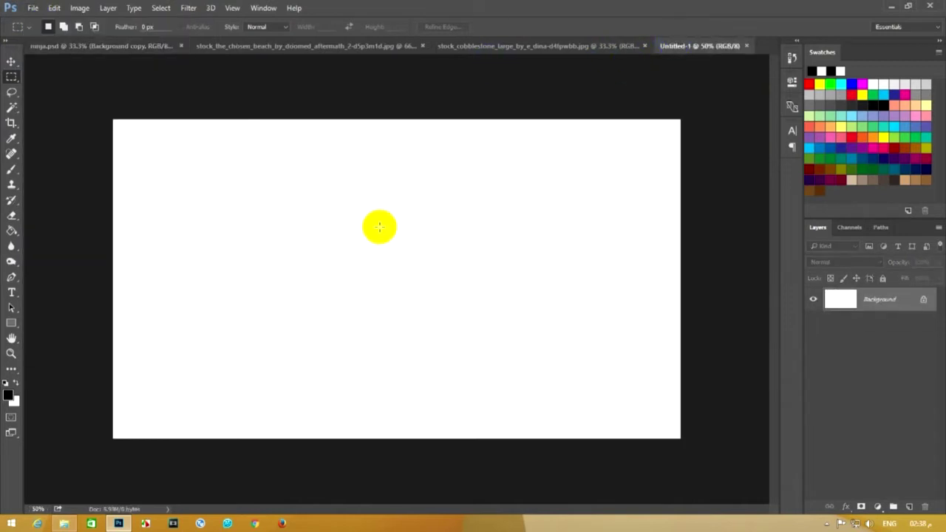
click(93, 46)
Drag the ninja layer into Untitled-1 and scale it to about 51%
click(11, 62)
mouse_move(118, 103)
mouse_down()
mouse_move(554, 162)
mouse_move(323, 234)
mouse_move(307, 214)
mouse_up()
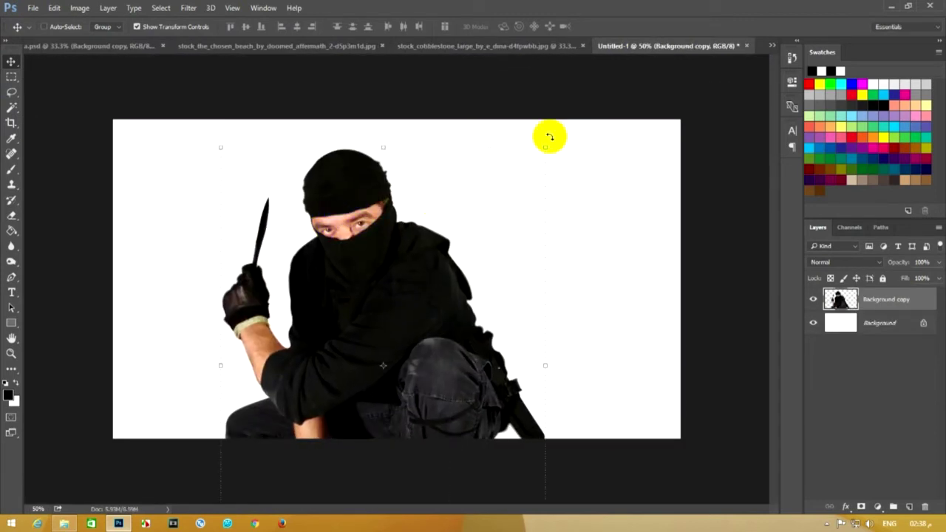
mouse_move(540, 147)
mouse_down()
mouse_move(395, 321)
mouse_move(413, 323)
mouse_move(336, 362)
mouse_move(336, 202)
mouse_up()
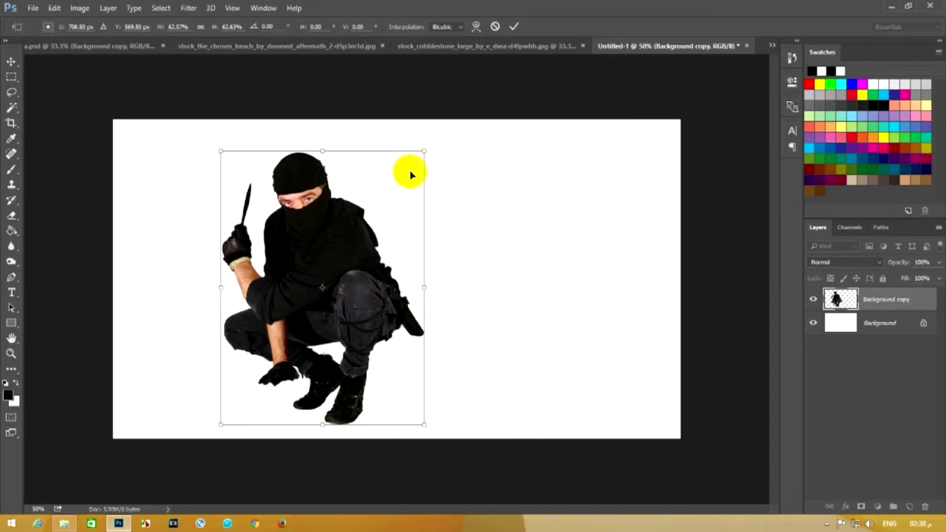
mouse_move(425, 150)
mouse_down()
mouse_move(395, 226)
mouse_move(459, 246)
mouse_up()
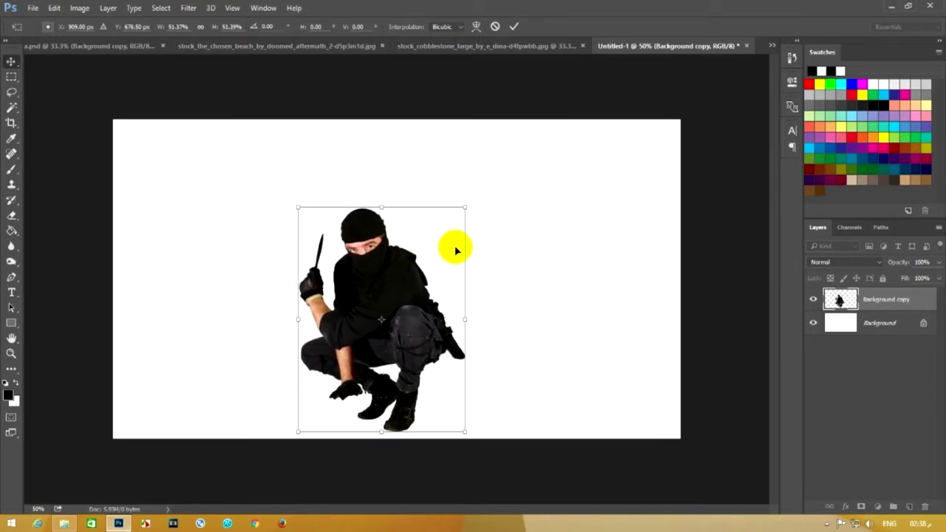
key(Return)
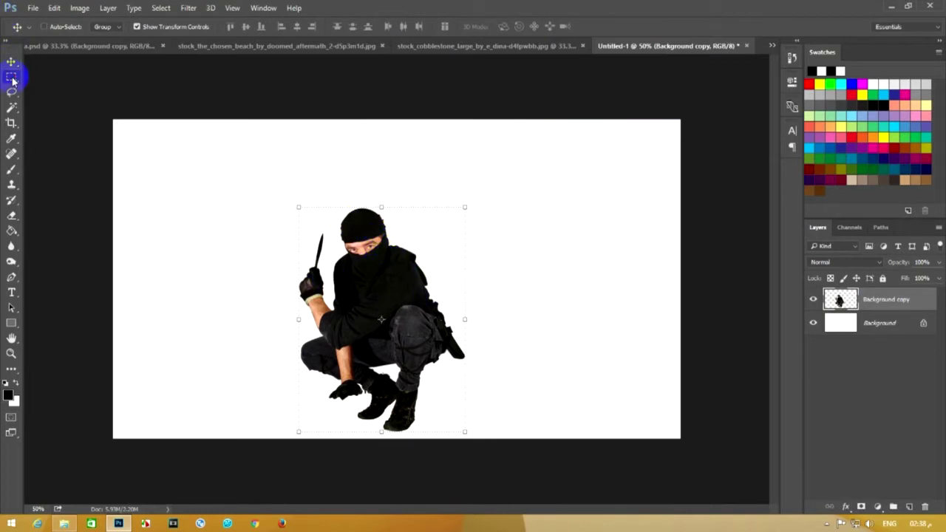
click(11, 77)
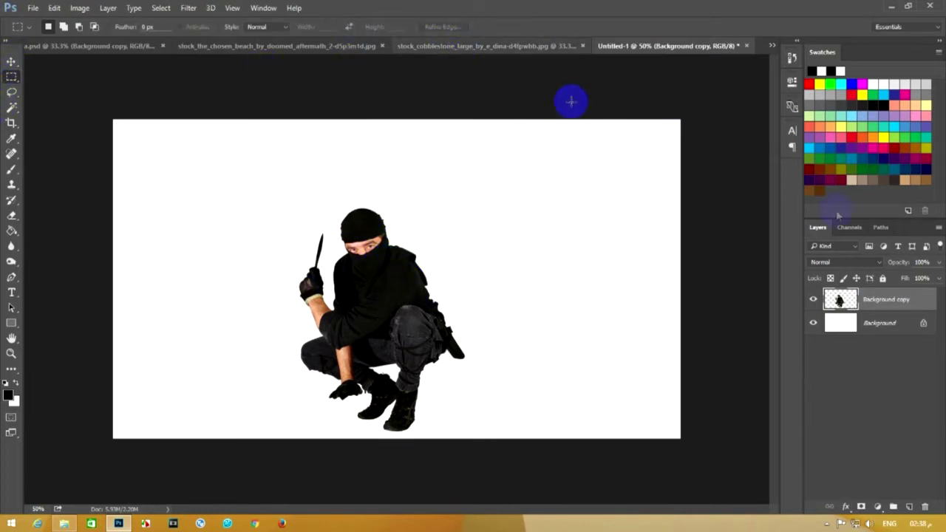
Drag the cobblestone pavement into Untitled-1 and scale it to about 59%
click(392, 46)
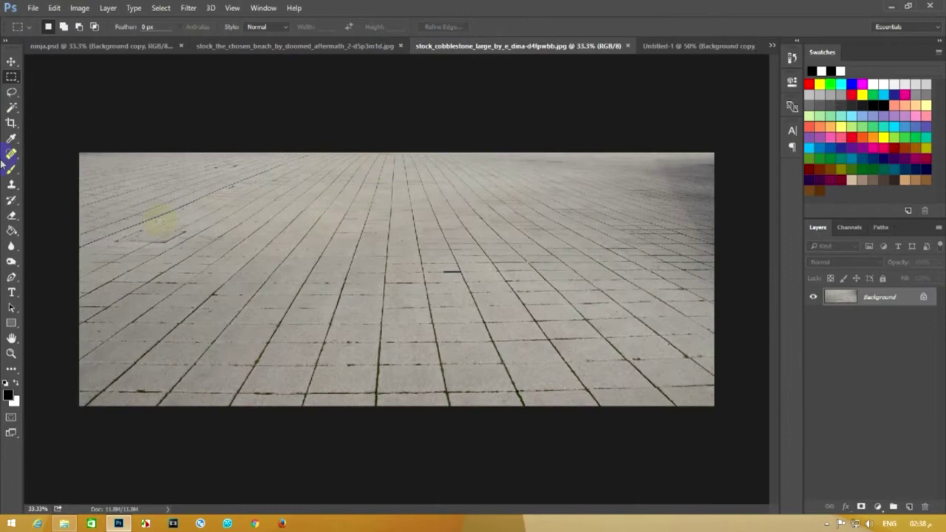
click(11, 63)
drag(675, 122, 481, 233)
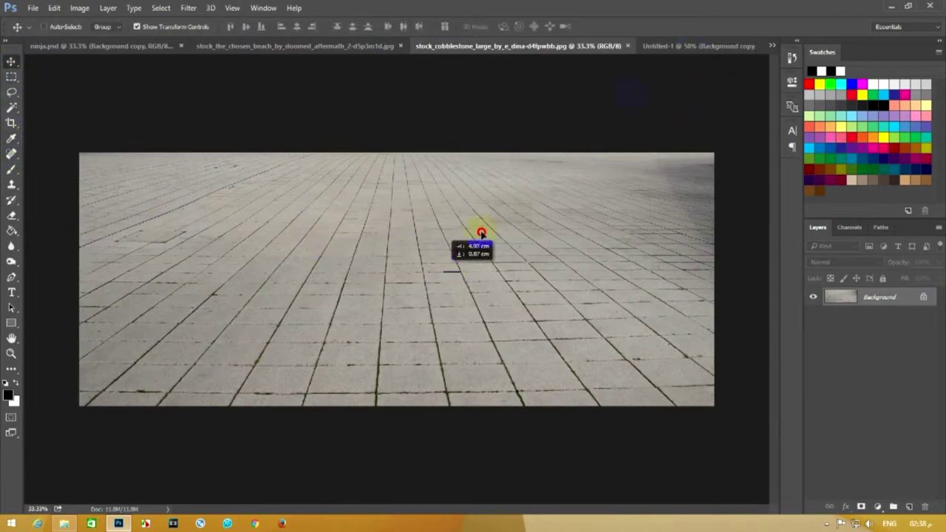
mouse_move(697, 47)
mouse_down()
mouse_move(540, 296)
mouse_move(517, 296)
mouse_up()
key(ctrl+minus)
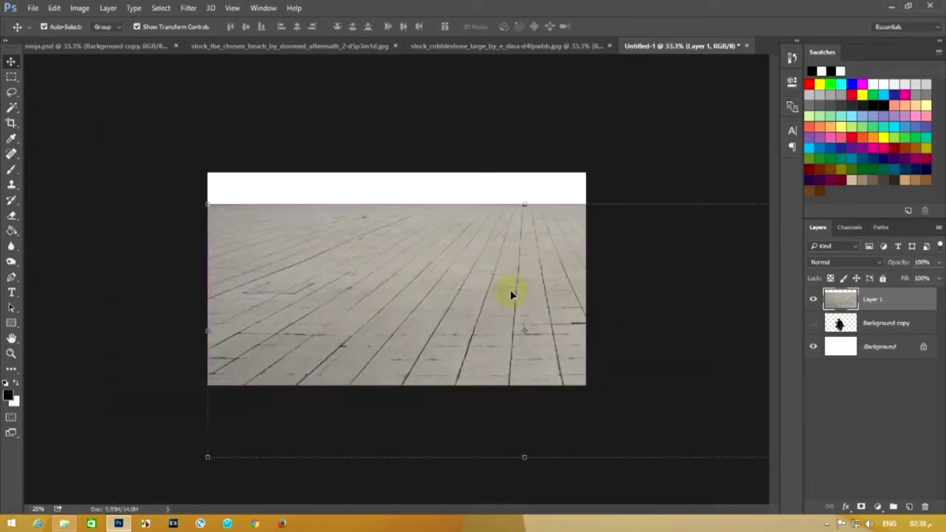
key(ctrl+minus)
key(ctrl+minus)
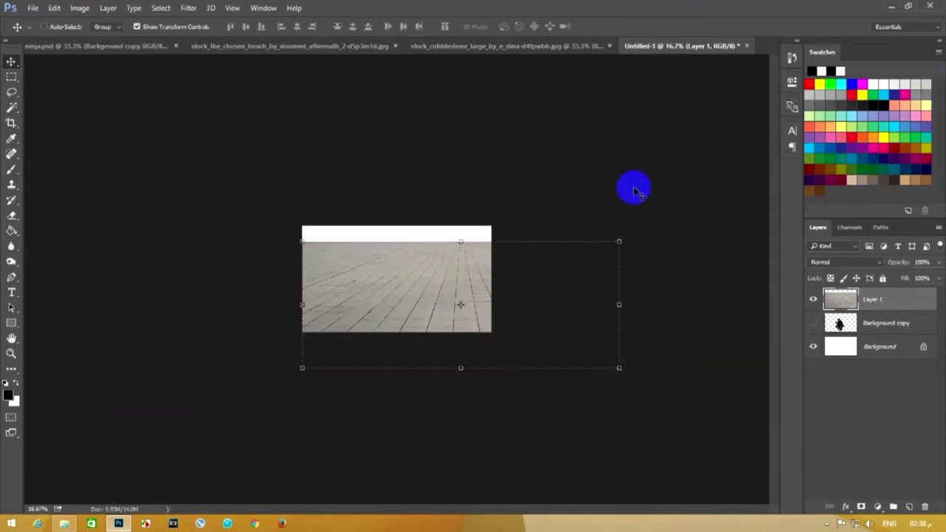
drag(617, 240, 476, 295)
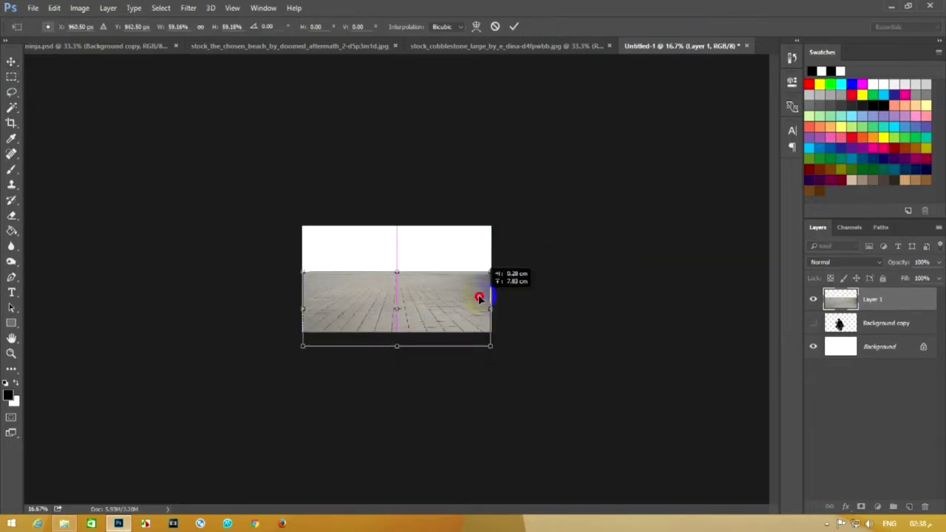
drag(477, 294, 479, 301)
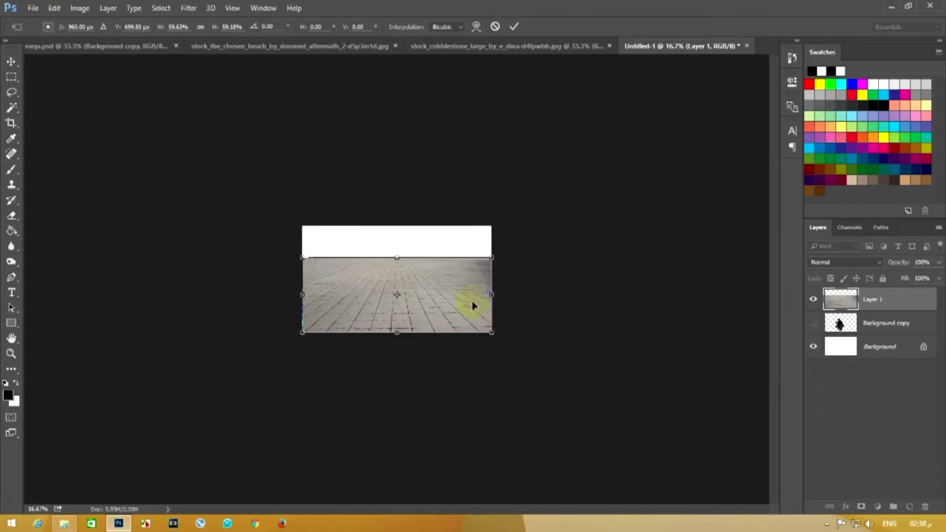
key(Return)
Perspective-transform the pavement, widening its bottom edge into a receding floor
right_click(477, 323)
click(491, 257)
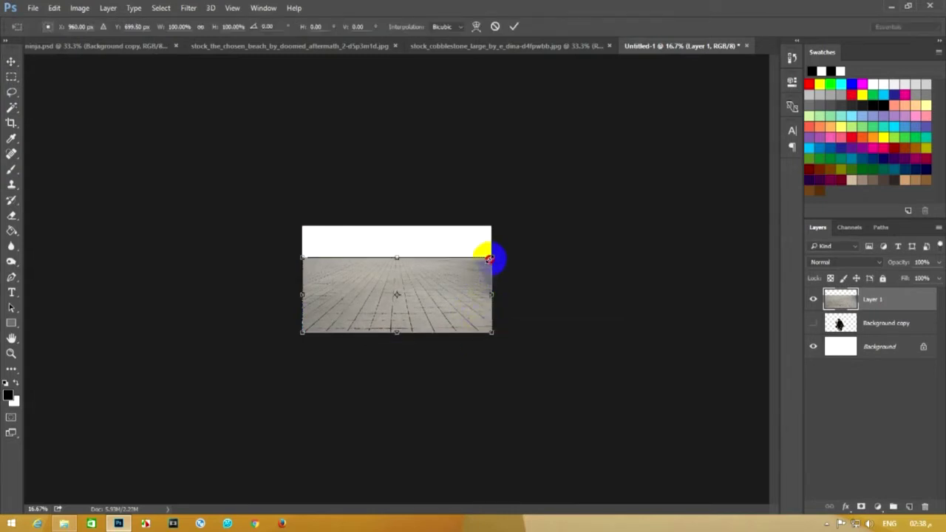
right_click(482, 270)
click(520, 346)
mouse_move(491, 332)
mouse_down()
mouse_move(533, 330)
mouse_move(545, 318)
mouse_up()
drag(481, 311, 482, 322)
double_click(331, 335)
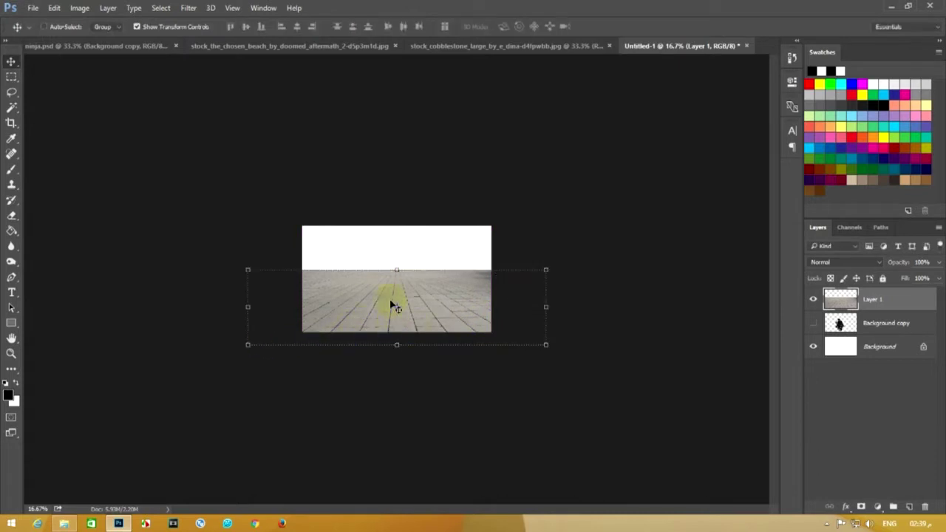
Move the pavement floor slightly lower on the canvas
key(ctrl+plus)
key(ctrl+plus)
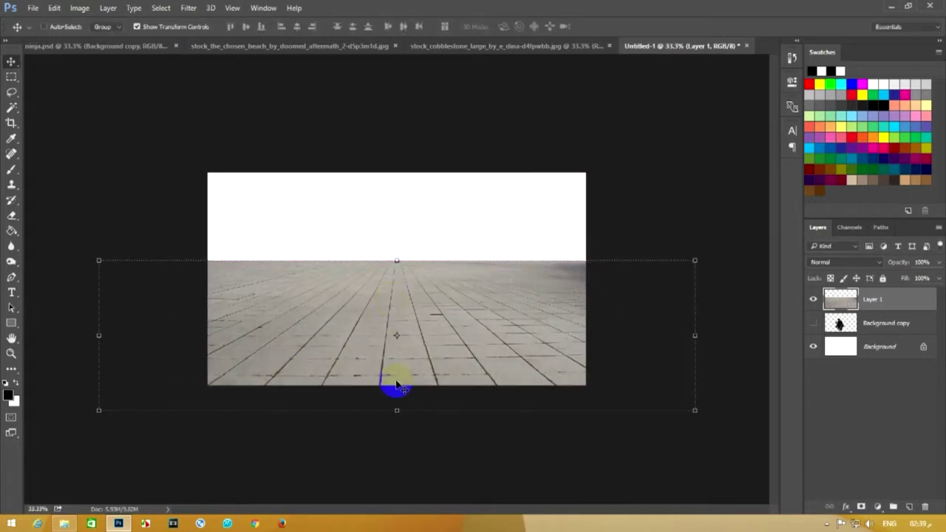
click(9, 77)
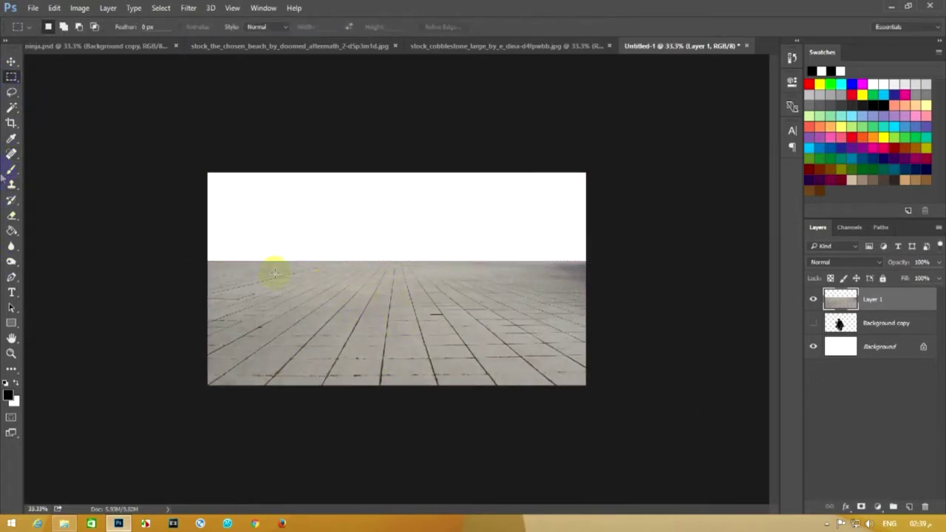
click(11, 62)
drag(414, 318, 414, 329)
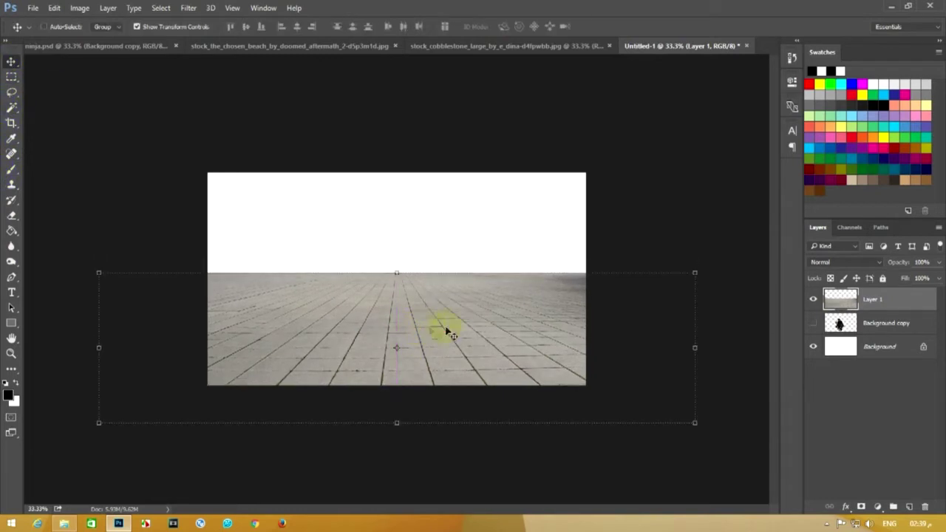
key(ctrl+plus)
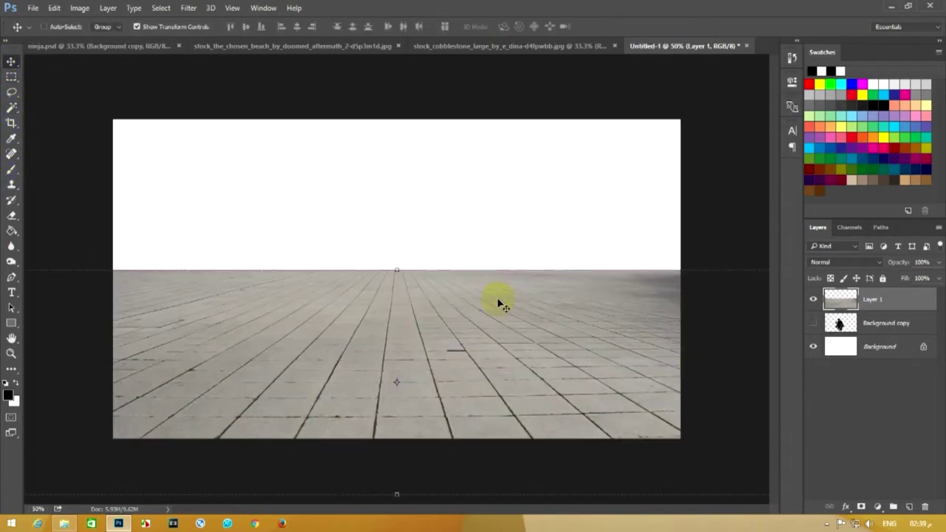
Show Background copy and rename it to ninja
click(814, 324)
double_click(870, 320)
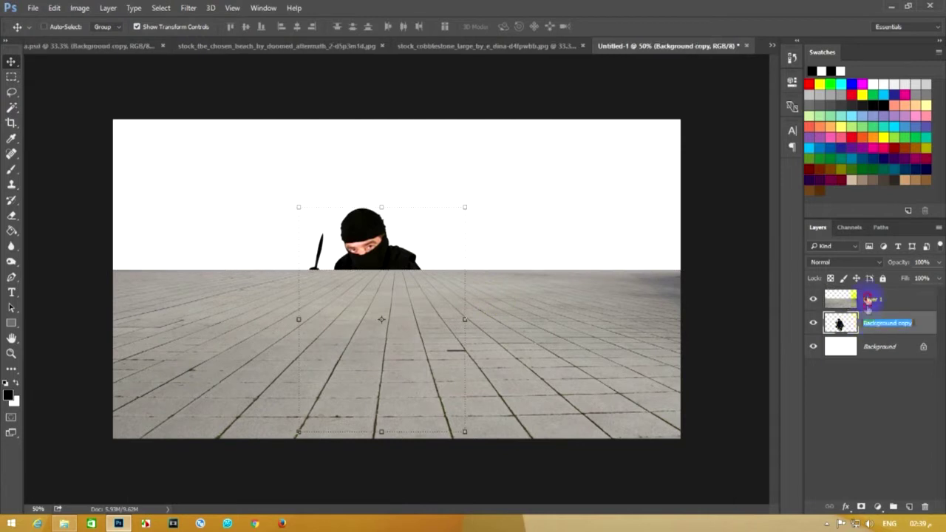
drag(923, 323, 906, 331)
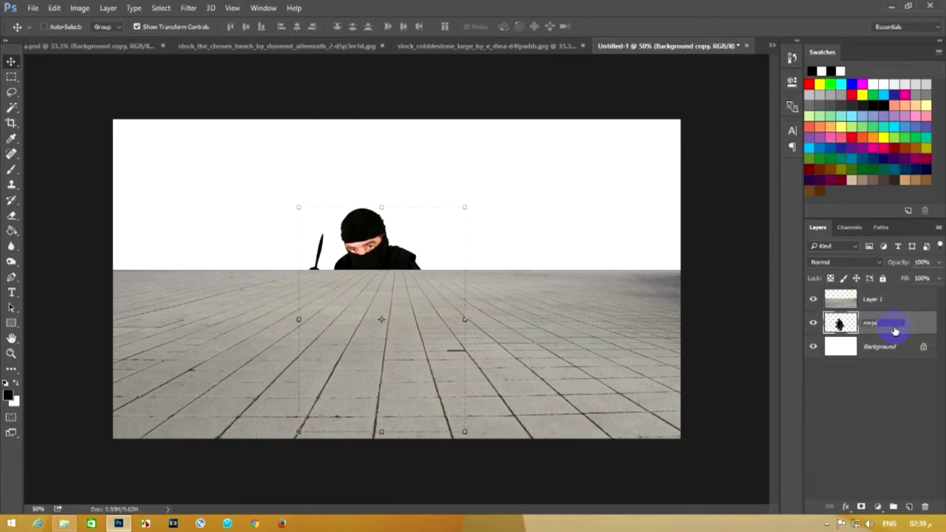
key(Return)
Stack the ninja layer above the pavement, position it on the floor, then hide it
mouse_move(888, 329)
mouse_down()
mouse_move(895, 296)
mouse_move(886, 299)
mouse_up()
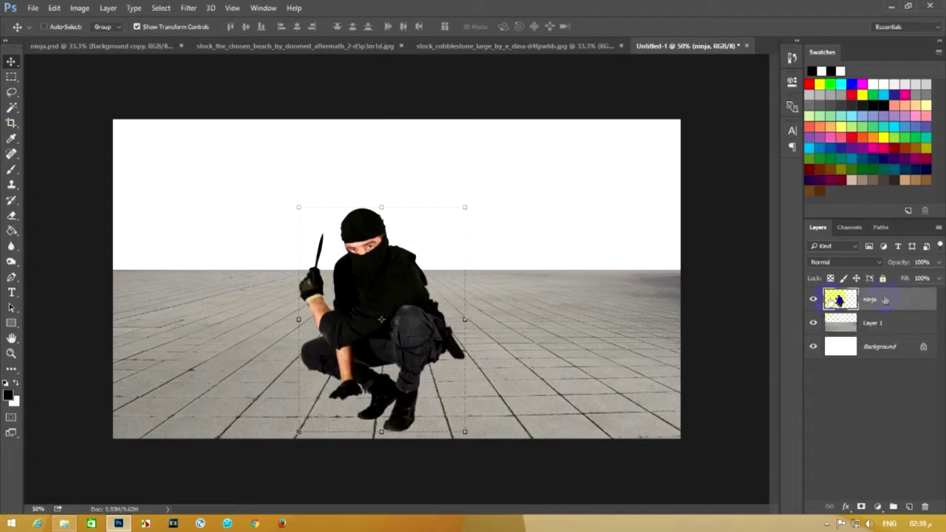
drag(436, 274, 442, 238)
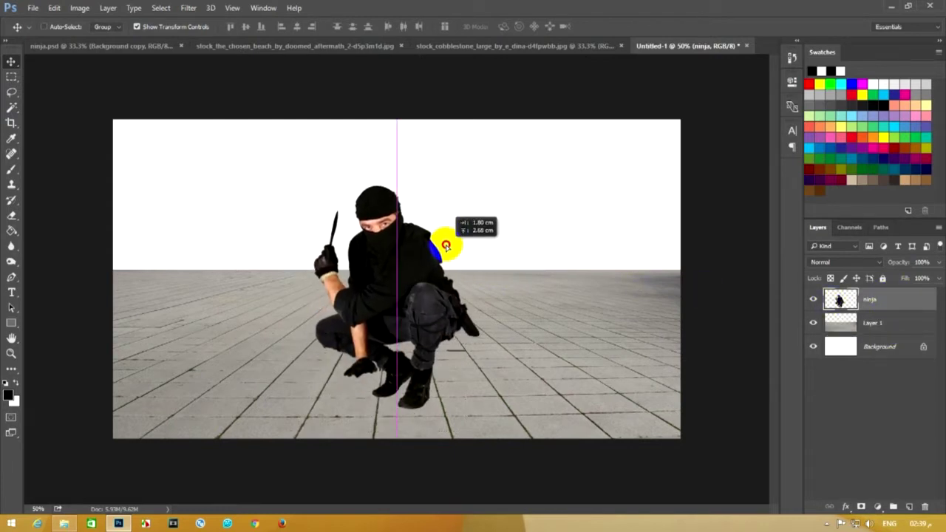
drag(439, 240, 440, 243)
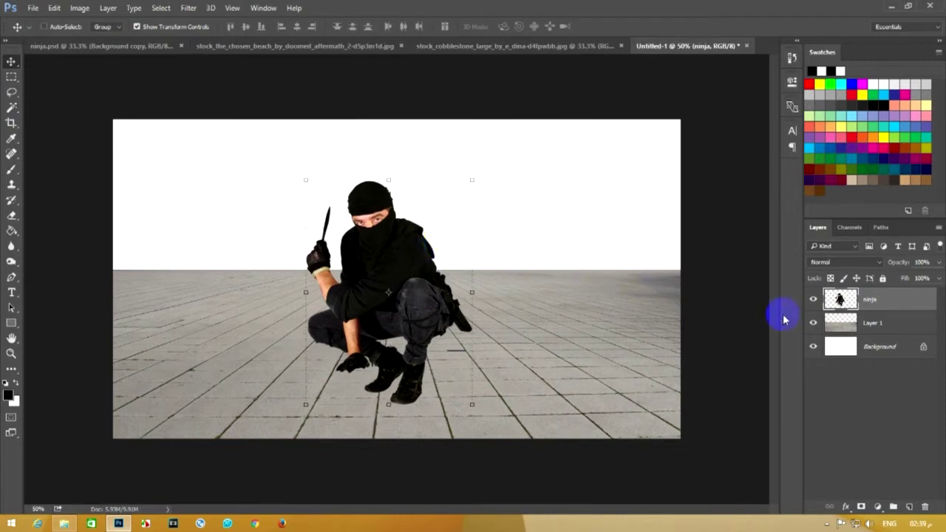
click(813, 301)
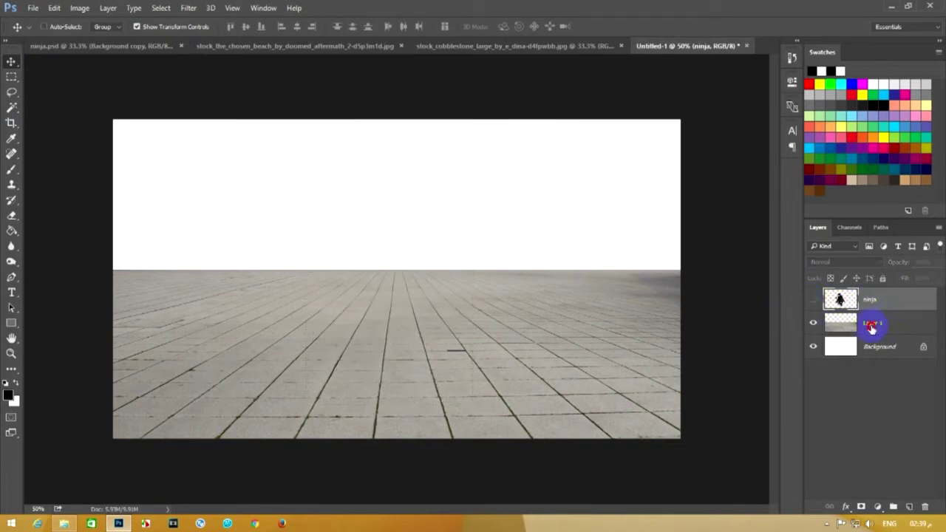
Try a perspective transform on the pavement layer, then cancel it and delete the layer
click(871, 329)
key(ctrl+minus)
key(ctrl+minus)
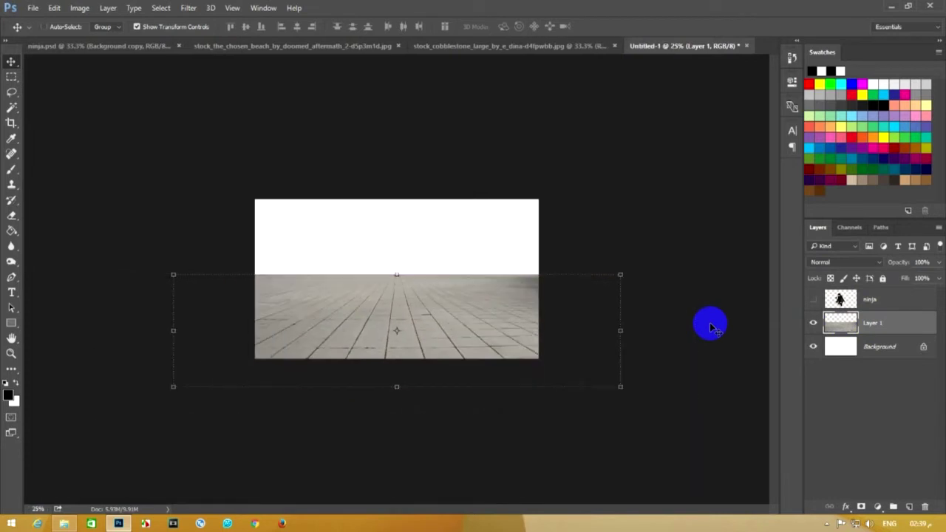
click(619, 387)
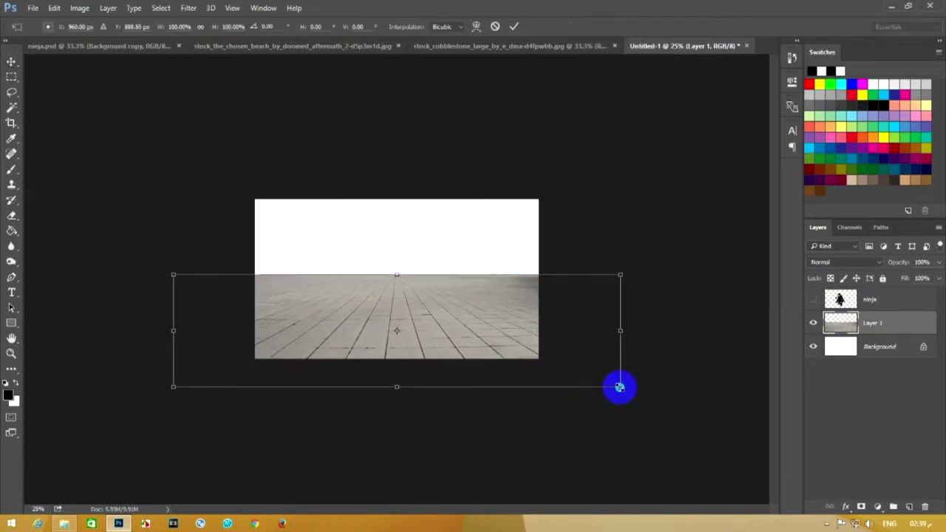
right_click(573, 314)
click(535, 382)
drag(620, 387, 689, 343)
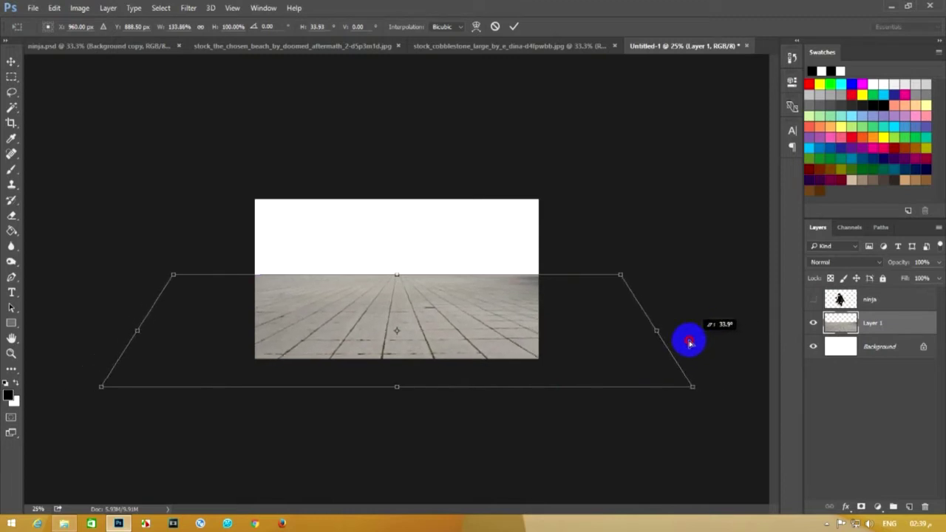
drag(561, 334, 574, 317)
mouse_move(628, 262)
mouse_down()
mouse_move(574, 272)
mouse_move(638, 266)
mouse_up()
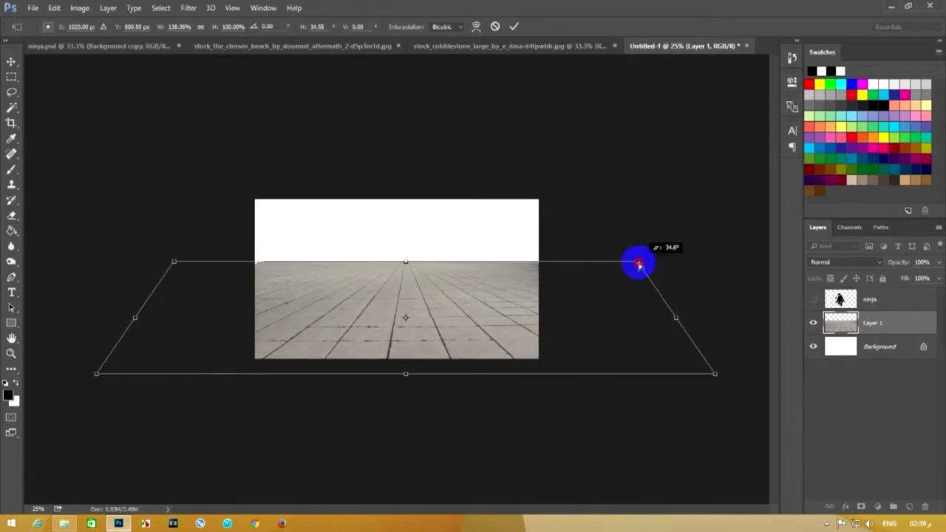
key(Escape)
key(Delete)
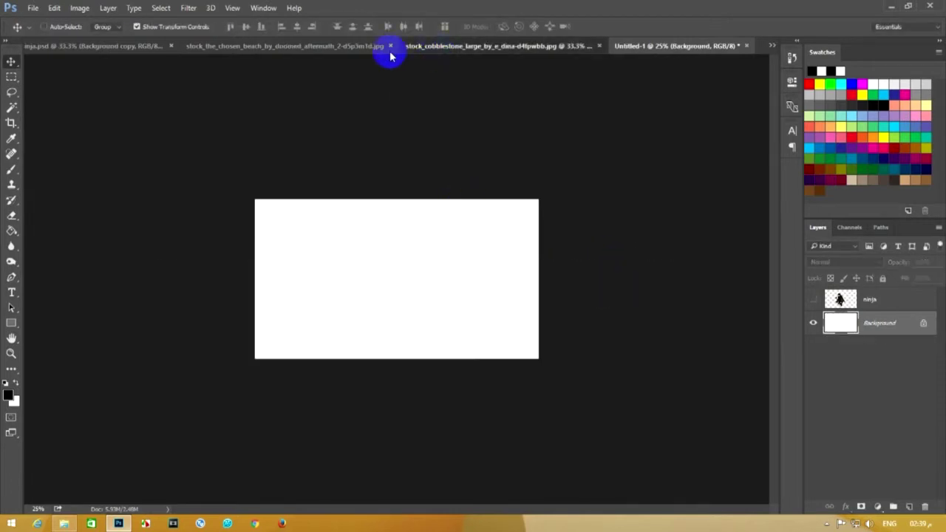
Bring the cobblestone pavement into the composite again, scaled to fill the canvas width
click(436, 45)
drag(296, 243, 446, 291)
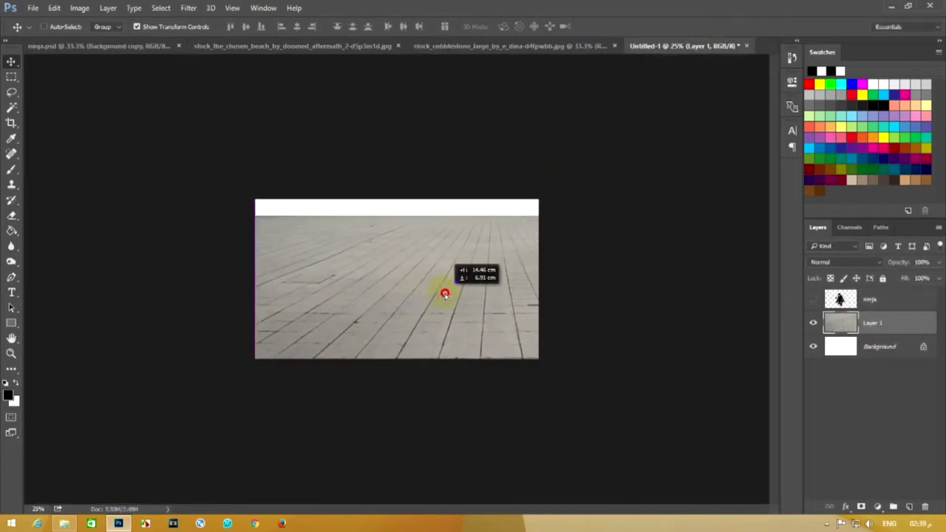
key(ctrl+t)
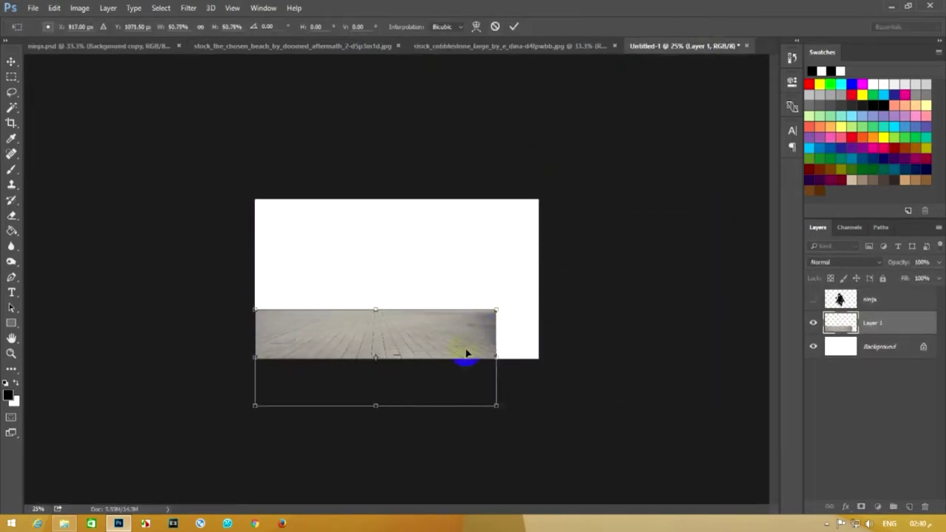
drag(731, 216, 462, 307)
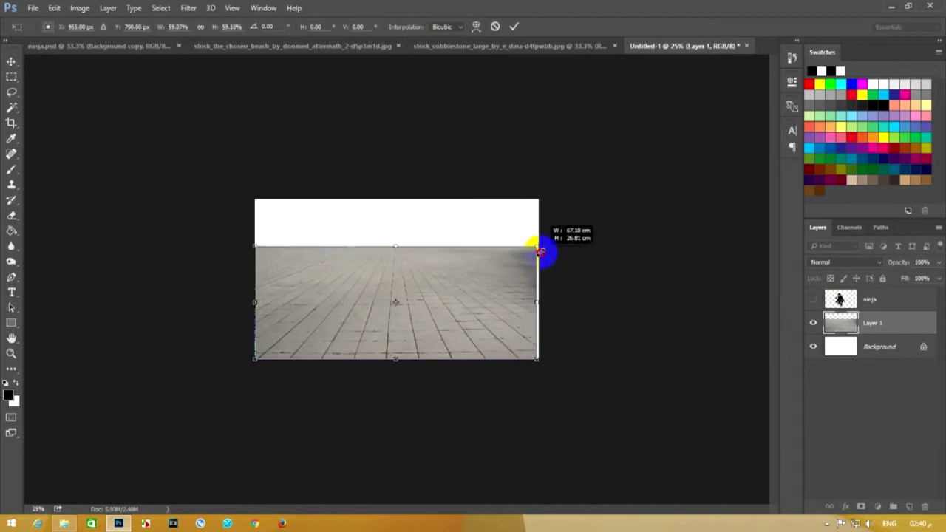
drag(494, 272, 537, 255)
key(Return)
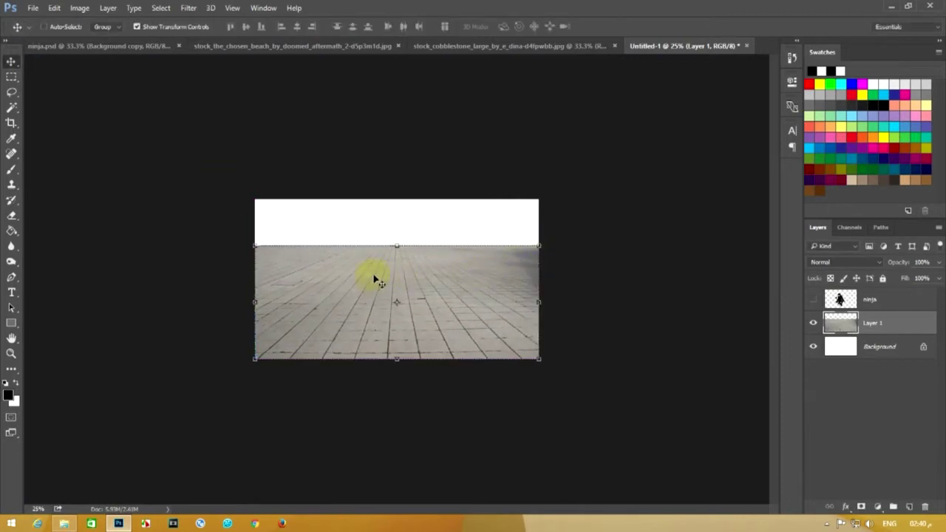
Skew the pavement's corners so the tiles recede toward the horizon, and commit
key(ctrl+t)
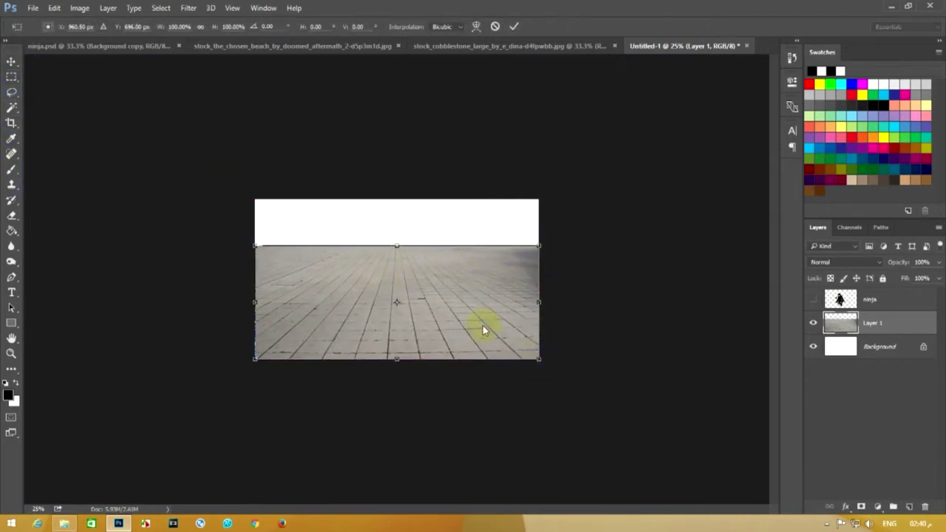
right_click(482, 331)
click(507, 180)
drag(544, 362, 674, 332)
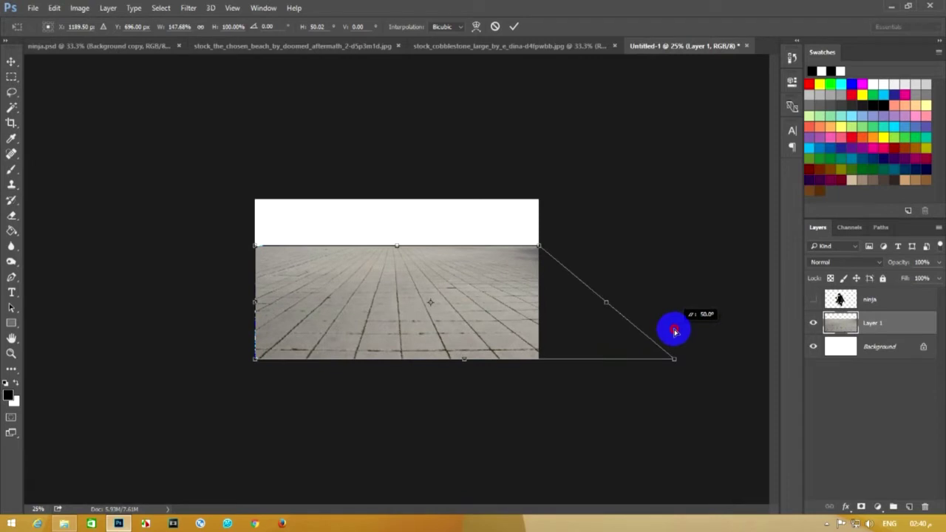
mouse_move(253, 362)
mouse_down()
mouse_move(192, 362)
mouse_move(254, 363)
mouse_up()
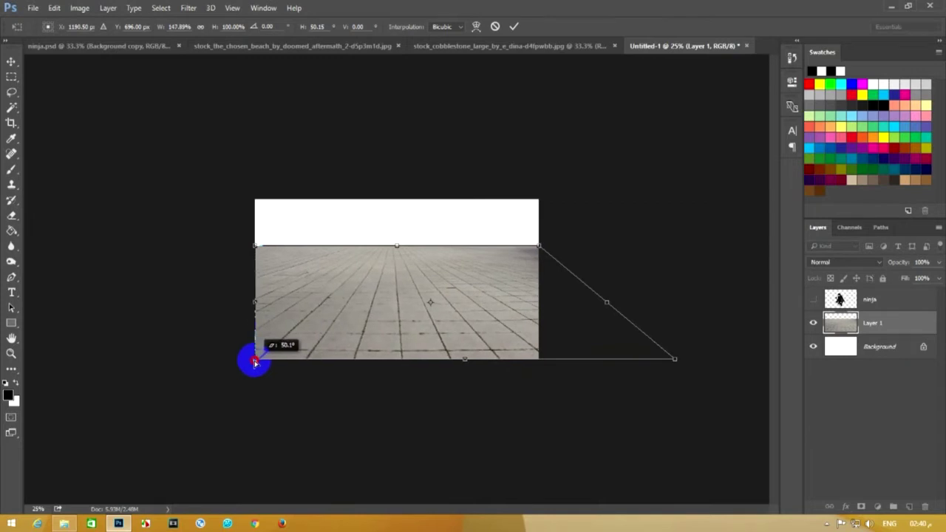
drag(676, 362, 540, 363)
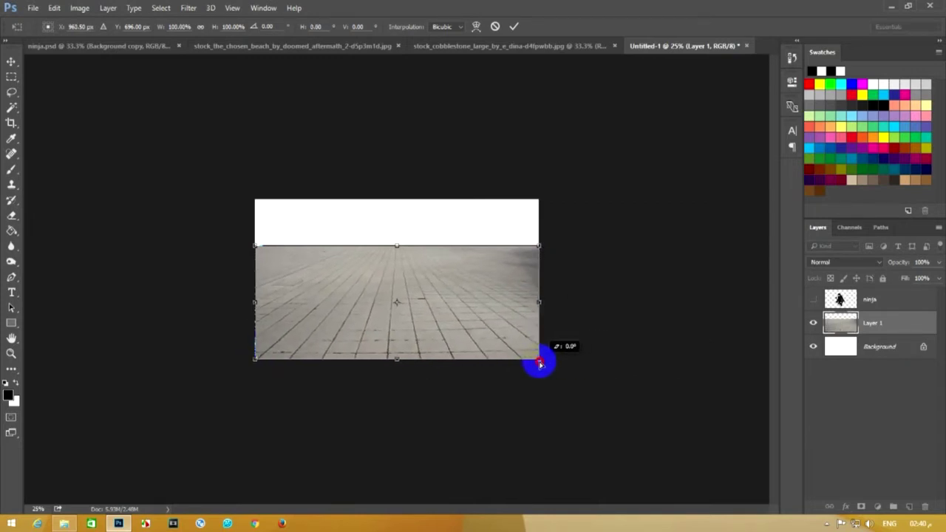
mouse_move(539, 249)
mouse_down()
mouse_move(529, 249)
mouse_move(538, 248)
mouse_up()
key(Return)
Make the ninja layer visible on the canvas again
click(11, 80)
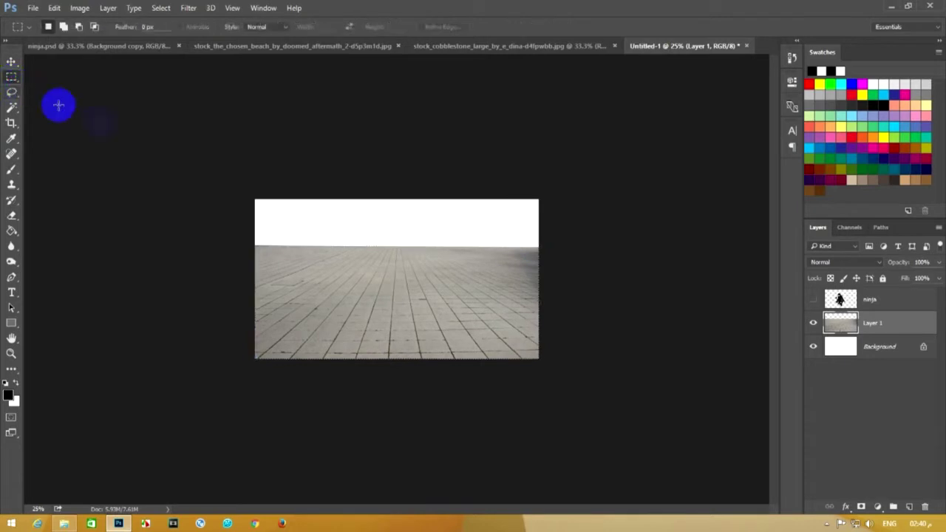
scroll(493, 349, up, 2)
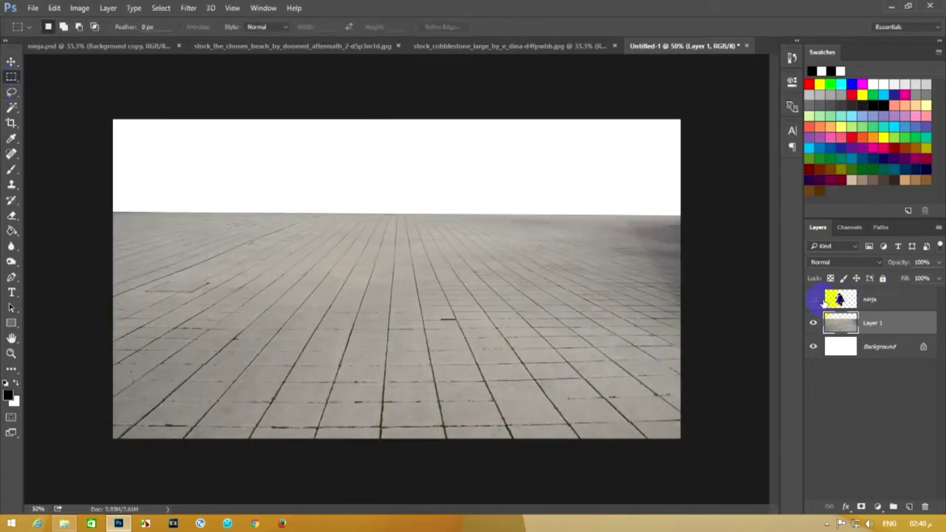
click(813, 299)
Hide the ninja, then unlock the sunset photo's Background as Layer 0 and delete the beach
click(834, 323)
click(813, 299)
click(884, 301)
click(203, 47)
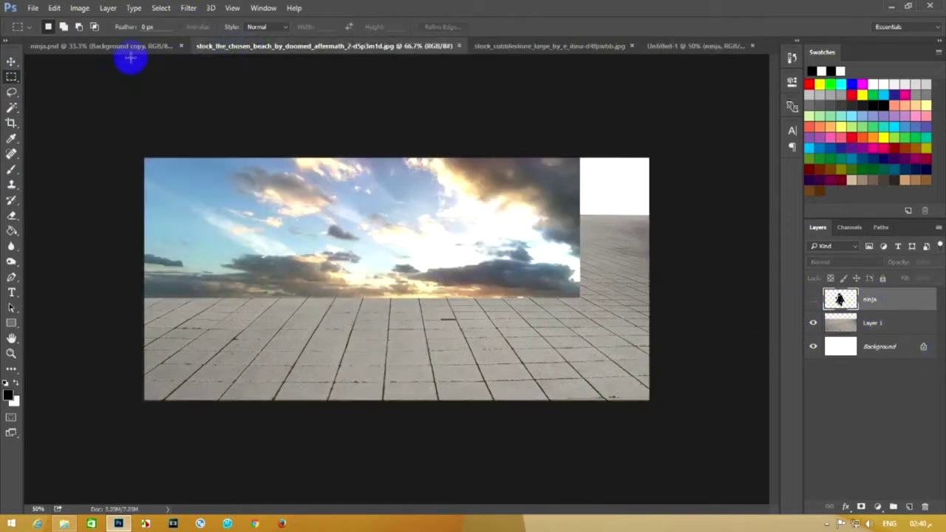
click(11, 62)
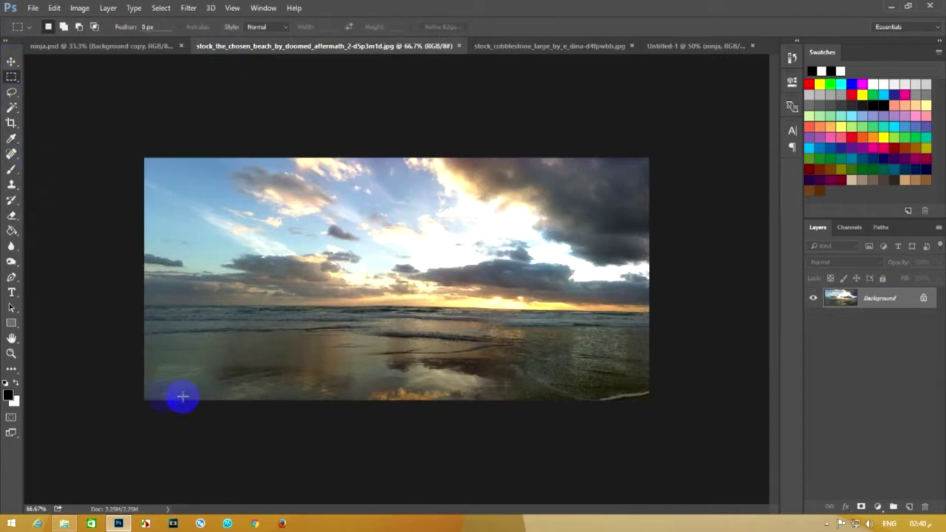
drag(144, 401, 754, 307)
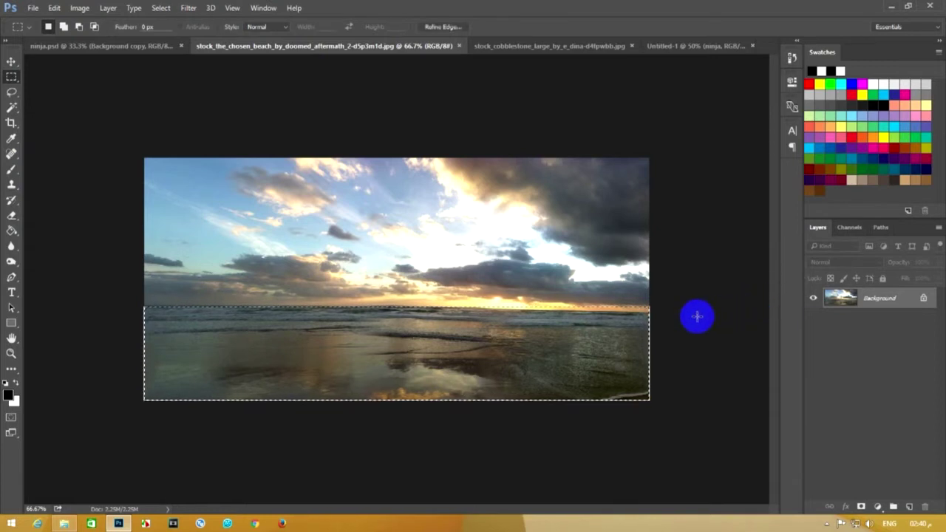
right_click(915, 305)
click(915, 315)
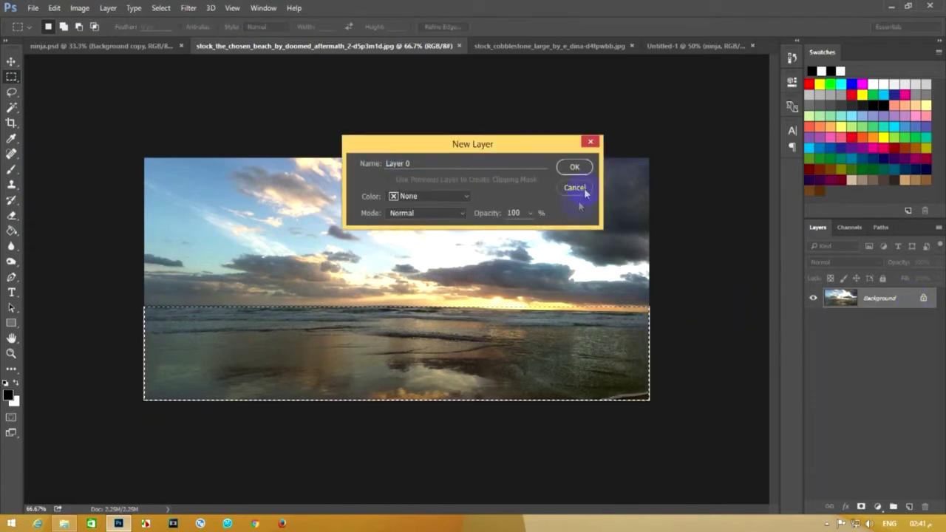
click(569, 166)
key(Delete)
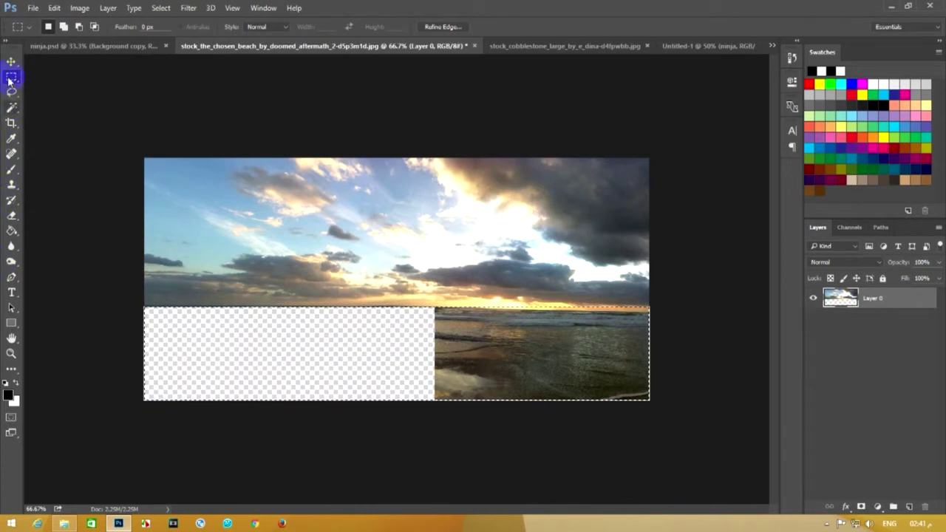
Crop the sunset photo down to the sky strip above the horizon
click(11, 123)
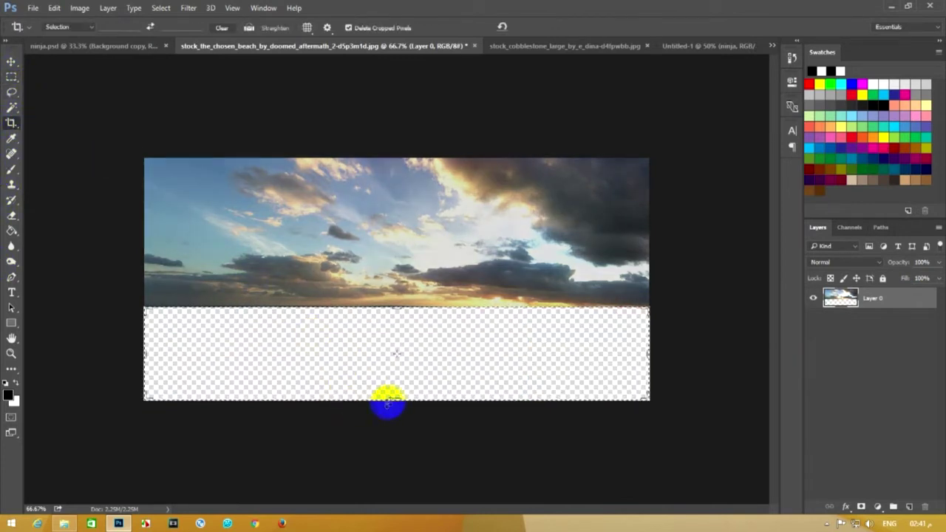
drag(397, 400, 391, 360)
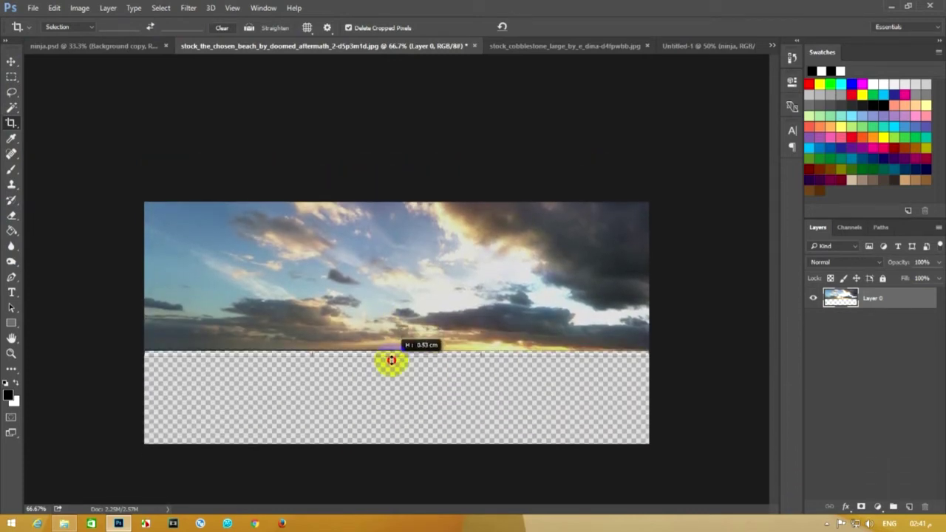
click(391, 360)
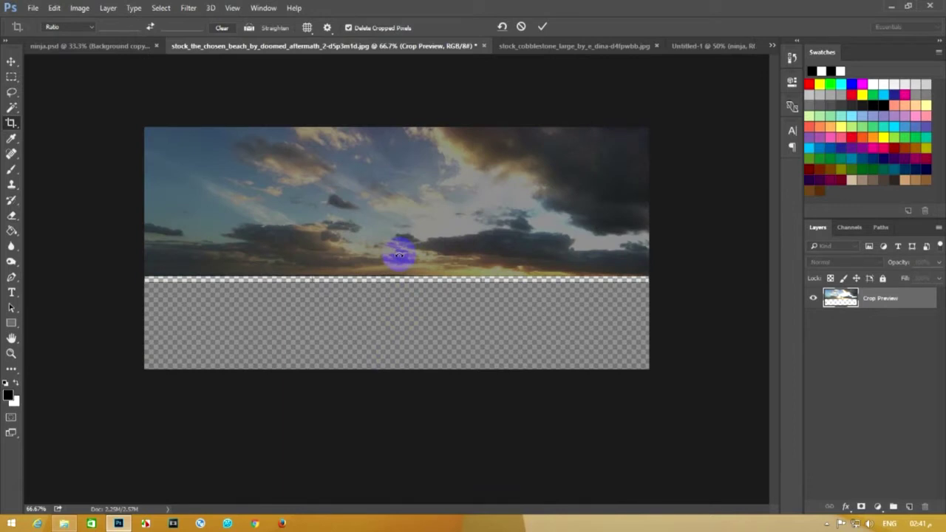
click(11, 76)
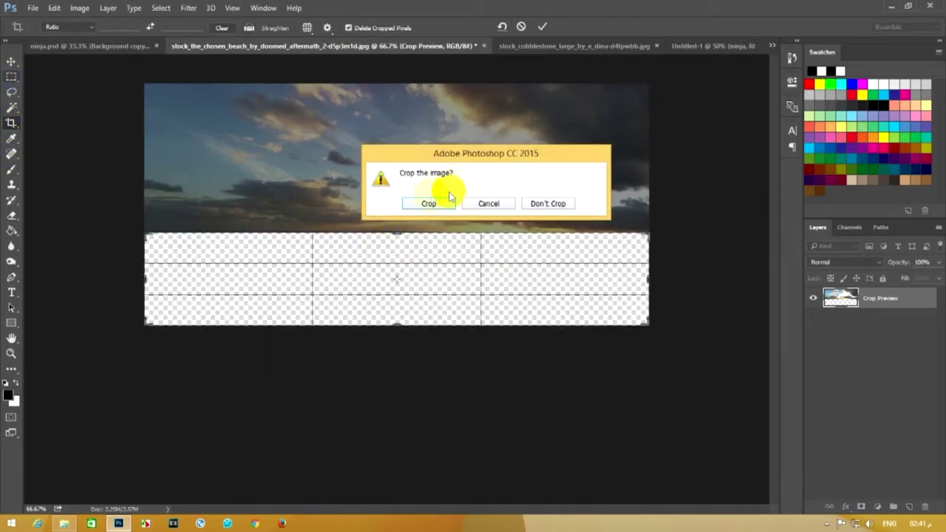
click(429, 201)
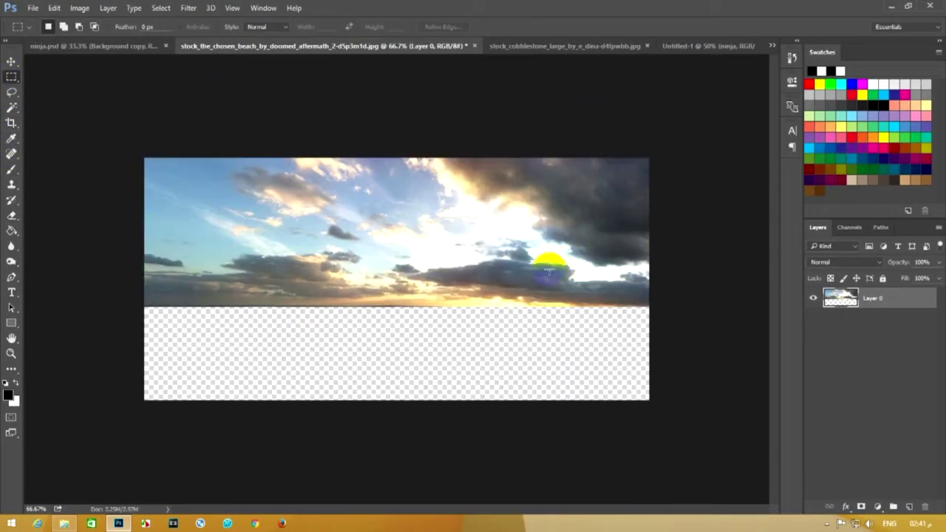
click(11, 124)
drag(396, 399, 405, 354)
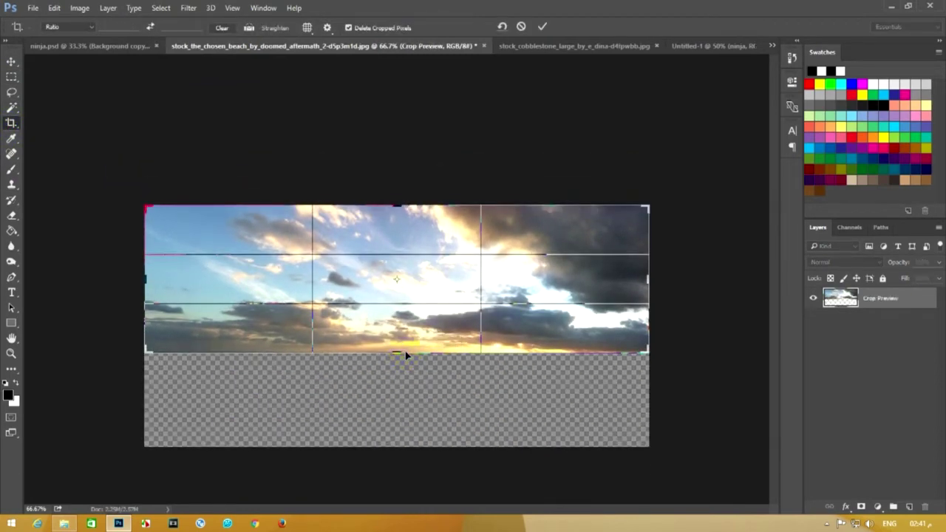
double_click(330, 340)
Convert Layer 0 to a Smart Object, then flatten it into a Background layer
click(18, 62)
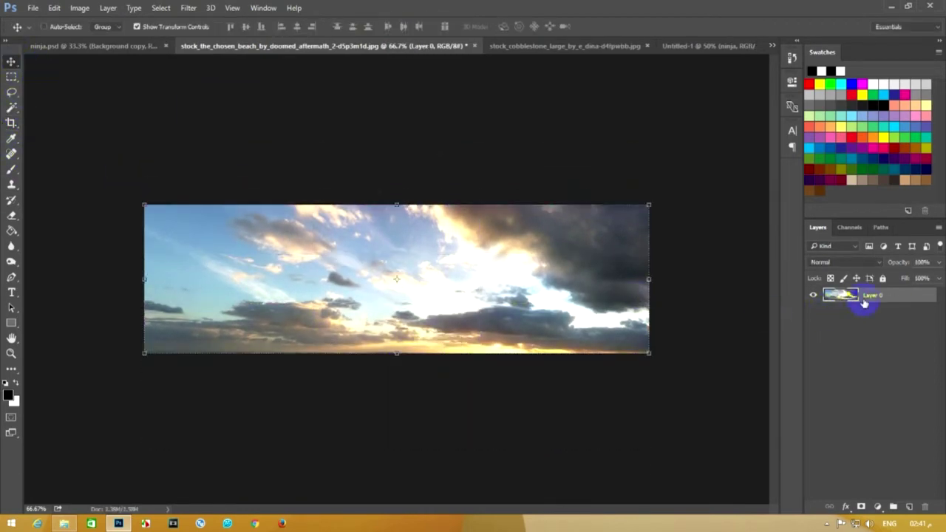
right_click(863, 299)
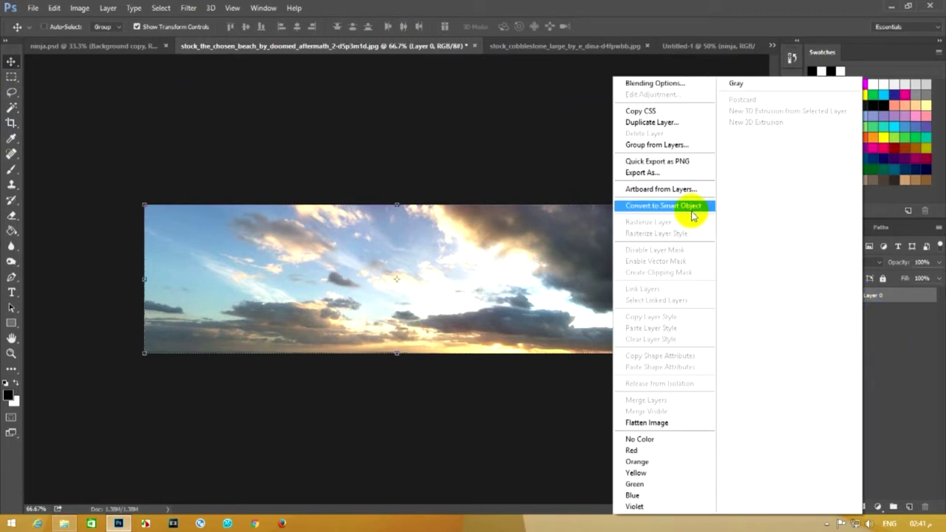
click(692, 214)
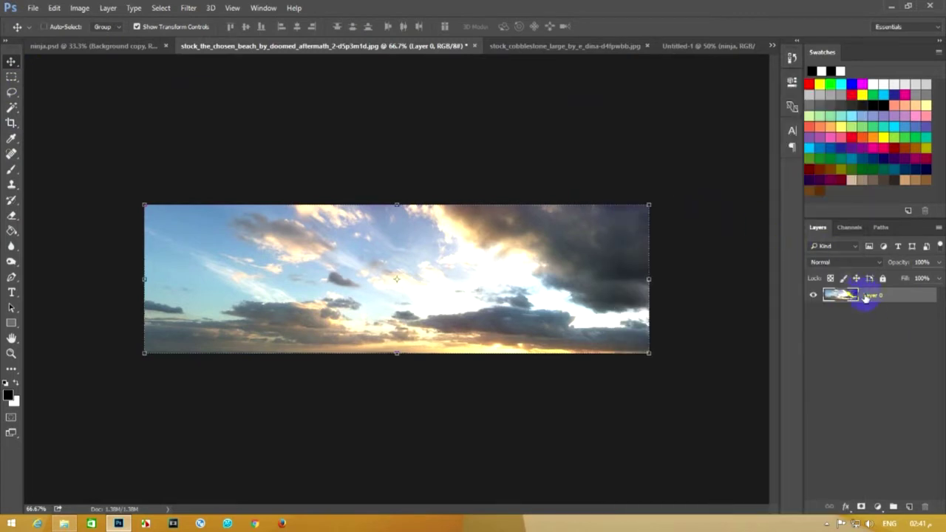
right_click(867, 296)
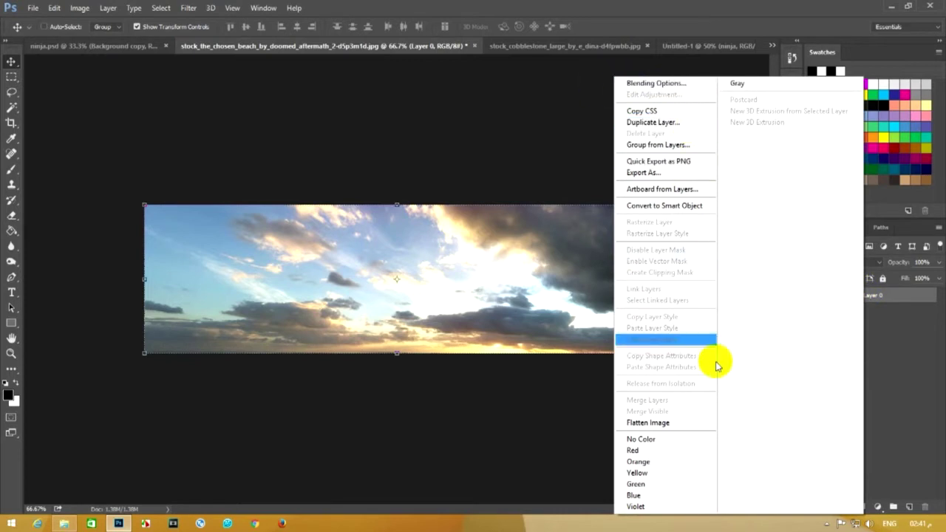
click(692, 422)
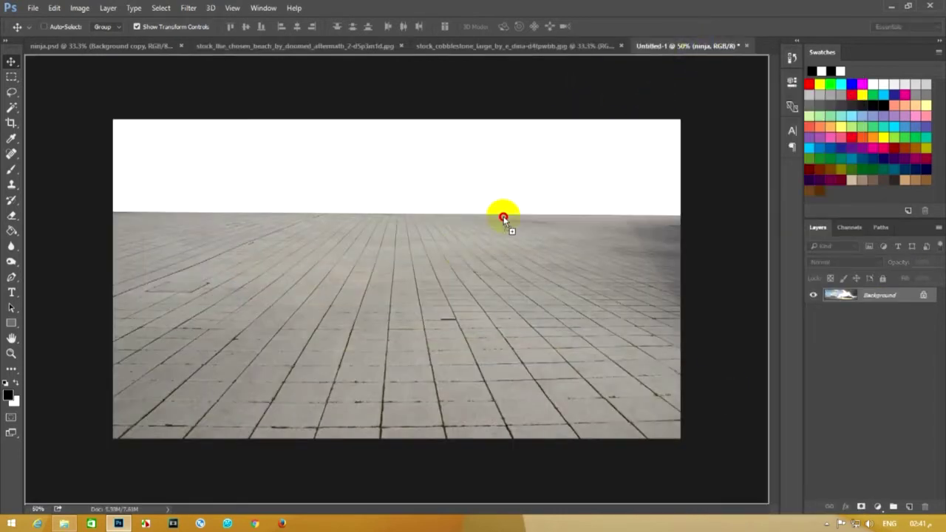
Drag the sky into Untitled-1, widen it across the canvas, and move Layer 2 lower
mouse_move(454, 317)
mouse_down()
mouse_move(491, 266)
mouse_move(355, 189)
mouse_up()
drag(490, 229, 687, 259)
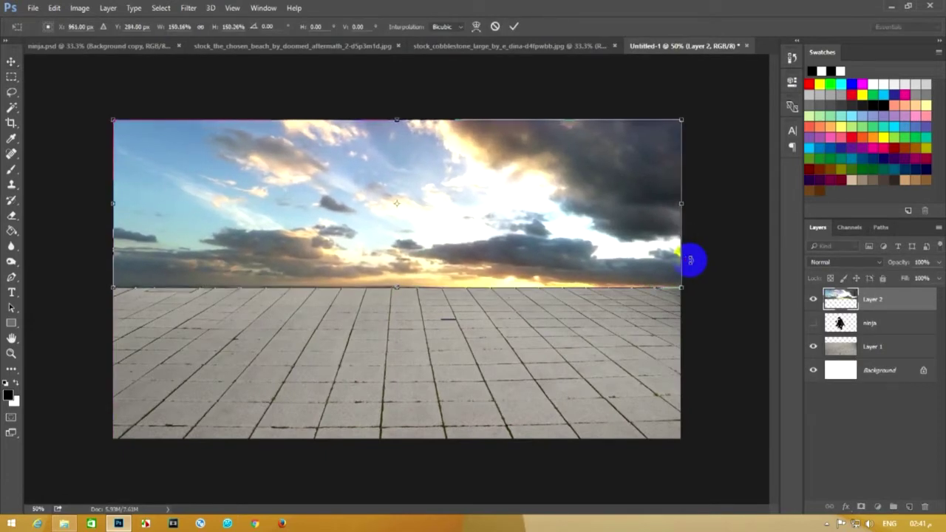
key(Return)
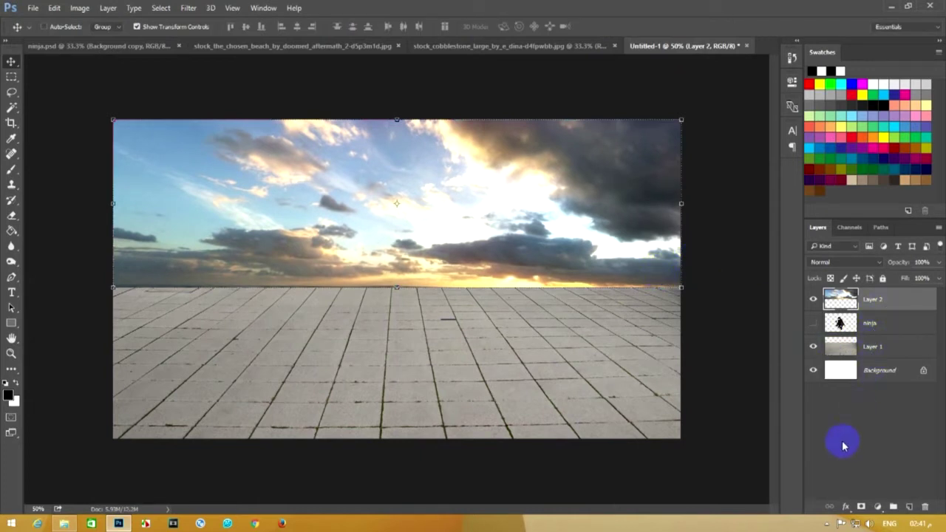
drag(889, 312, 887, 358)
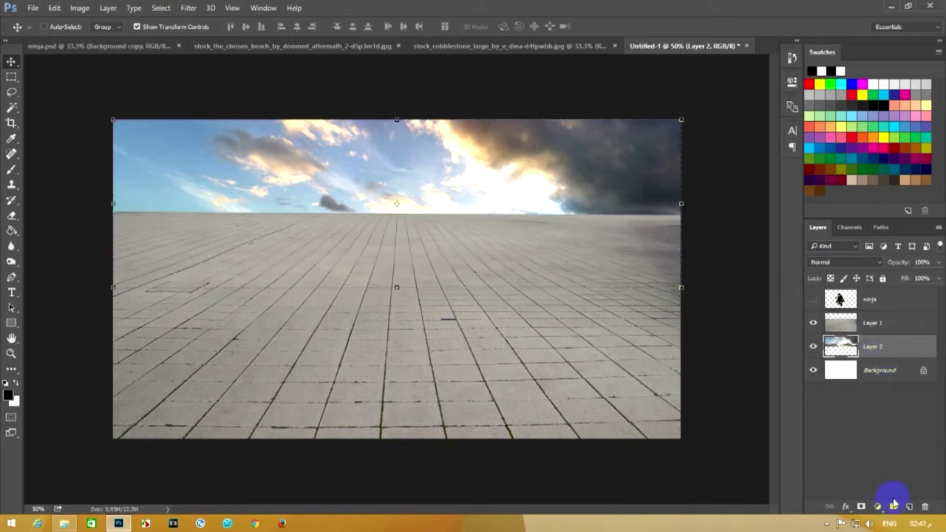
Add a layer mask and move it onto the pavement layer, Layer 1
click(908, 509)
drag(874, 356, 814, 352)
key(ctrl+e)
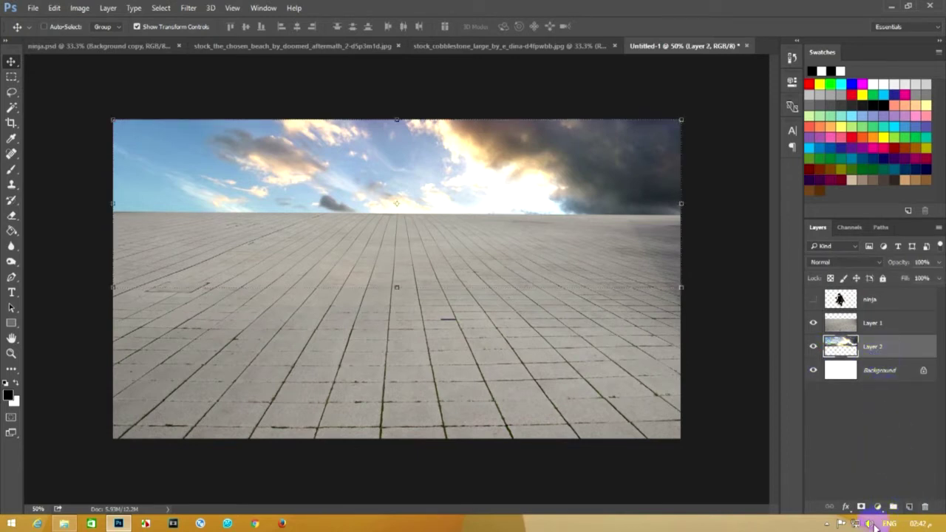
click(861, 507)
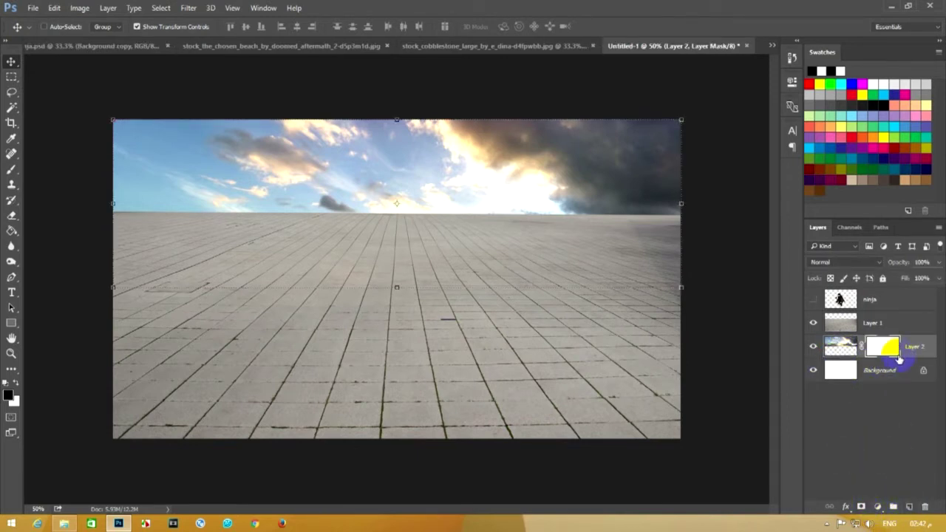
drag(898, 354, 896, 323)
Draw gradients on the floor mask to fade the pavement into the sky at the horizon
click(11, 231)
click(47, 240)
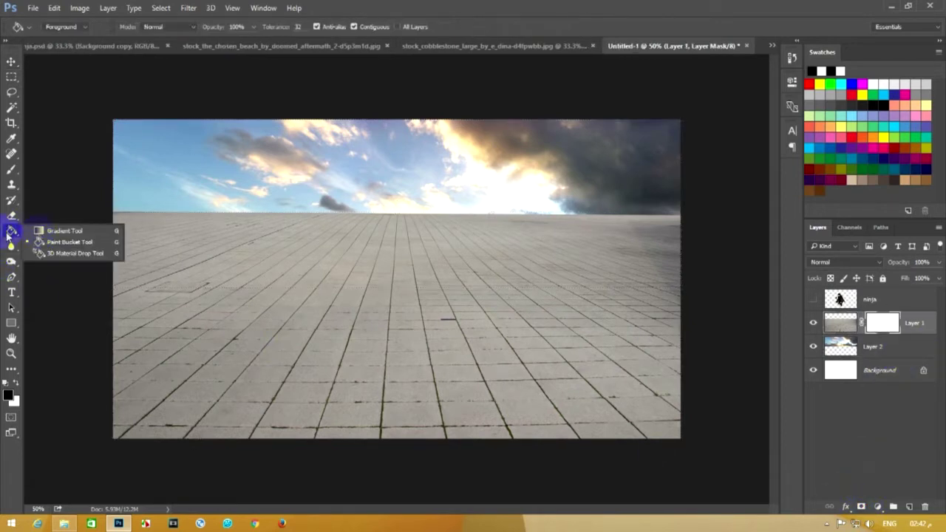
click(59, 230)
drag(414, 272, 417, 290)
mouse_move(390, 213)
mouse_down()
mouse_move(387, 289)
mouse_move(394, 311)
mouse_move(397, 264)
mouse_move(399, 337)
mouse_move(395, 258)
mouse_up()
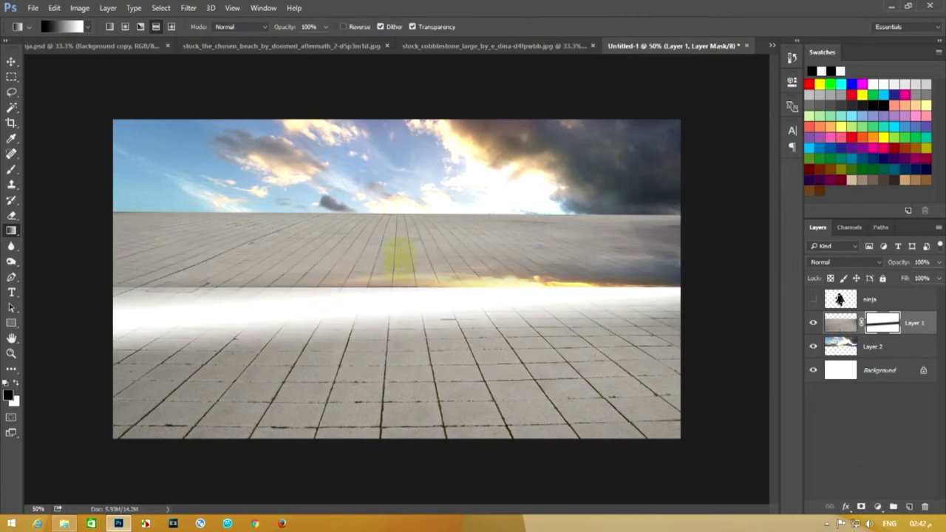
drag(399, 337, 400, 336)
drag(397, 220, 380, 442)
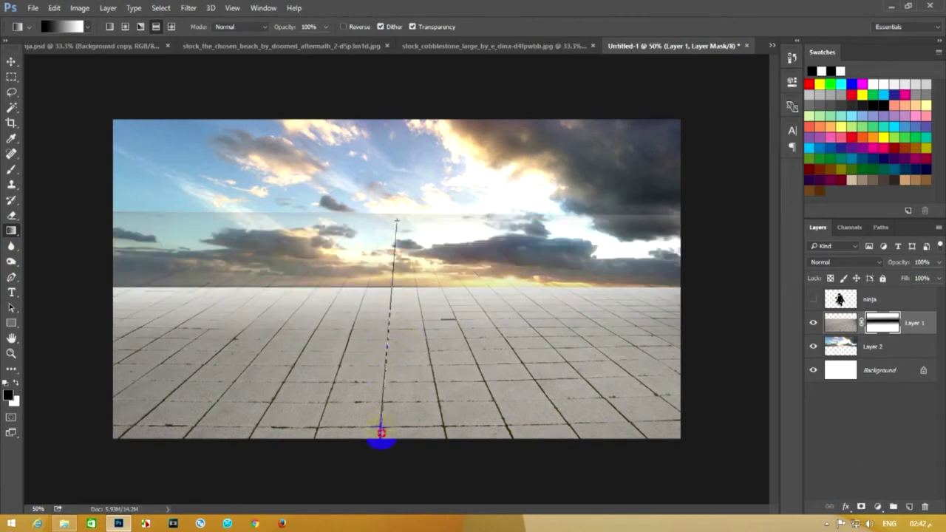
drag(416, 235, 401, 374)
mouse_move(401, 291)
mouse_down()
mouse_move(407, 317)
mouse_move(408, 306)
mouse_up()
mouse_move(412, 355)
mouse_down()
mouse_move(404, 231)
mouse_move(384, 379)
mouse_up()
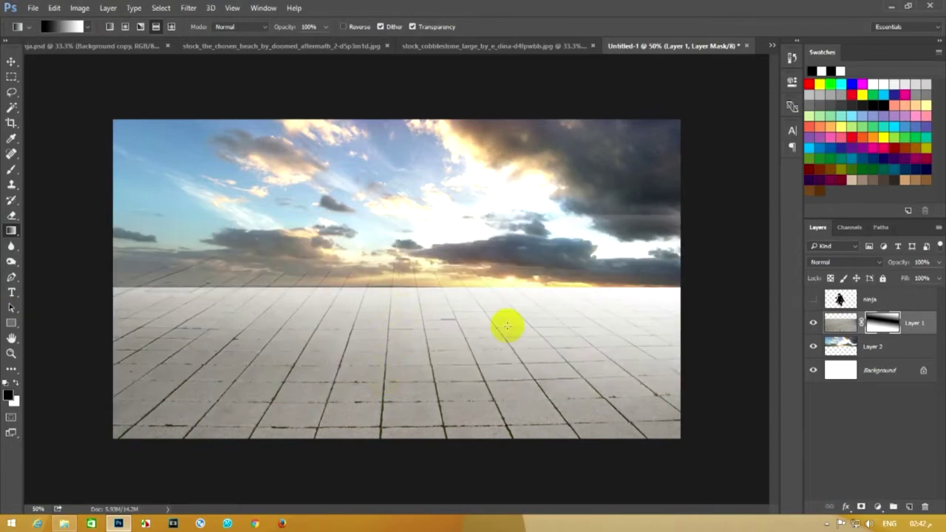
key(ctrl+z)
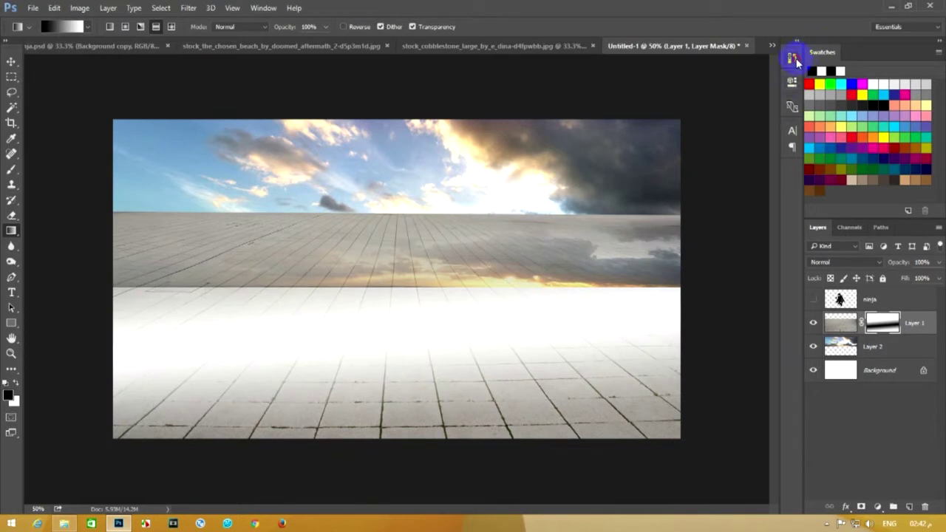
Revert the mask to before the gradient in History and target Layer 1's image
click(794, 59)
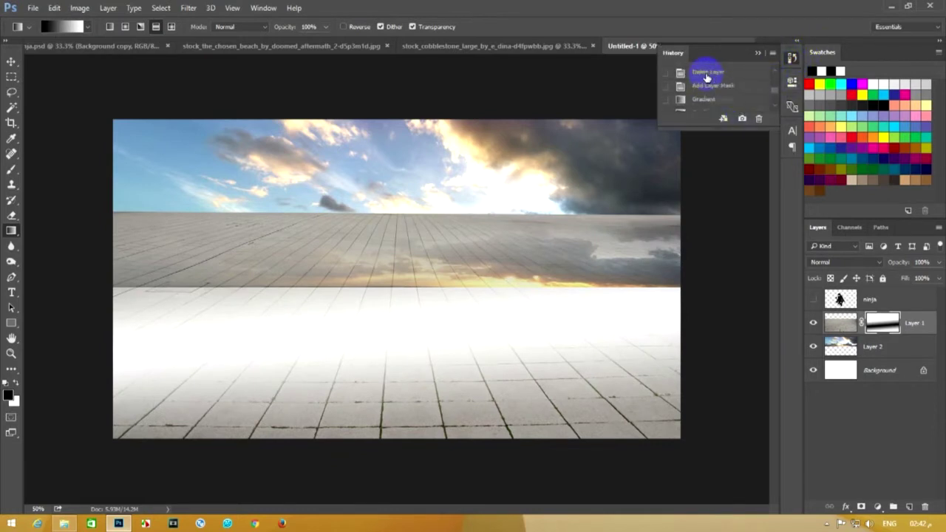
click(702, 86)
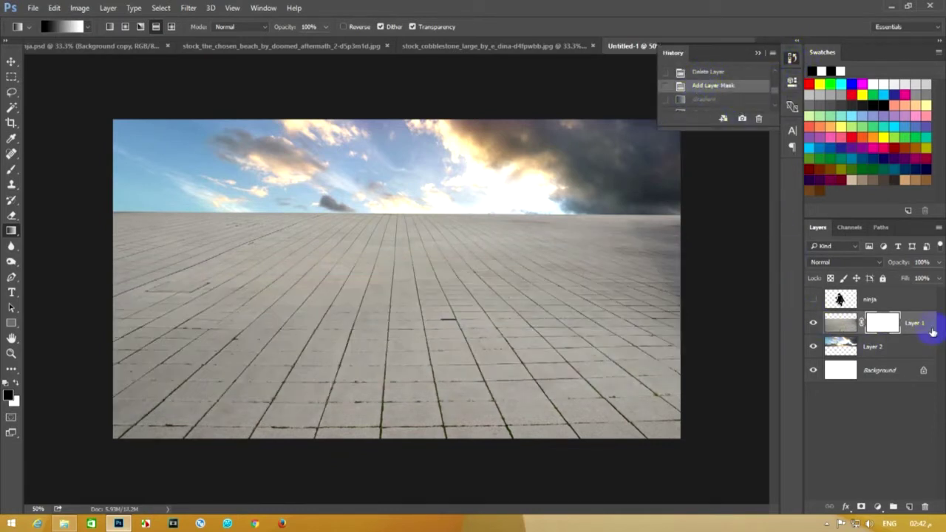
click(840, 322)
Lower the top edge of the pavement layer toward mid-image
click(10, 65)
key(ctrl+t)
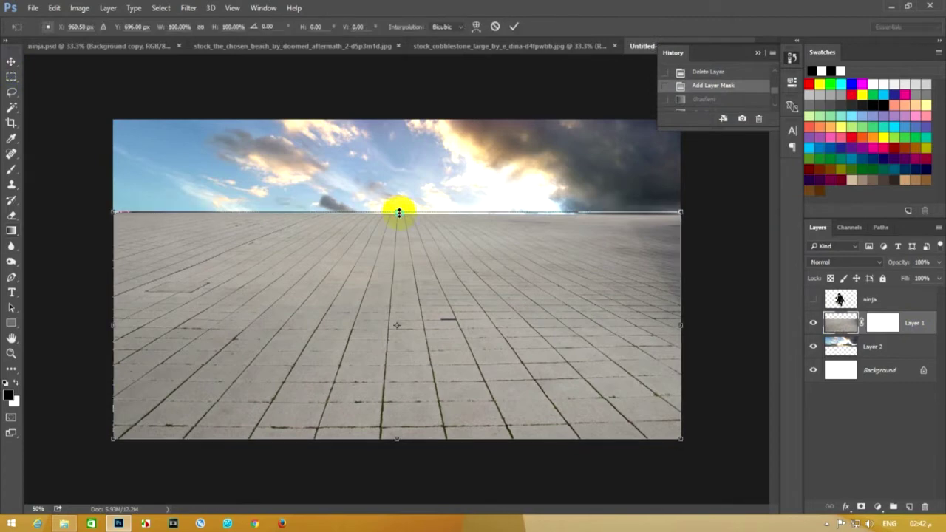
right_click(395, 211)
click(432, 283)
drag(394, 210, 393, 285)
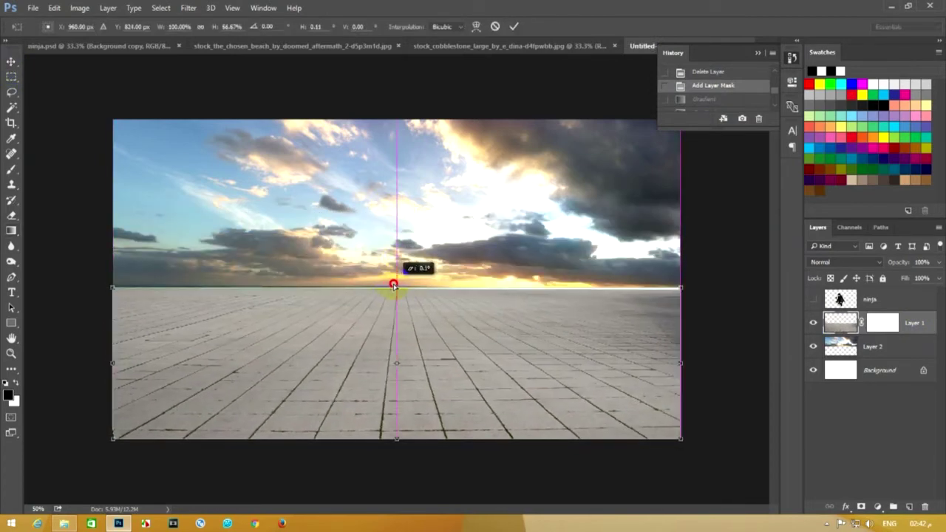
key(Return)
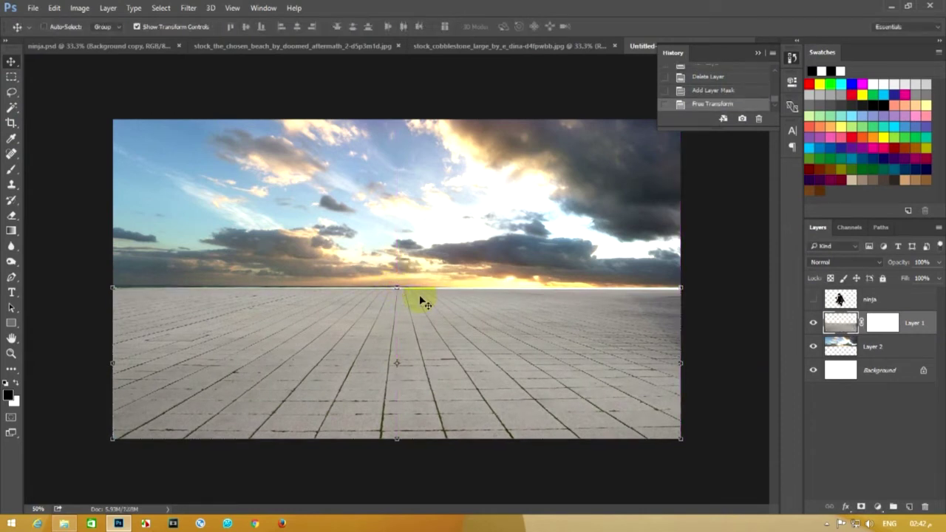
Stretch the sky layer, Layer 2, down to meet the floor
click(12, 76)
click(876, 298)
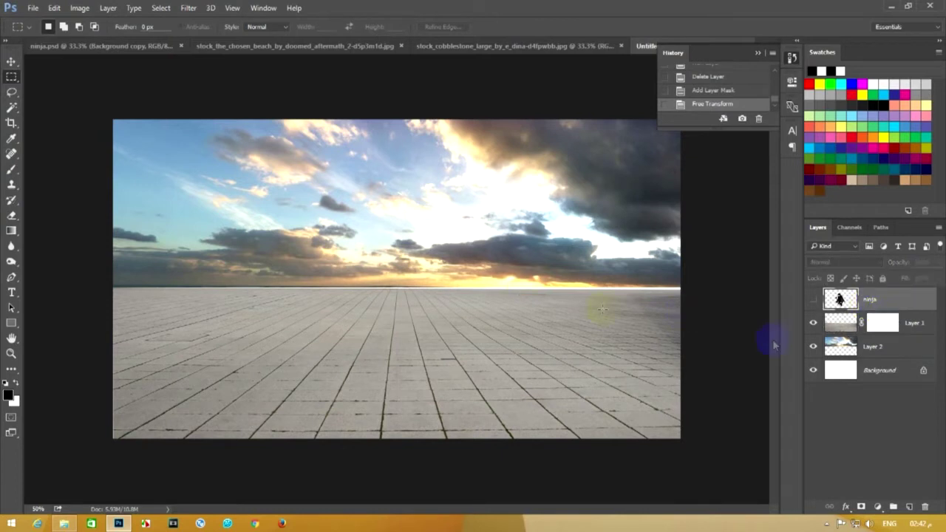
click(9, 62)
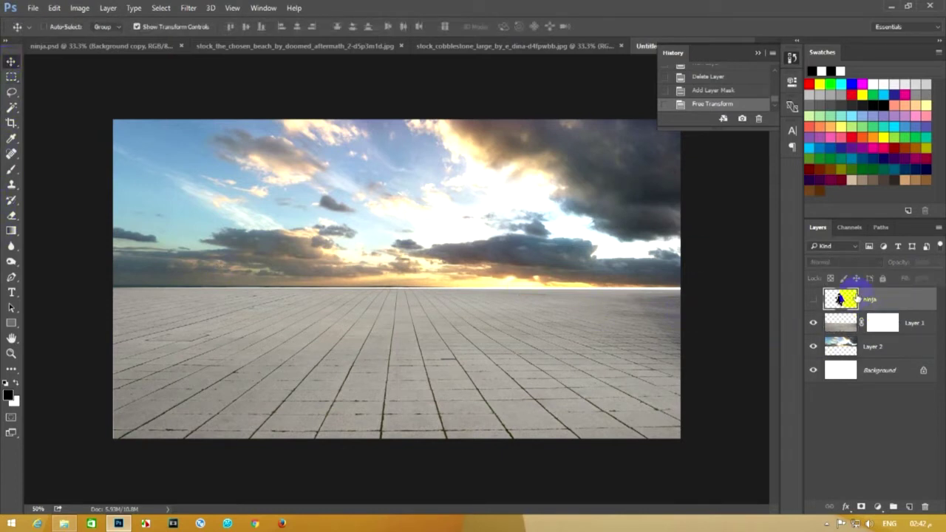
click(908, 349)
key(ctrl+t)
drag(397, 290, 397, 306)
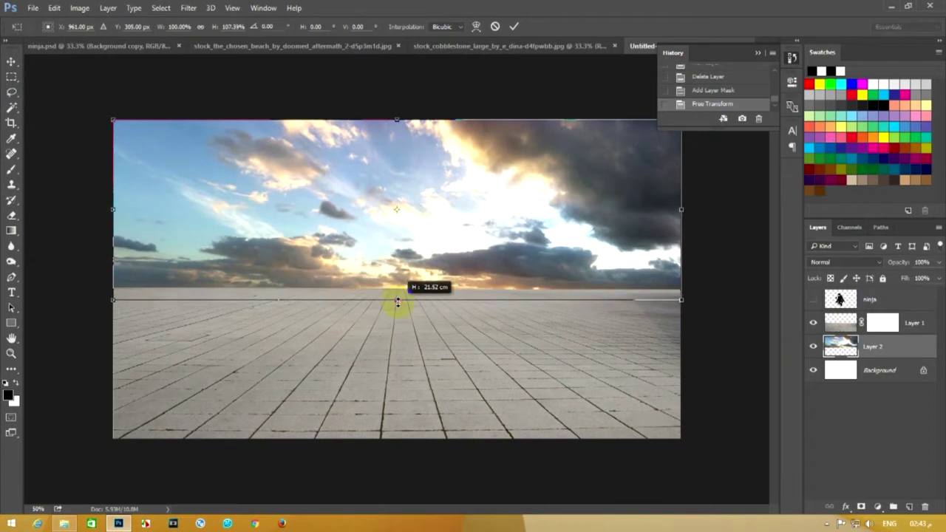
key(Return)
Redraw the gradient on Layer 1's mask to blend the horizon, and show the ninja
click(883, 322)
click(11, 231)
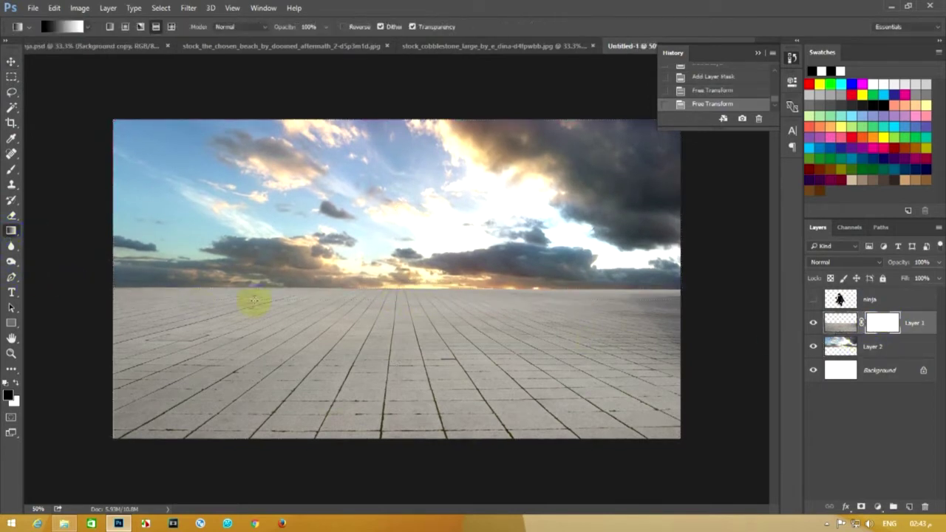
mouse_move(396, 288)
mouse_down()
mouse_move(399, 305)
mouse_move(398, 289)
mouse_up()
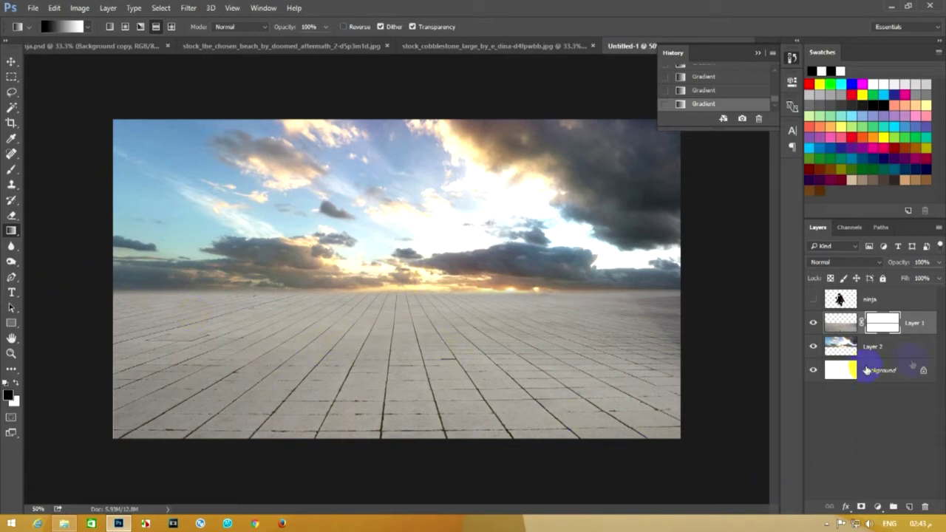
click(813, 300)
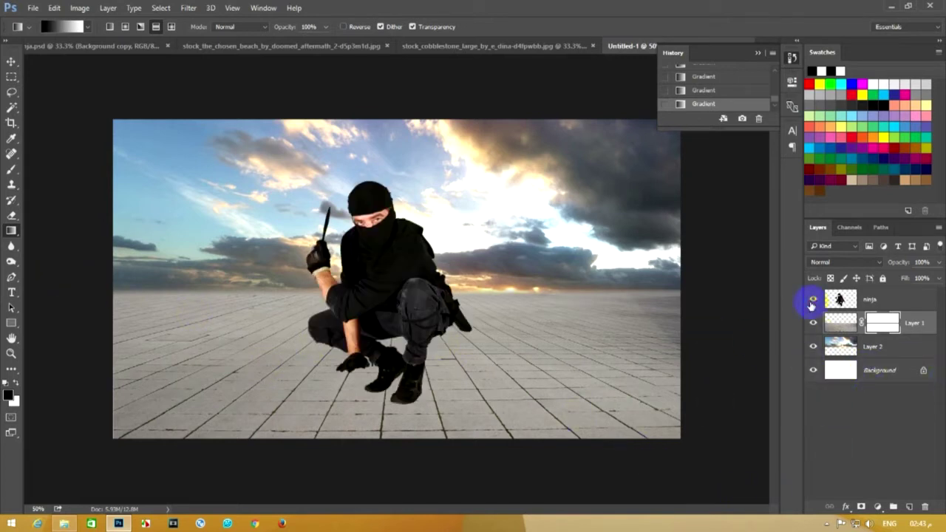
Shrink the ninja to about 76% and move him right and down on the floor
click(14, 62)
click(595, 260)
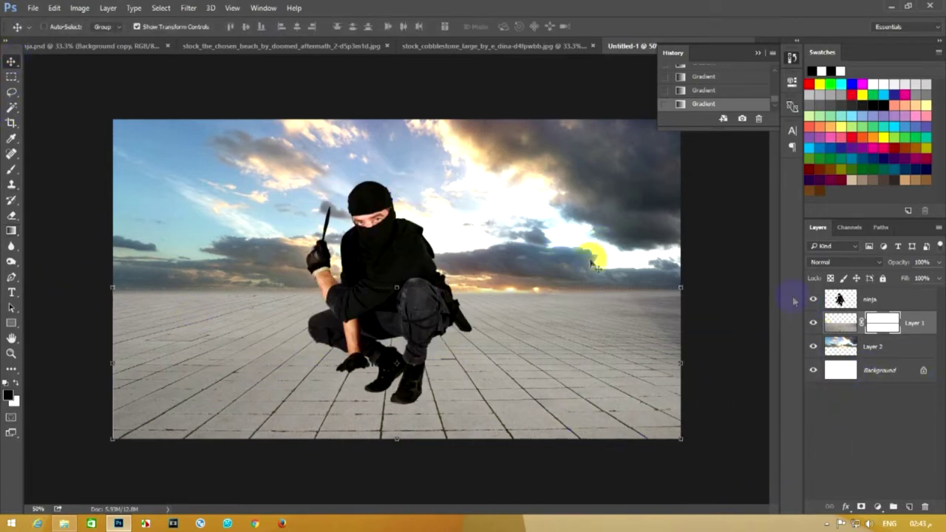
click(905, 303)
key(ctrl+t)
drag(468, 180, 446, 215)
mouse_move(390, 262)
mouse_down()
mouse_move(405, 269)
mouse_move(385, 264)
mouse_up()
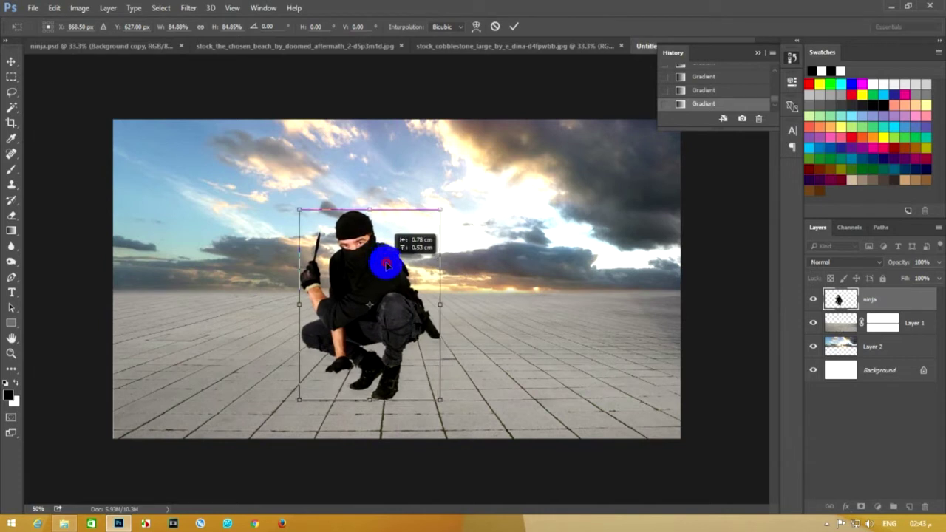
drag(385, 264, 397, 250)
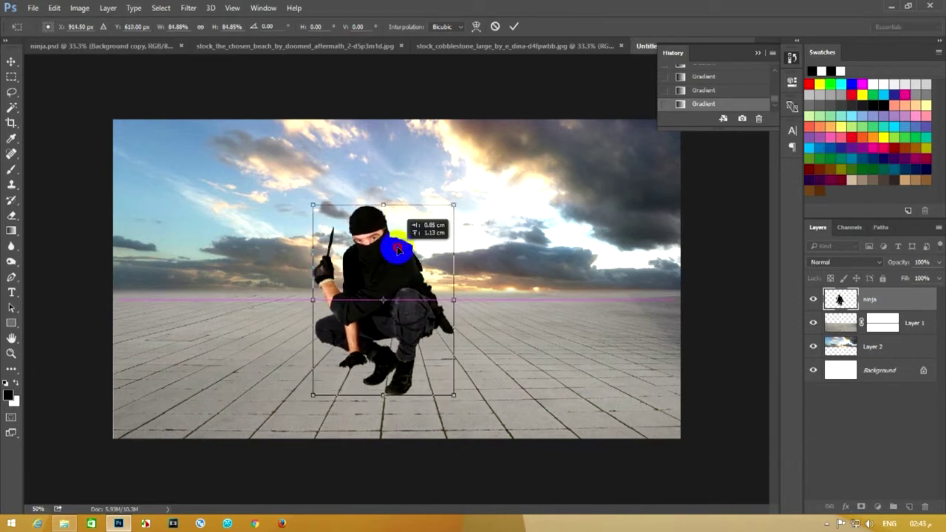
drag(454, 204, 439, 226)
drag(418, 266, 431, 279)
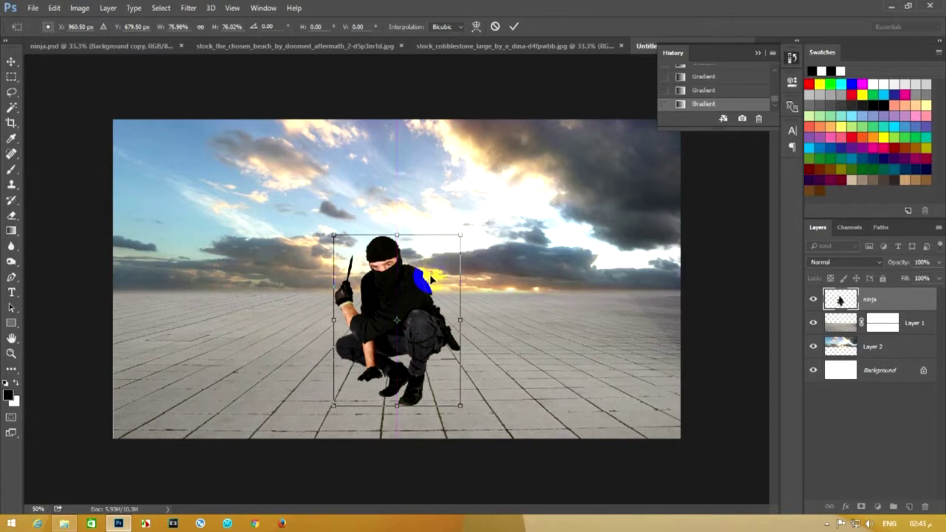
key(Return)
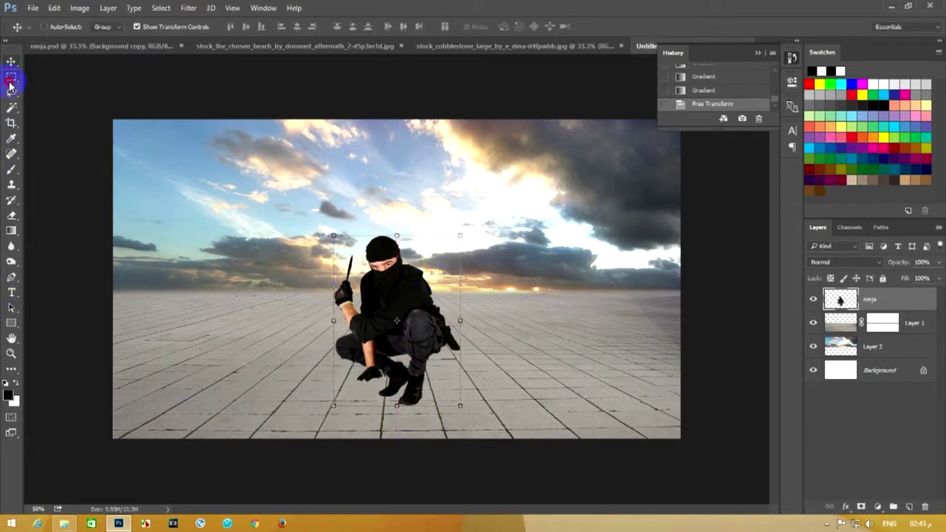
click(10, 79)
click(756, 54)
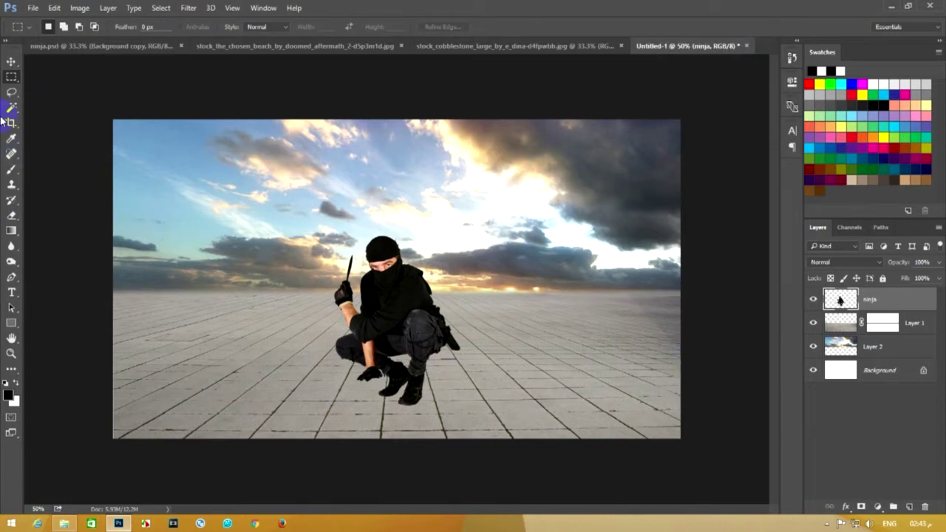
Enlarge the ninja to about 112% and shift him slightly left
click(11, 62)
key(ctrl+t)
drag(458, 233, 479, 219)
drag(436, 252, 430, 257)
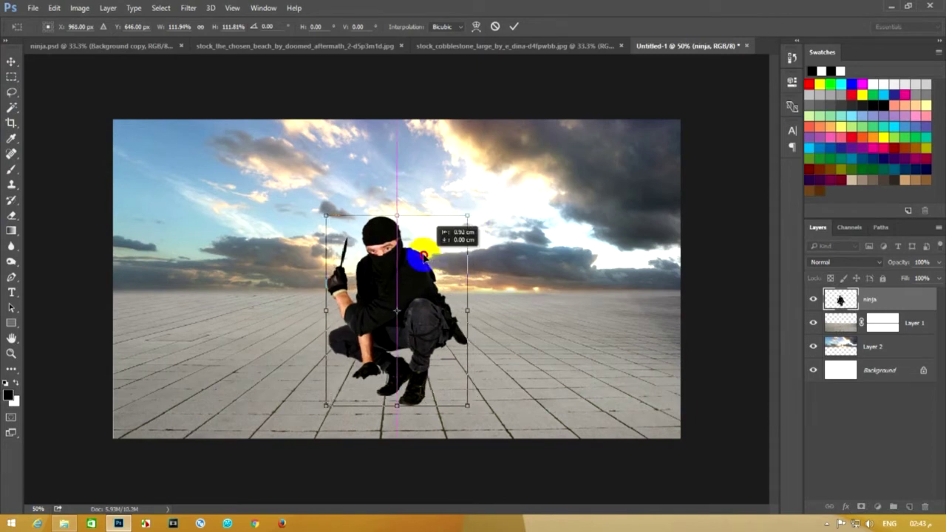
drag(428, 256, 420, 257)
double_click(420, 257)
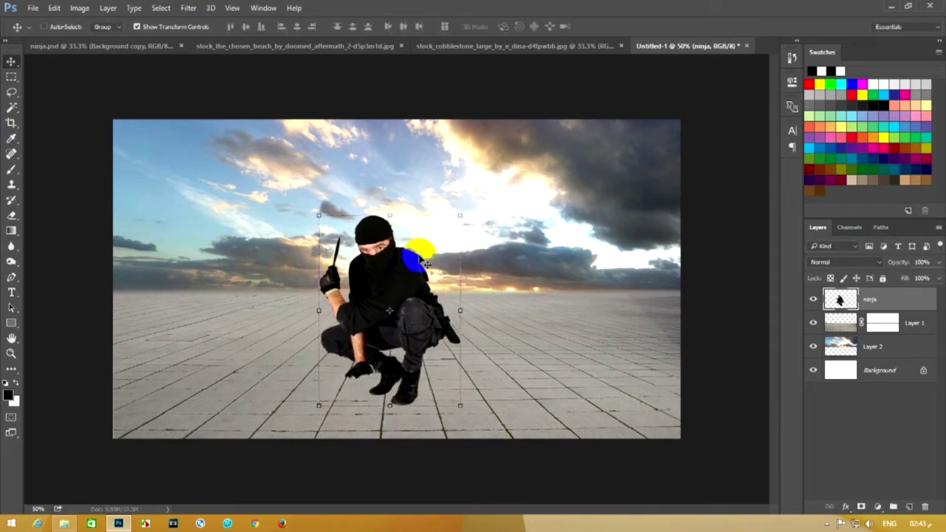
click(9, 78)
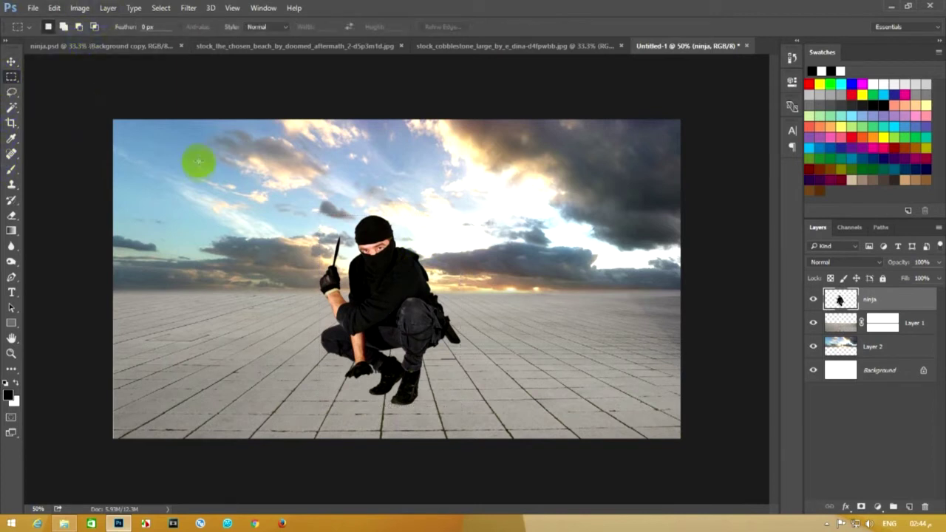
Paint a soft black elliptical shadow on a new layer under the right boot, tilted about -8°
scroll(495, 325, up, 3)
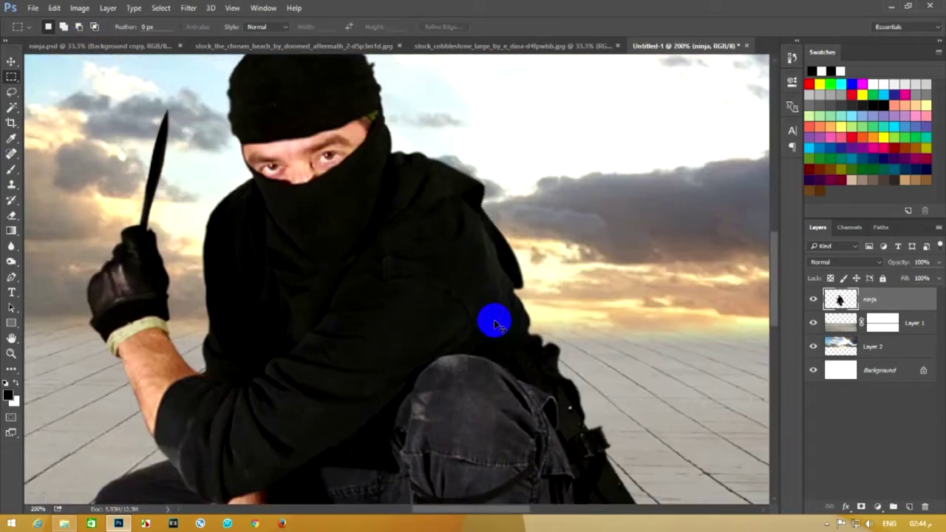
drag(495, 326, 317, 17)
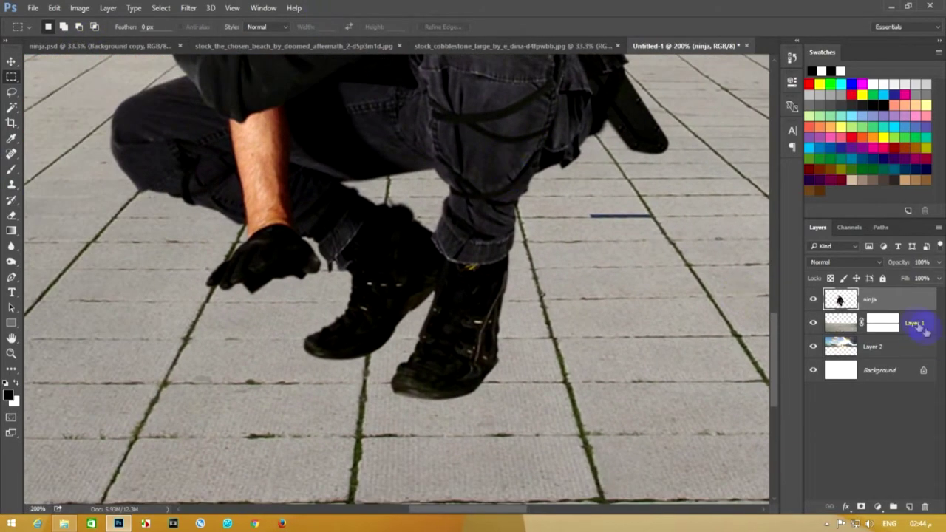
click(926, 332)
click(909, 508)
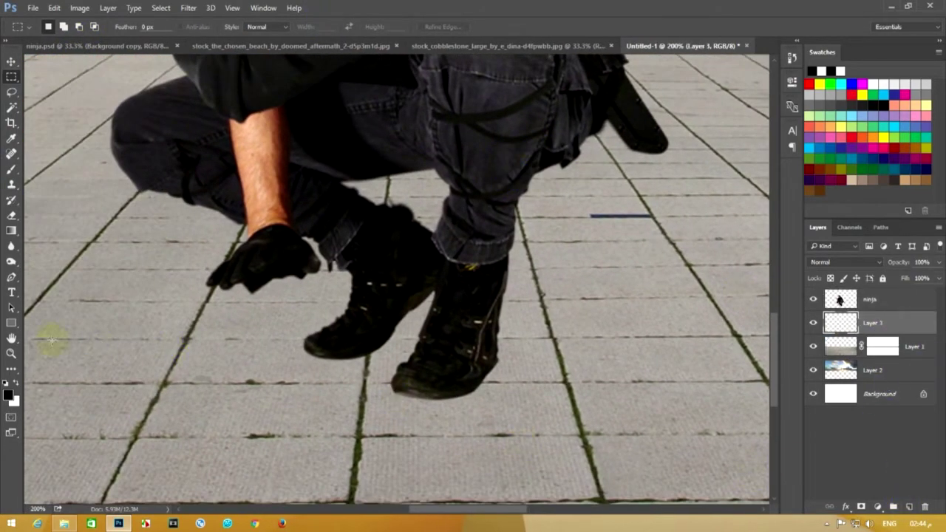
click(12, 170)
click(233, 351)
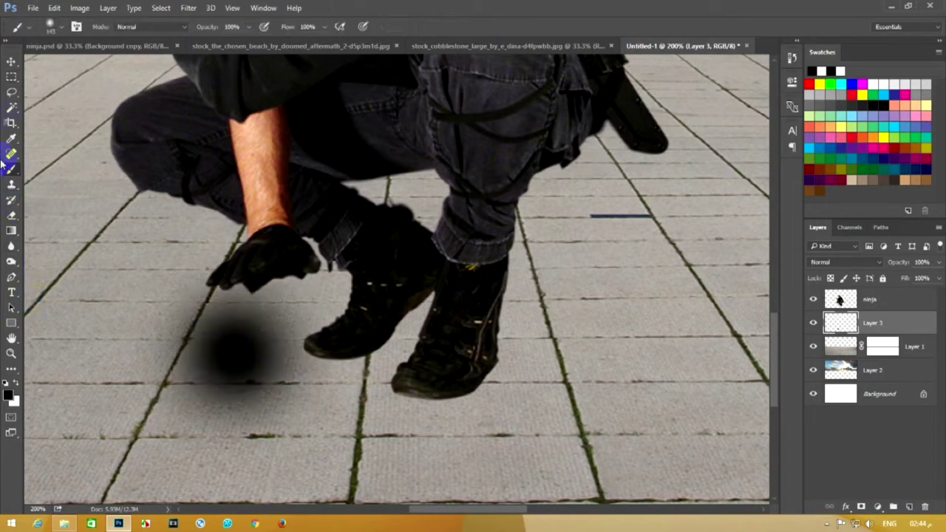
click(11, 62)
key(ctrl+t)
drag(236, 212, 251, 412)
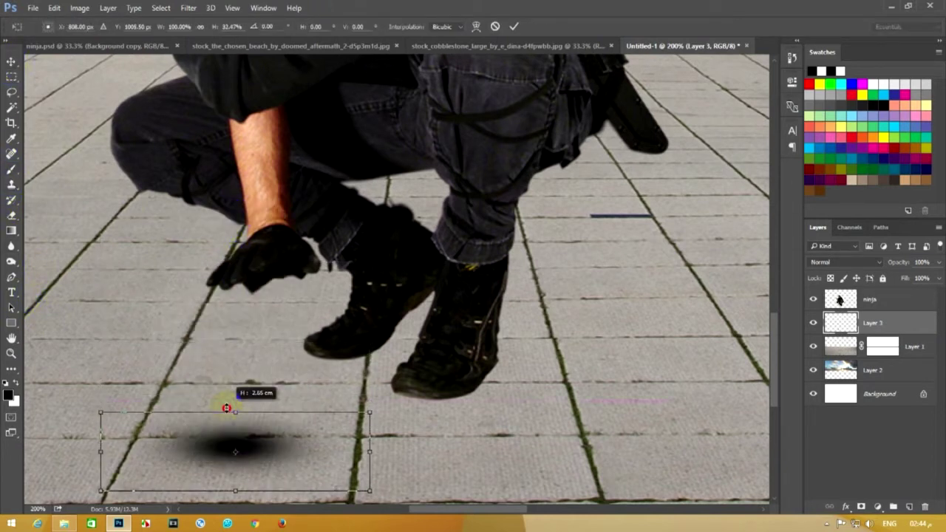
drag(447, 390, 492, 376)
drag(629, 389, 629, 355)
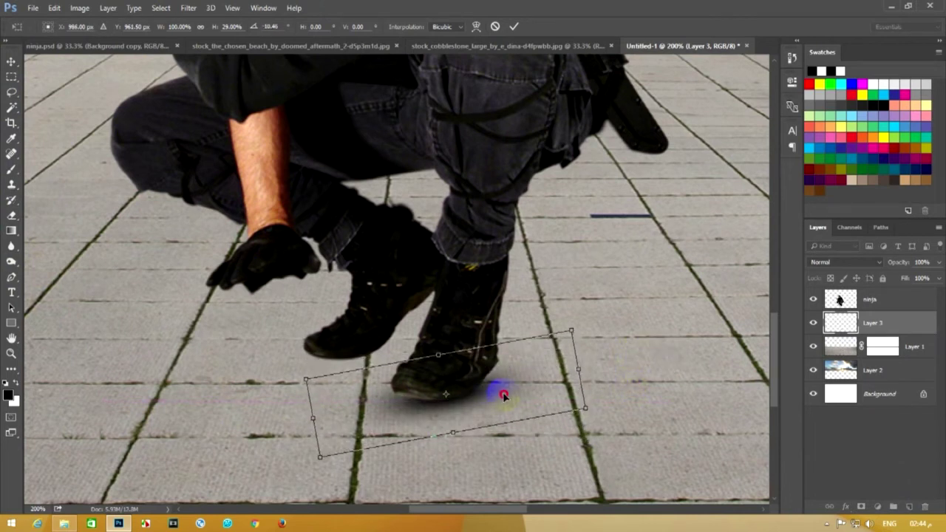
key(Return)
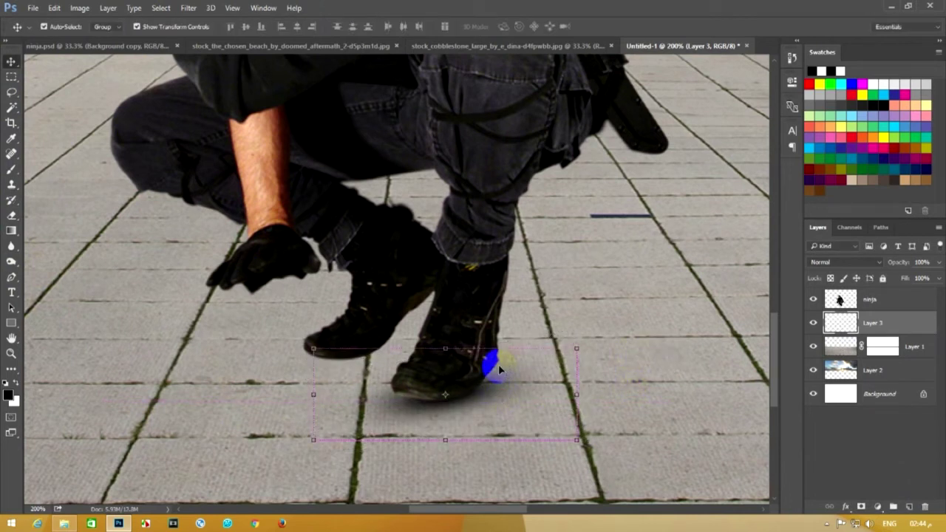
Duplicate the shadow, skewed, under the other boot, then duplicate the layer to darken it
drag(498, 364, 392, 338)
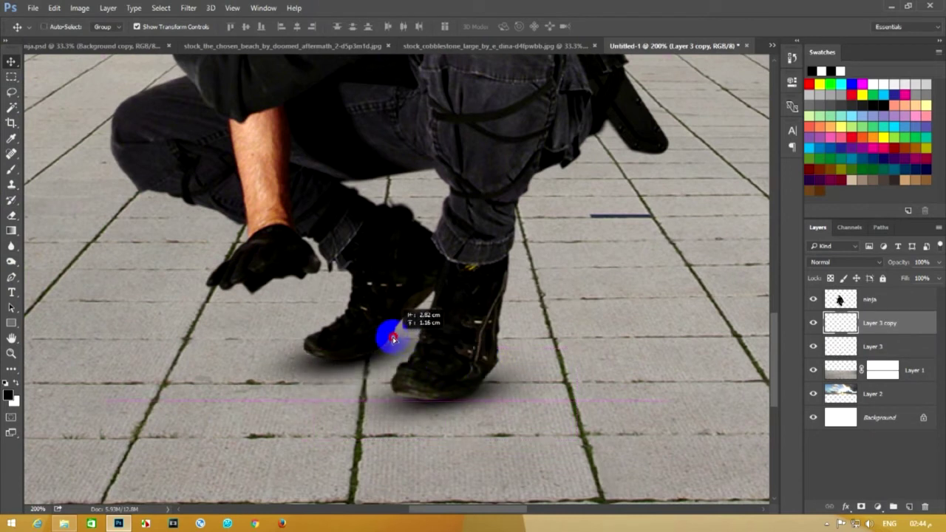
drag(392, 338, 387, 334)
key(ctrl+t)
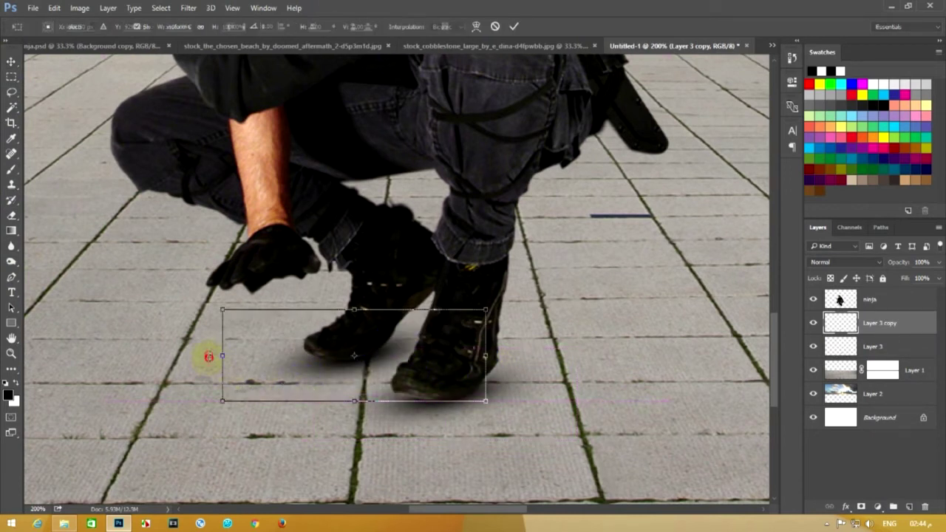
drag(208, 357, 202, 340)
double_click(359, 339)
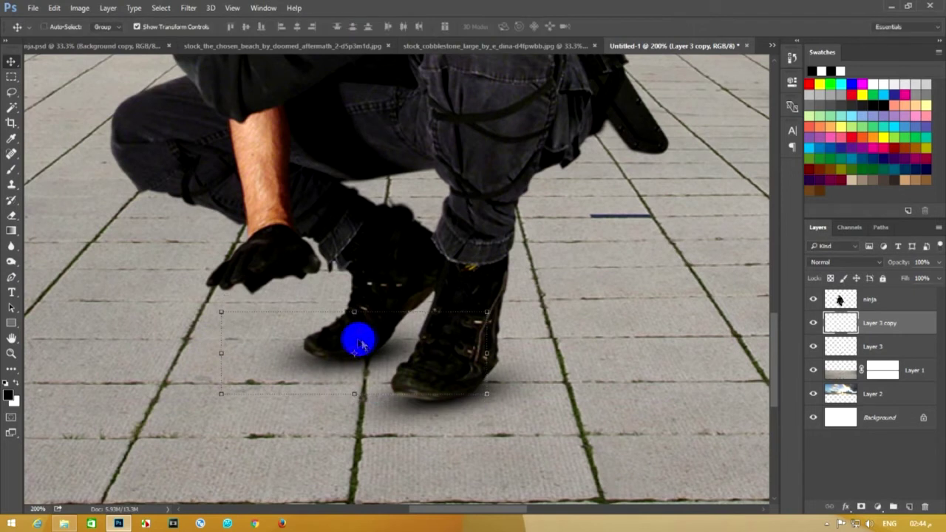
click(12, 77)
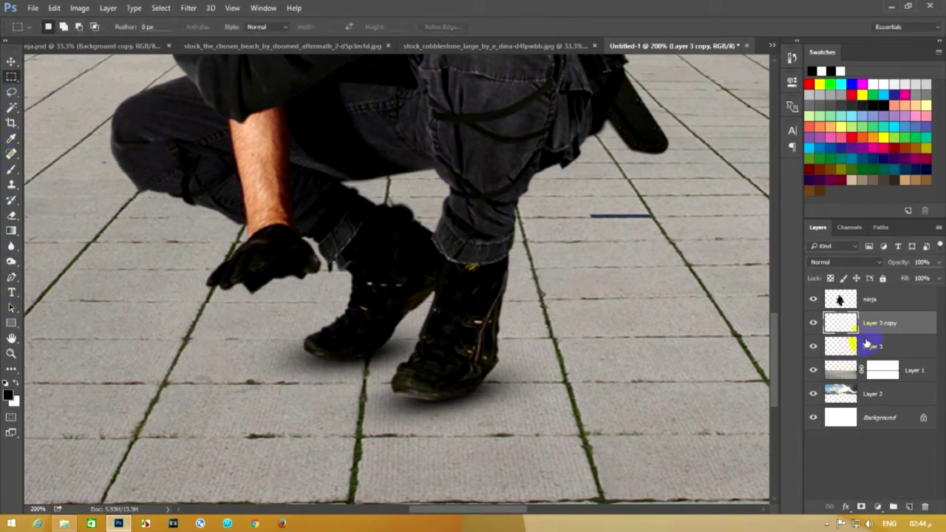
key(ctrl+j)
Move the shadow copy beside the boot, rotate it about -44°, stretch it and set 60% opacity
click(12, 60)
drag(372, 327, 599, 338)
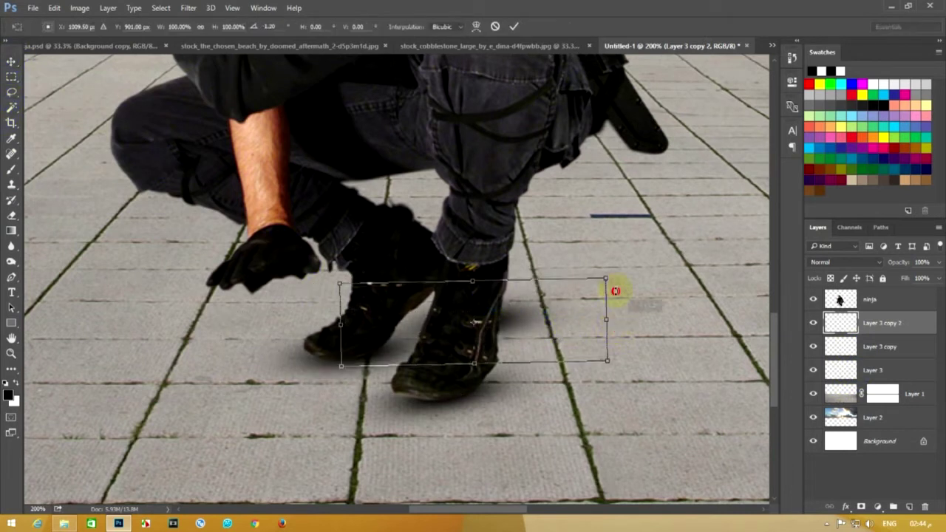
drag(612, 285, 575, 207)
drag(543, 309, 547, 314)
drag(547, 322, 542, 374)
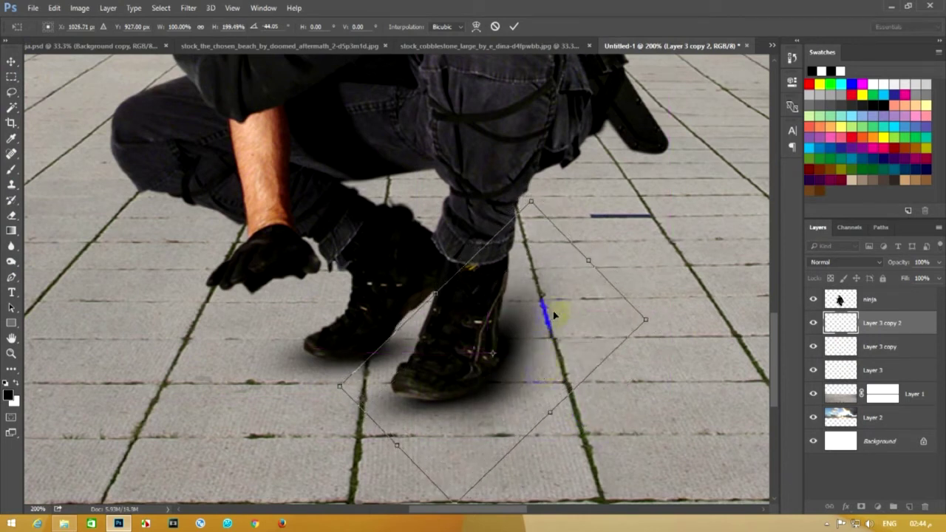
drag(590, 263, 628, 204)
mouse_move(461, 270)
mouse_down()
mouse_move(439, 264)
mouse_move(579, 318)
mouse_move(571, 337)
mouse_up()
mouse_move(897, 262)
mouse_down()
mouse_move(855, 258)
mouse_move(876, 261)
mouse_up()
mouse_move(717, 355)
mouse_down()
mouse_move(633, 363)
mouse_move(540, 344)
mouse_move(551, 338)
mouse_move(655, 365)
mouse_move(576, 344)
mouse_up()
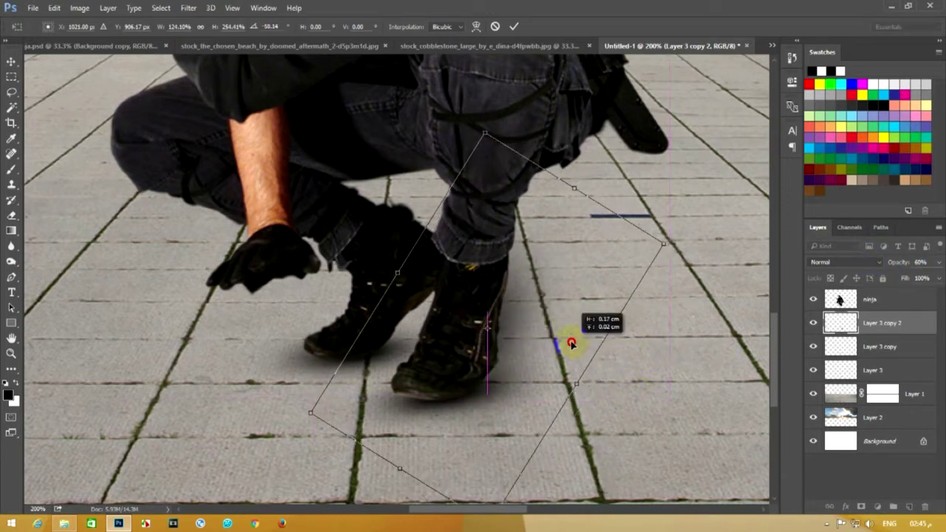
key(Return)
Reposition, scale and rotate the third shadow copy so it falls from the ninja's boots
drag(556, 340, 560, 342)
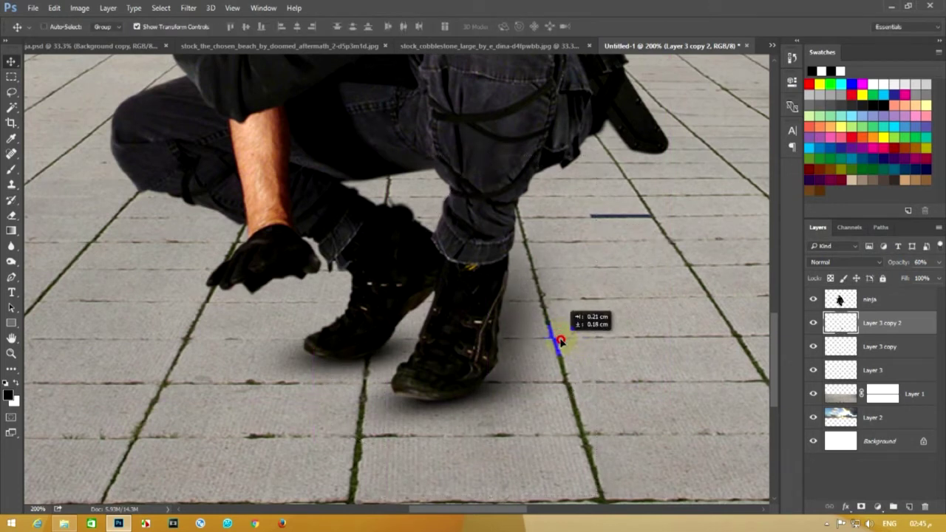
drag(560, 342, 394, 356)
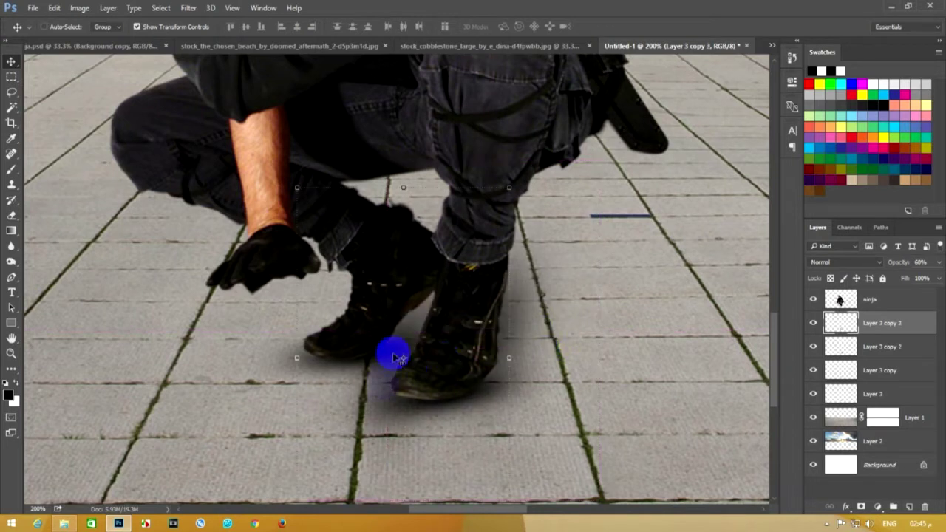
drag(503, 192, 451, 285)
mouse_move(545, 331)
mouse_down()
mouse_move(416, 424)
mouse_move(438, 344)
mouse_up()
drag(518, 443, 501, 435)
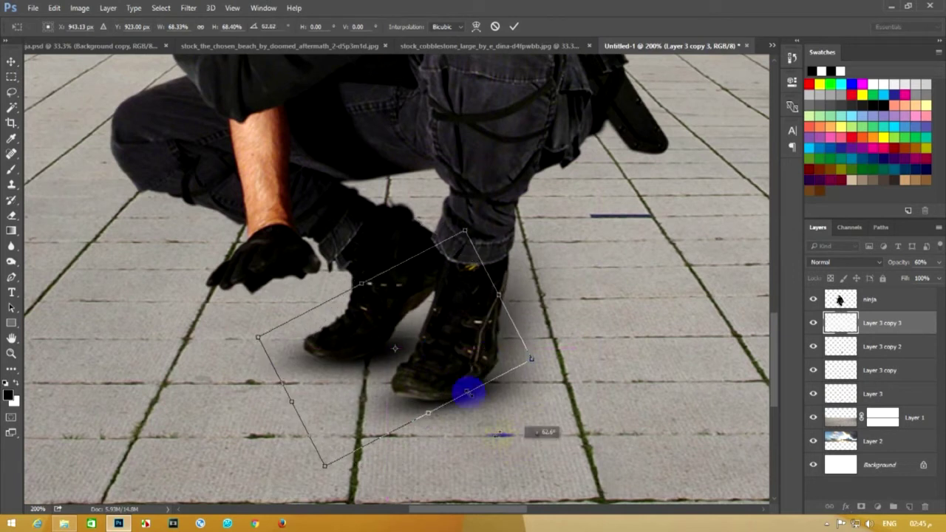
drag(468, 392, 462, 359)
drag(584, 326, 591, 369)
double_click(490, 342)
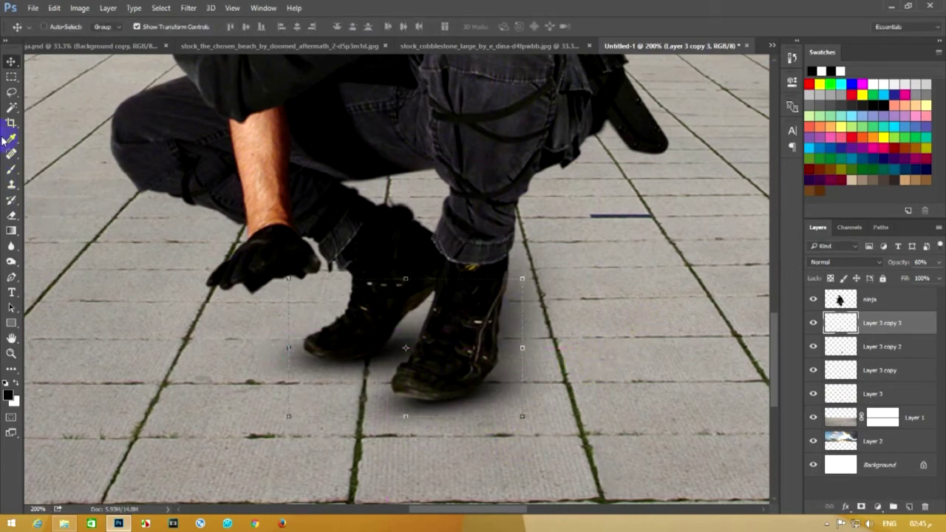
click(11, 78)
key(ctrl+minus)
key(ctrl+minus)
key(ctrl+minus)
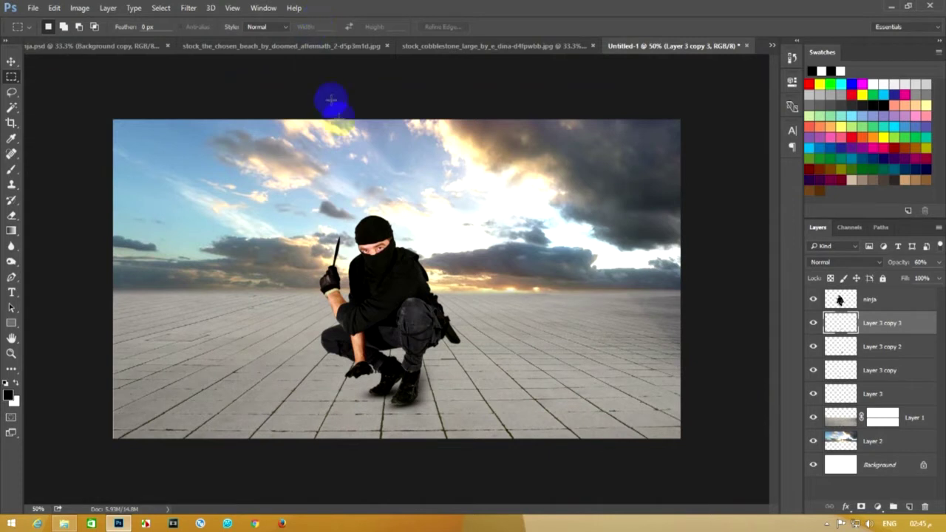
Stretch the cobblestone floor layer's left edge slightly outward over two transforms
click(714, 293)
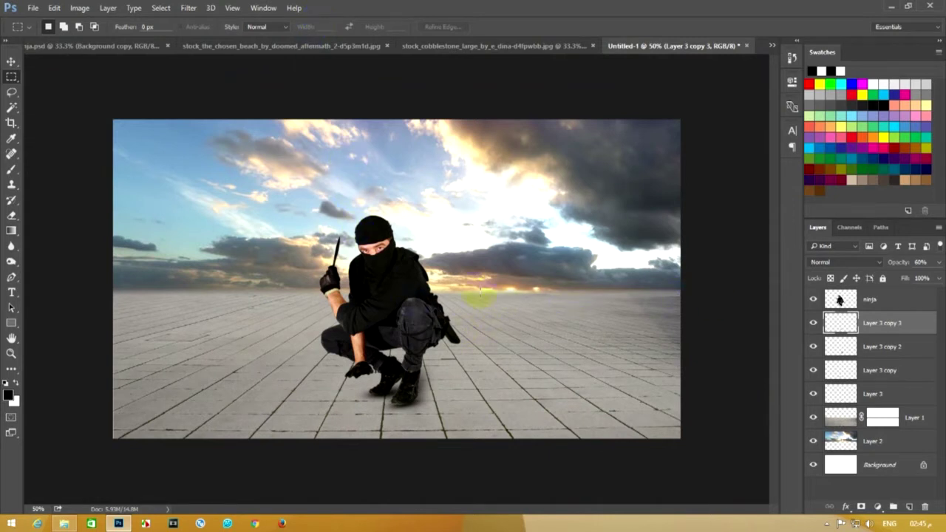
click(407, 391)
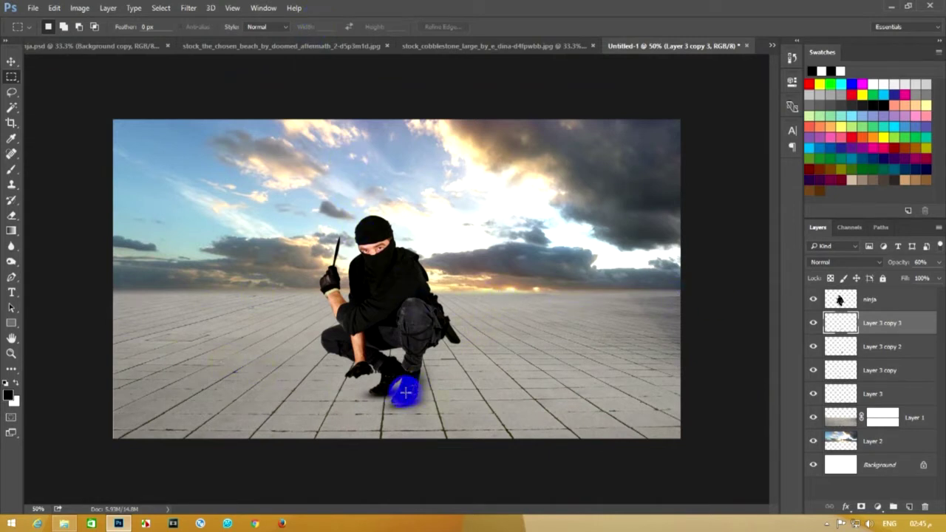
click(923, 426)
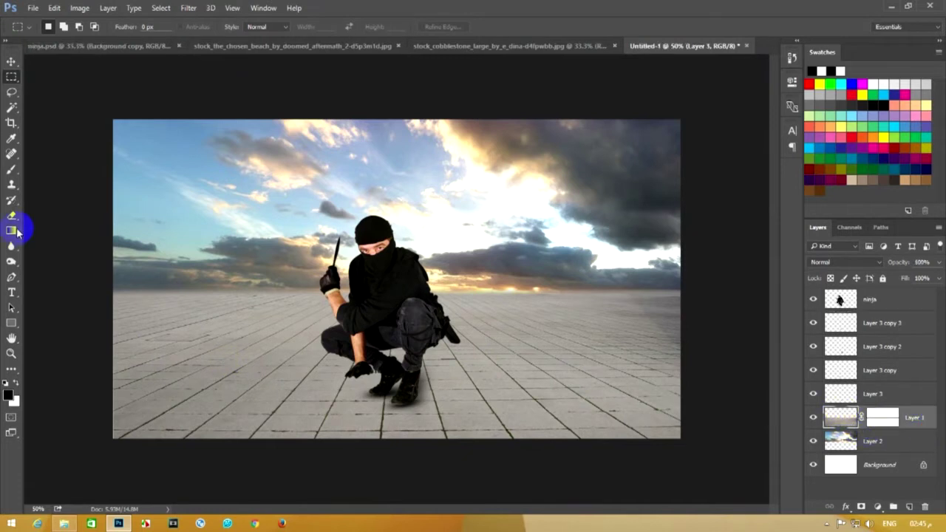
click(11, 61)
key(ctrl+t)
drag(113, 363, 107, 363)
key(Return)
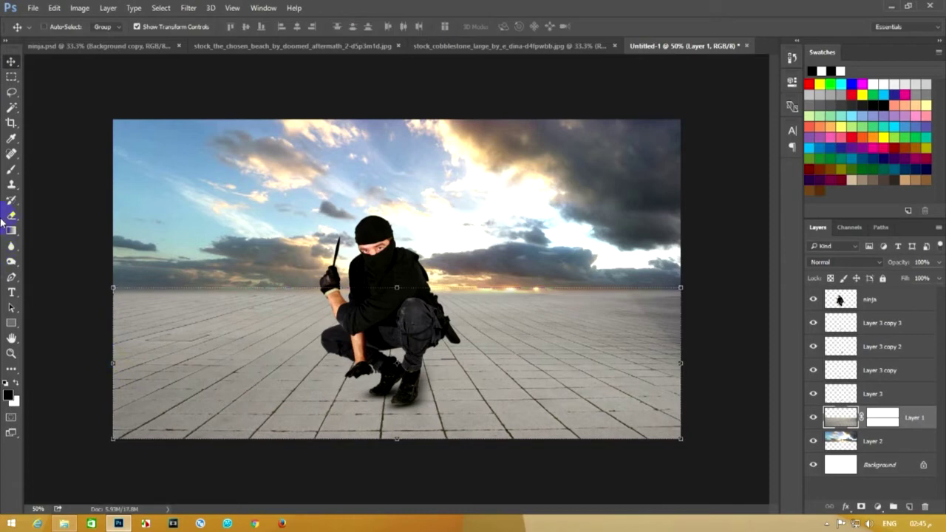
click(12, 77)
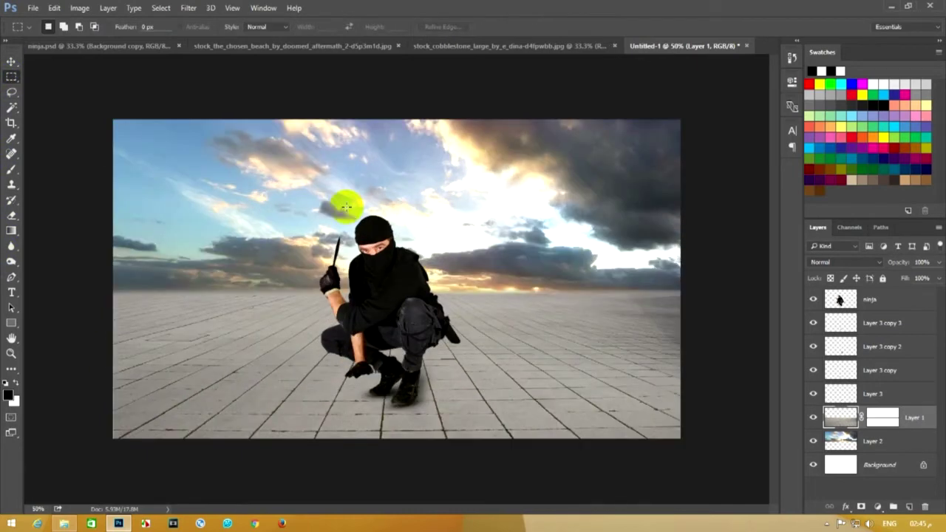
click(11, 61)
key(ctrl+t)
drag(111, 363, 106, 364)
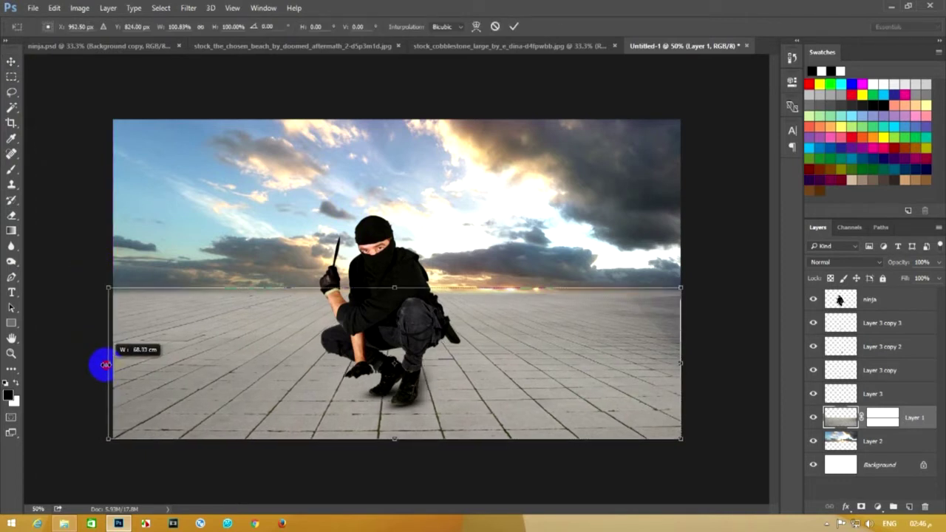
drag(106, 364, 105, 362)
key(Return)
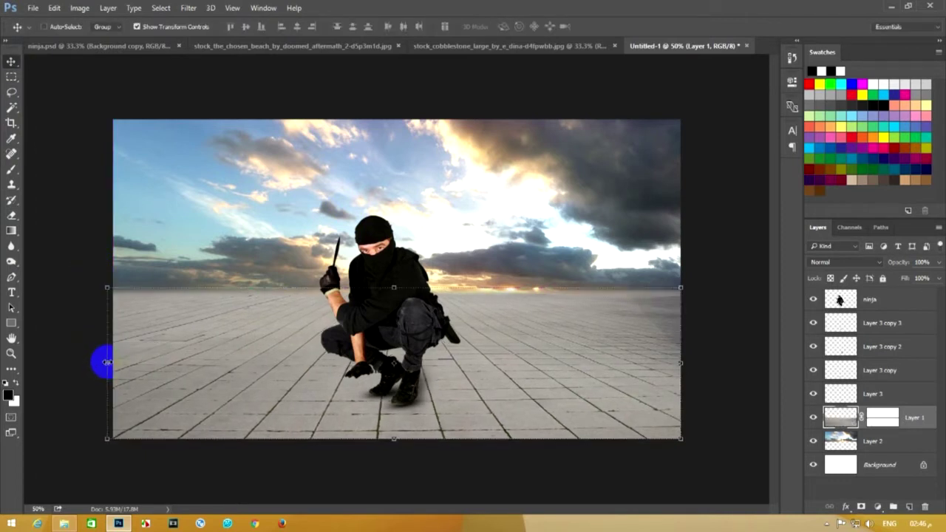
Place the Diwali2010-RSI_19_1 burst image from the folder above the ninja layer
click(11, 76)
click(303, 137)
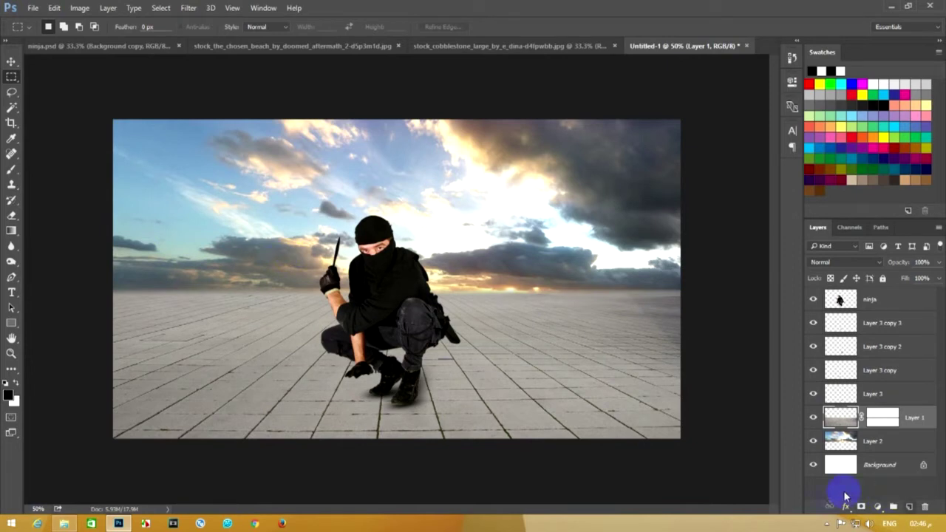
ctrl+click(347, 319)
click(64, 523)
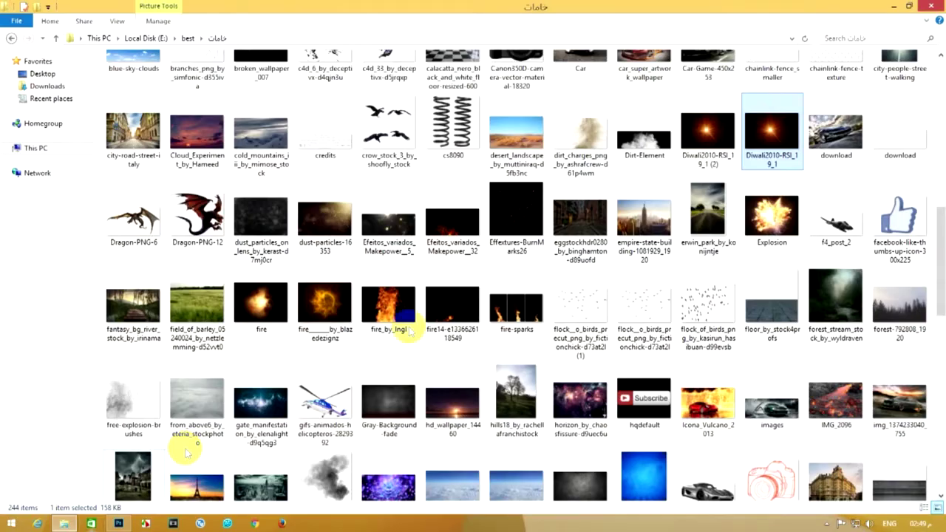
mouse_move(772, 134)
mouse_down()
mouse_move(373, 321)
mouse_move(384, 307)
mouse_up()
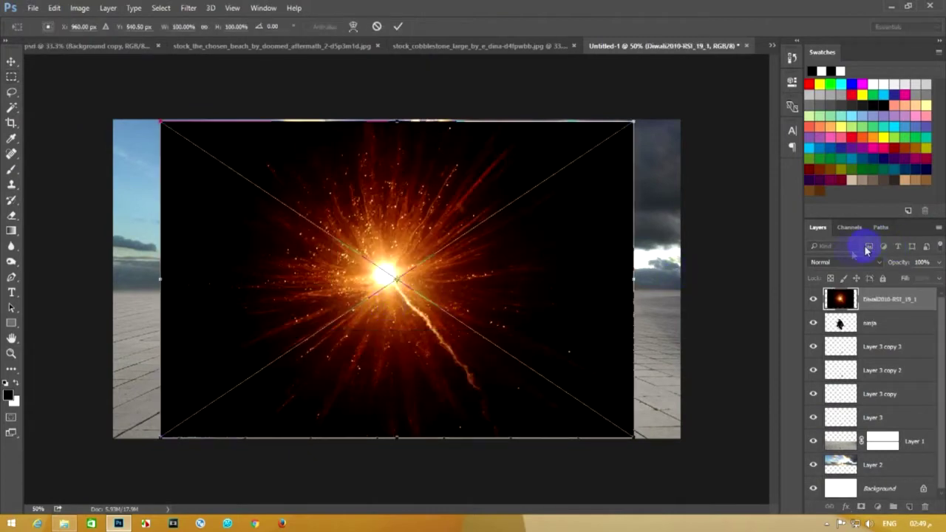
key(Return)
Apply a heavy Gaussian Blur to the burst layer and set its blend mode to Screen
click(188, 7)
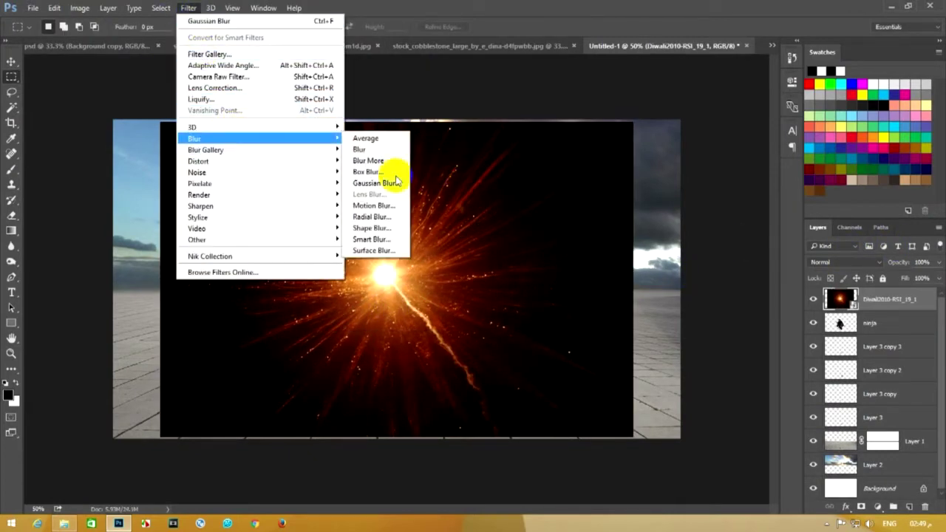
mouse_move(221, 138)
click(389, 182)
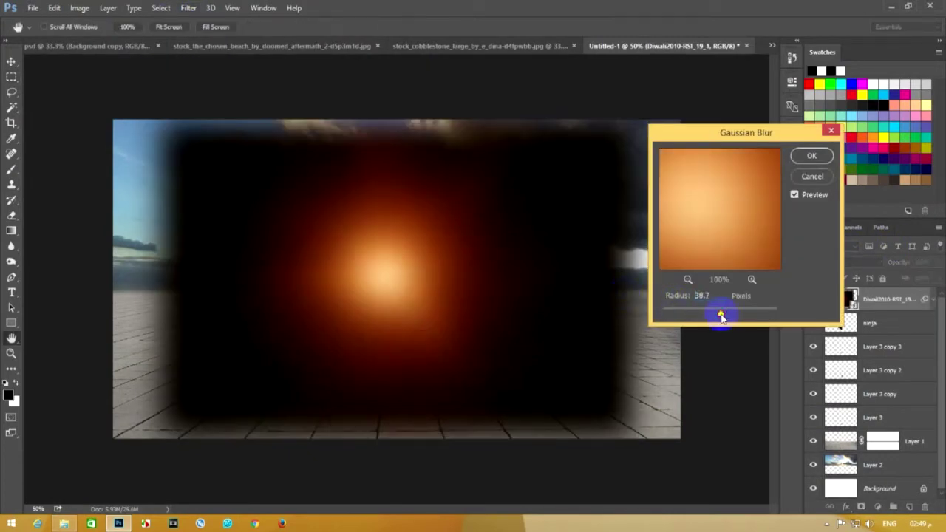
click(811, 156)
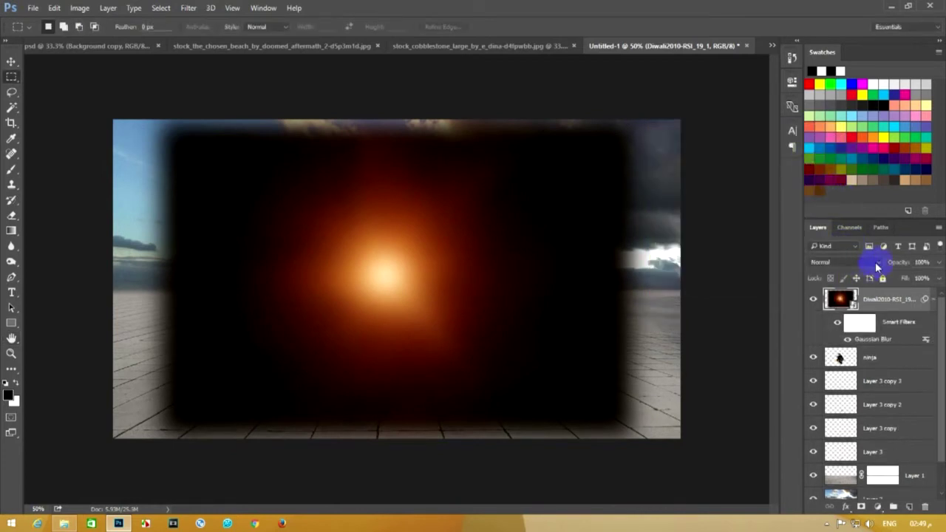
click(878, 266)
click(828, 351)
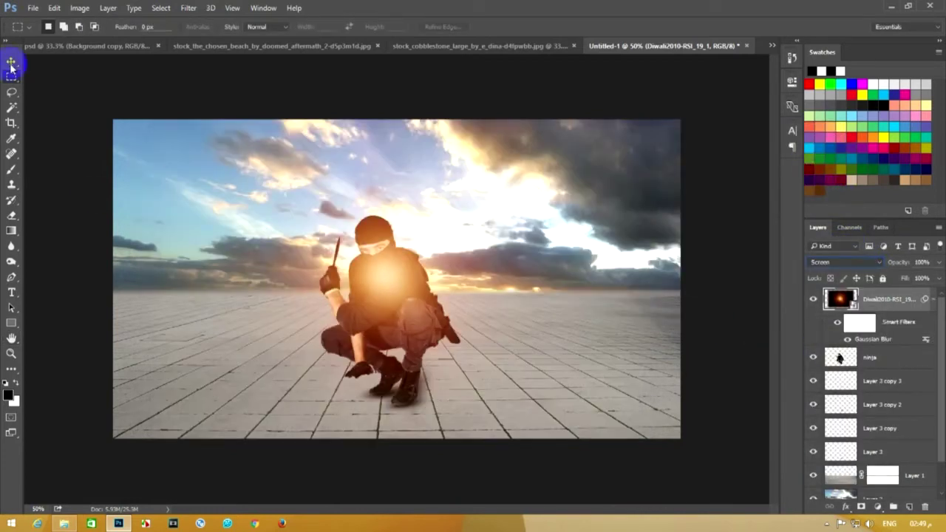
Move the glow up near the sun, then duplicate it and shift the copy left
click(11, 62)
mouse_move(390, 243)
mouse_down()
mouse_move(483, 201)
mouse_move(460, 196)
mouse_up()
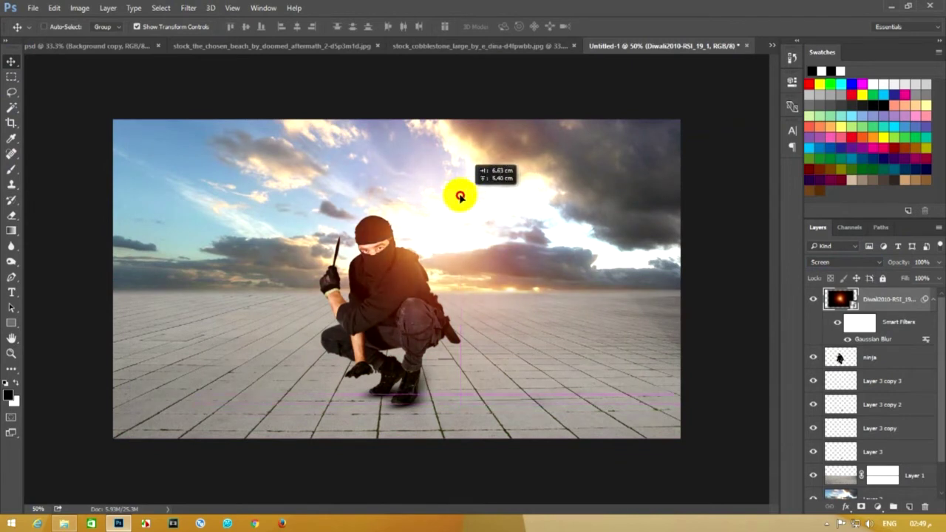
drag(460, 196, 458, 196)
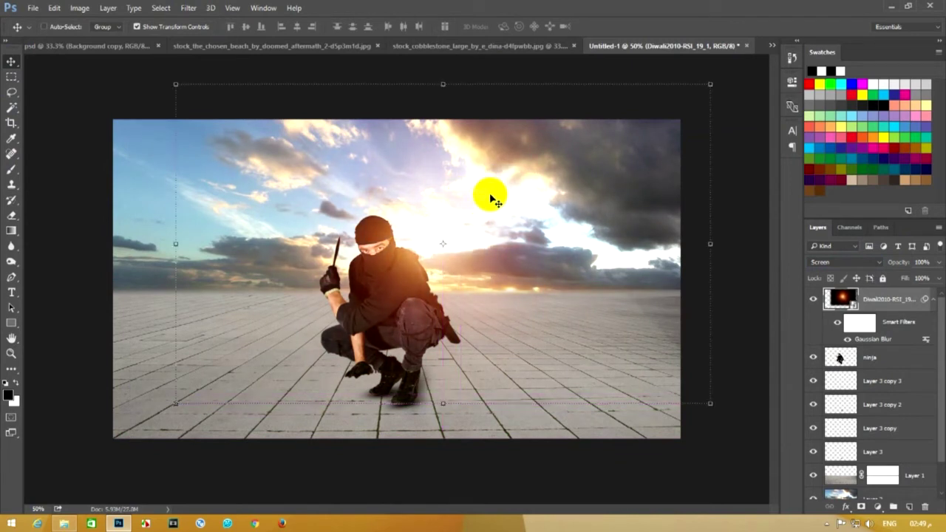
drag(491, 198, 492, 197)
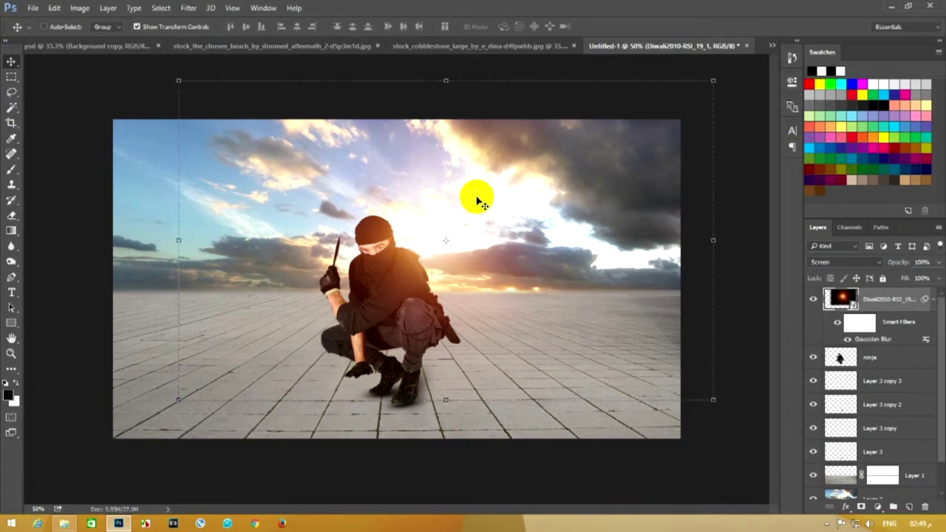
key(Left)
key(Left)
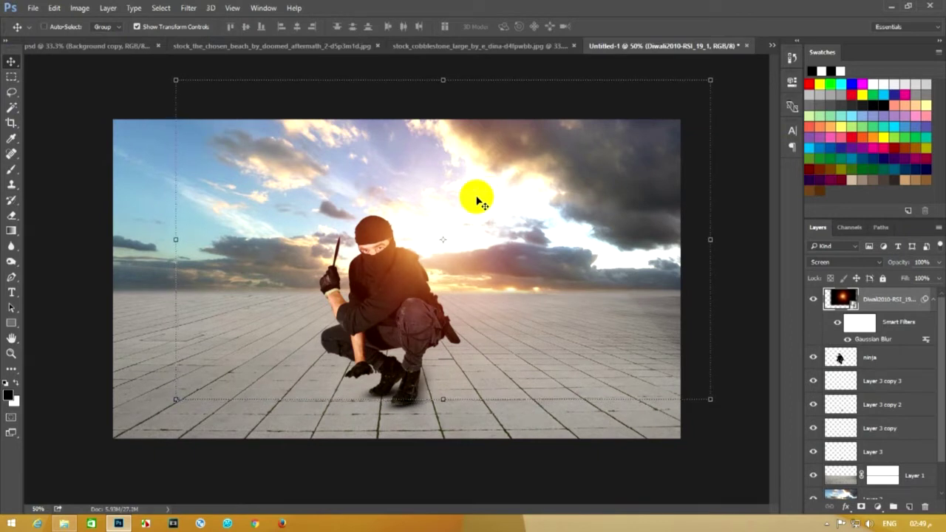
key(ctrl+j)
drag(479, 201, 363, 221)
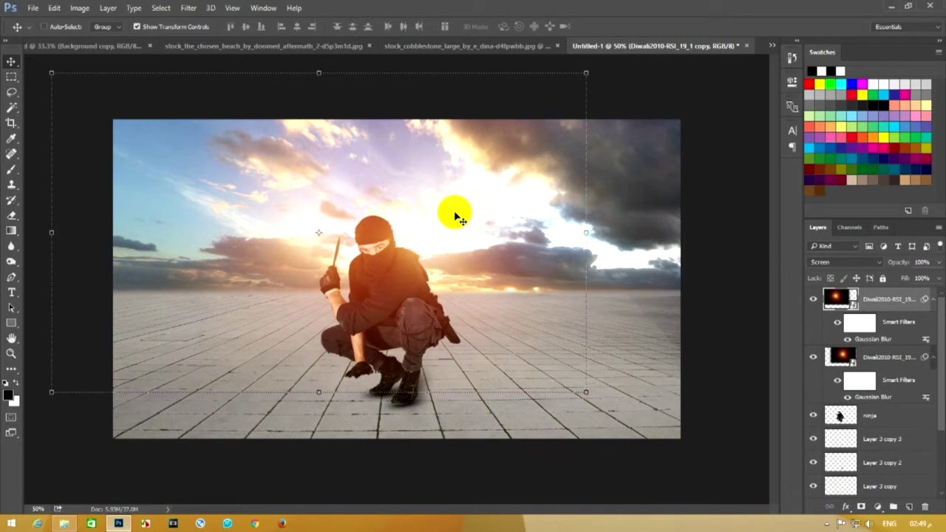
drag(429, 204, 417, 208)
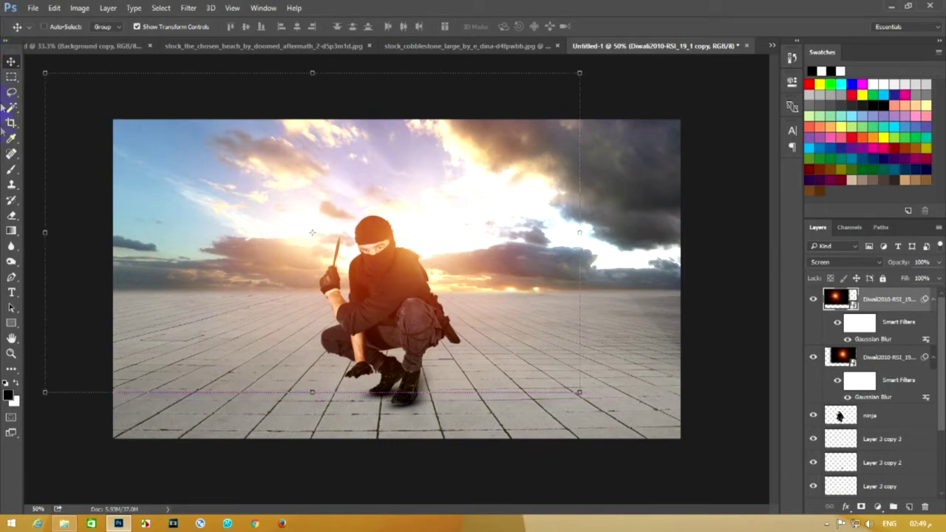
click(9, 77)
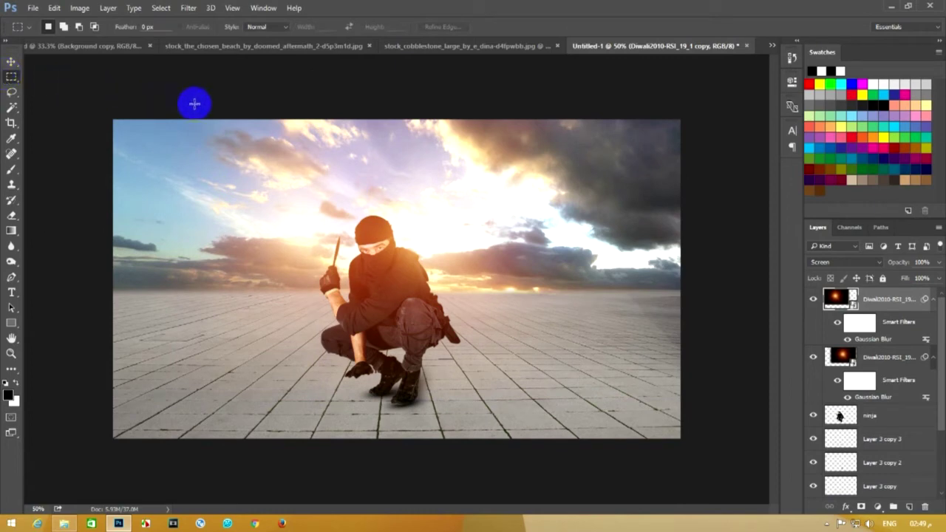
scroll(407, 303, up, 1)
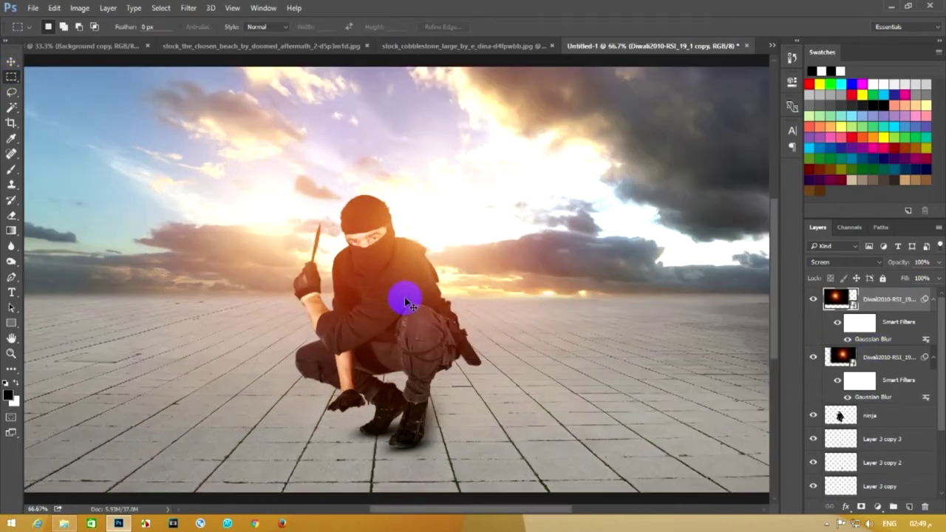
scroll(406, 303, up, 1)
scroll(406, 303, up, 1)
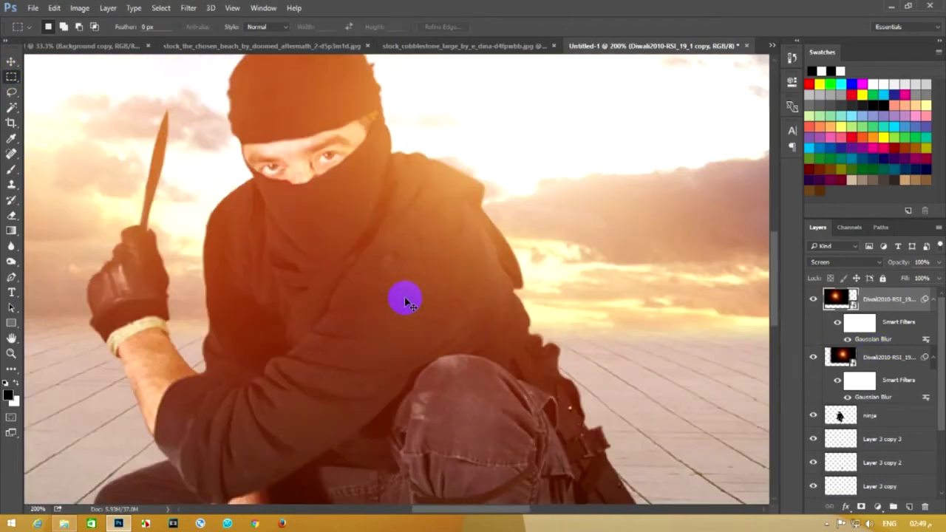
scroll(406, 303, down, 1)
scroll(406, 303, down, 1)
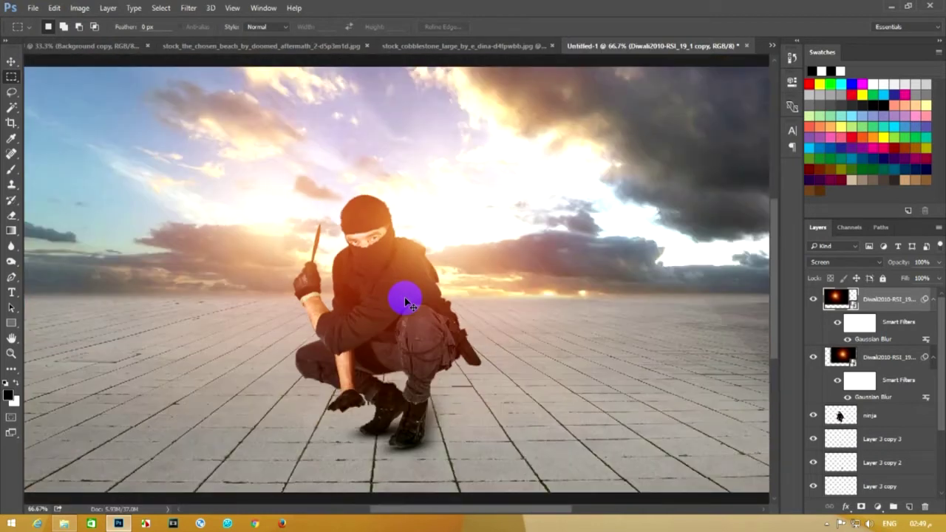
mouse_move(64, 524)
click(108, 477)
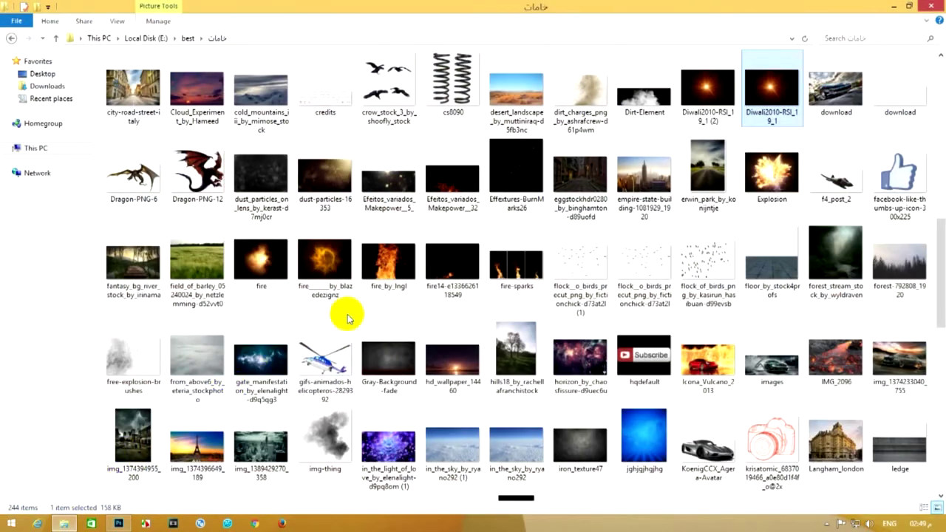
scroll(581, 170, up, 5)
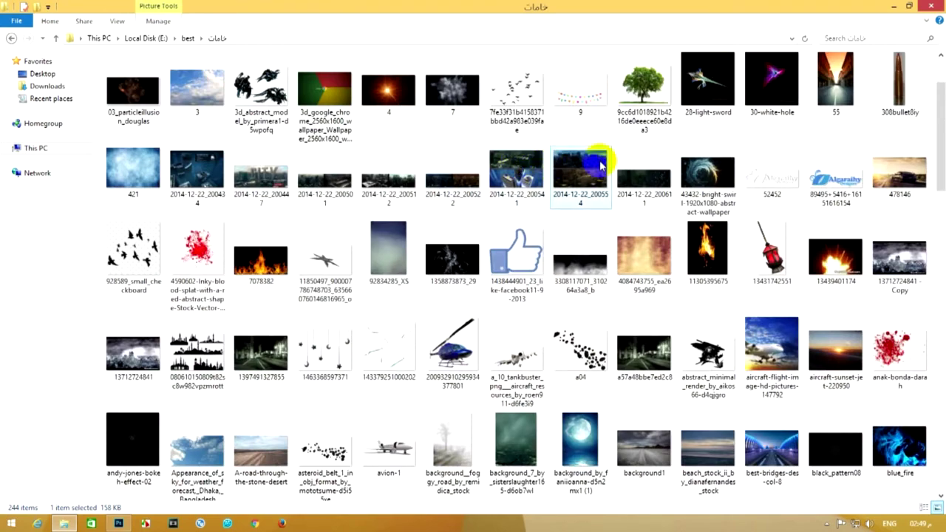
scroll(580, 162, up, 2)
scroll(462, 209, down, 5)
scroll(464, 214, down, 10)
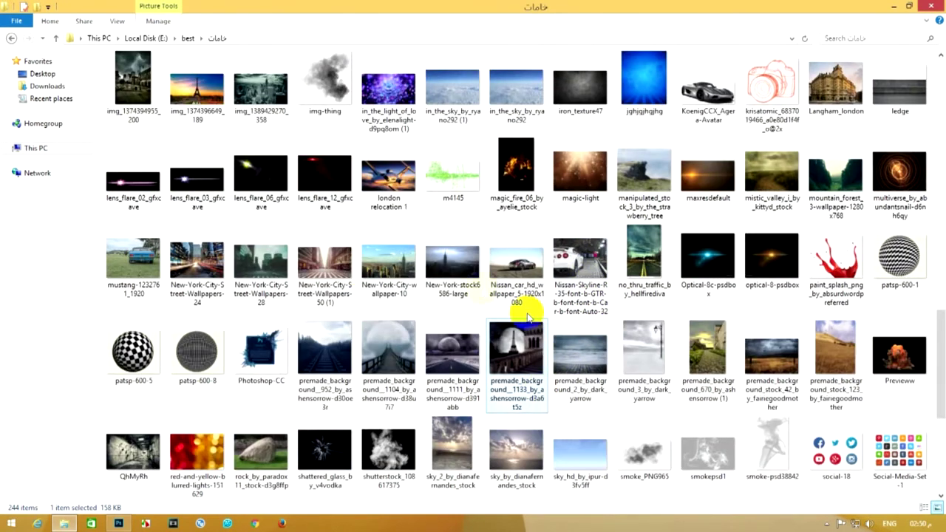
scroll(392, 397, down, 3)
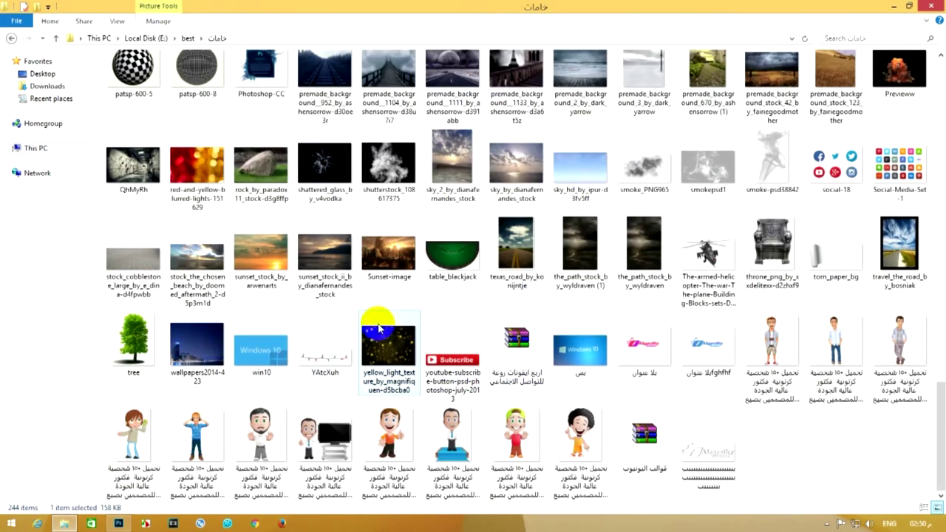
click(641, 262)
click(535, 249)
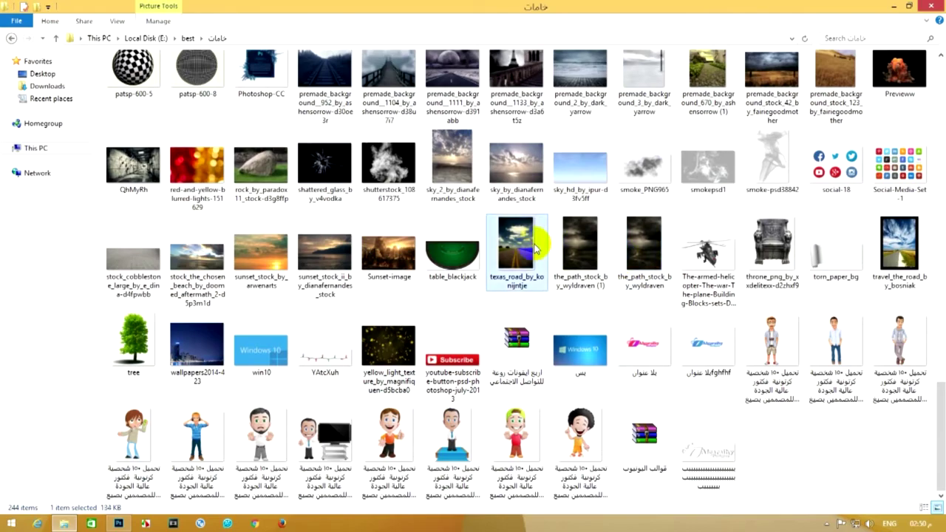
click(119, 523)
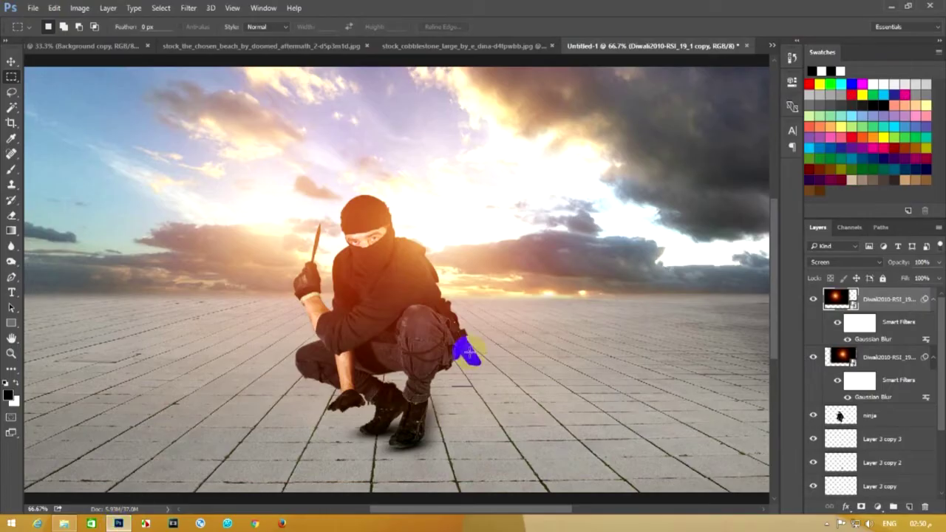
Inspect the Layer 3 shadow copies at the ninja's feet by toggling them and zooming in
key(ctrl+minus)
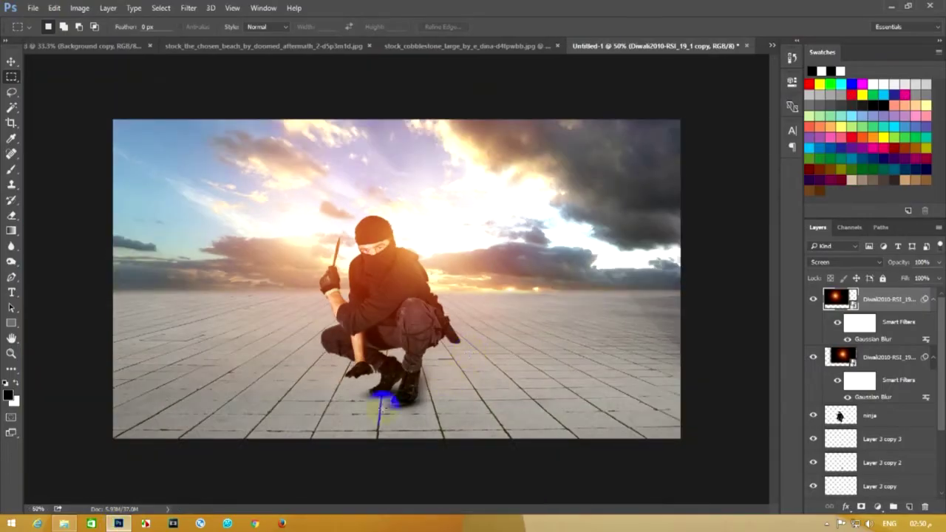
click(889, 447)
click(813, 464)
scroll(891, 458, down, 3)
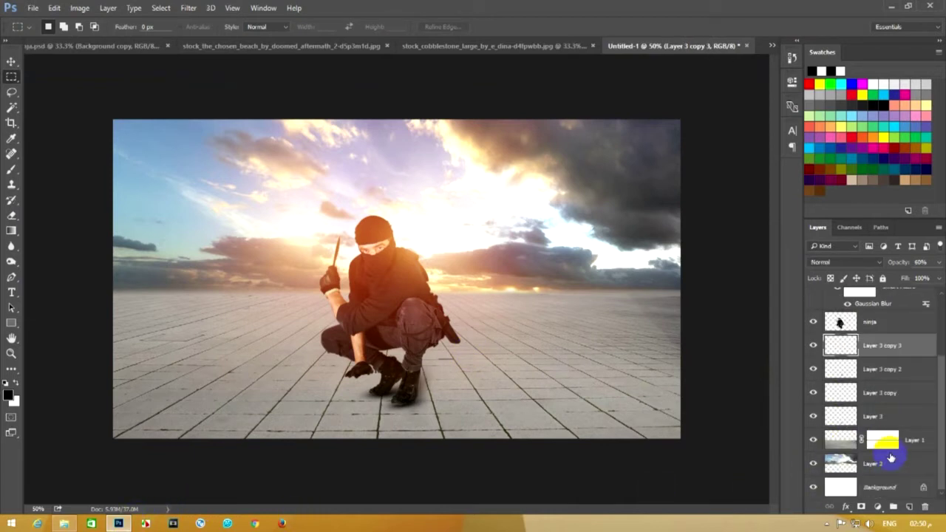
click(875, 418)
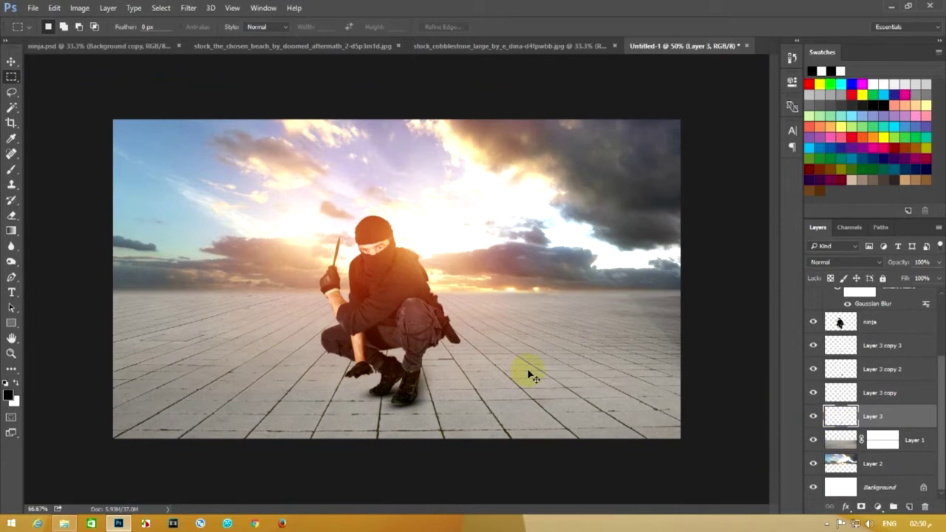
scroll(529, 373, up, 6)
mouse_move(528, 370)
mouse_down()
mouse_move(392, 133)
mouse_move(399, 119)
mouse_up()
click(11, 62)
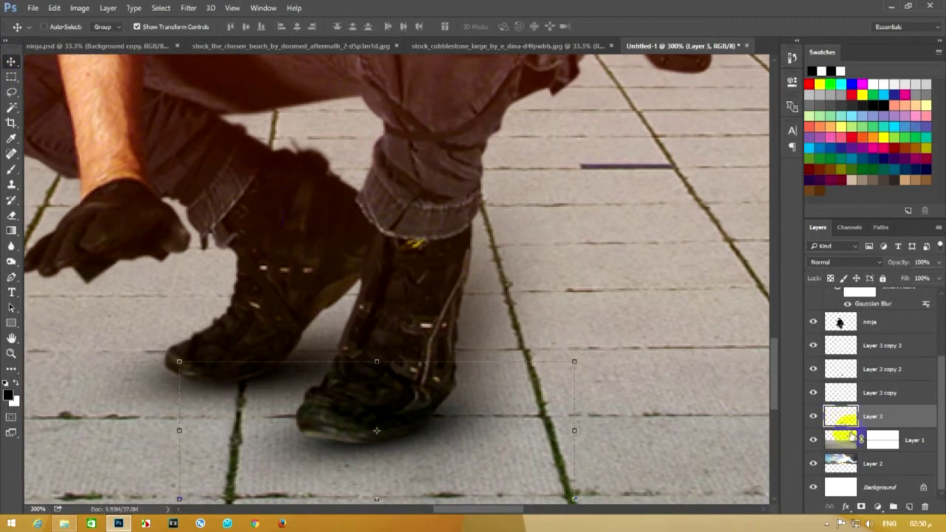
click(870, 404)
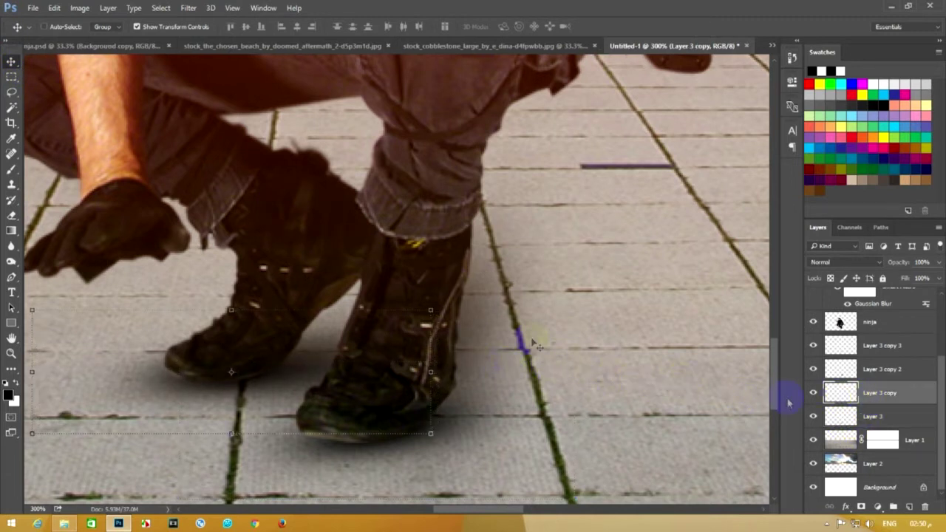
click(10, 78)
Select the top Diwali glow layer and add a new empty Layer 4 above it
key(ctrl+minus)
key(ctrl+minus)
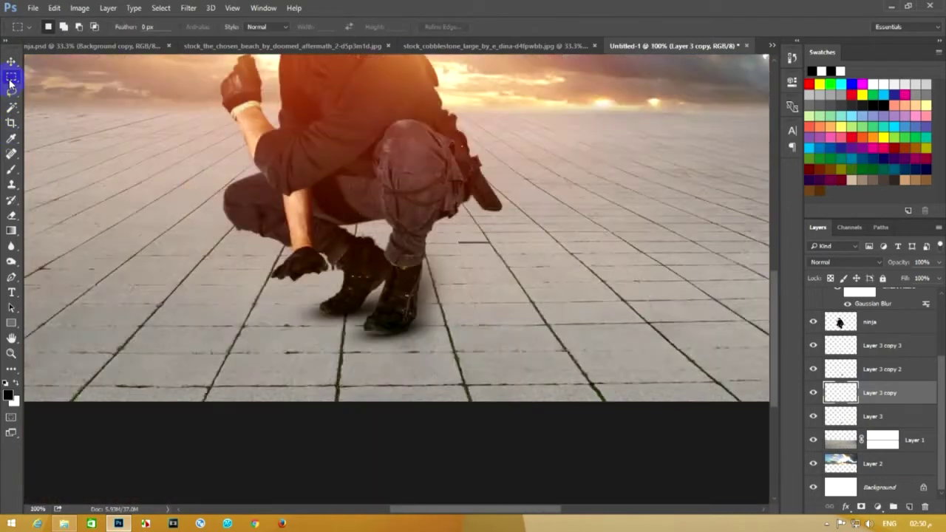
key(ctrl+minus)
key(ctrl+minus)
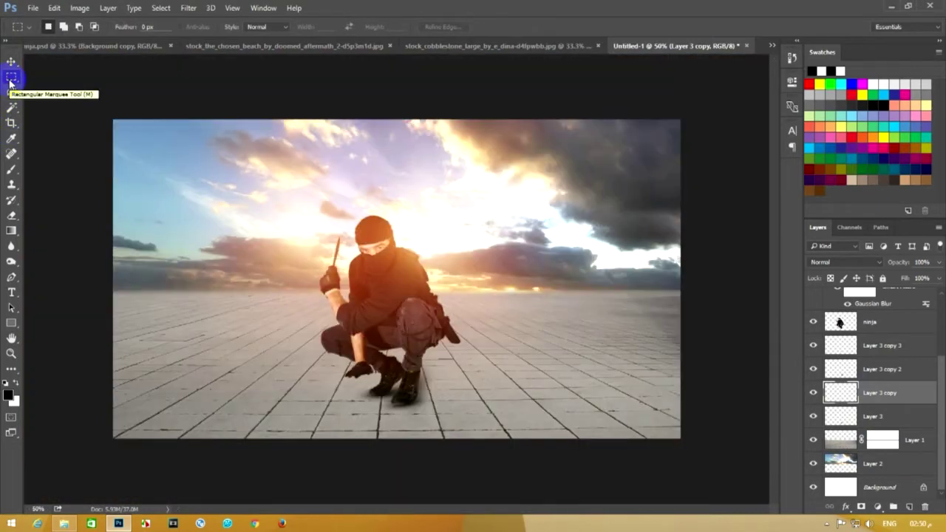
key(ctrl+minus)
key(ctrl+plus)
key(ctrl+plus)
key(ctrl+minus)
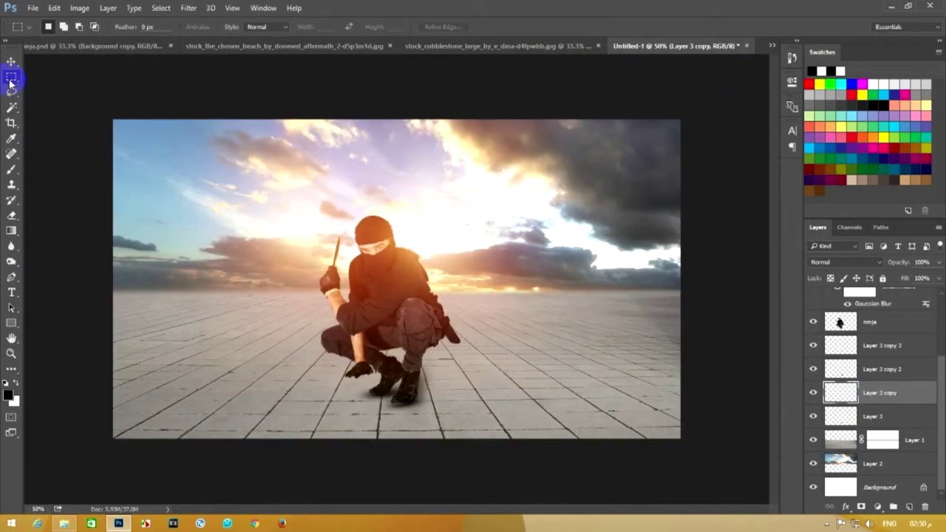
scroll(872, 370, up, 3)
click(881, 306)
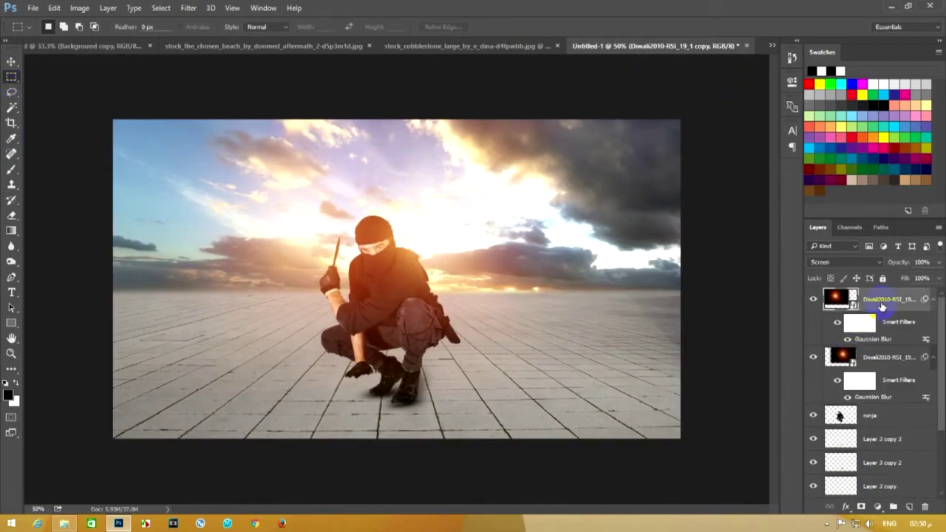
click(909, 507)
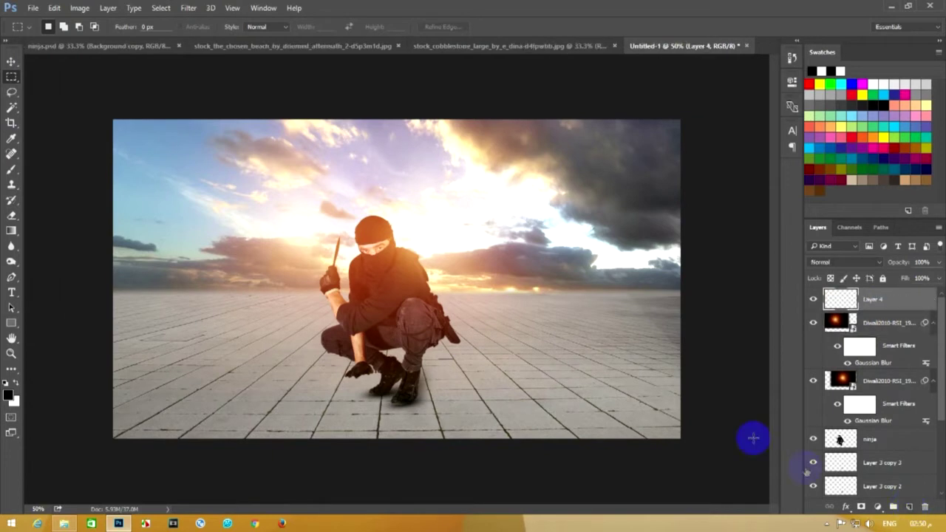
Copy the merged composite onto Layer 4 with Image > Apply Image
click(189, 8)
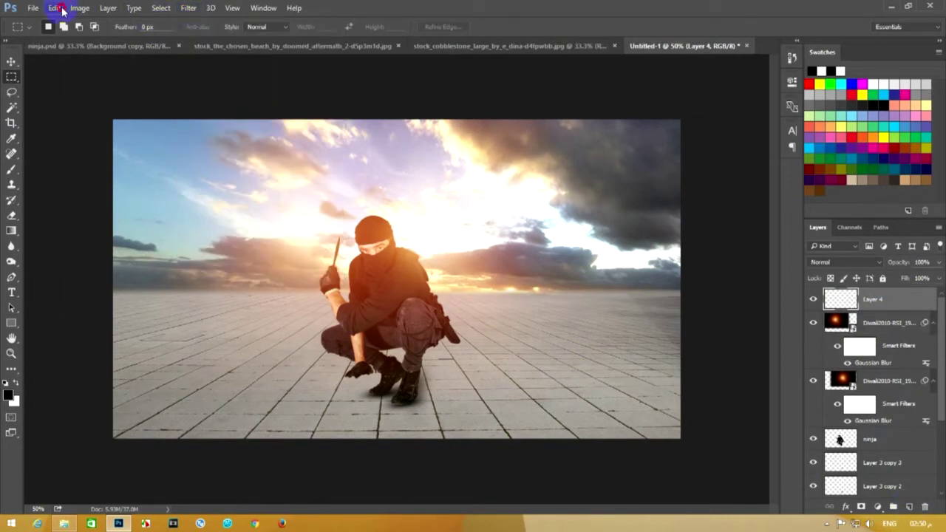
click(79, 9)
click(104, 179)
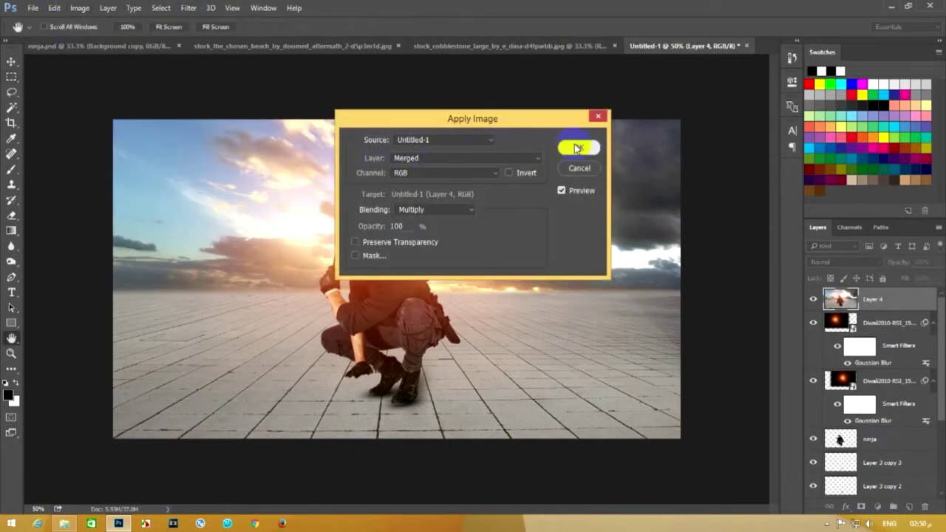
click(578, 148)
Give Layer 4 Camera Raw Clarity +28, slightly higher contrast and a dark vignette
click(188, 8)
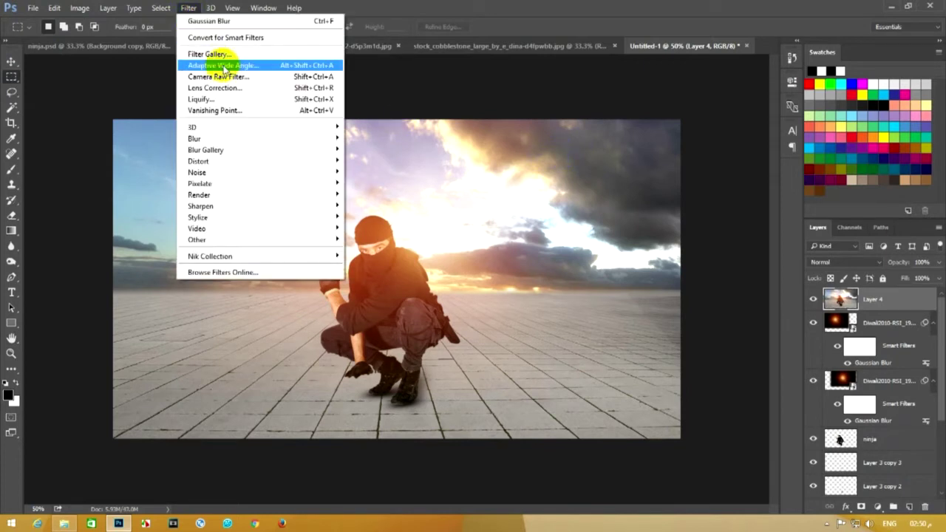
click(233, 79)
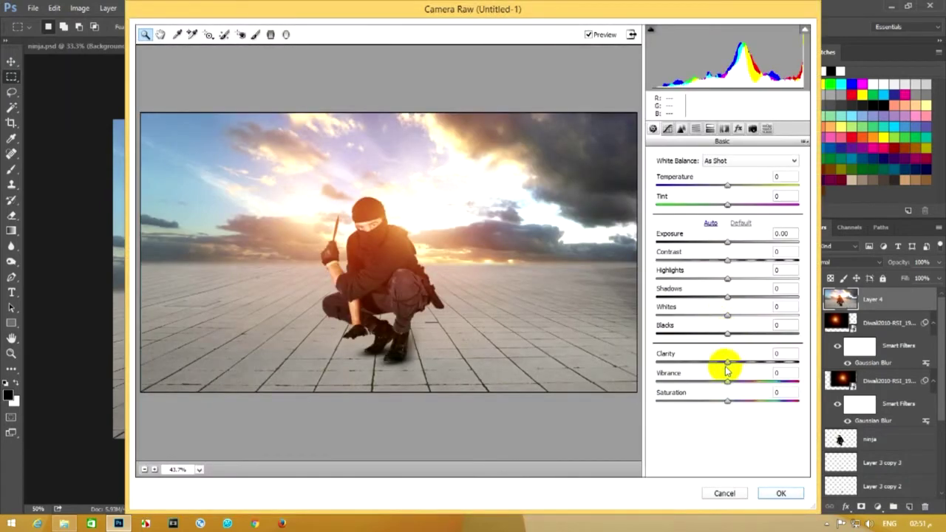
drag(723, 363, 751, 368)
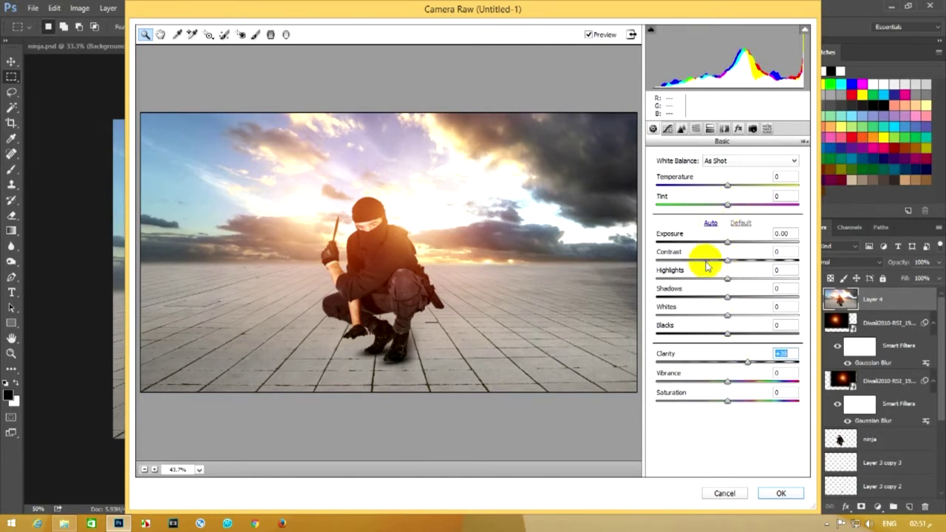
drag(726, 260, 728, 275)
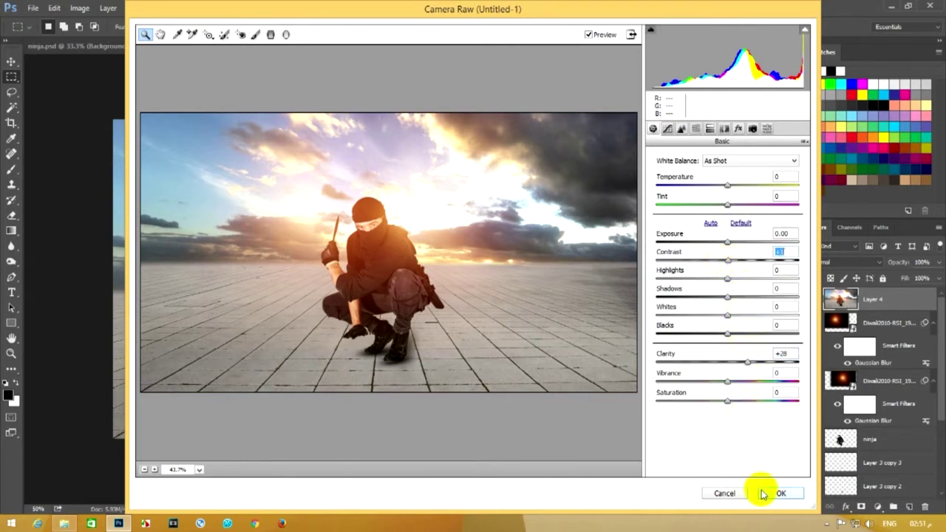
click(737, 129)
drag(727, 279, 715, 280)
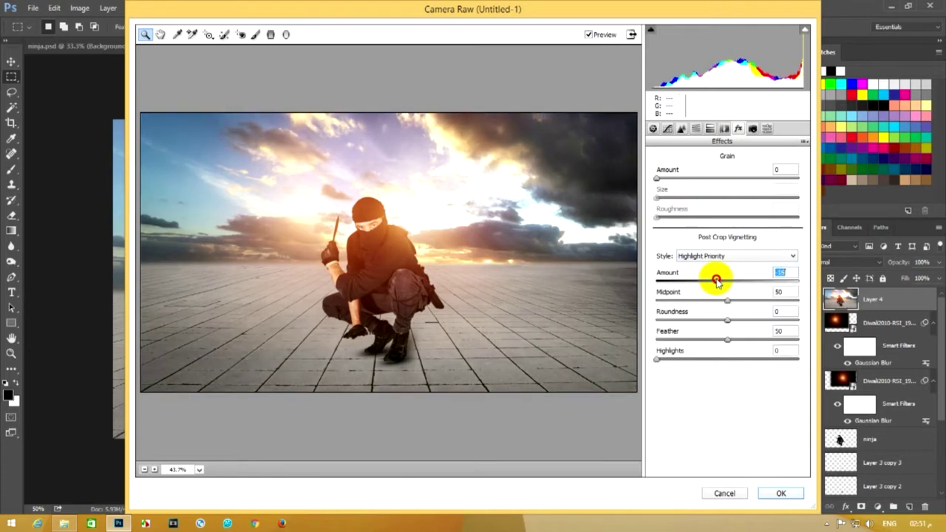
click(779, 491)
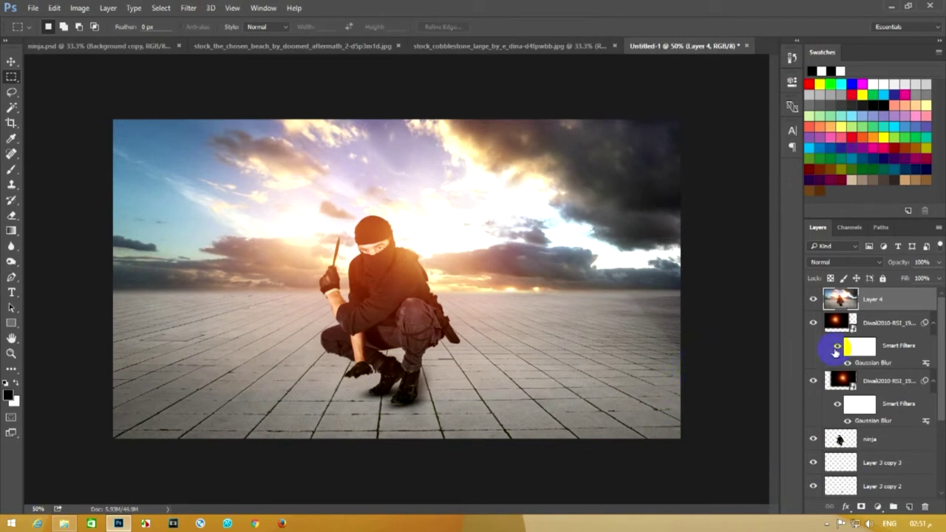
Delete the vignetted merged layer and add a new empty layer above Layer 1
key(Delete)
drag(942, 367, 943, 453)
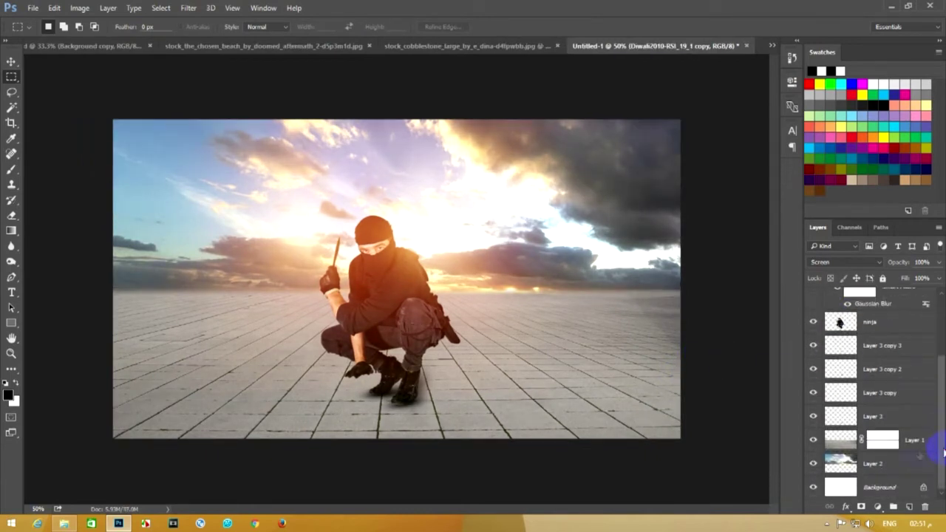
click(905, 466)
click(893, 445)
click(908, 506)
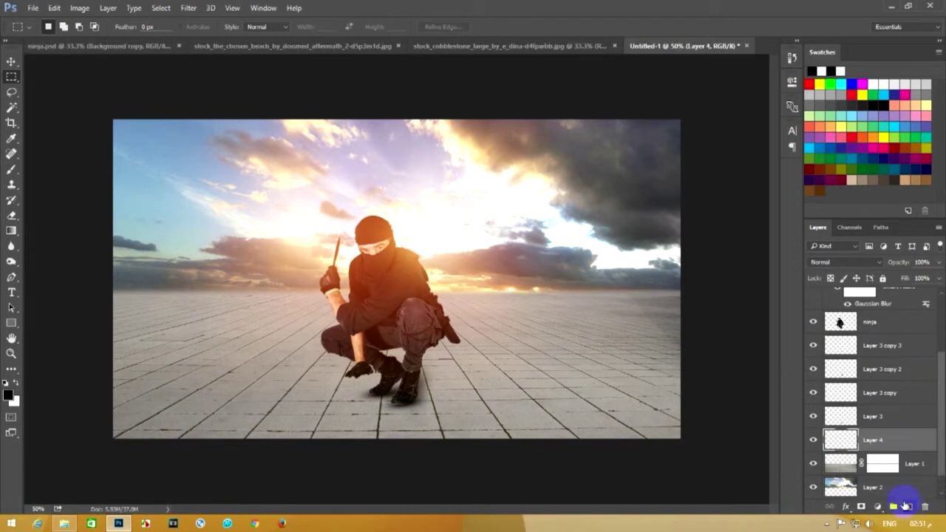
click(11, 174)
click(53, 27)
Sample a deeper yellow from the horizon glow and paint a yellow band along the horizon
drag(118, 293, 173, 289)
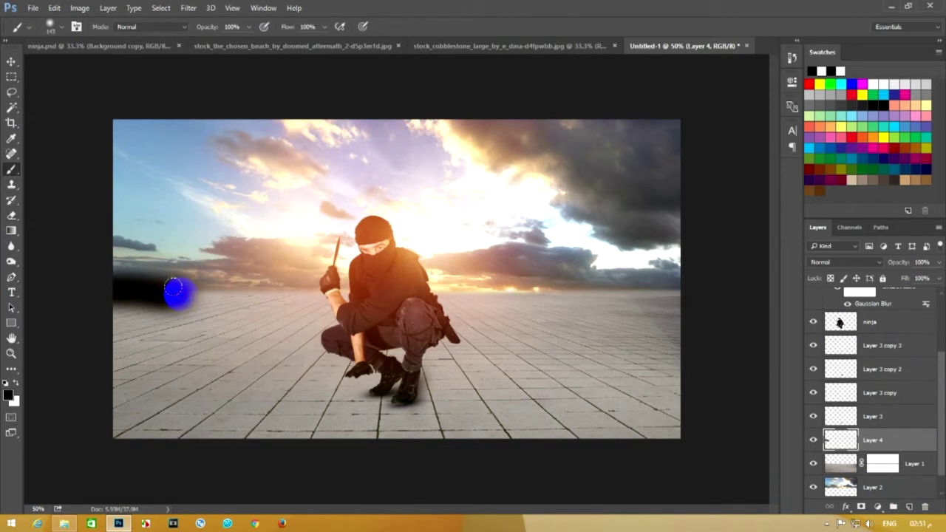
key(ctrl+z)
click(4, 385)
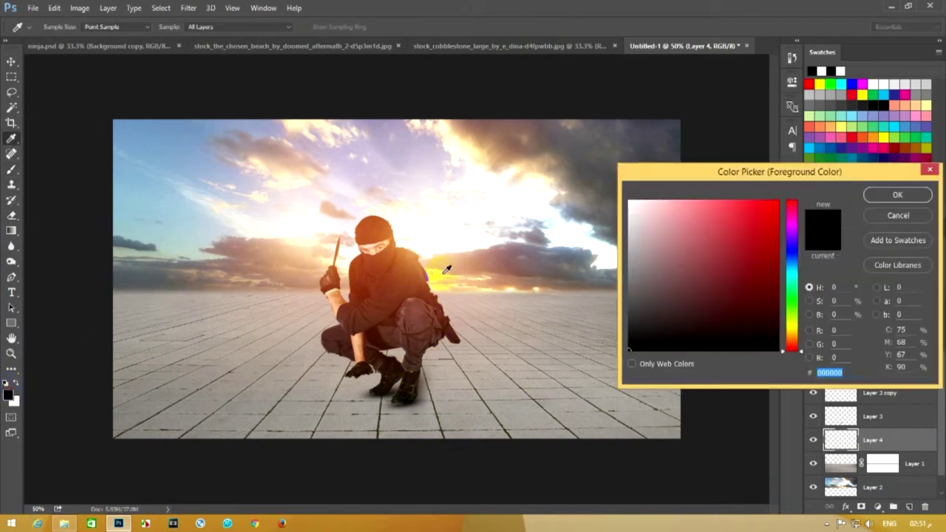
click(441, 275)
click(866, 196)
key(b)
drag(85, 280, 682, 287)
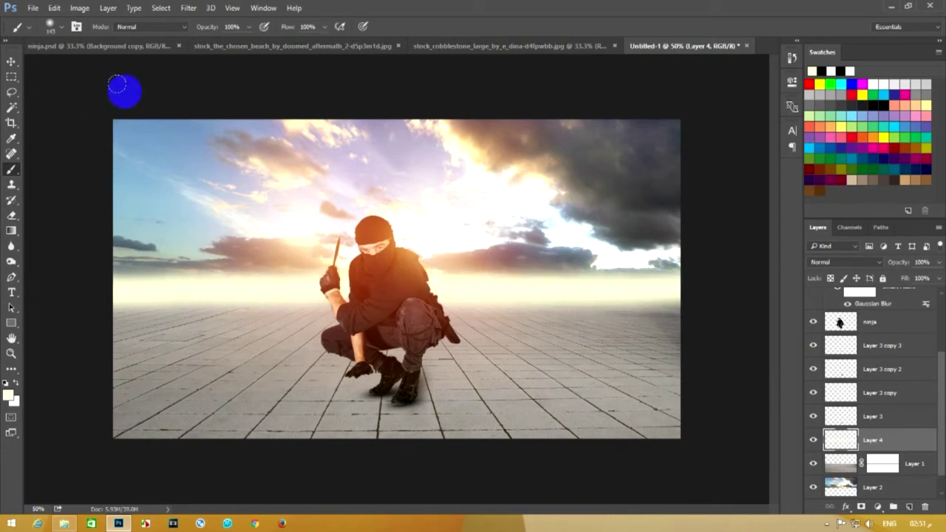
key(ctrl+z)
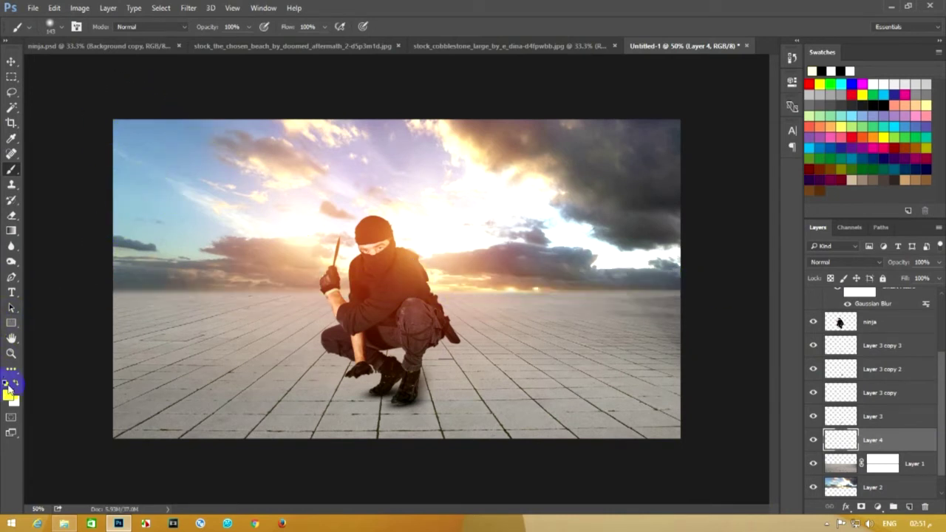
click(11, 395)
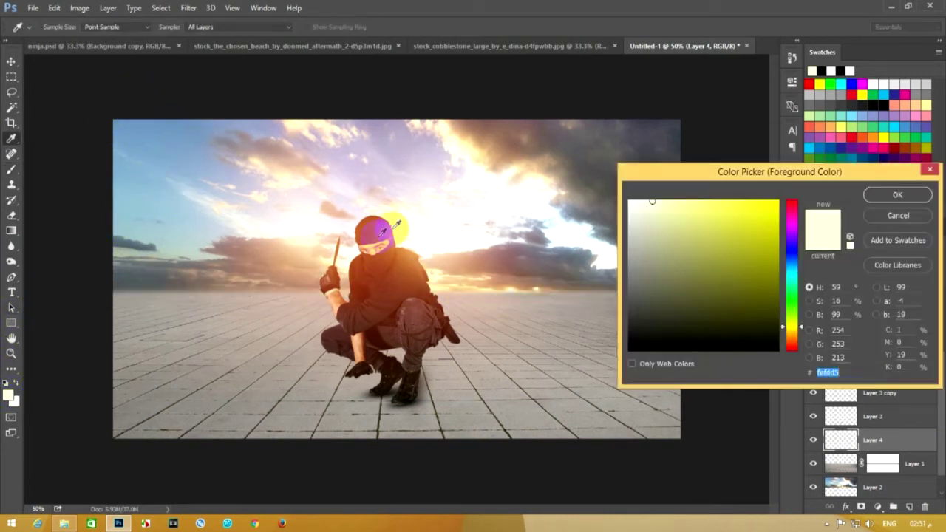
click(513, 286)
click(878, 201)
drag(103, 290, 686, 285)
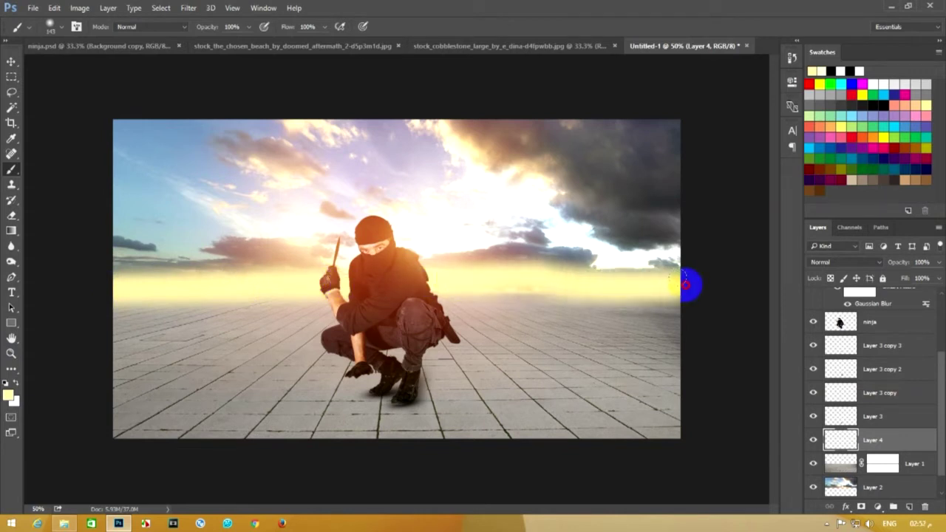
Soften the painted band with a 133 px Gaussian Blur and duplicate the layer
click(189, 9)
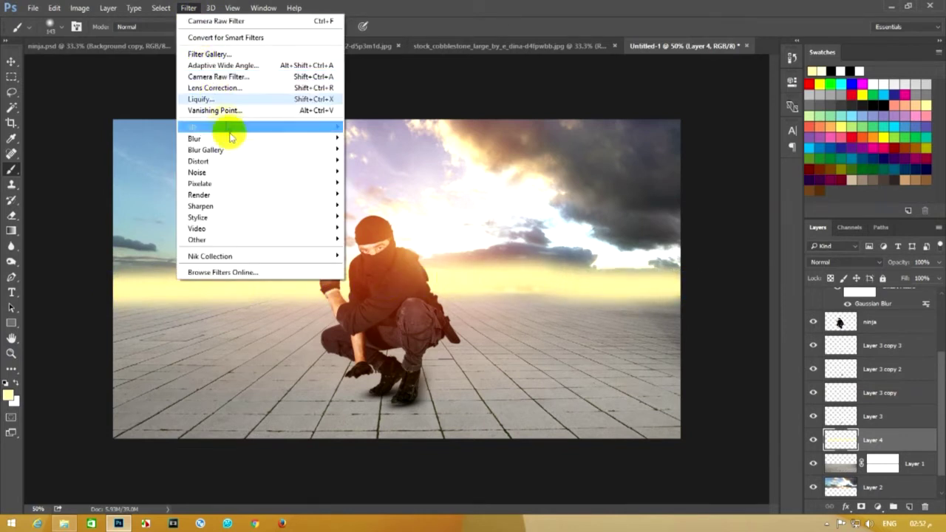
mouse_move(195, 139)
click(390, 185)
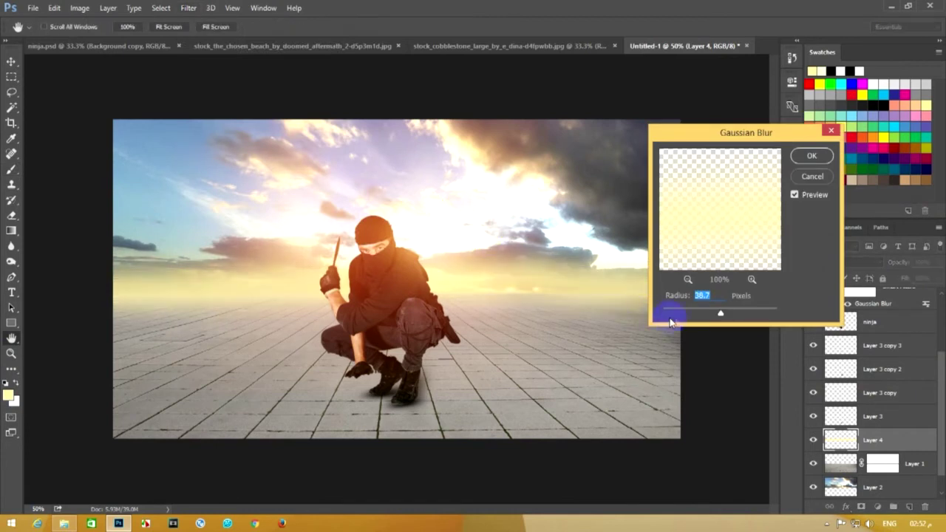
click(739, 313)
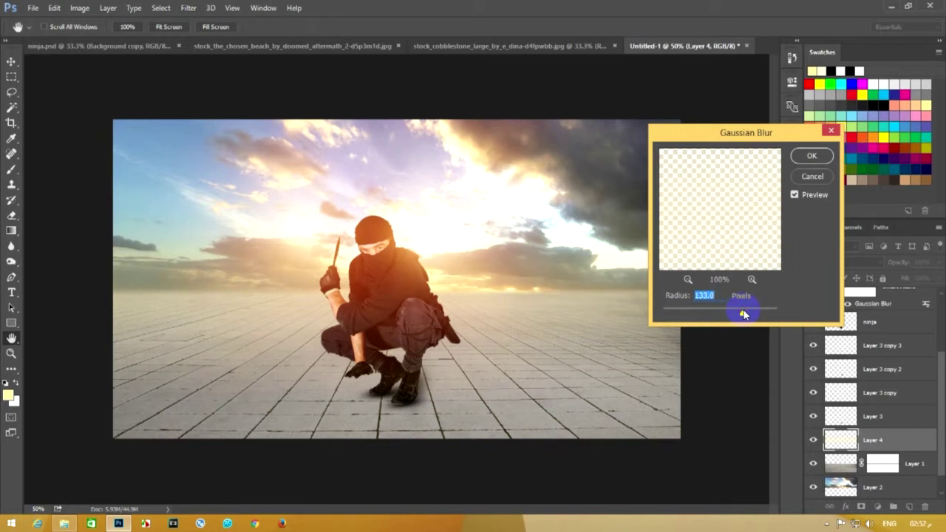
click(811, 156)
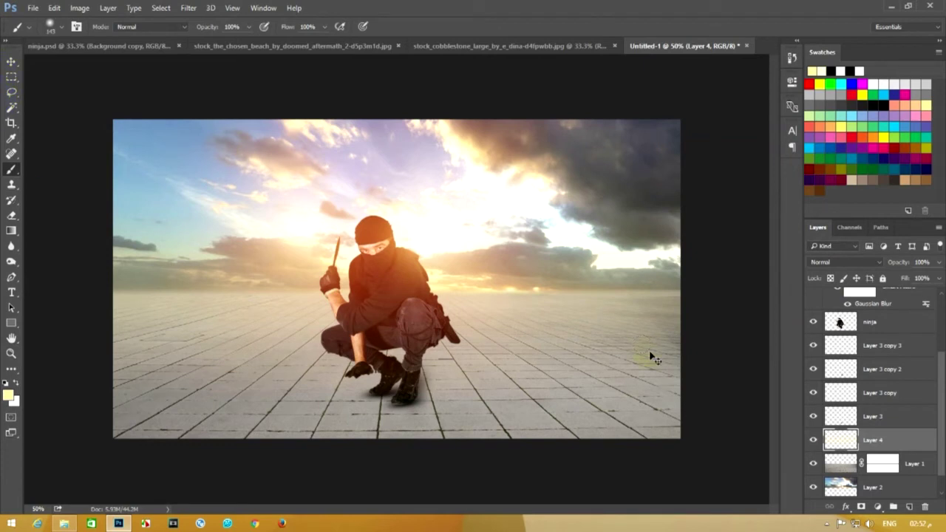
key(ctrl+j)
Squash the duplicated glow to 33.33% height and move it onto the horizon
click(11, 60)
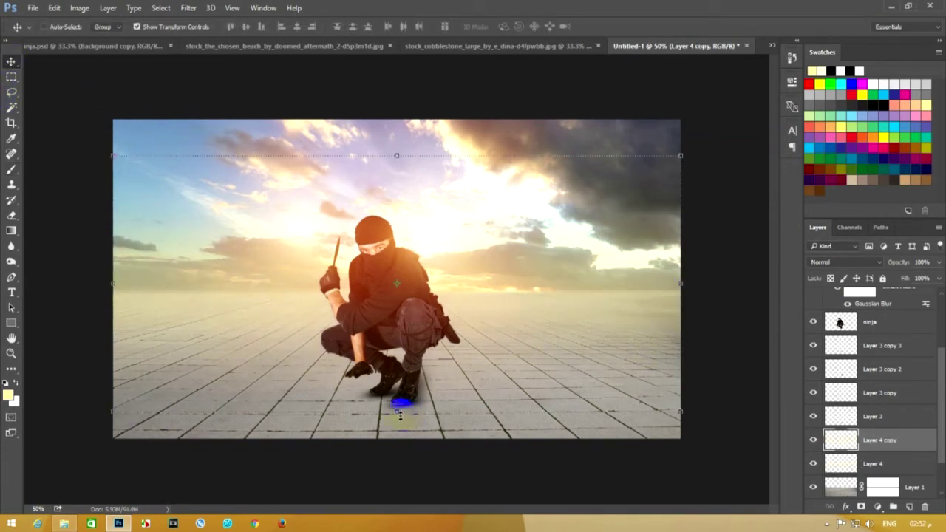
drag(399, 414, 397, 289)
drag(468, 229, 467, 289)
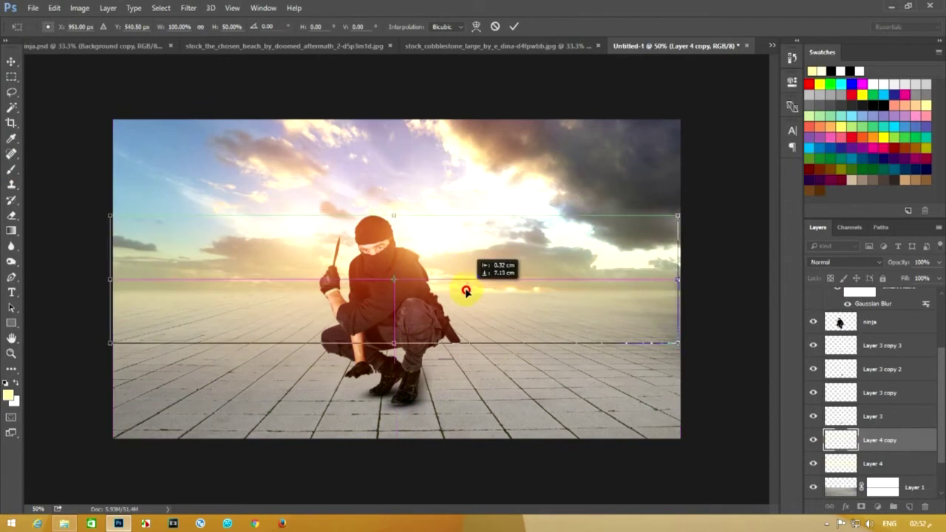
mouse_move(394, 342)
mouse_down()
mouse_move(469, 297)
mouse_move(533, 300)
mouse_up()
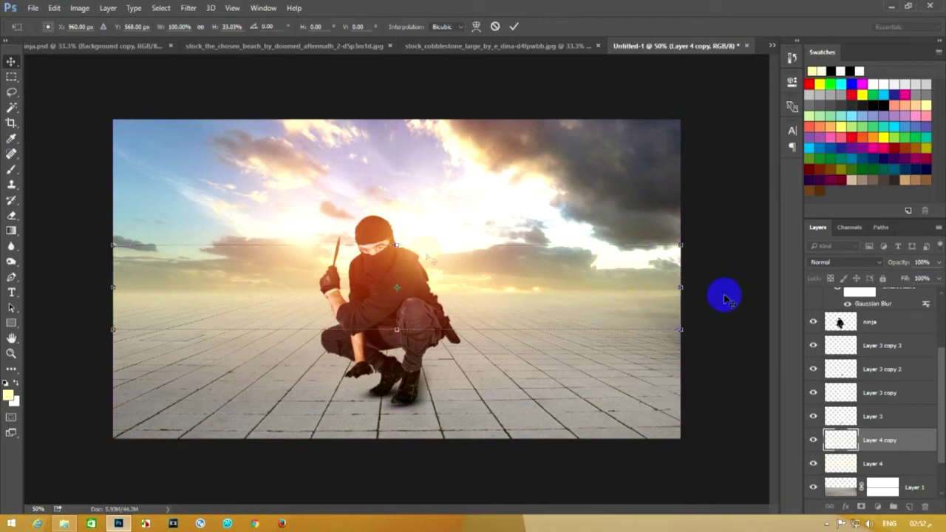
key(Return)
Browse the brush presets, then select the top light-burst layer
key(m)
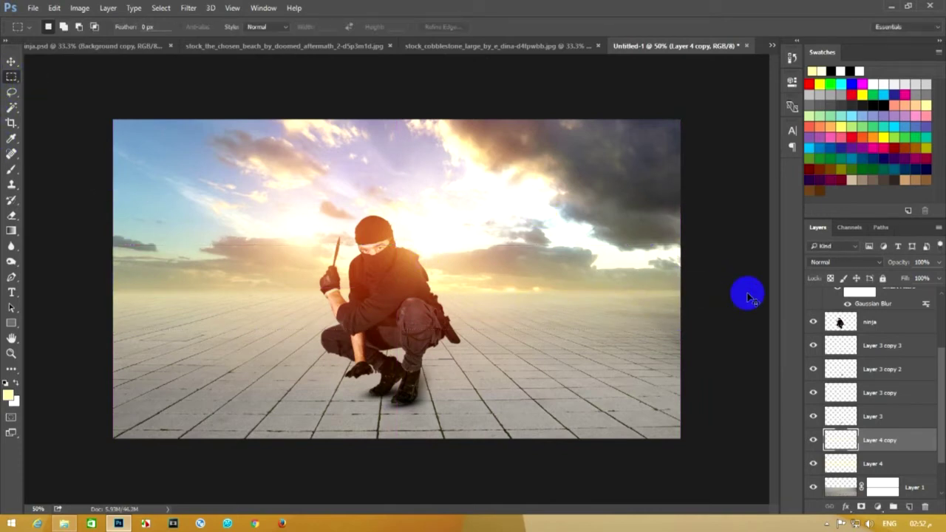
key(ctrl+minus)
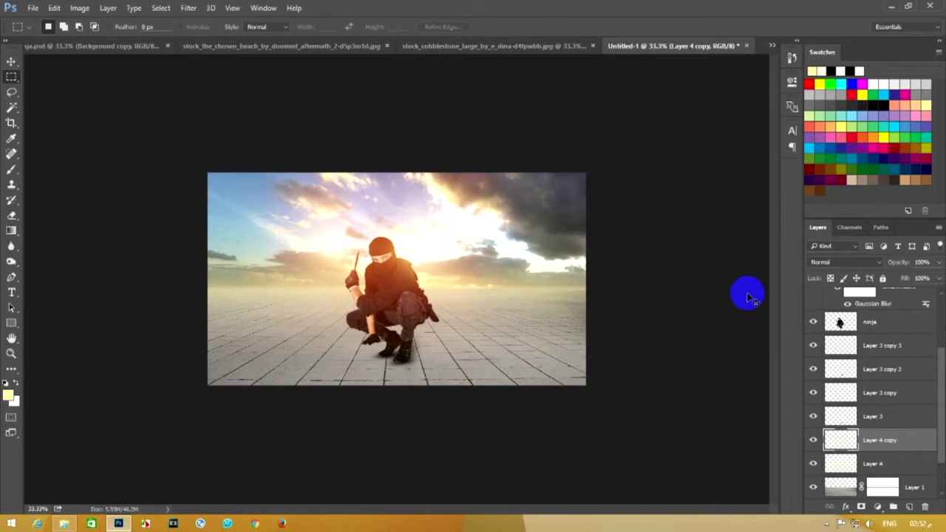
key(ctrl+plus)
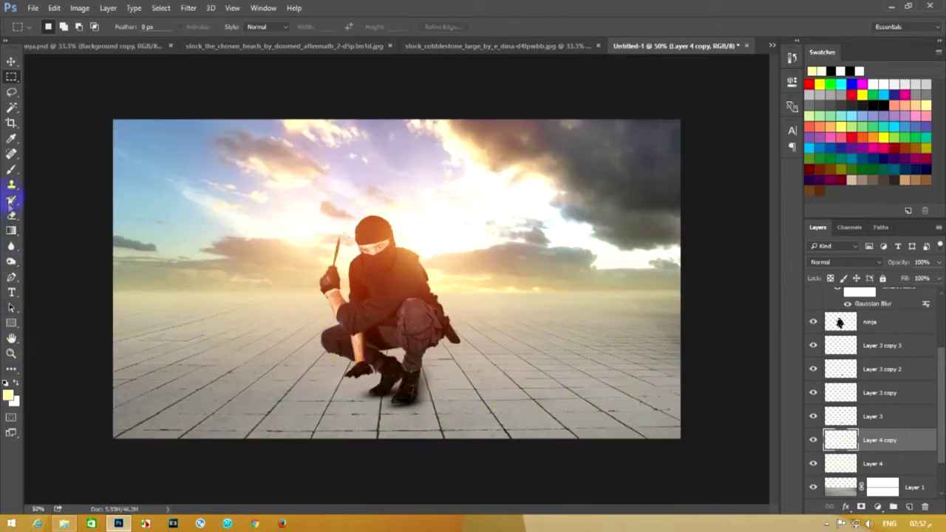
click(11, 170)
click(50, 27)
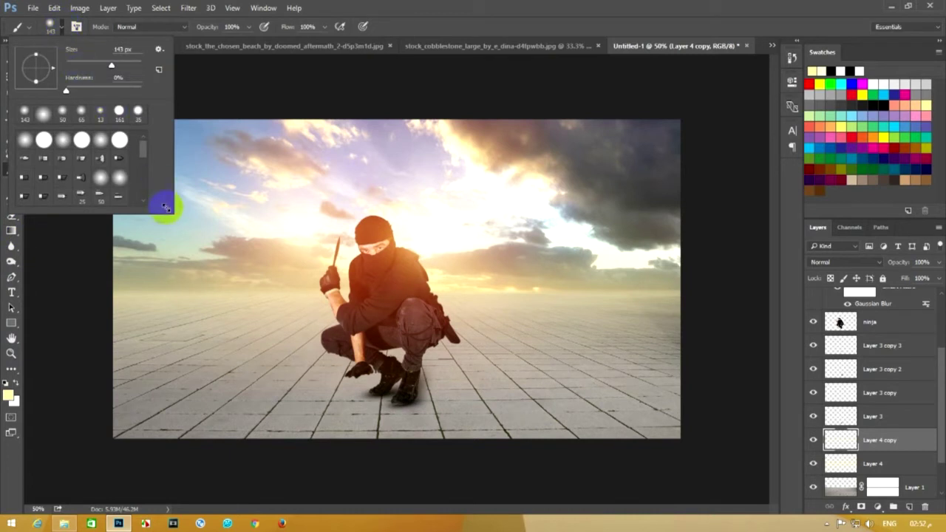
drag(165, 206, 277, 342)
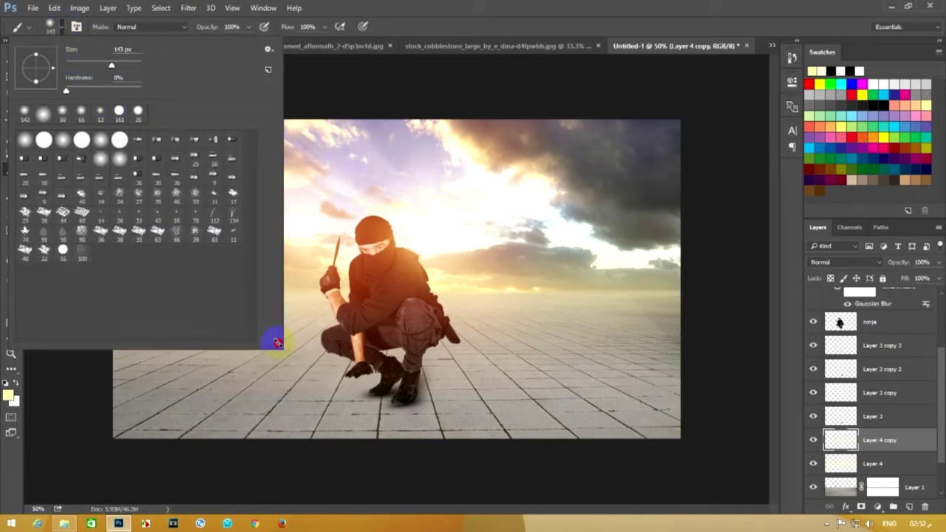
drag(277, 342, 244, 272)
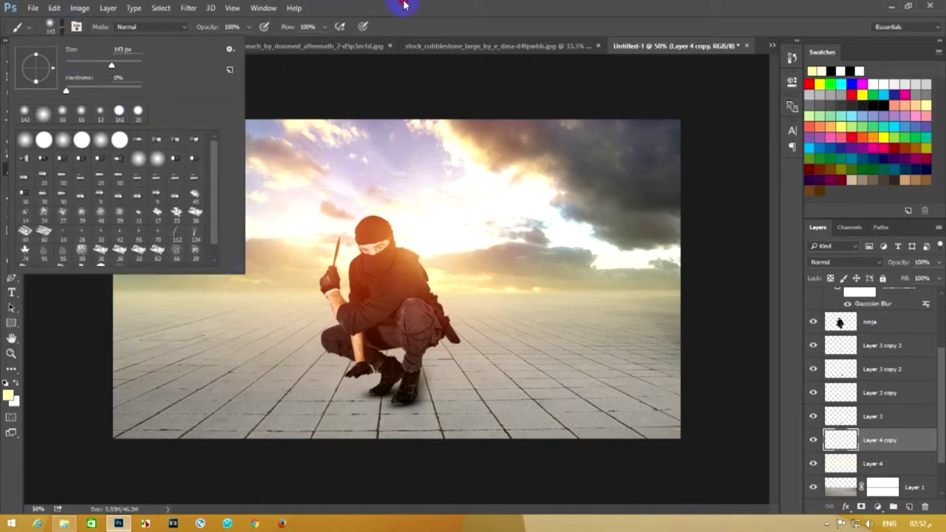
click(403, 5)
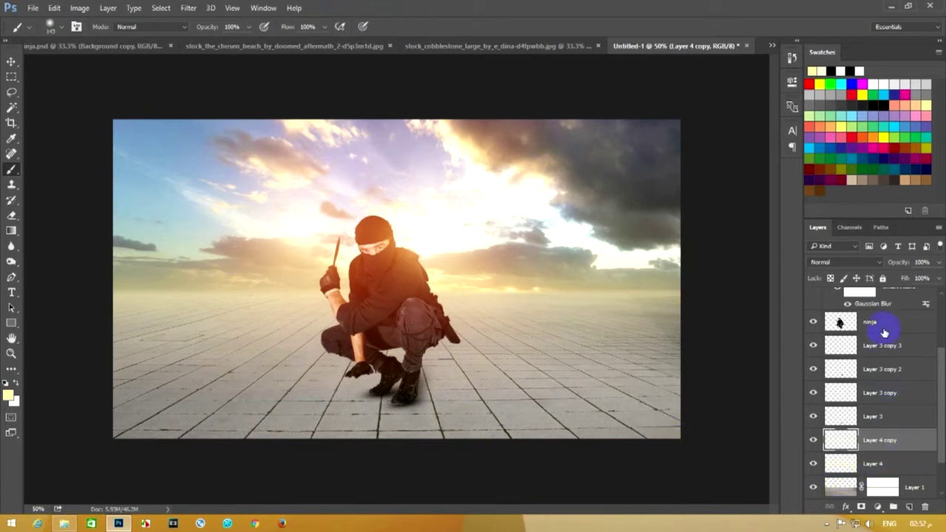
scroll(884, 332, up, 3)
click(903, 302)
Merge the visible image into a new Layer 5, discarding a trial Color Balance adjustment
click(916, 507)
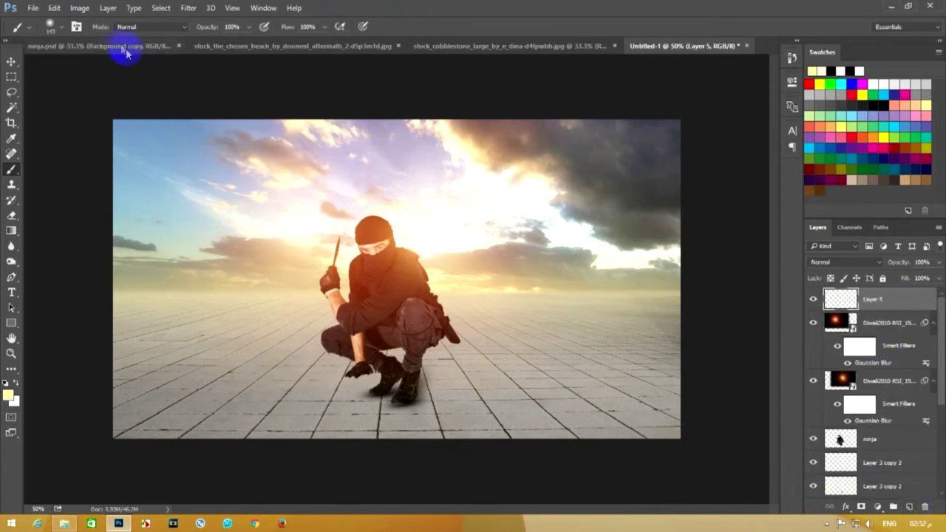
click(79, 8)
click(106, 180)
click(578, 147)
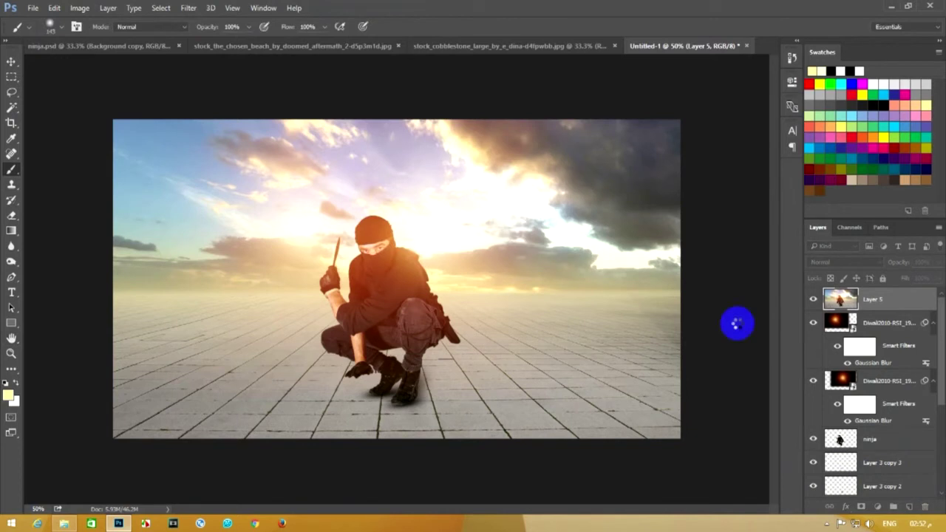
click(877, 507)
click(859, 385)
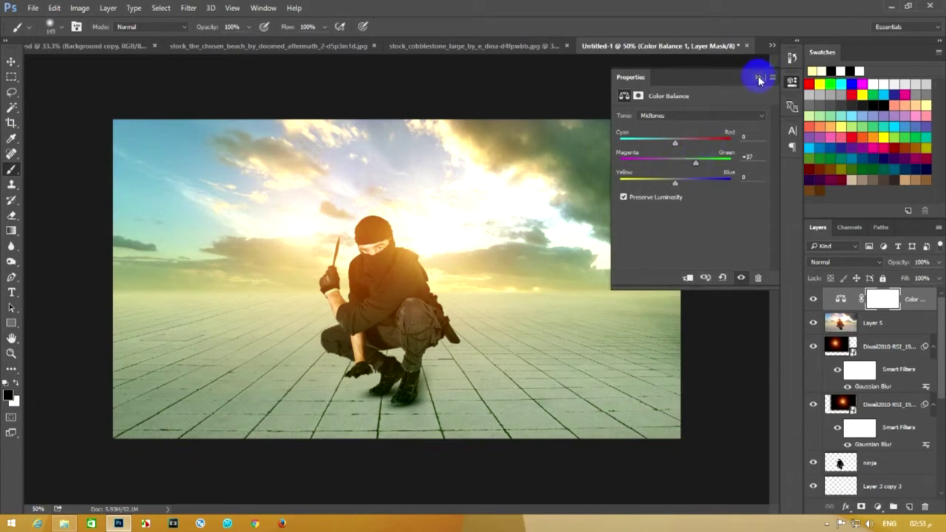
click(758, 77)
key(Delete)
Give Layer 5 raised Camera Raw Clarity and a −13 post-crop vignette
click(189, 8)
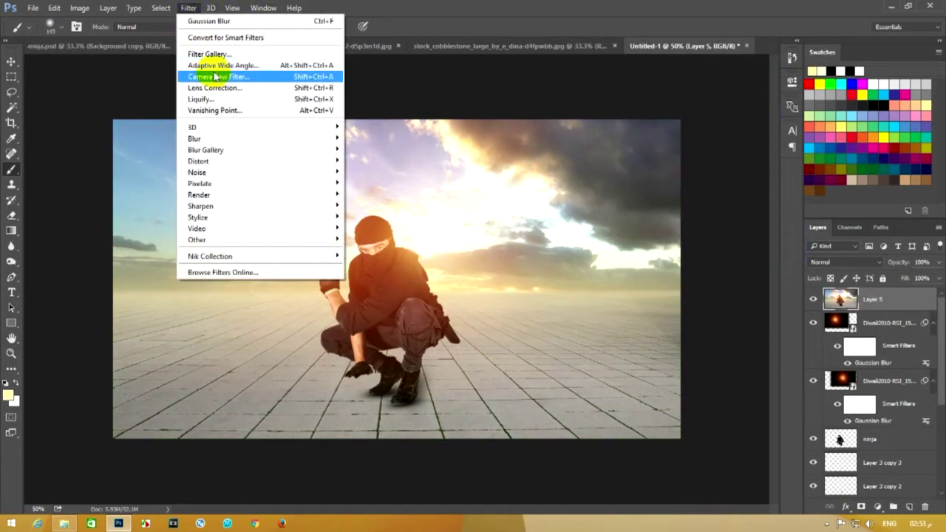
click(214, 76)
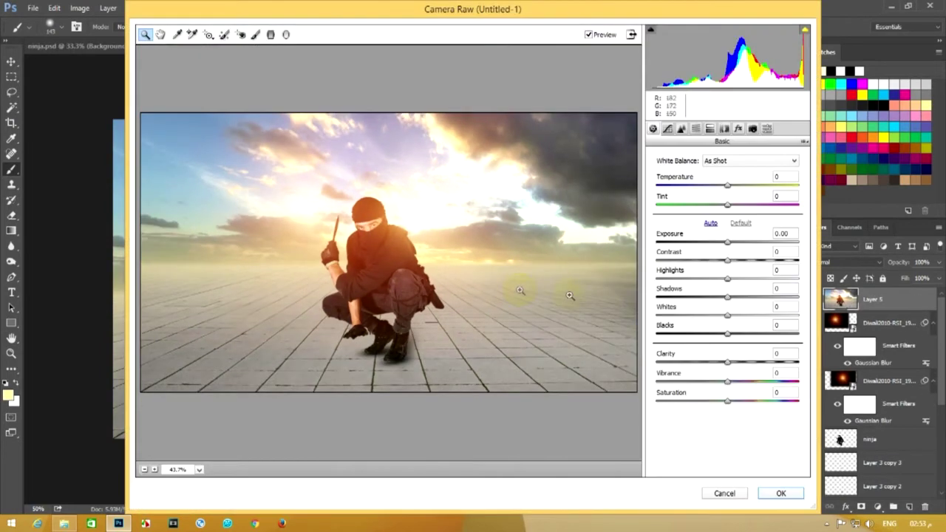
drag(727, 362, 739, 364)
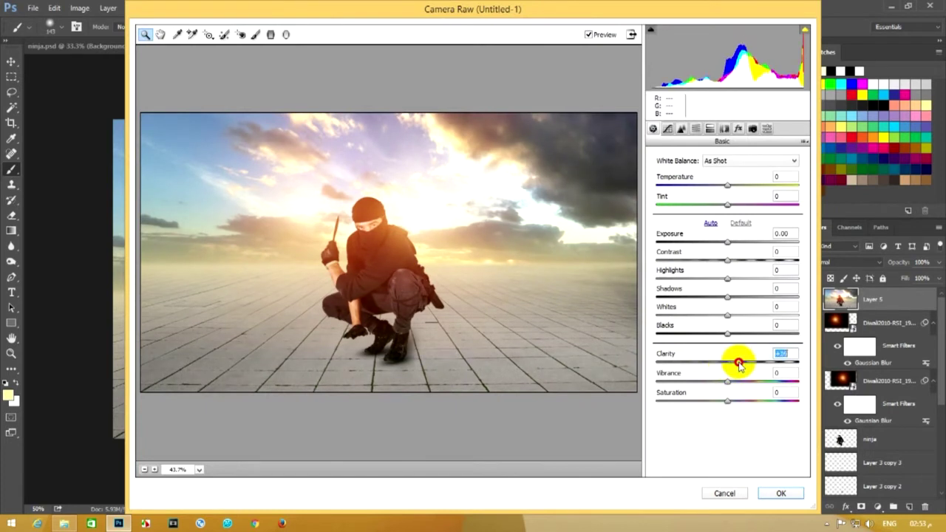
click(738, 128)
drag(697, 282, 719, 286)
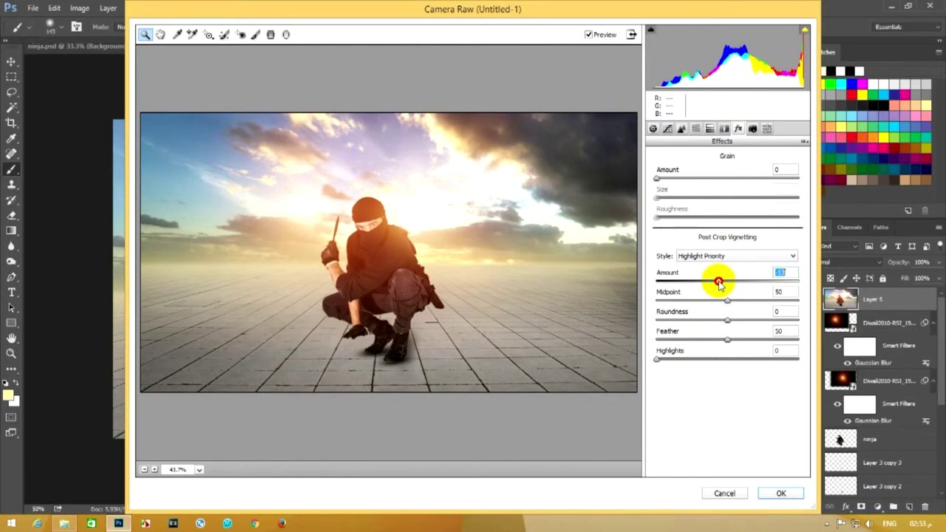
click(781, 492)
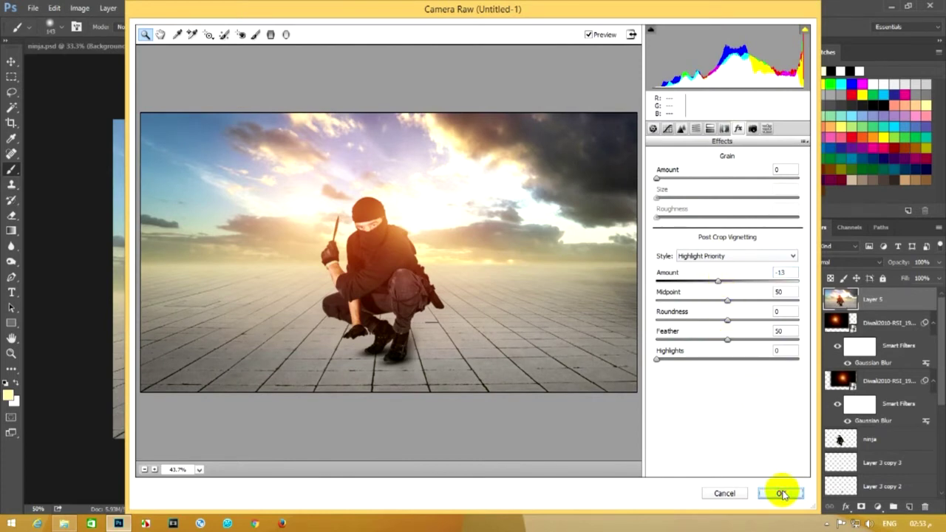
click(189, 8)
mouse_move(210, 256)
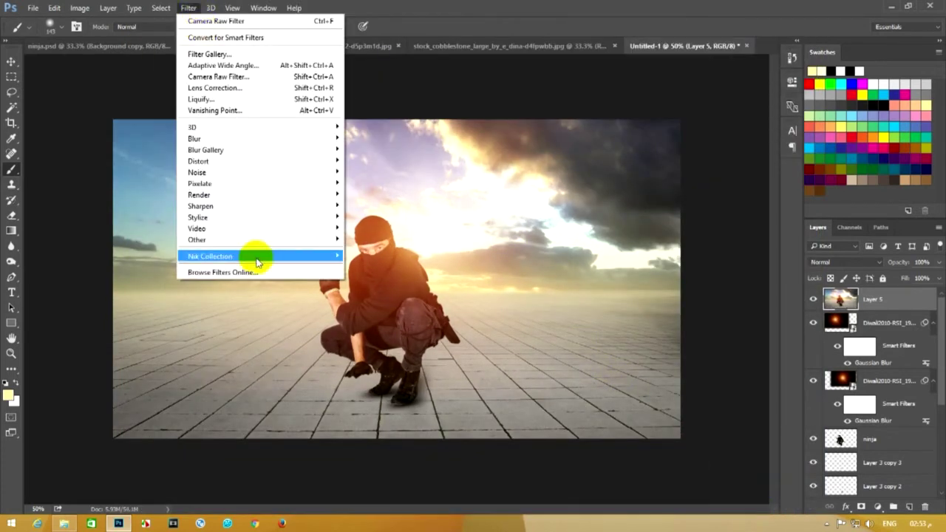
click(399, 291)
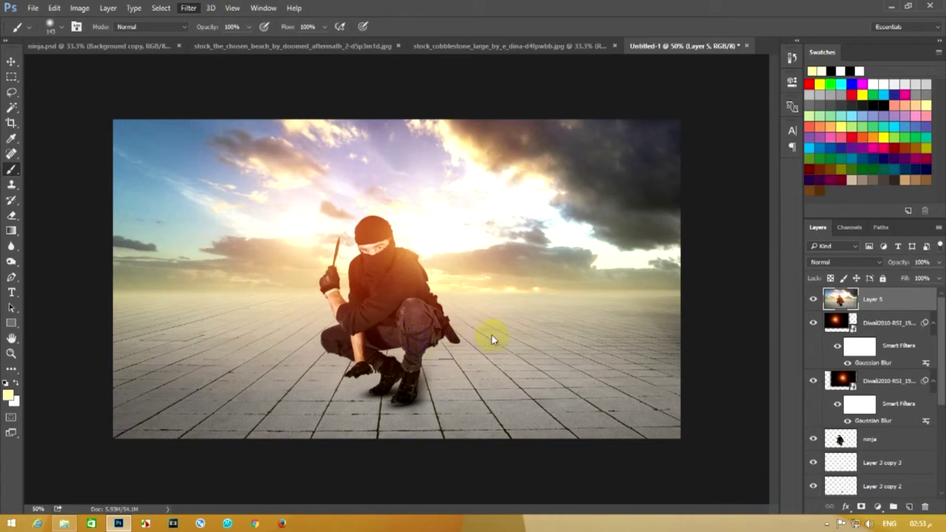
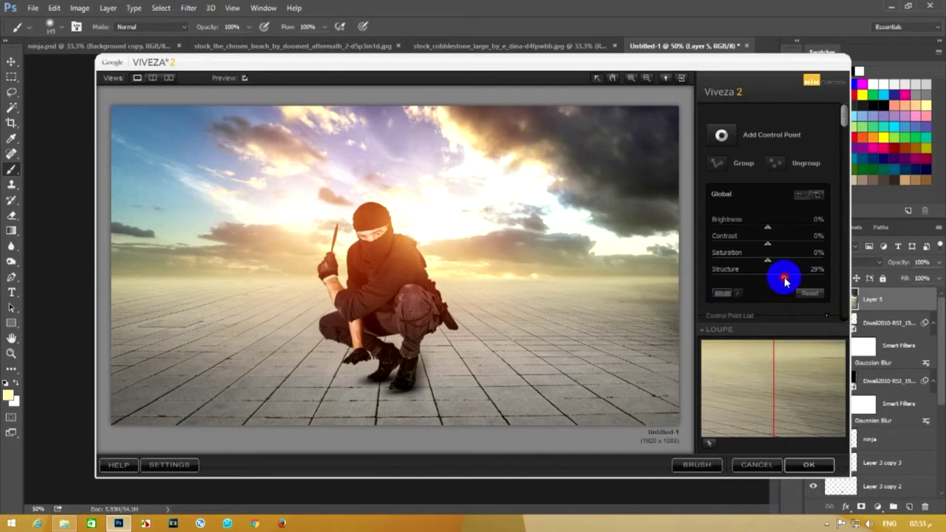
Apply Viveza with 29% saturation, then add a Color Balance adjustment layer on top
drag(768, 259, 788, 261)
click(809, 465)
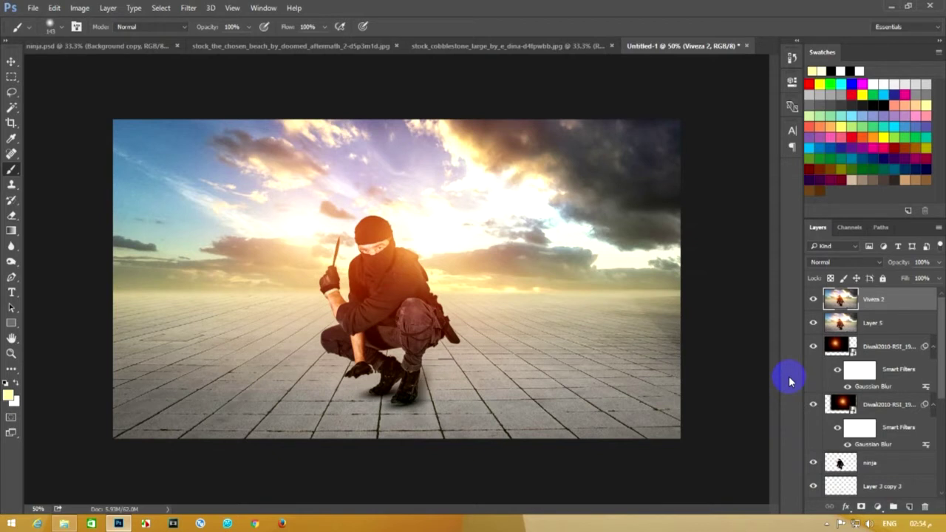
click(876, 508)
click(820, 375)
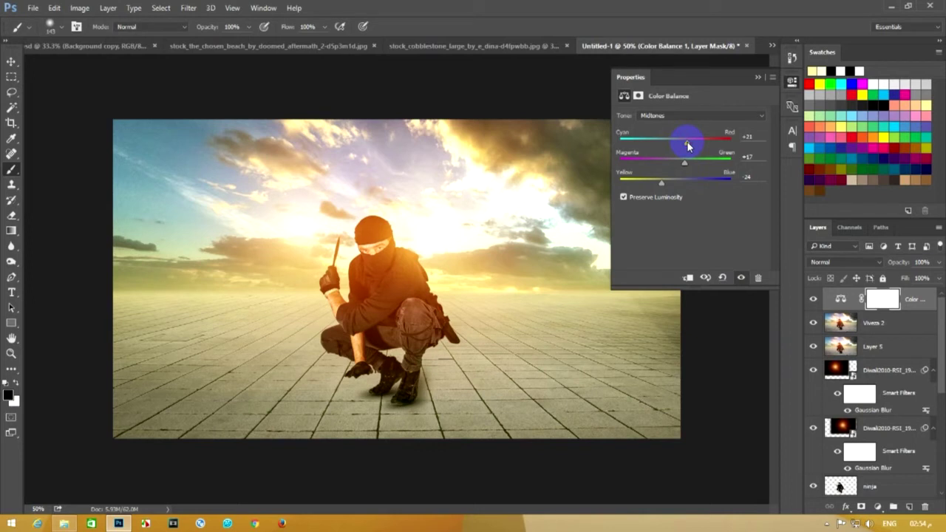
click(760, 77)
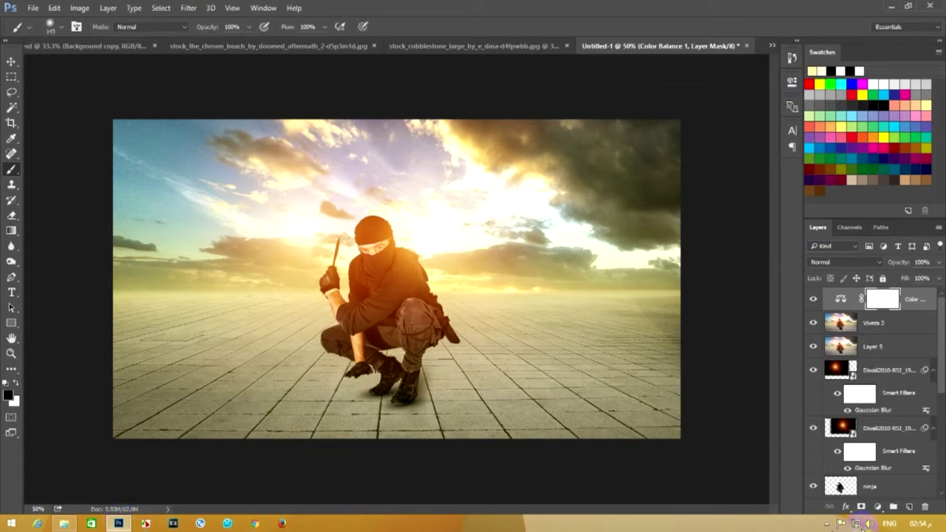
click(826, 523)
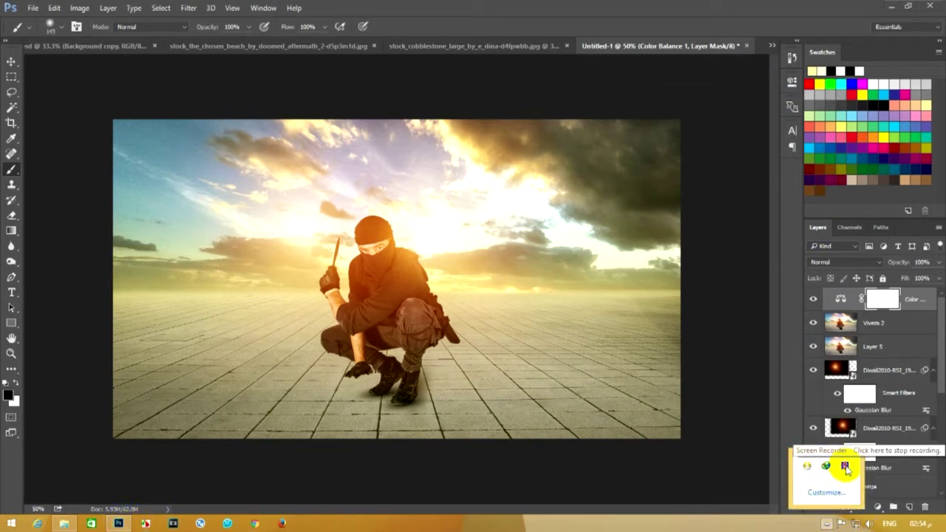
click(845, 467)
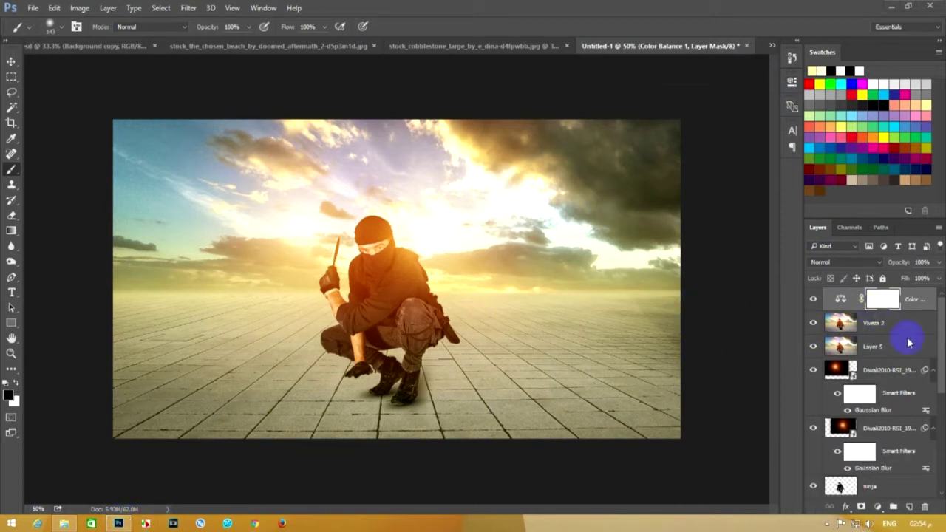
key(Delete)
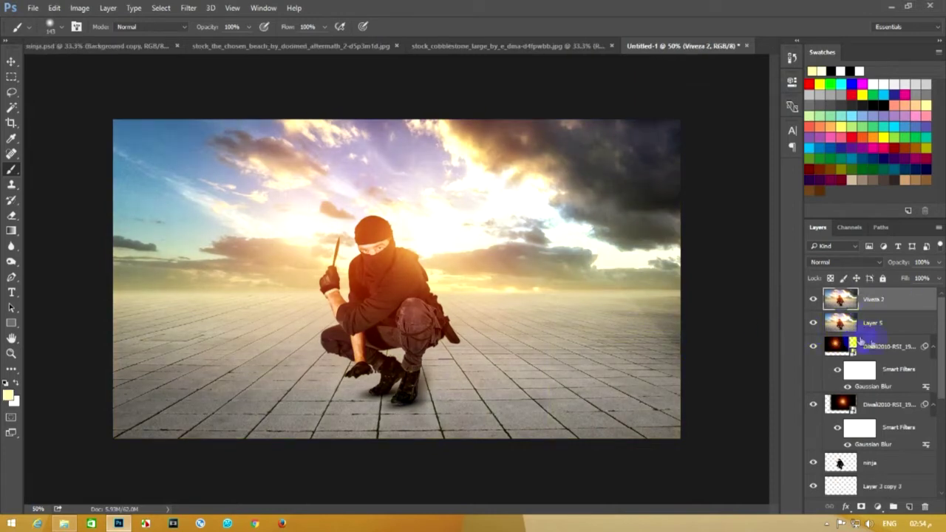
Drag the shuriken picture from the خامات folder into the Photoshop ninja composition
click(64, 523)
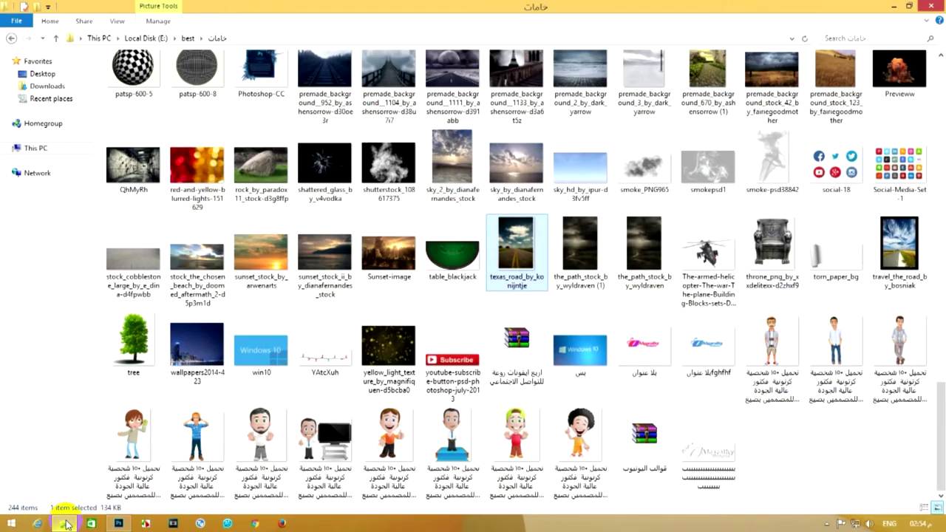
click(65, 523)
click(188, 8)
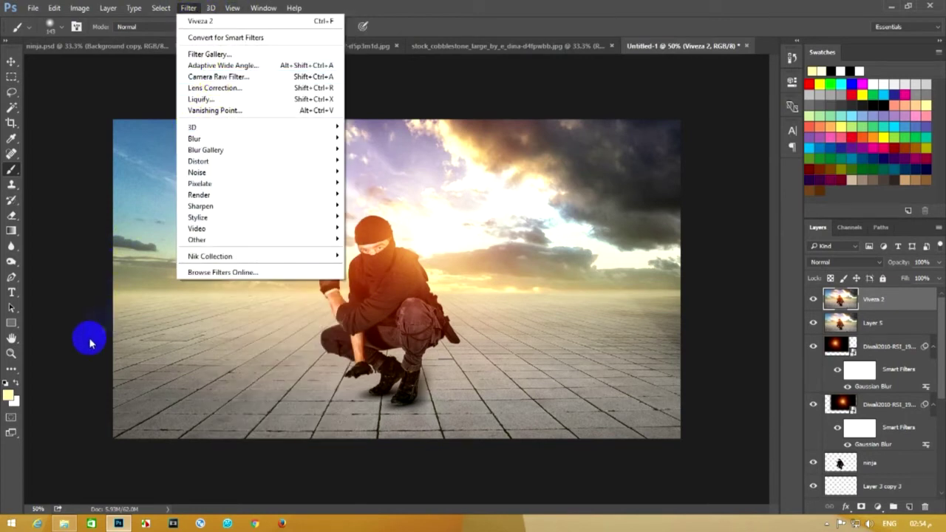
click(56, 526)
scroll(413, 200, up, 5)
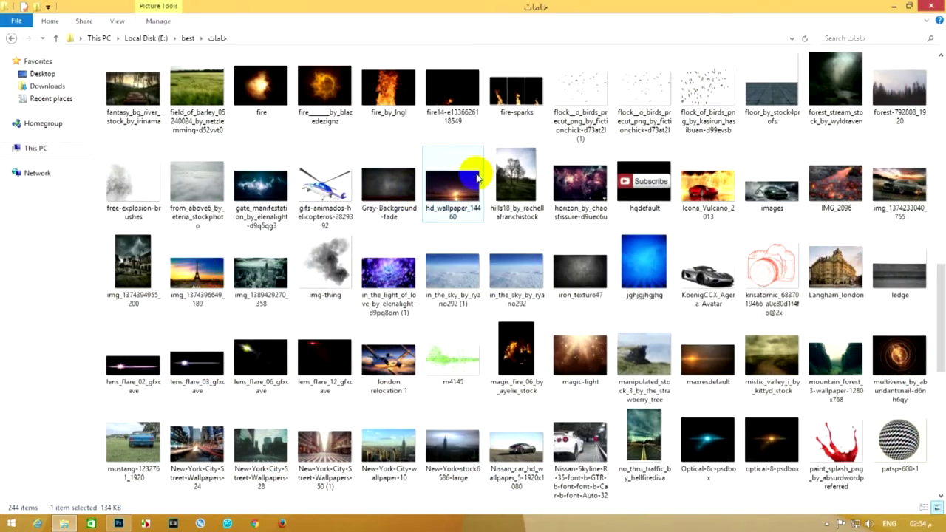
scroll(475, 179, up, 5)
scroll(601, 201, up, 5)
mouse_move(517, 232)
mouse_down()
mouse_move(354, 442)
mouse_move(439, 375)
mouse_move(441, 325)
mouse_up()
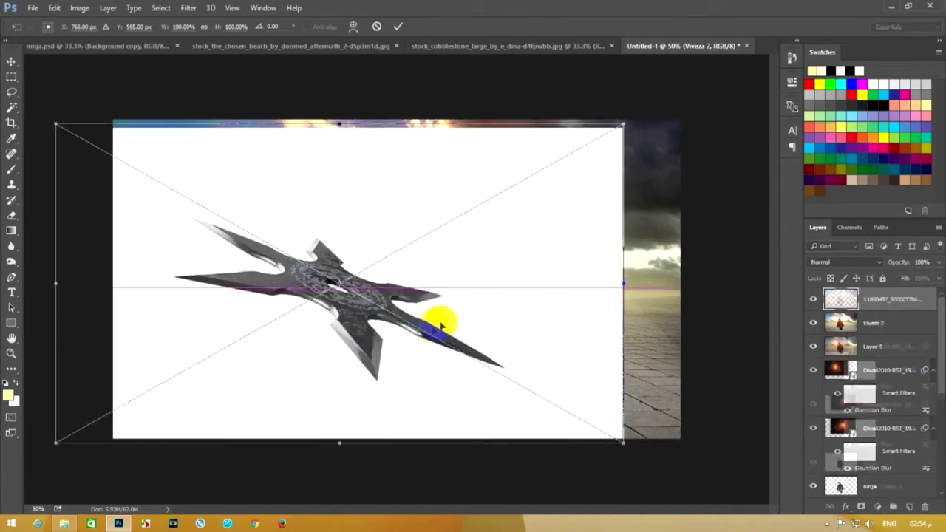
Commit and rasterize the shuriken, then delete its white background selected with the Magic Wand
double_click(152, 241)
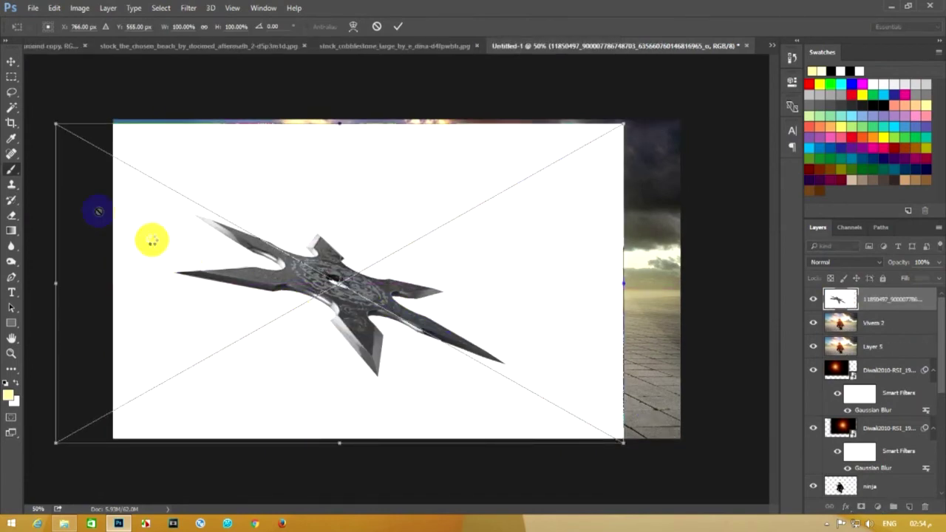
click(12, 111)
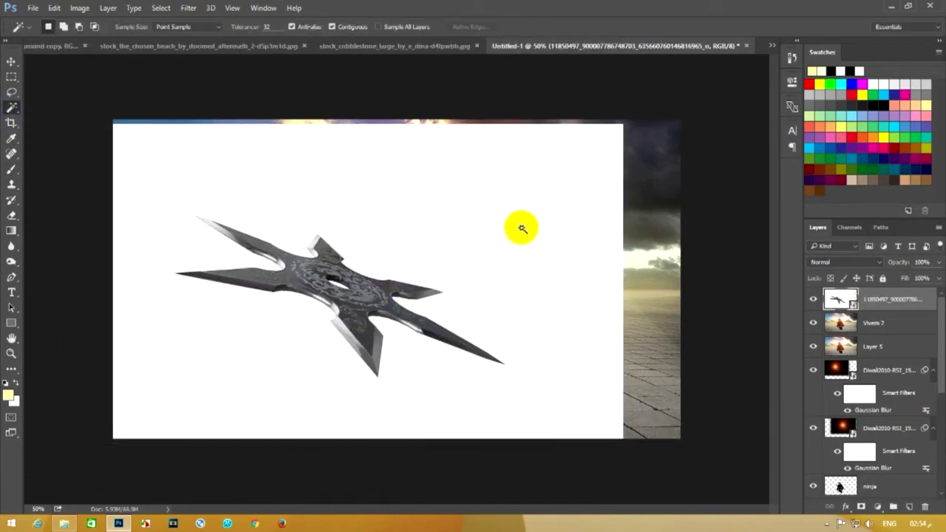
click(575, 262)
right_click(577, 262)
click(721, 273)
key(Delete)
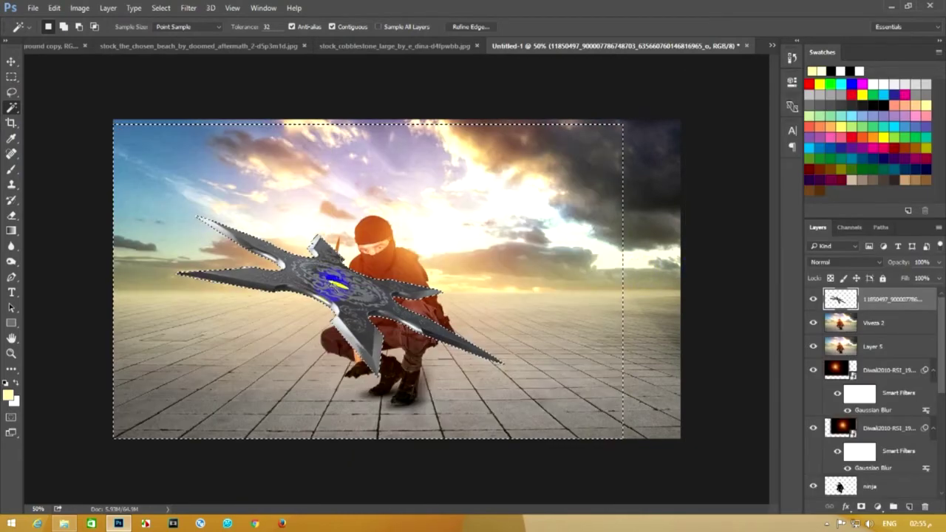
key(ctrl+d)
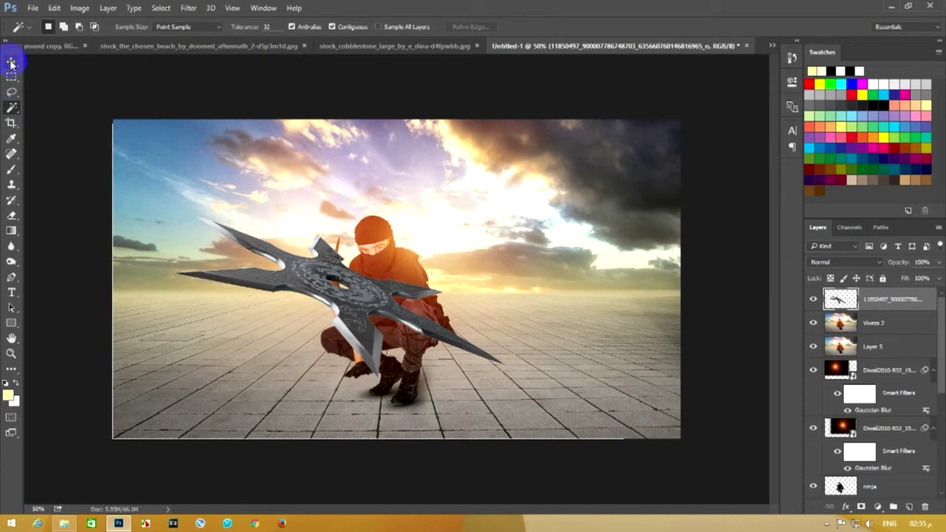
click(11, 63)
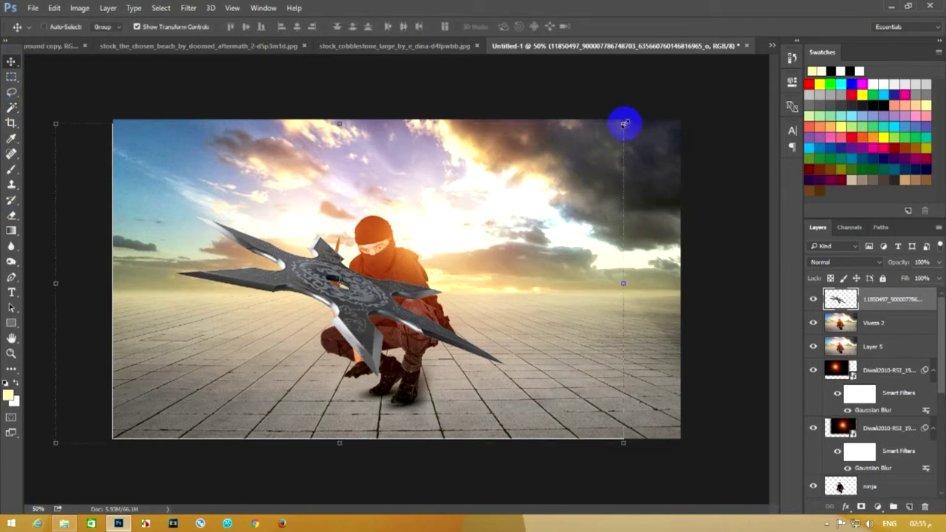
Shrink the shuriken and move it next to the ninja's hand
mouse_move(624, 124)
mouse_down()
mouse_move(296, 405)
mouse_move(185, 380)
mouse_move(407, 377)
mouse_up()
drag(351, 399, 316, 334)
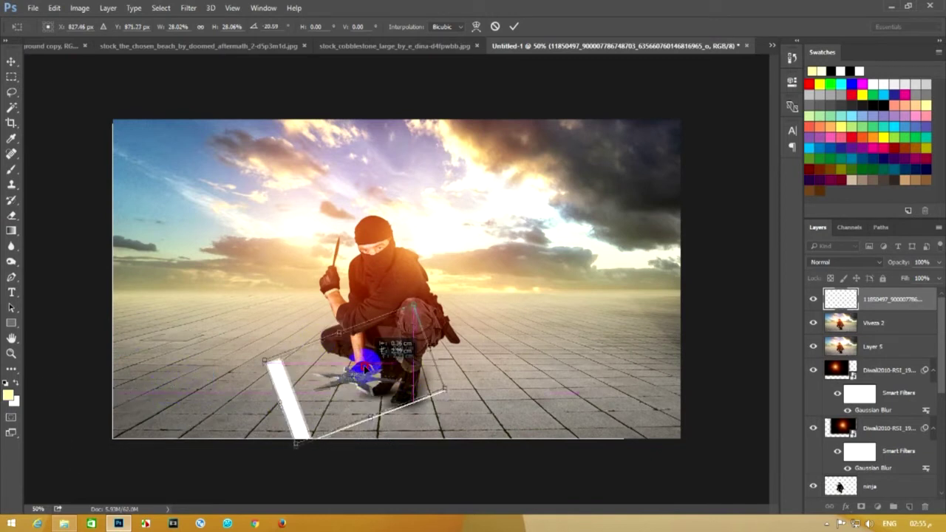
key(Return)
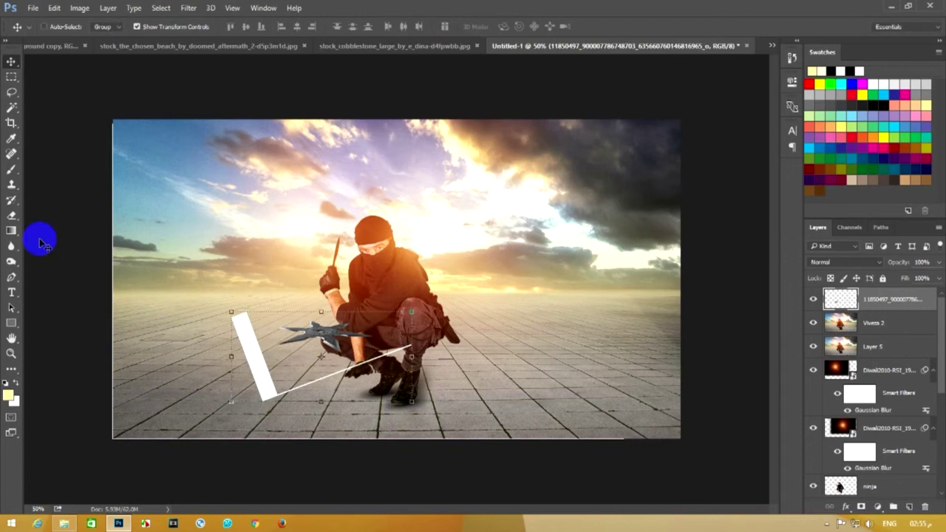
click(11, 77)
mouse_move(146, 237)
mouse_down()
mouse_move(243, 416)
mouse_move(274, 432)
mouse_up()
click(178, 330)
Erase the leftover white strips with the Polygonal Lasso and move the shuriken onto the tiled floor
right_click(6, 94)
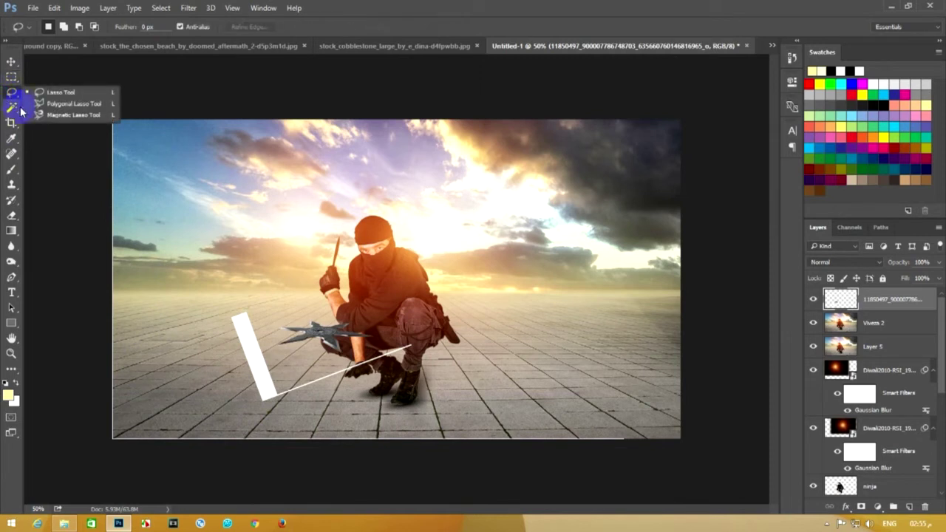
click(38, 103)
click(272, 380)
click(473, 396)
click(235, 445)
click(137, 266)
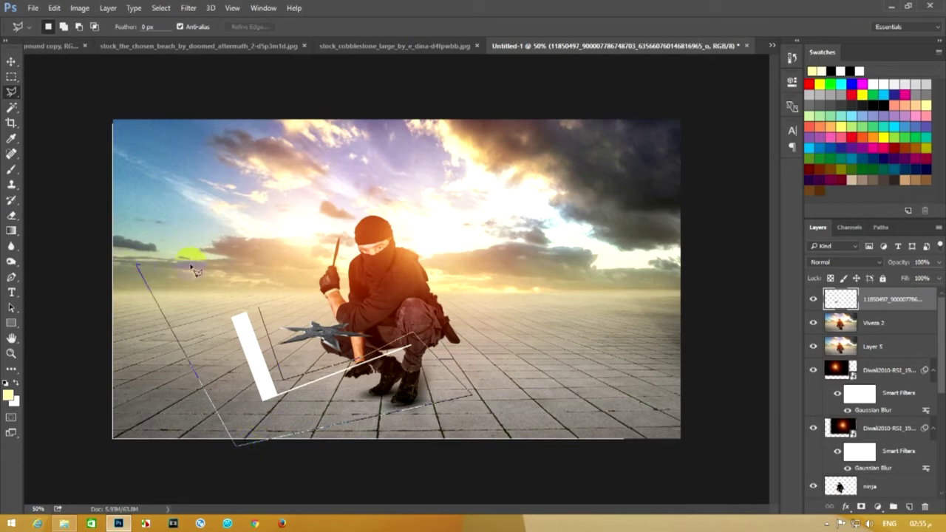
click(259, 307)
click(11, 77)
click(191, 133)
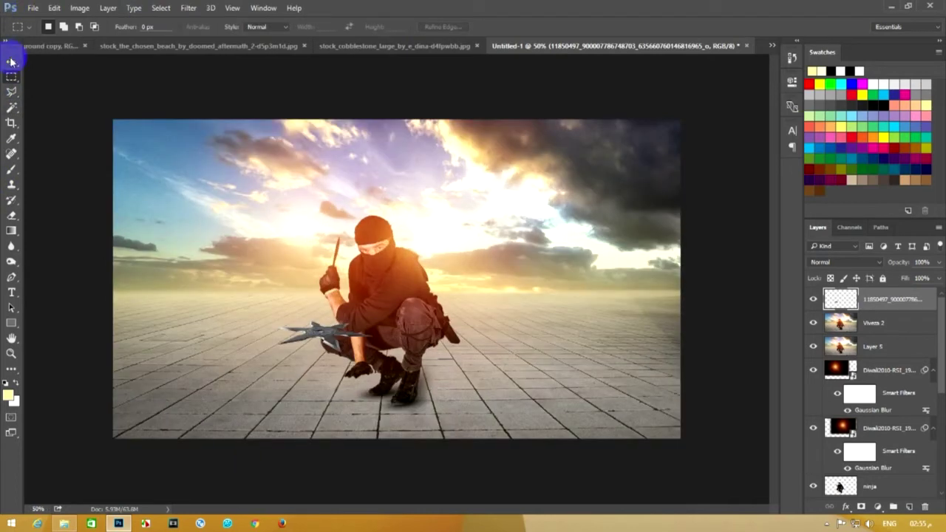
click(12, 61)
mouse_move(378, 320)
mouse_down()
mouse_move(398, 386)
mouse_move(443, 360)
mouse_up()
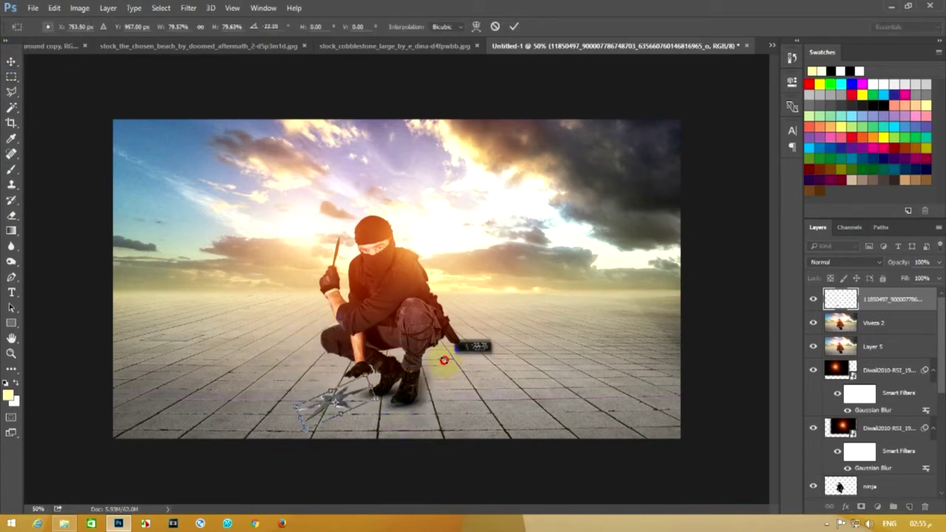
Tilt the shuriken on the tiles beside the boot at 100% zoom, then duplicate its layer
drag(353, 380, 379, 393)
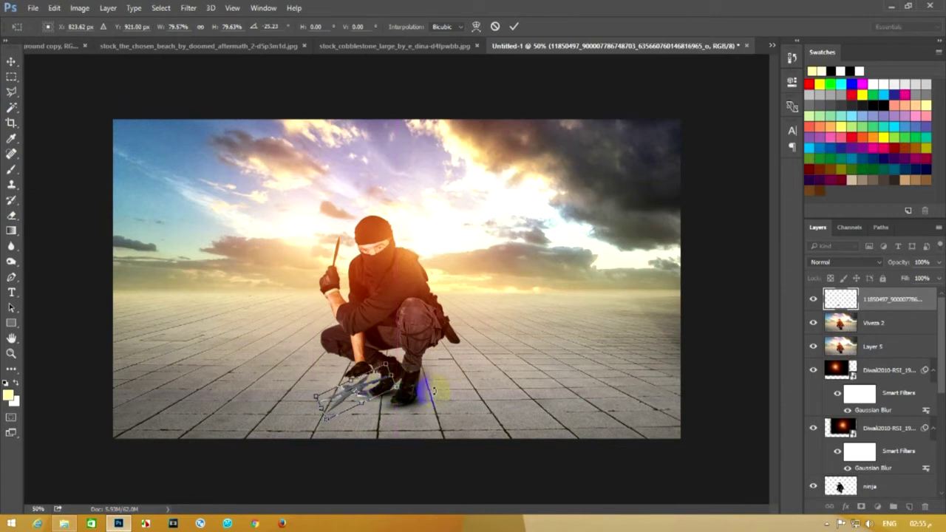
key(Return)
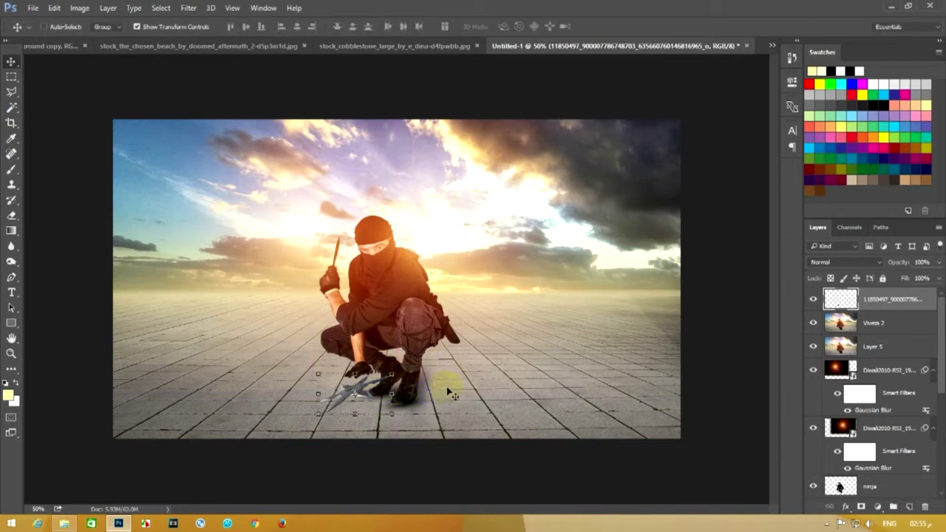
key(ctrl+plus)
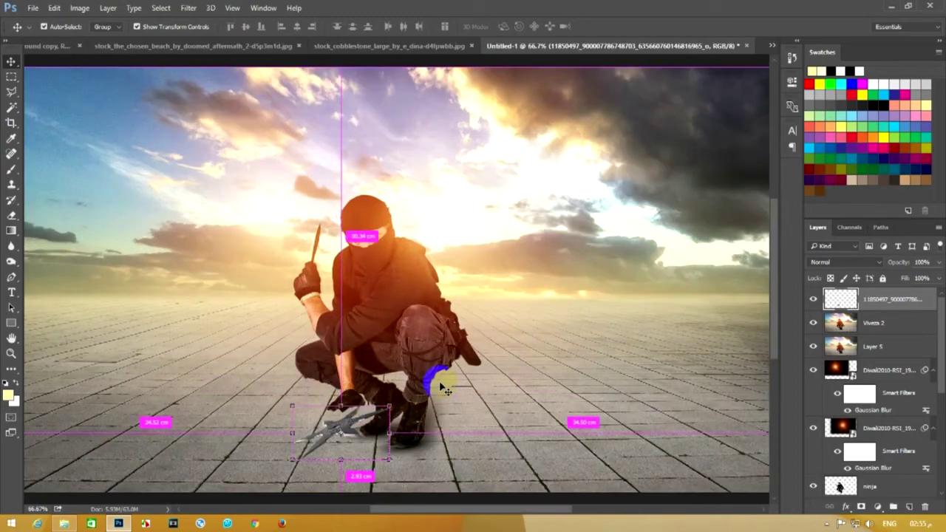
key(ctrl+plus)
mouse_move(435, 382)
mouse_down()
mouse_move(576, 173)
mouse_move(547, 179)
mouse_up()
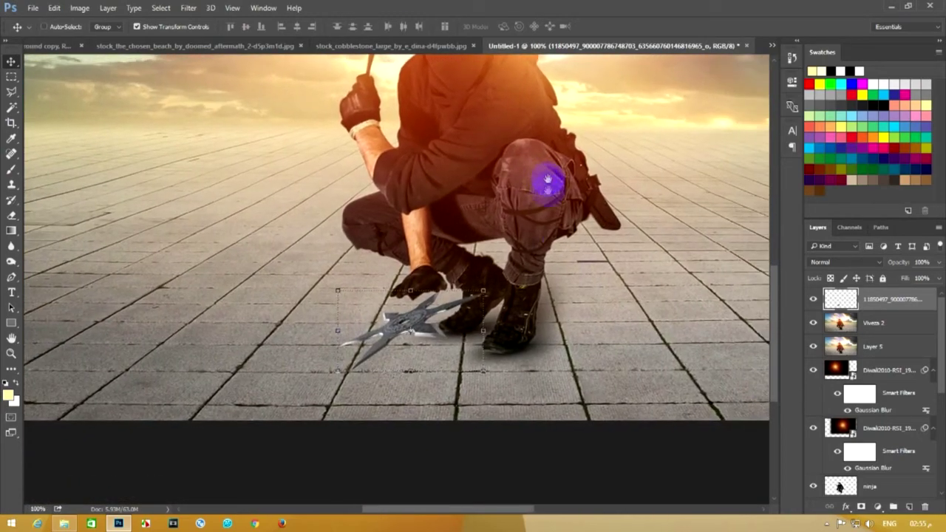
drag(495, 314, 496, 321)
mouse_move(433, 327)
mouse_down()
mouse_move(442, 319)
mouse_move(499, 336)
mouse_move(439, 327)
mouse_up()
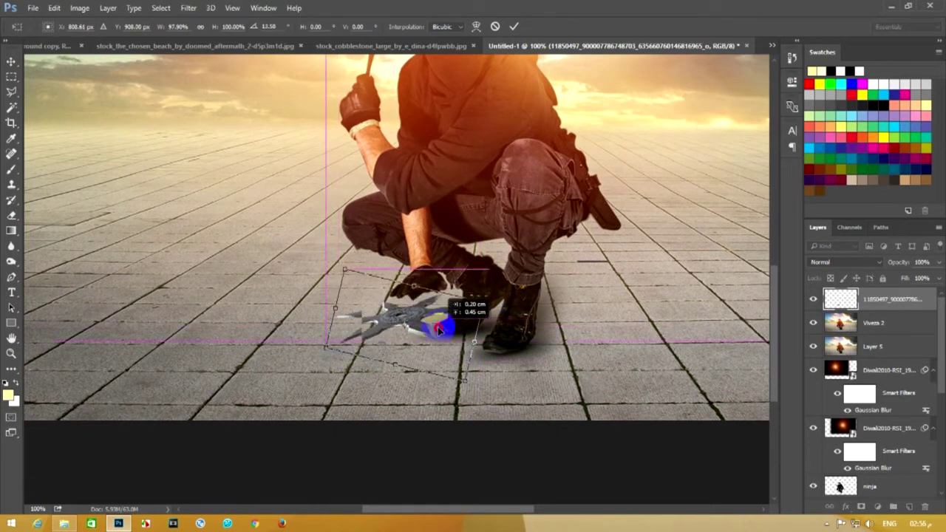
key(Return)
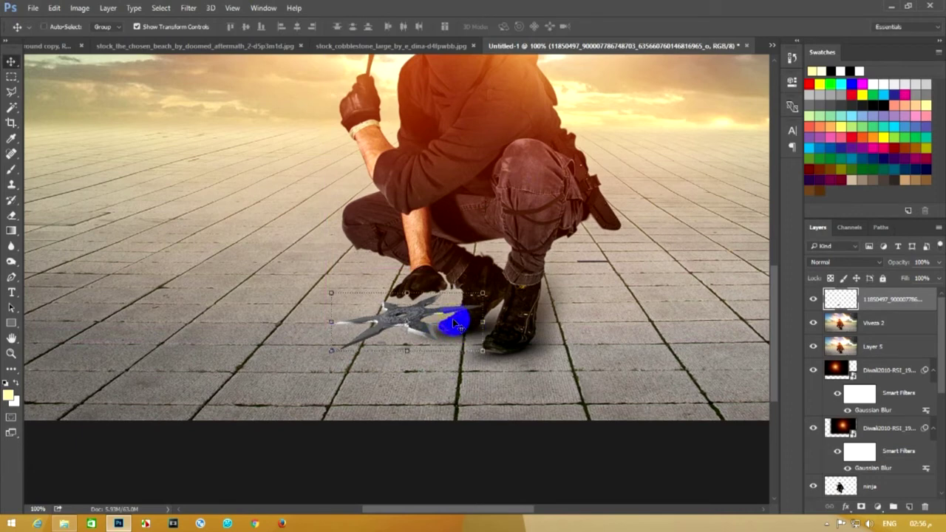
key(ctrl+j)
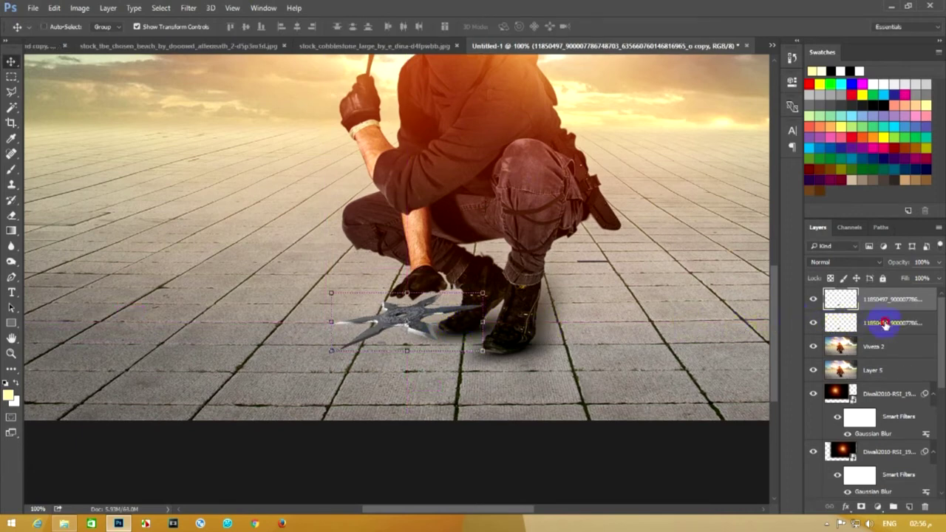
Soften the lower shuriken copy with a Gaussian Blur of a few pixels
click(882, 323)
click(188, 8)
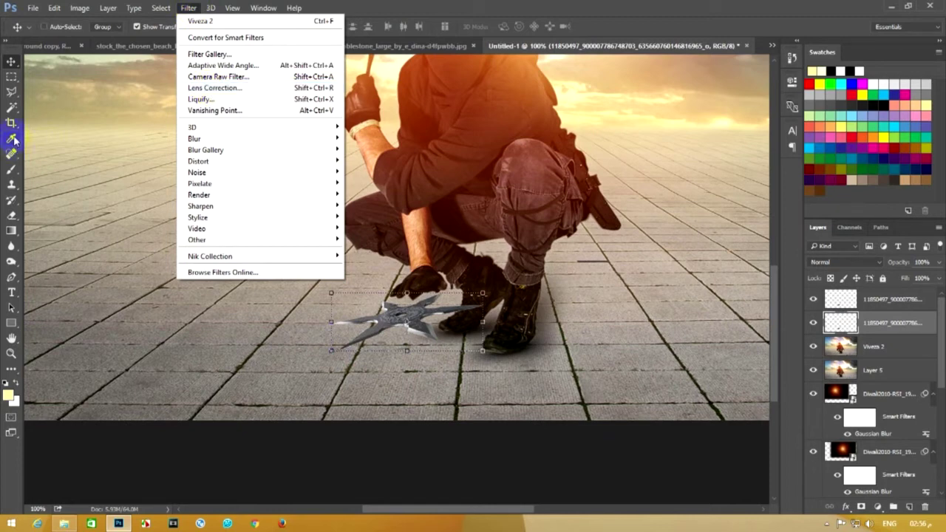
click(410, 185)
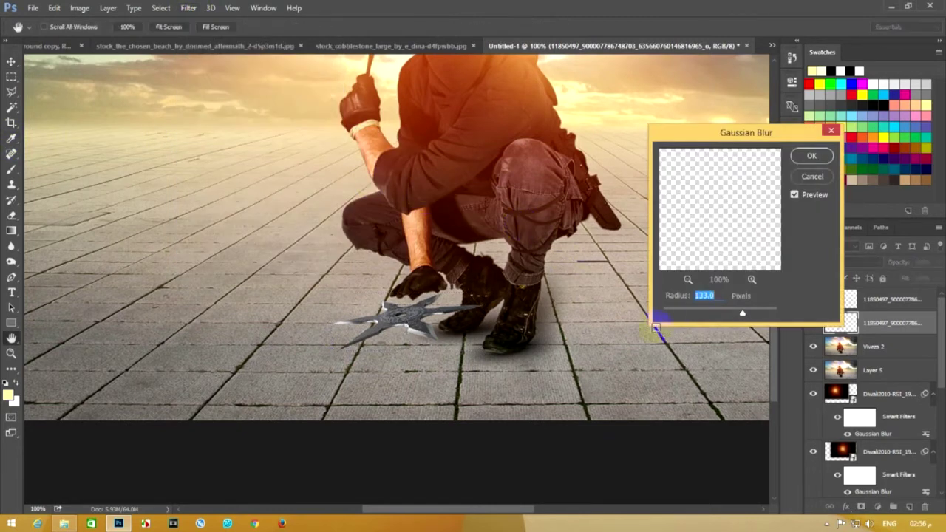
drag(710, 313, 683, 315)
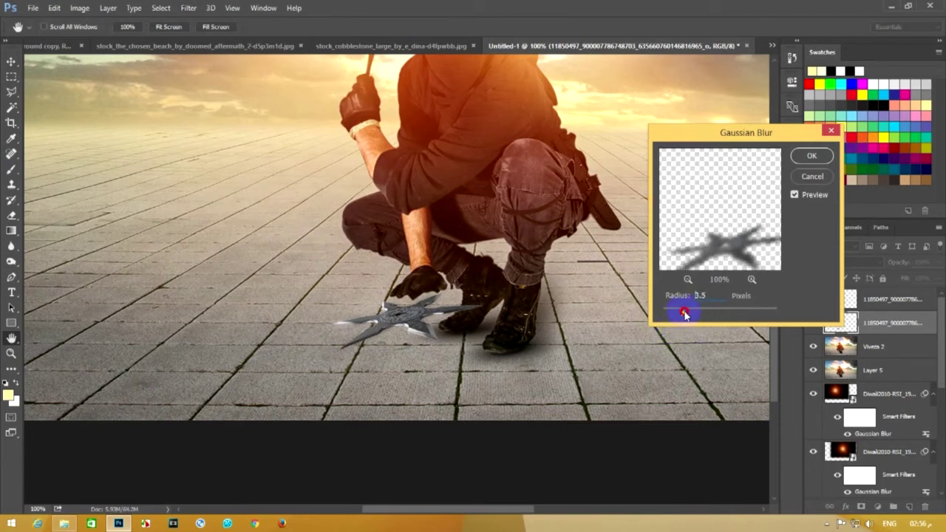
click(811, 155)
Rotate the shuriken about 5 degrees and apply a 3.5 px Gaussian Blur
key(v)
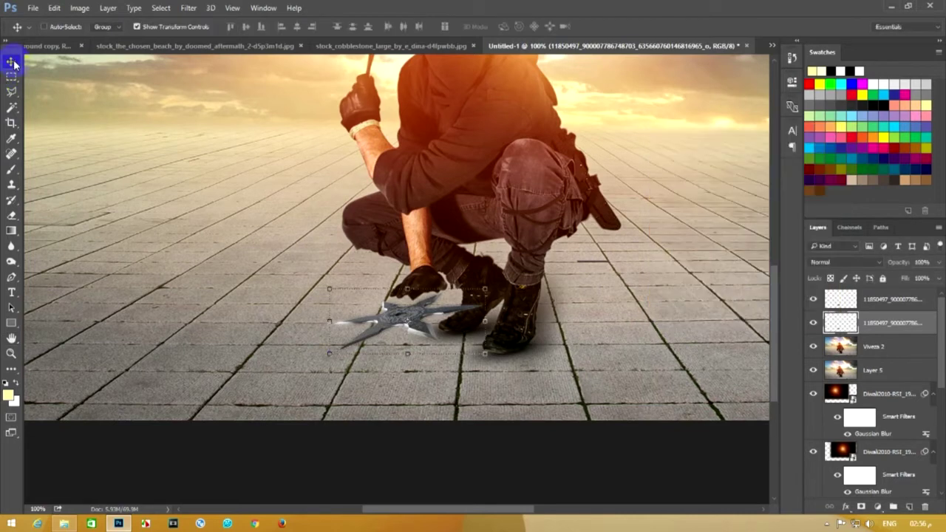
drag(502, 336, 494, 337)
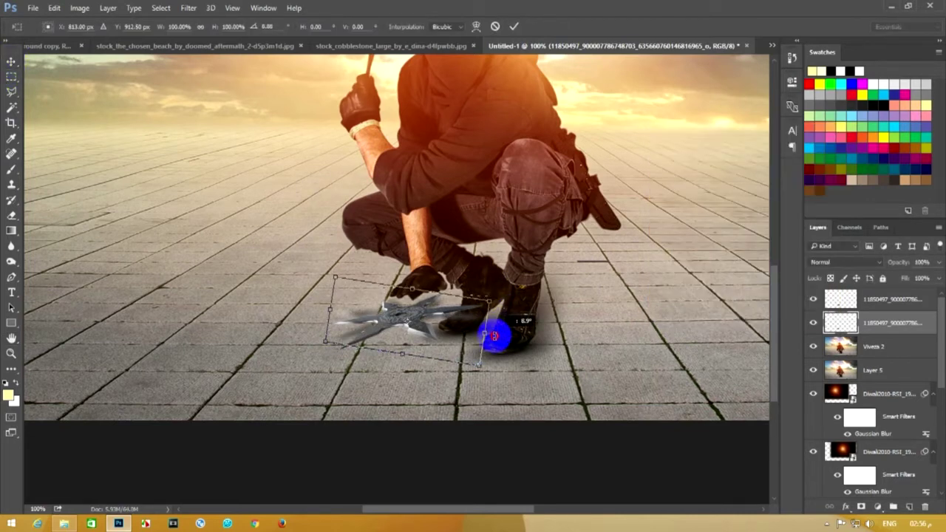
drag(494, 337, 494, 330)
click(10, 78)
click(418, 199)
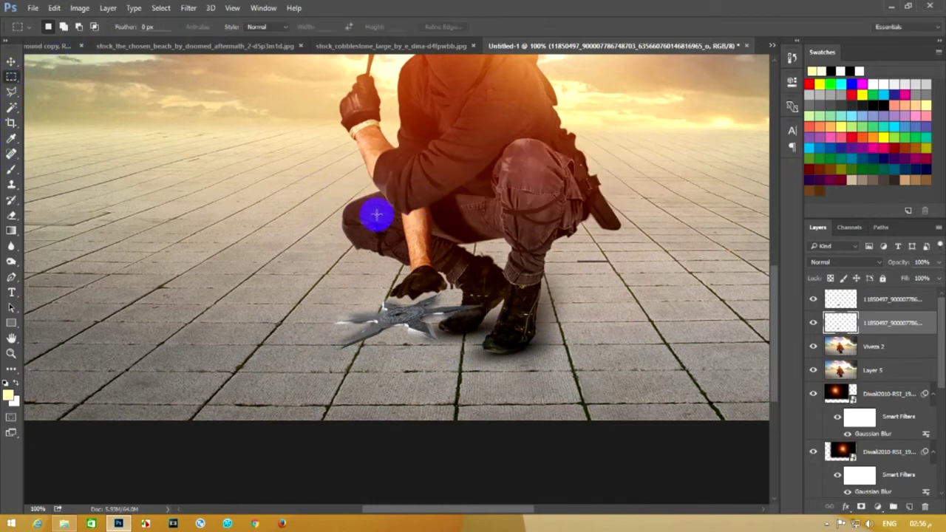
click(188, 8)
mouse_move(222, 138)
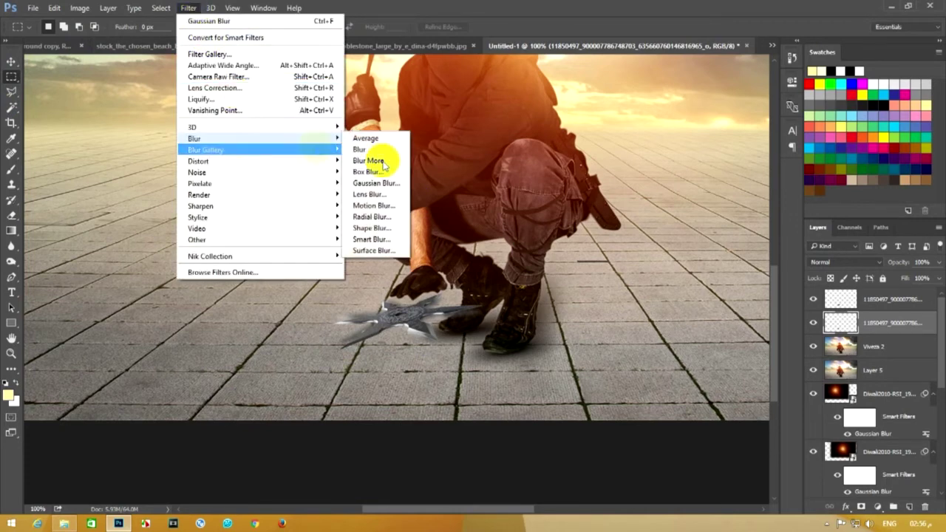
click(399, 183)
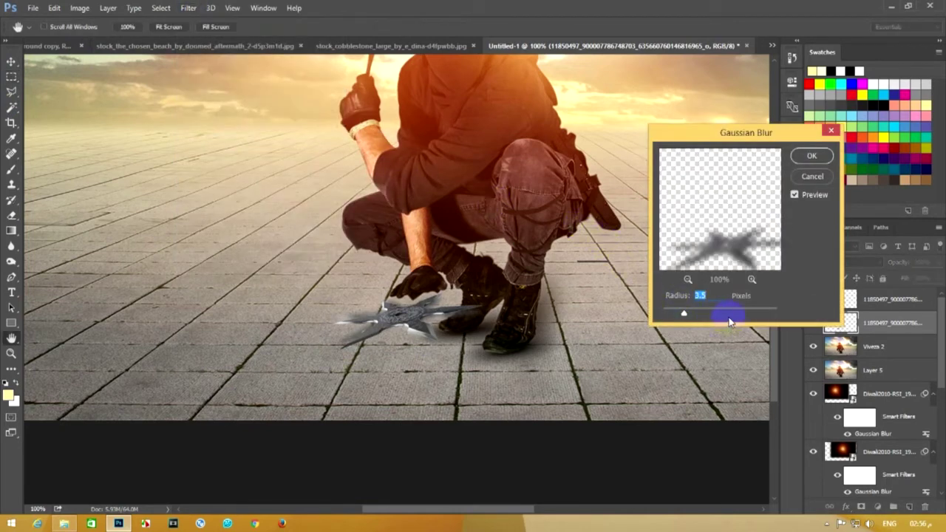
click(811, 157)
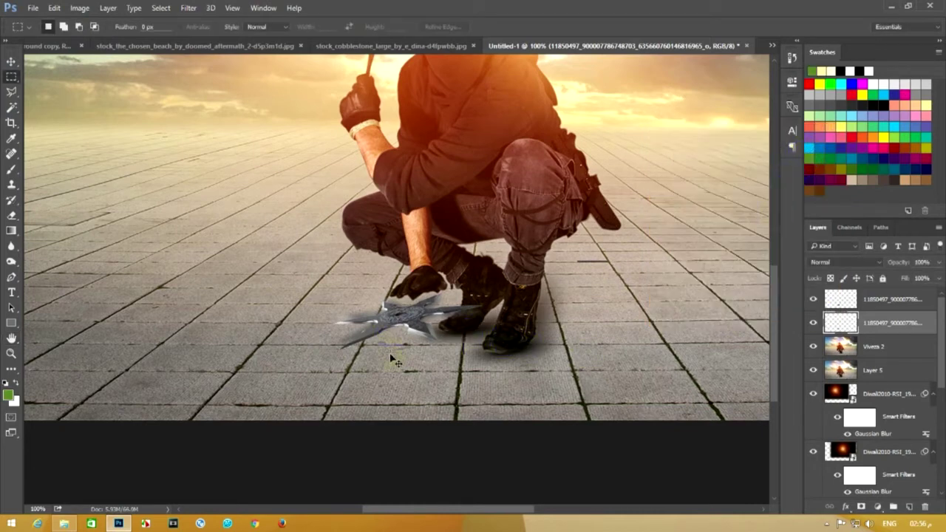
scroll(393, 359, up, 1)
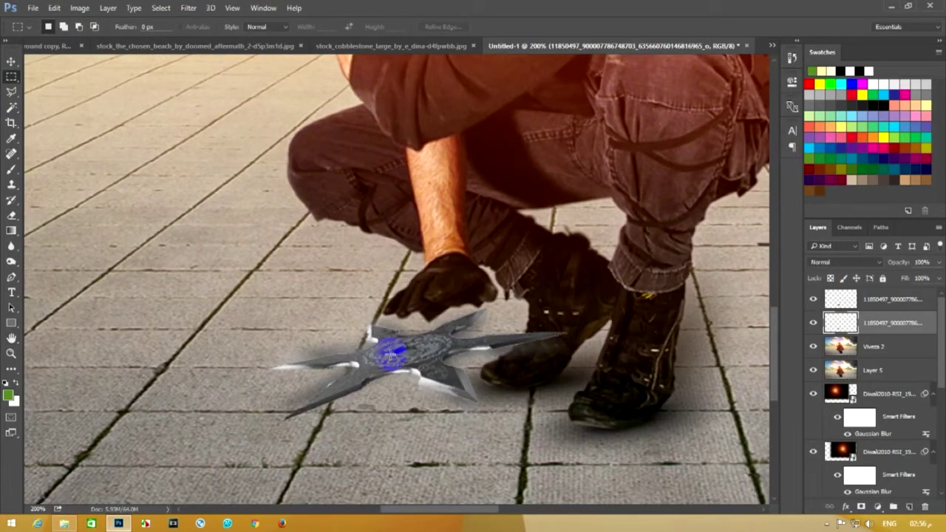
scroll(473, 424, down, 3)
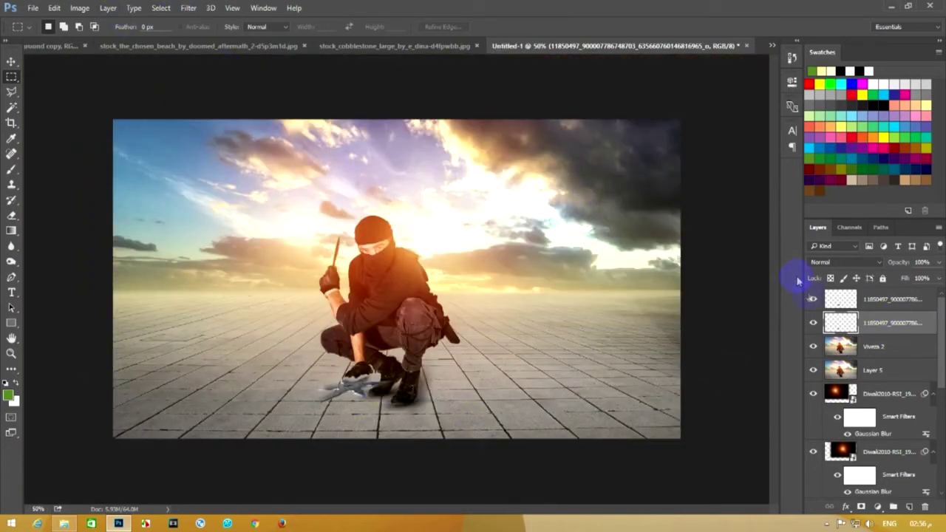
Merge both shuriken layers and set Camera Raw Temperature to +11 with added Clarity
shift+click(887, 299)
right_click(883, 303)
click(691, 399)
click(188, 7)
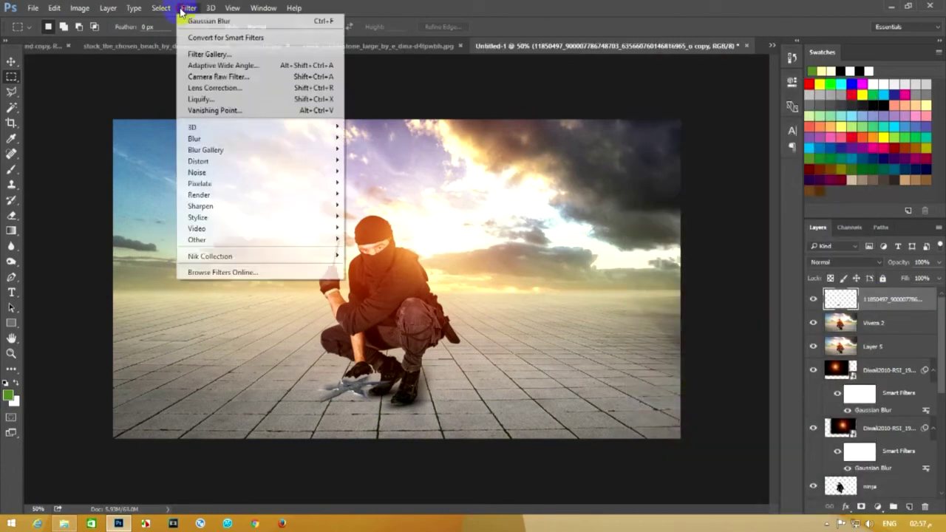
click(222, 77)
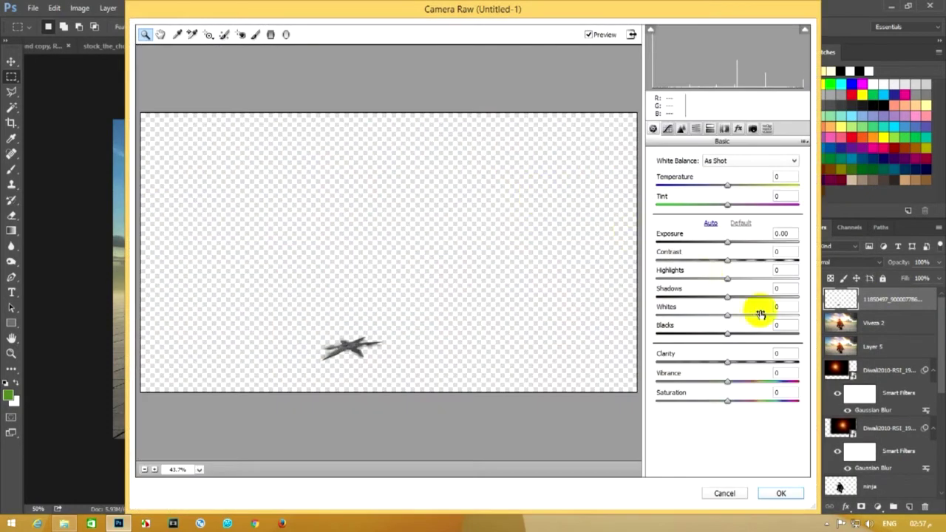
drag(728, 185, 737, 184)
mouse_move(728, 363)
mouse_down()
mouse_move(736, 363)
mouse_move(703, 339)
mouse_up()
Accept the Camera Raw changes and rotate the shuriken about -20 degrees
click(781, 493)
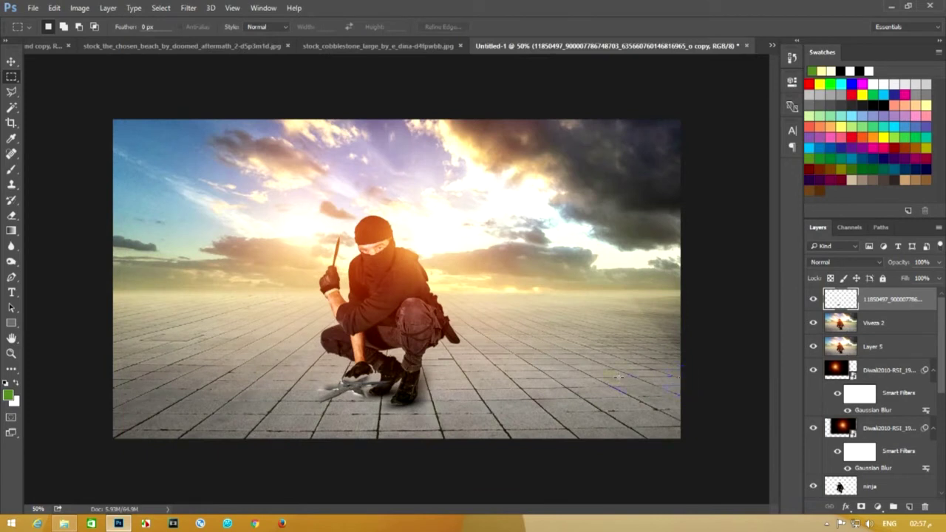
click(682, 352)
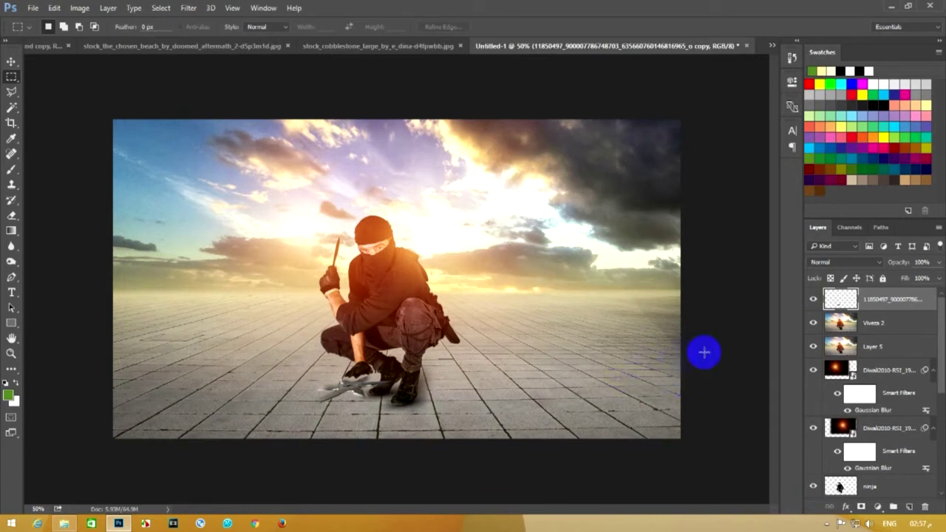
click(11, 61)
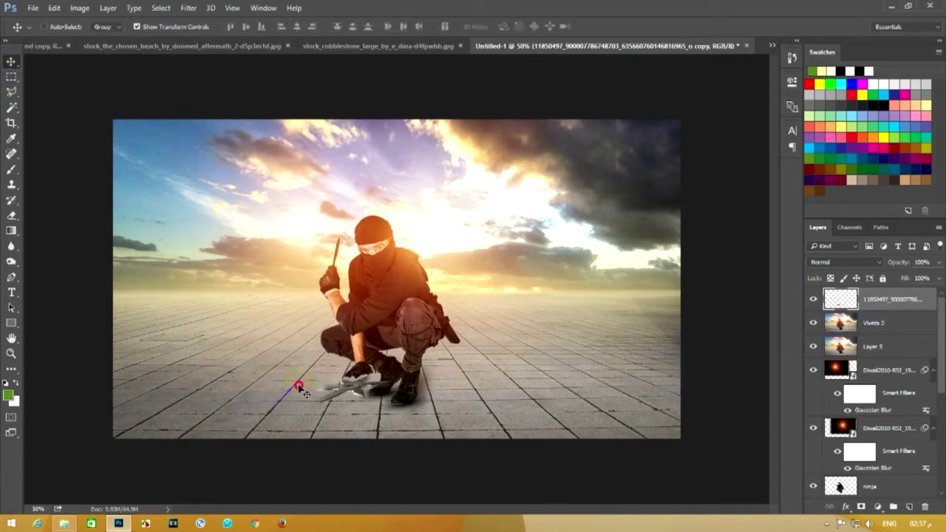
mouse_move(312, 385)
mouse_down()
mouse_move(433, 385)
mouse_move(355, 381)
mouse_move(370, 387)
mouse_up()
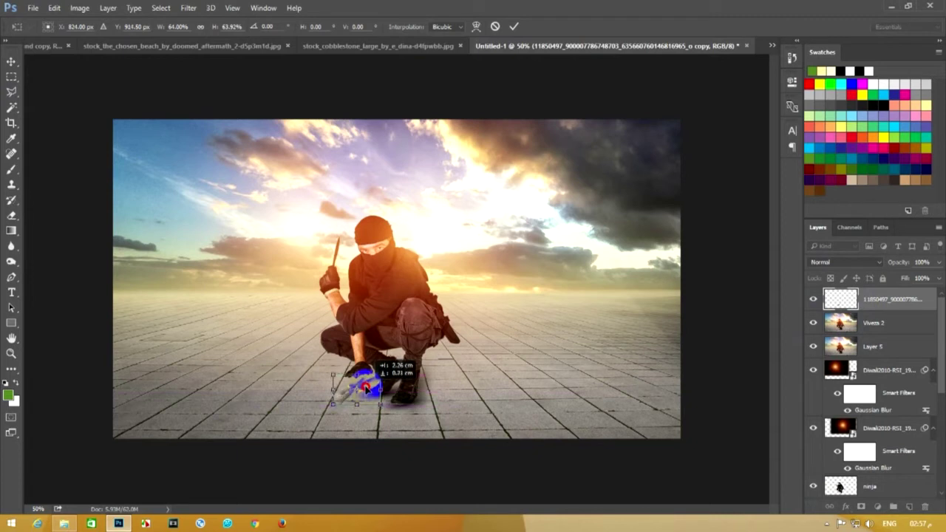
key(Return)
Alt-drag two rotated shuriken copies and scatter them on the tiles before the ninja
drag(396, 398, 380, 405)
key(ctrl+t)
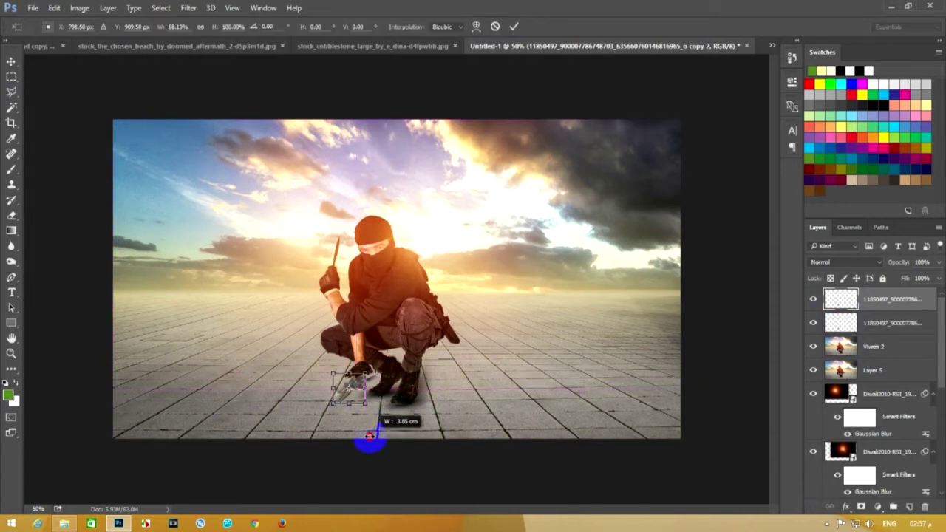
mouse_move(366, 442)
mouse_down()
mouse_move(359, 390)
mouse_move(338, 402)
mouse_up()
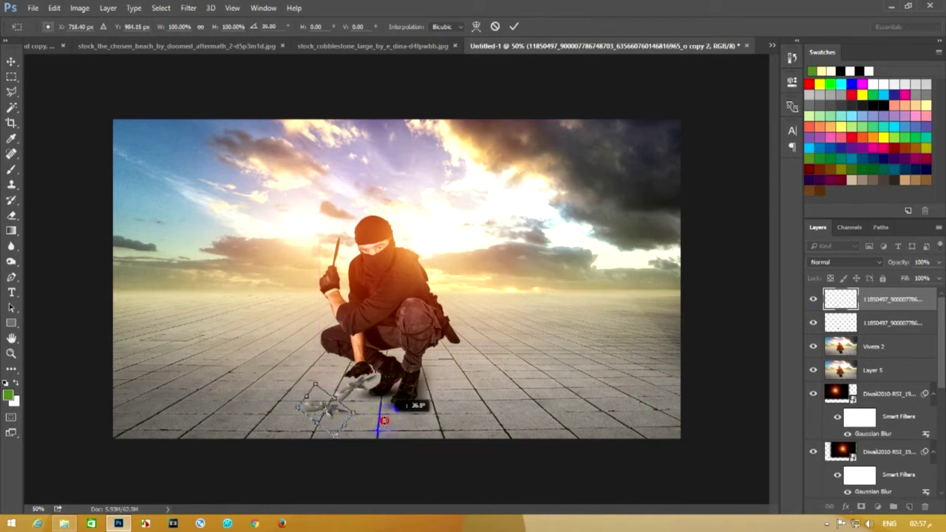
key(Return)
mouse_move(386, 422)
mouse_down()
mouse_move(344, 426)
mouse_move(348, 439)
mouse_move(363, 405)
mouse_move(411, 440)
mouse_up()
key(ctrl+t)
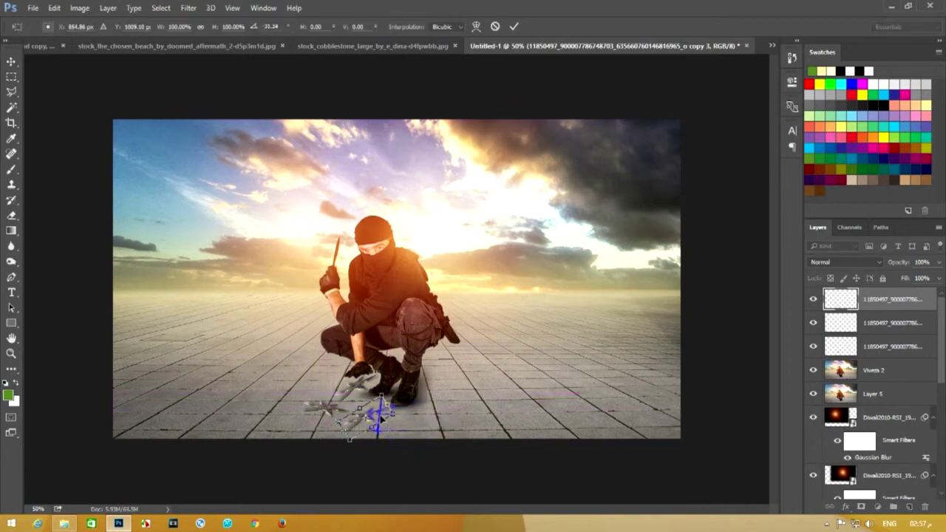
mouse_move(375, 411)
mouse_down()
mouse_move(424, 428)
mouse_move(418, 435)
mouse_up()
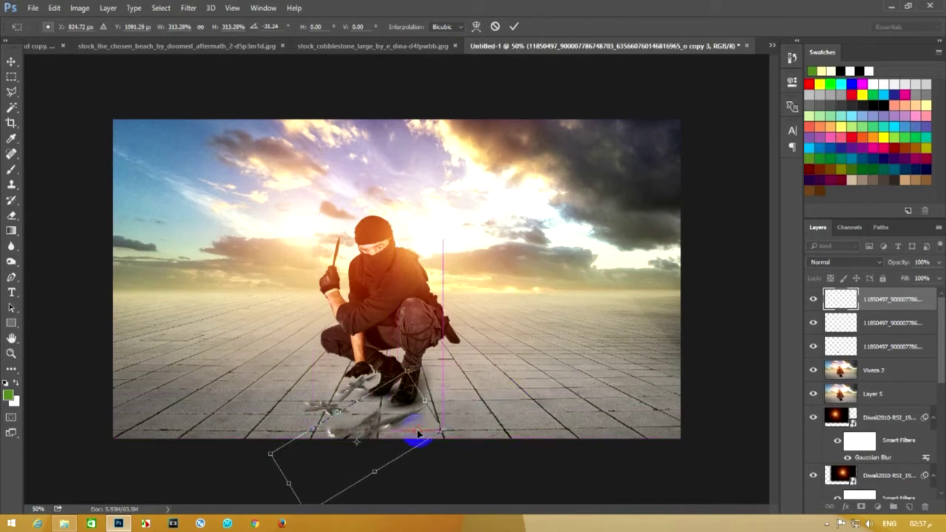
key(Return)
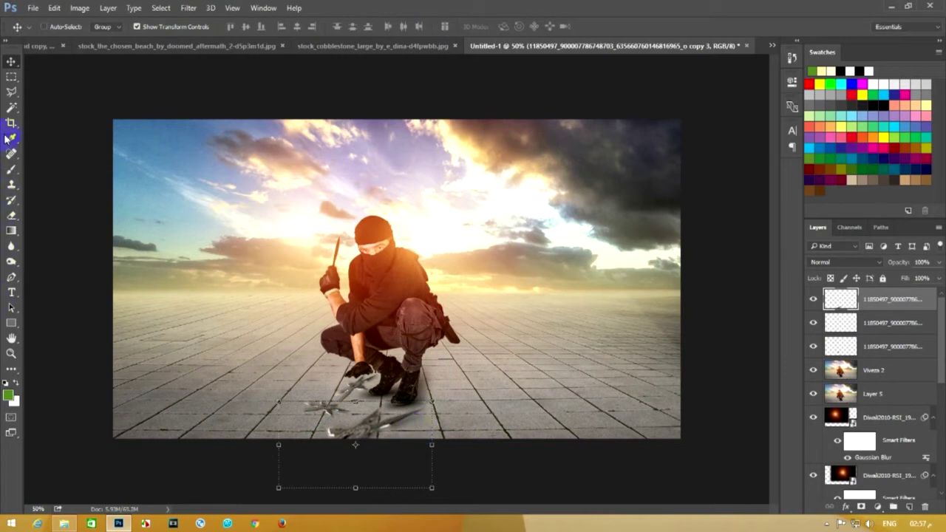
click(10, 79)
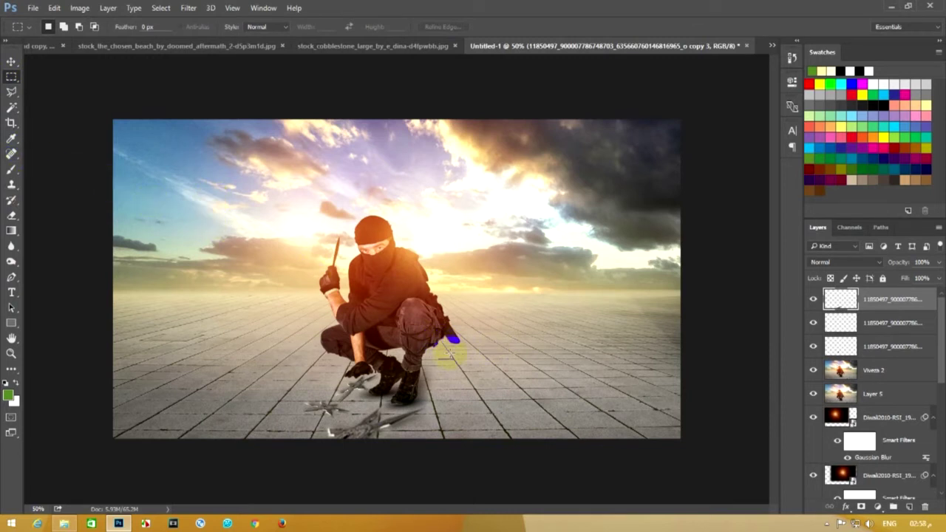
Stamp the merged composite onto new Layer 6 with Apply Image and launch Color Efex Pro 4
click(911, 507)
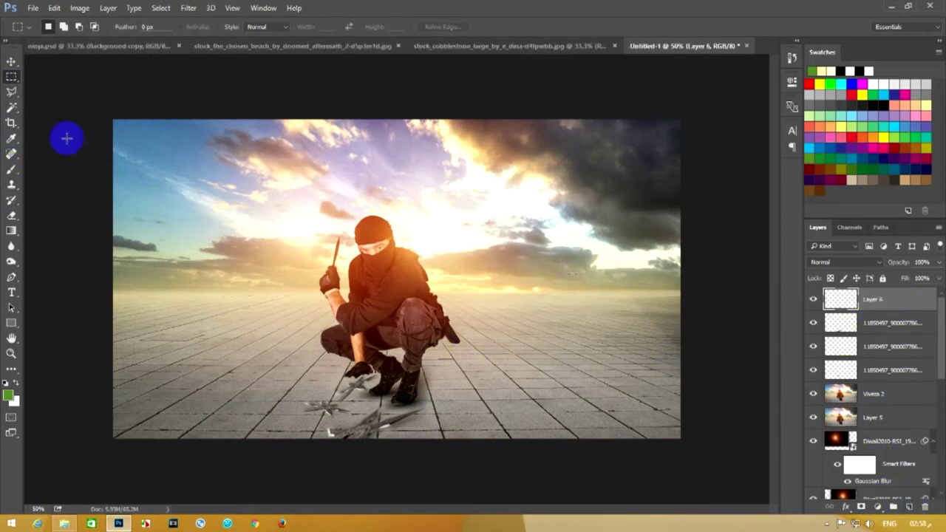
click(79, 7)
click(126, 171)
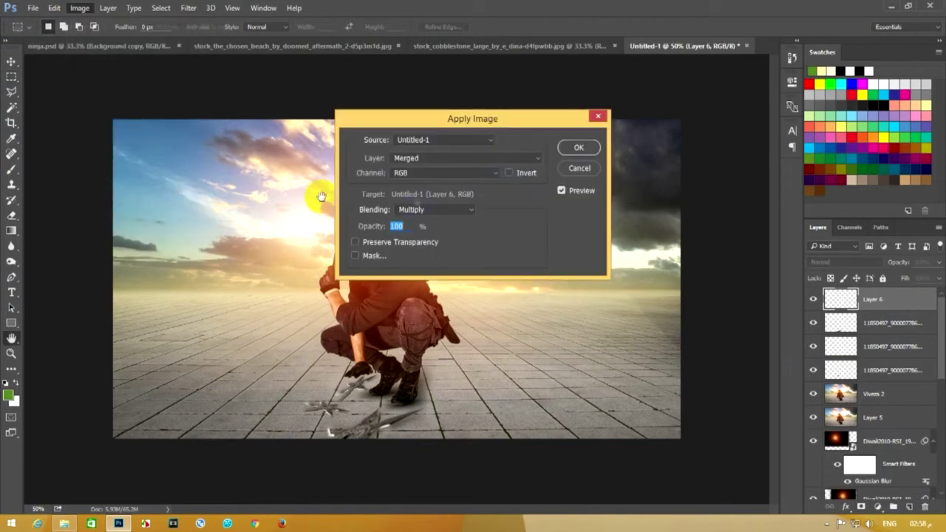
click(579, 147)
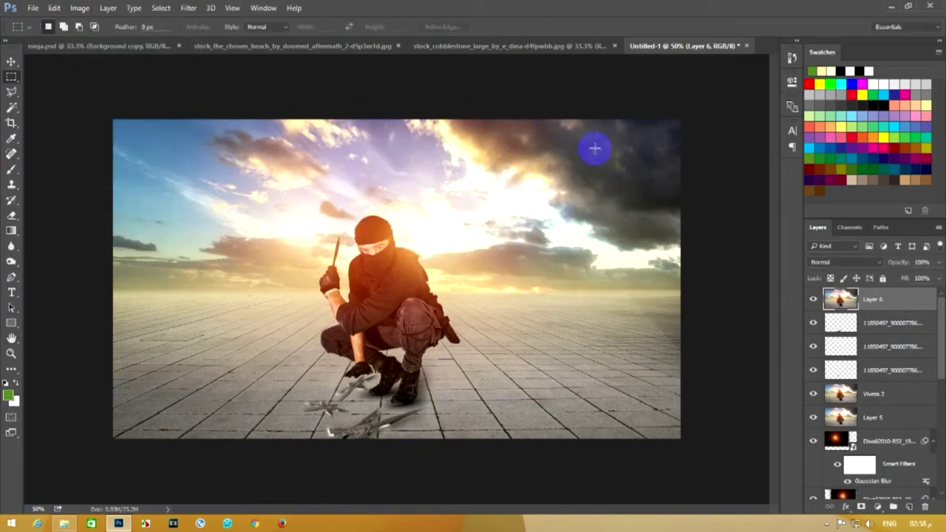
click(190, 8)
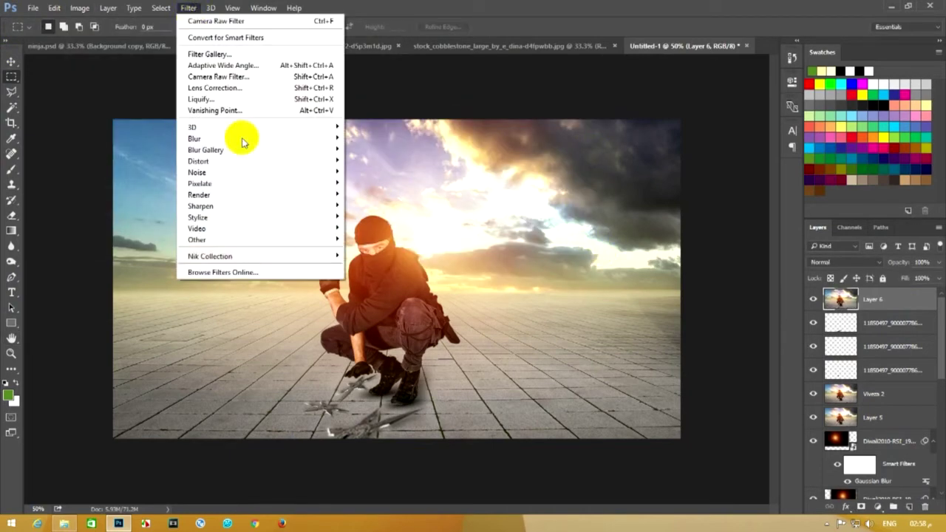
mouse_move(222, 256)
click(362, 270)
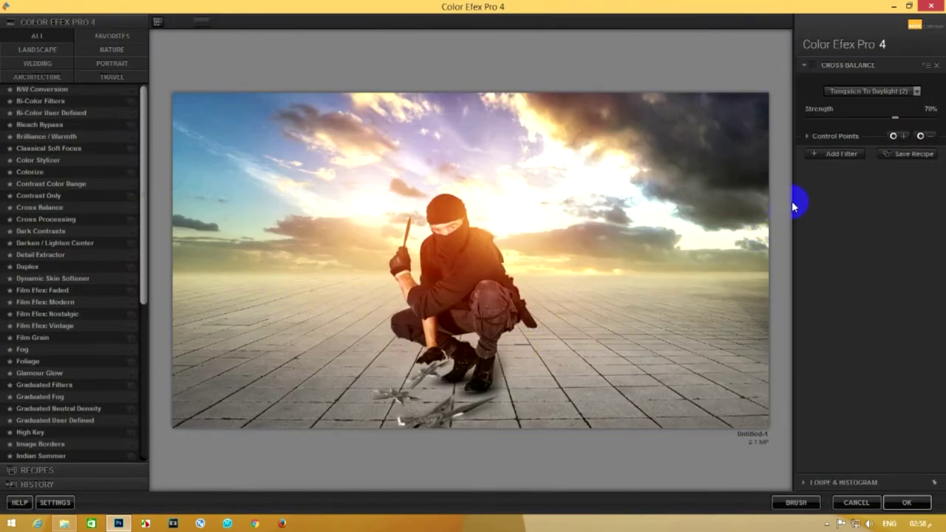
Replace Cross Balance with Cross Processing plus Darken / Lighten Center in the filter stack
click(838, 153)
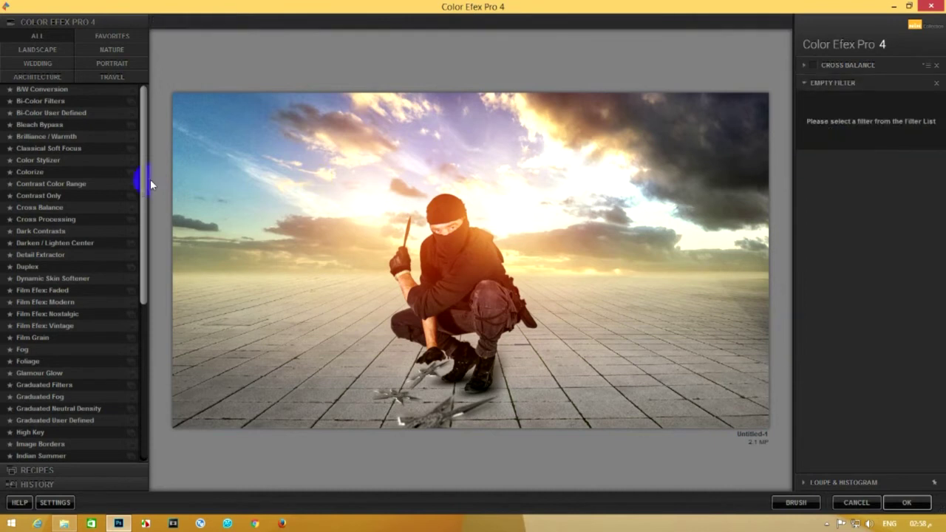
mouse_move(41, 208)
mouse_down()
mouse_move(776, 121)
mouse_move(819, 67)
mouse_up()
click(813, 65)
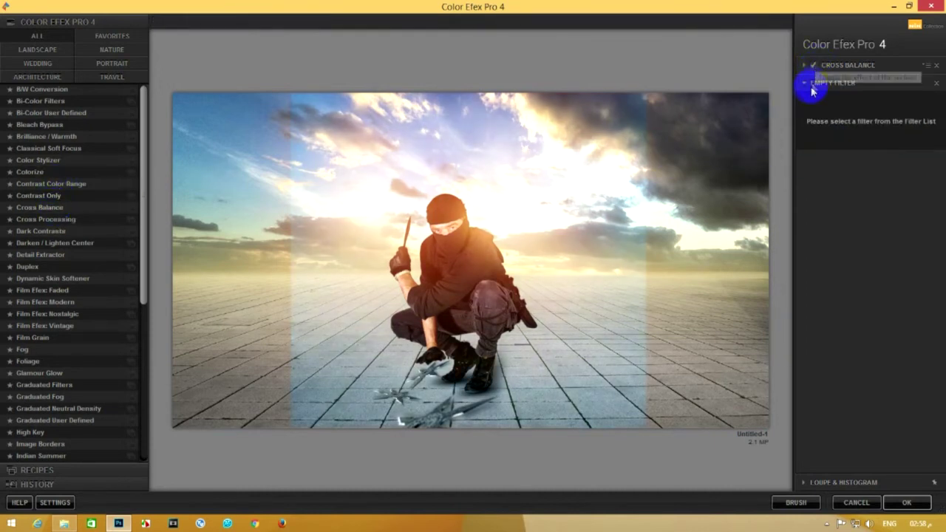
click(936, 65)
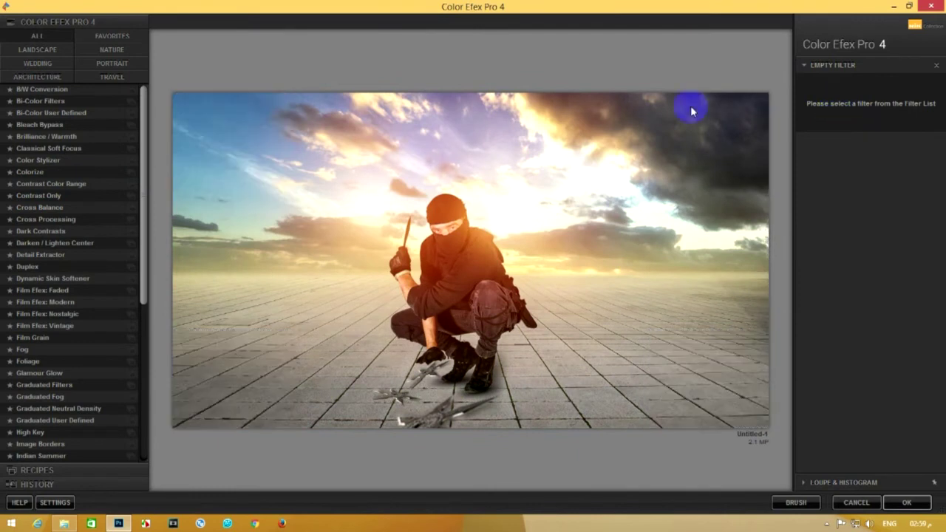
click(55, 220)
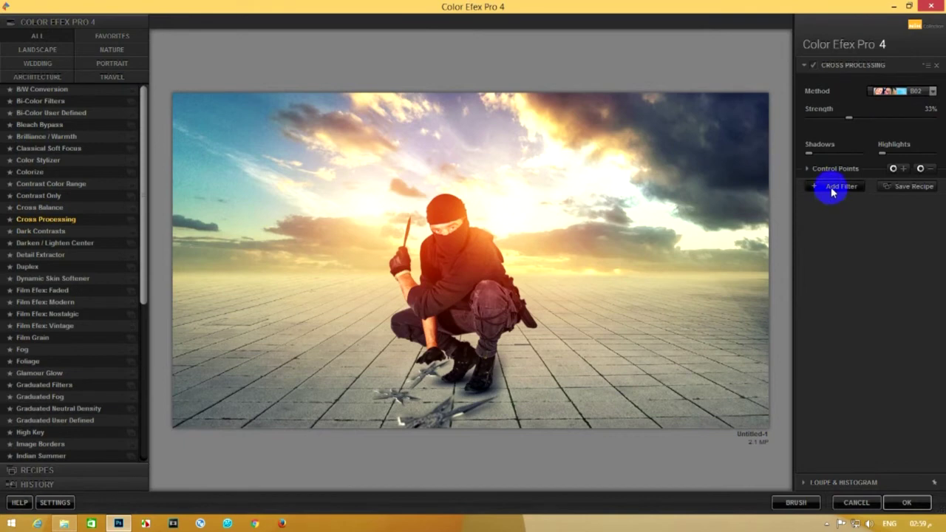
click(831, 188)
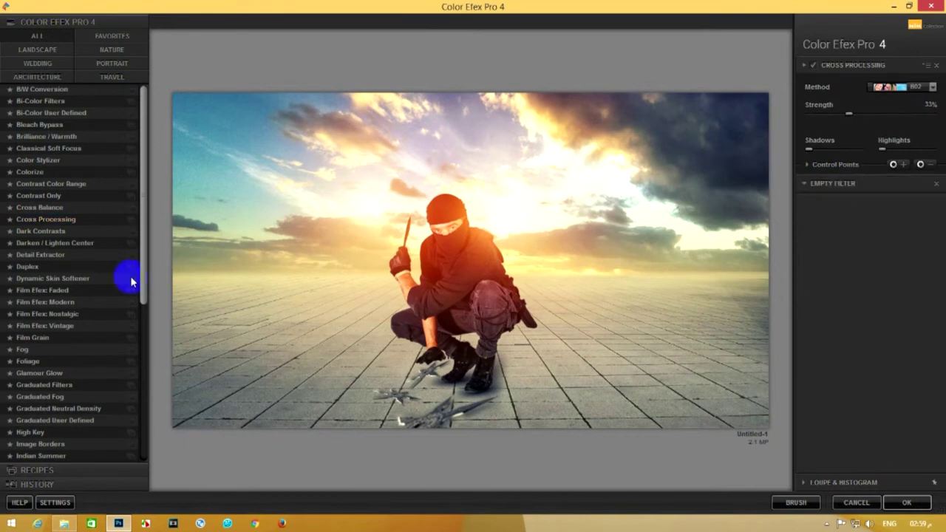
click(74, 243)
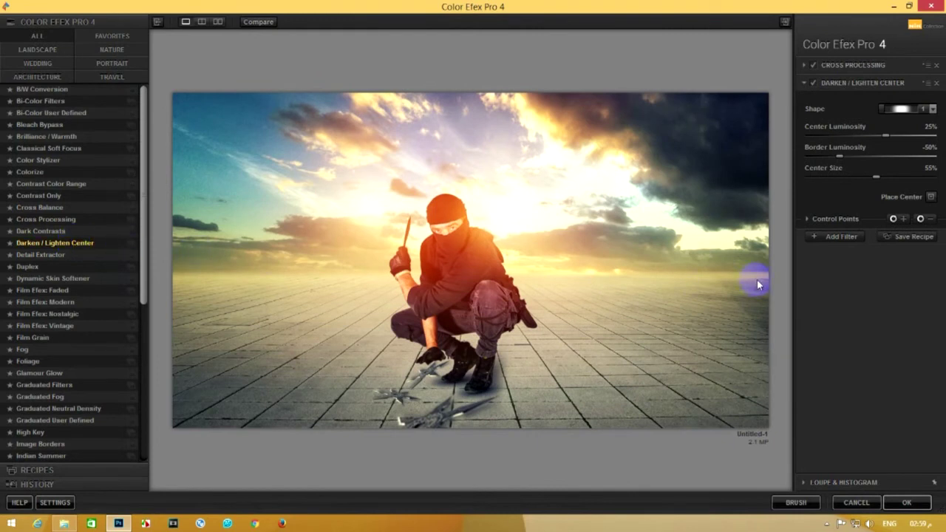
click(840, 238)
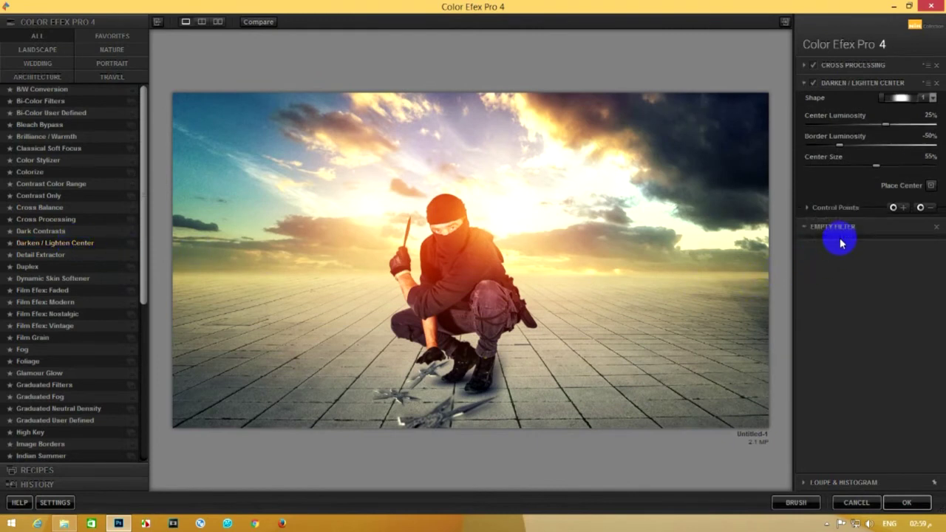
Compare Duplex, Detail Extractor, Dark Contrasts and Darken/Lighten Center, then settle on Cross Processing as the third filter
click(29, 266)
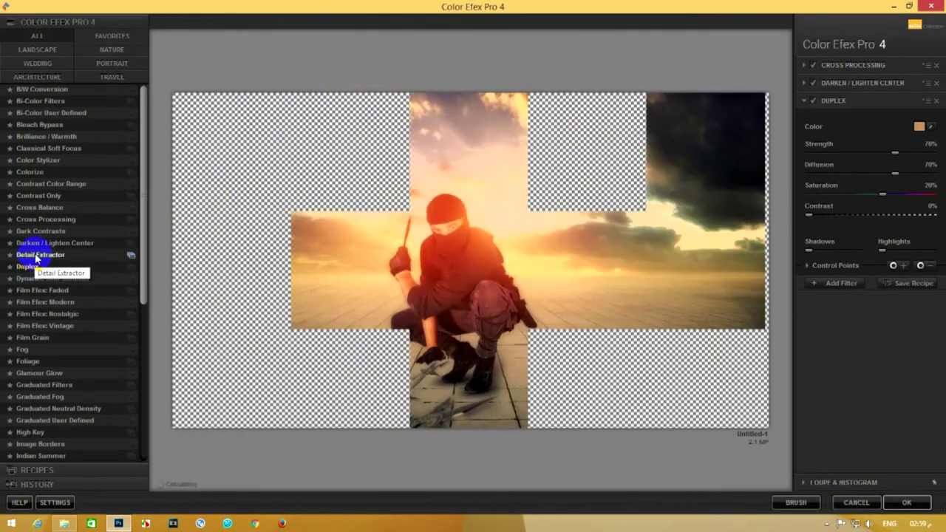
click(38, 255)
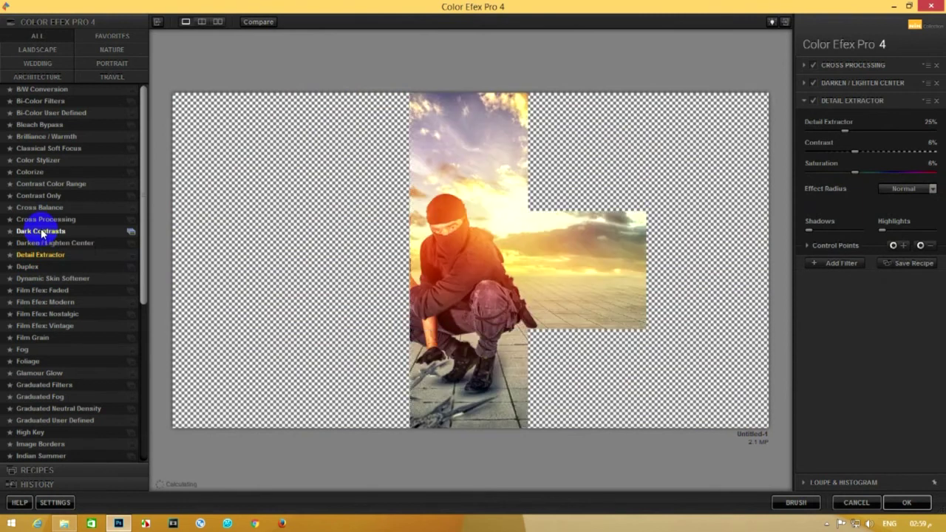
click(41, 231)
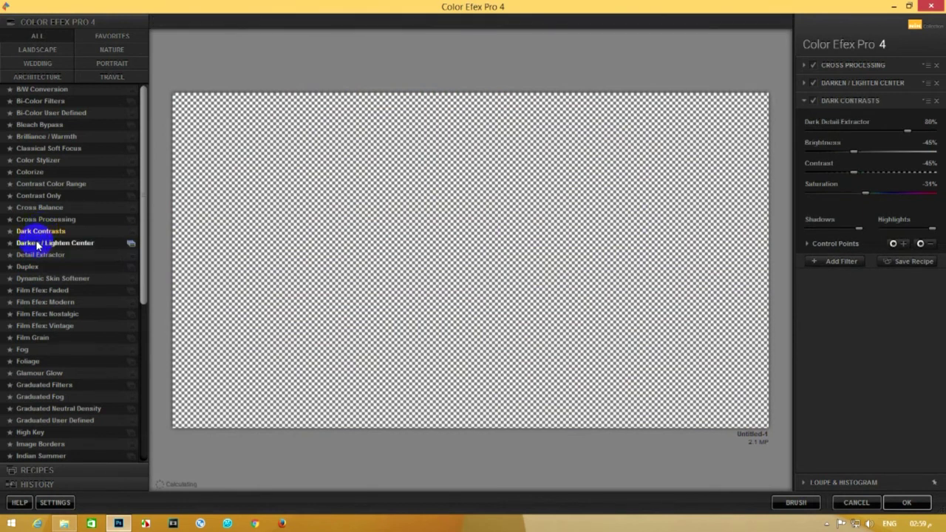
click(39, 244)
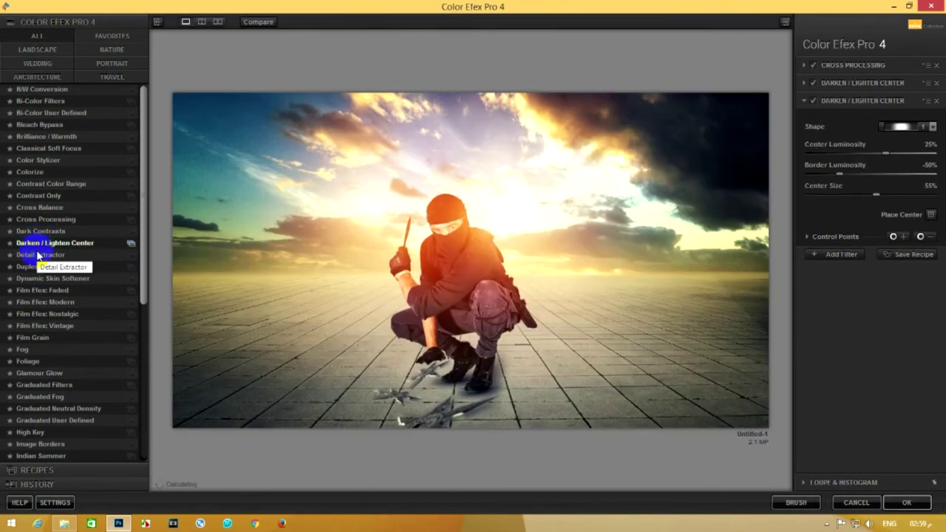
click(38, 255)
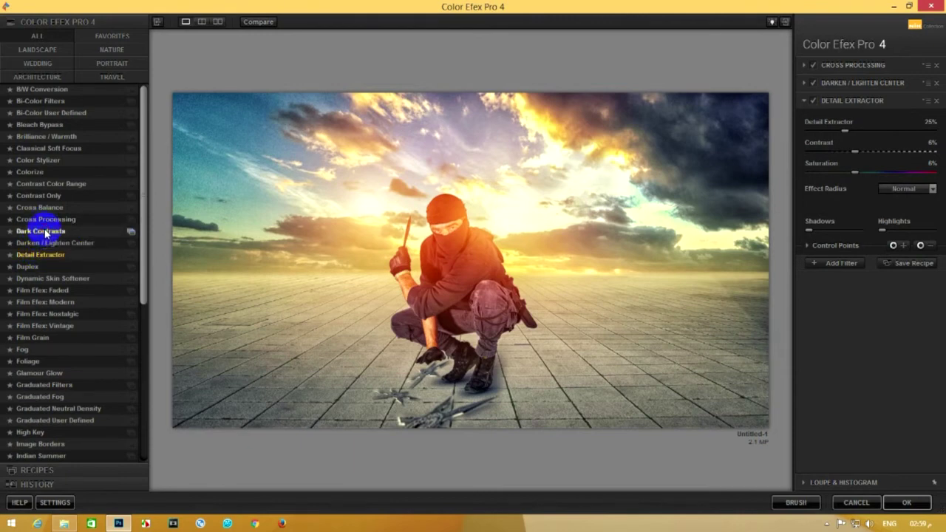
click(44, 231)
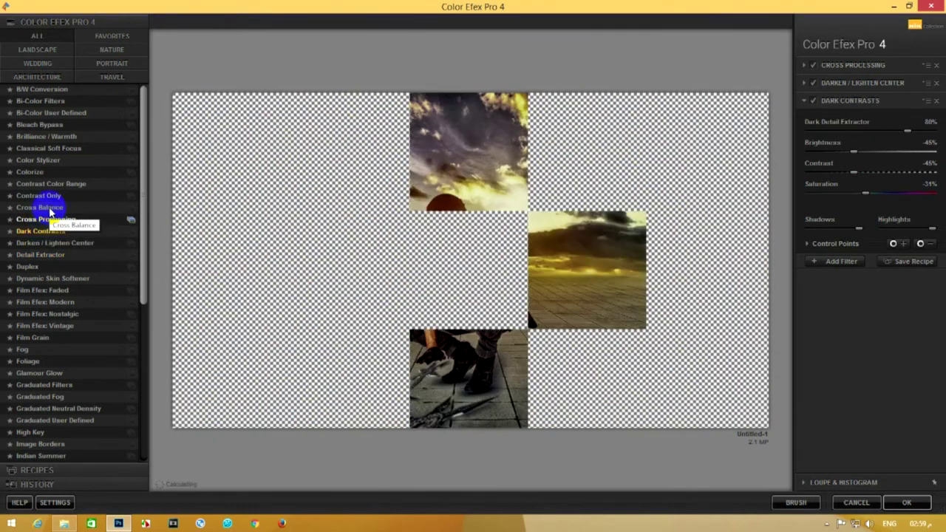
click(46, 219)
click(932, 126)
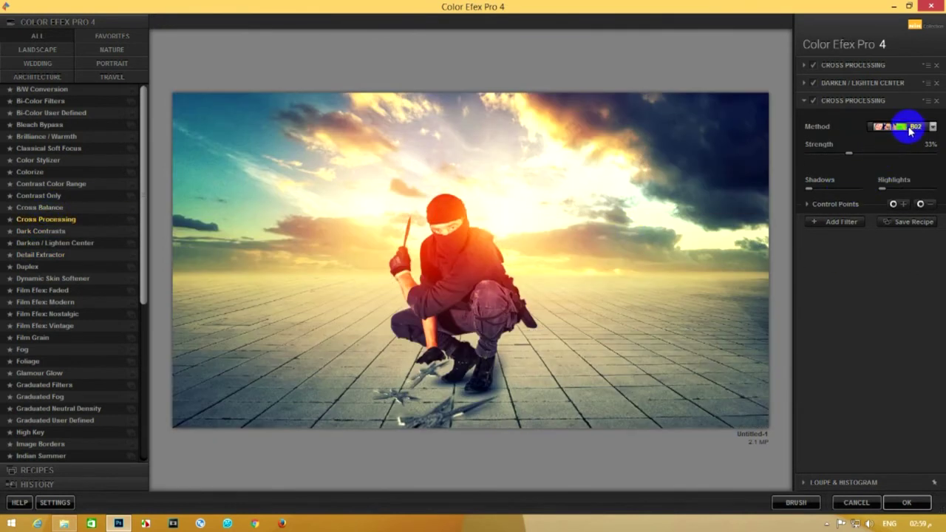
Preview methods B05, C04, L03 and LB04, keep T04, and apply the Color Efex stack
key(Up)
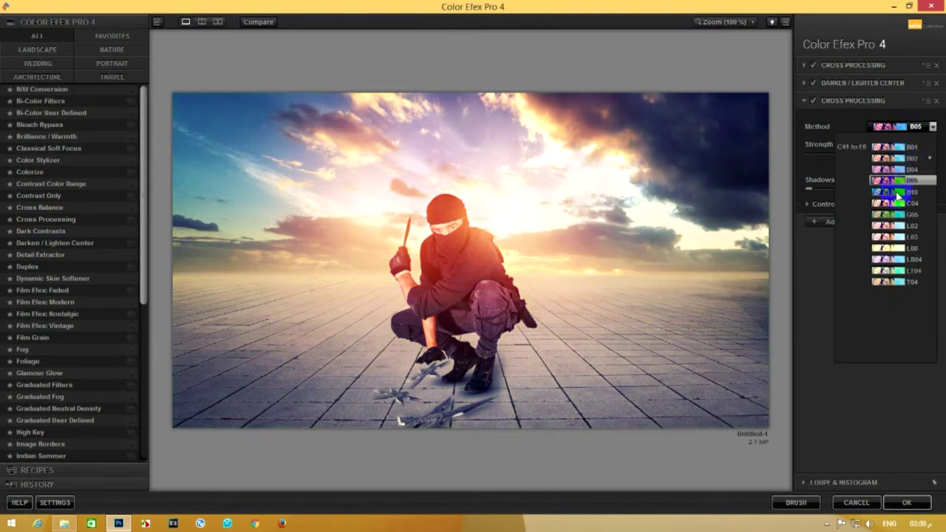
key(Down)
key(Down)
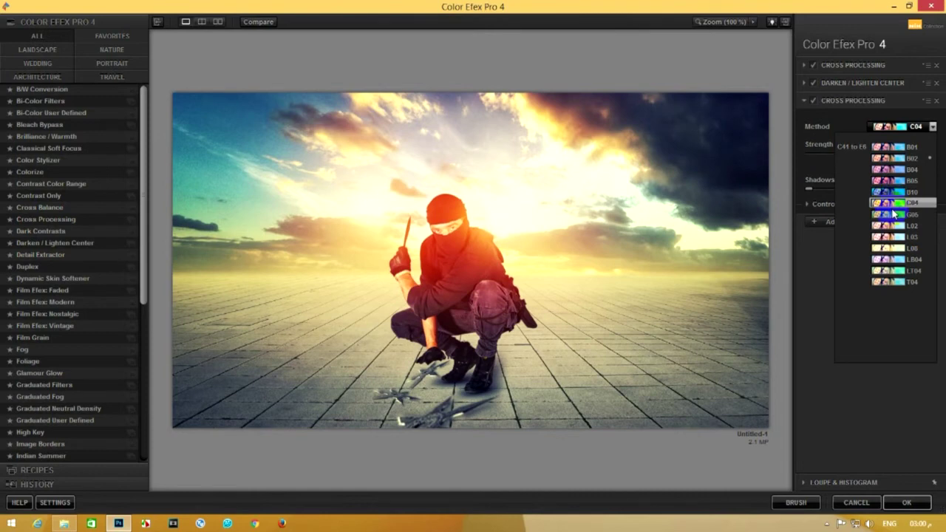
key(Down)
key(Down)
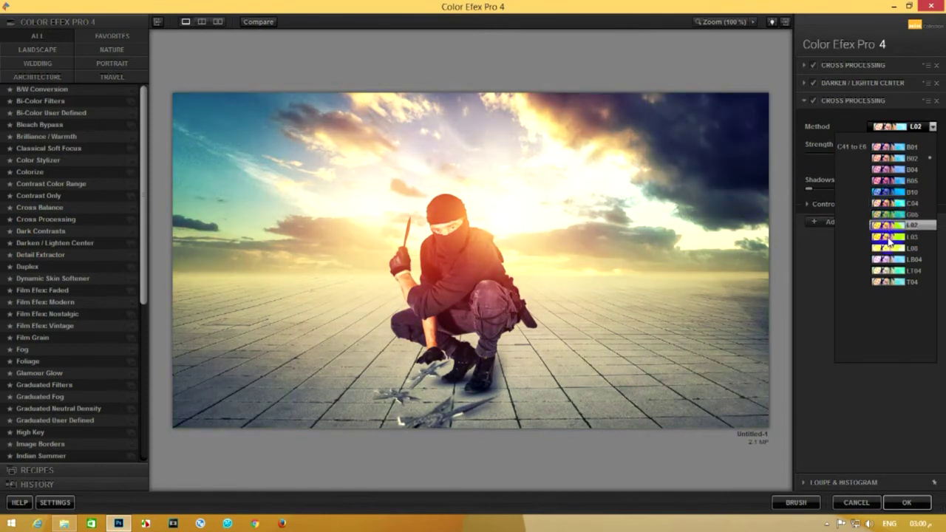
key(Down)
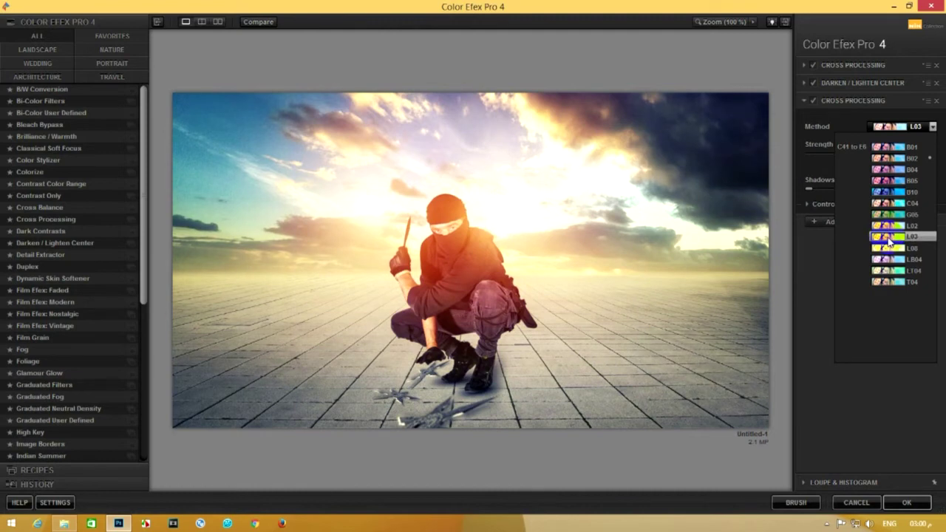
key(Down)
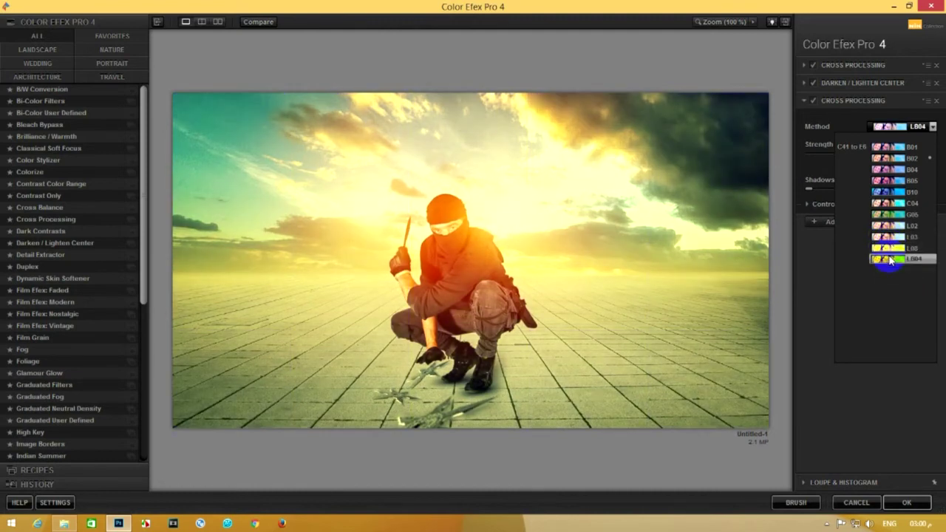
key(Down)
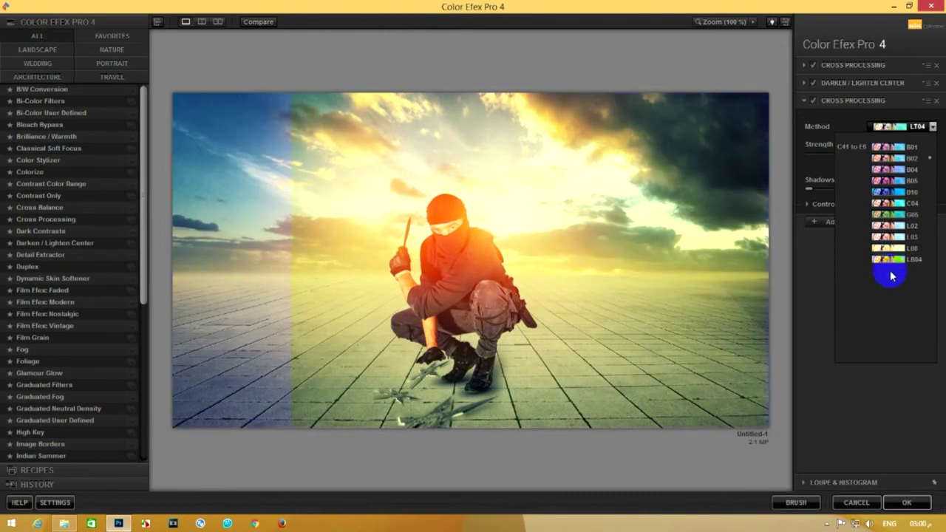
key(Down)
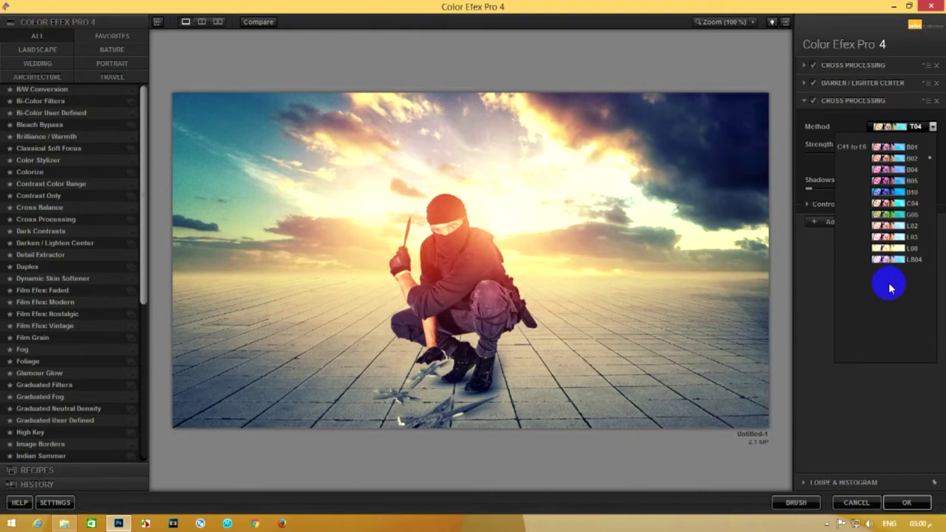
key(Return)
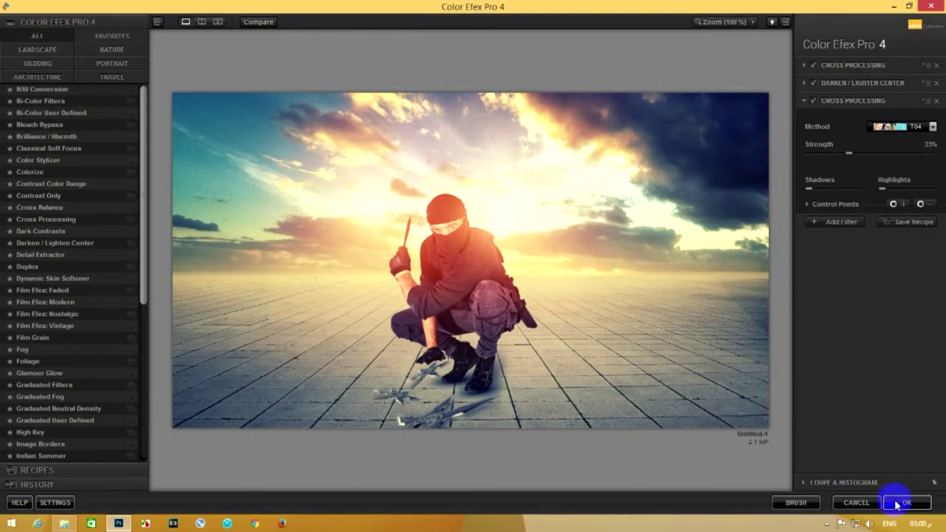
click(896, 504)
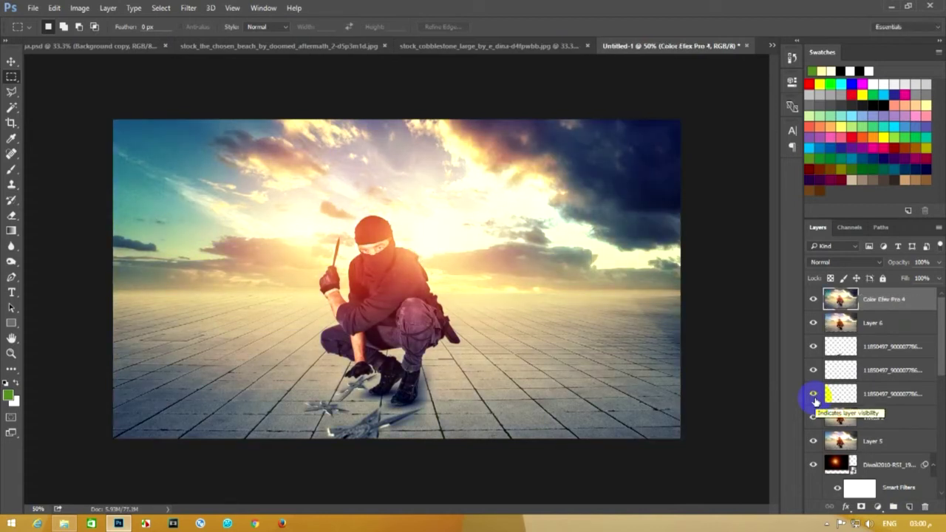
Add a Color Balance layer (midtones Cyan-Red +10, Magenta-Green +14) and start a new text layer
click(877, 508)
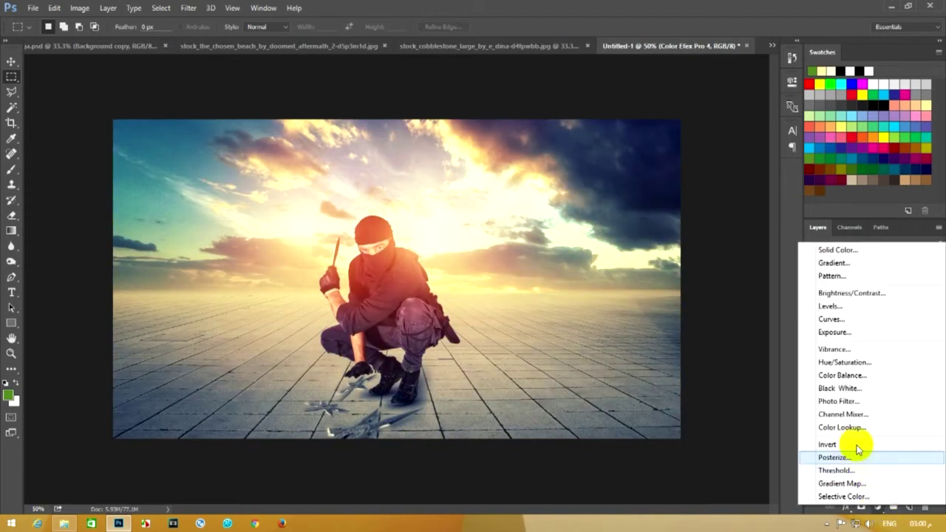
click(842, 376)
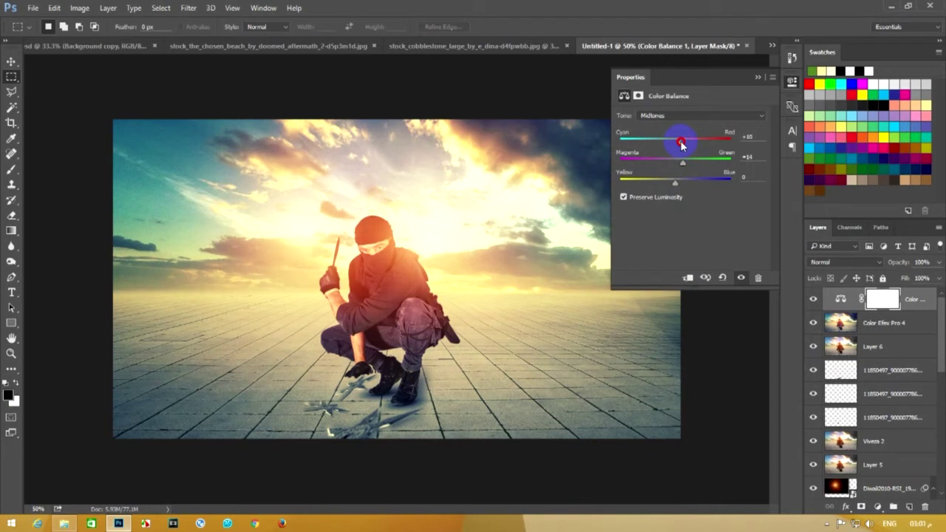
click(755, 77)
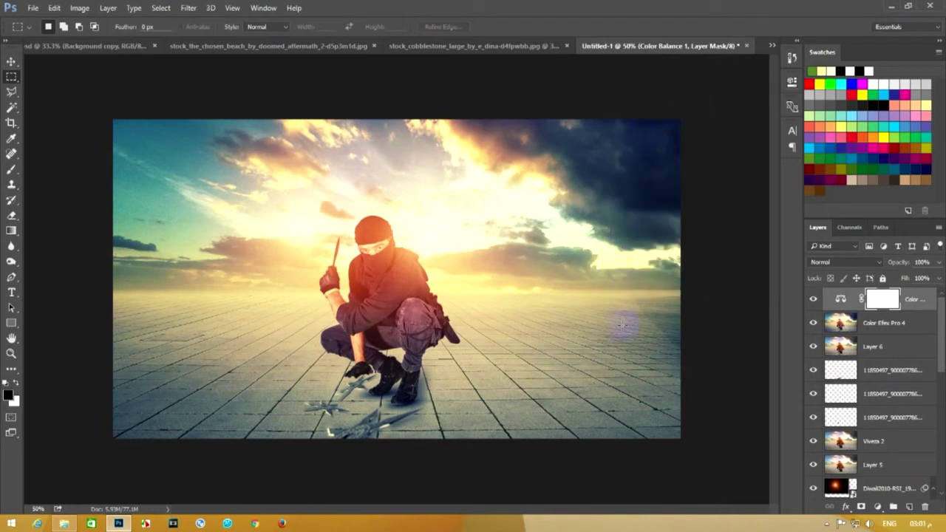
click(10, 292)
click(523, 341)
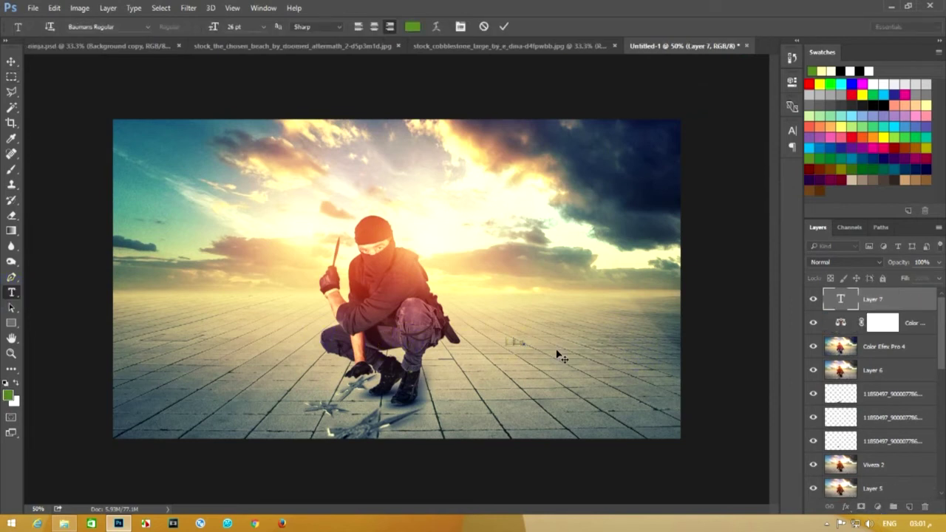
Set the text colour to white and check the character settings at 185 pt
click(412, 26)
drag(666, 227, 629, 200)
click(898, 194)
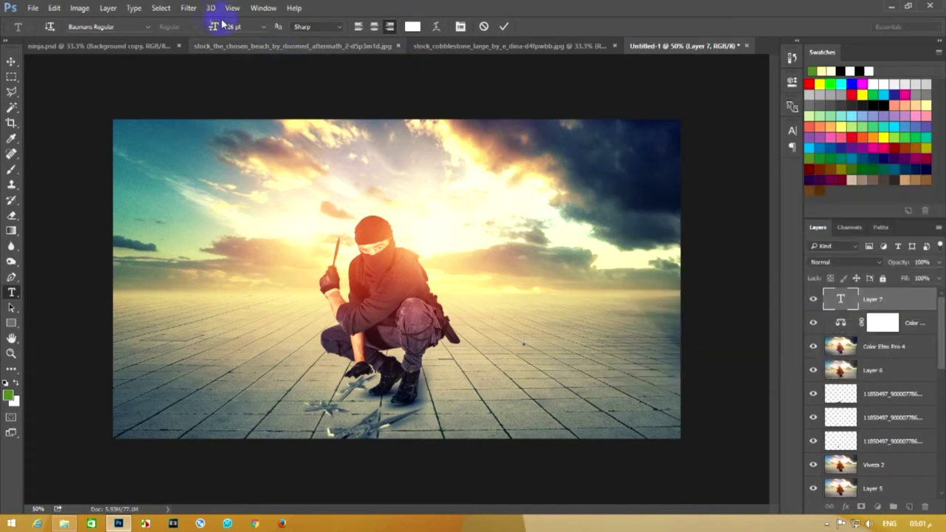
click(460, 27)
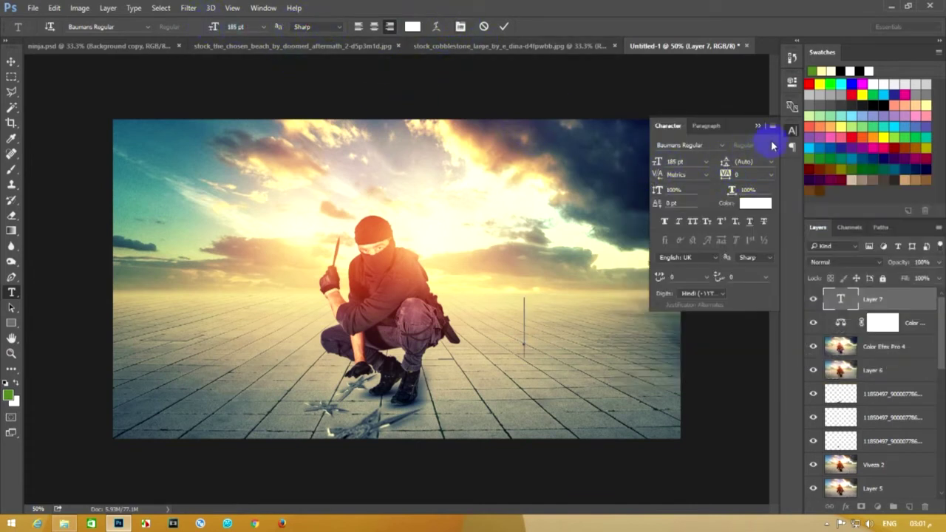
click(756, 129)
Type the NINJA title and move it to the lower-left of the tiled floor
text(,nmjk)
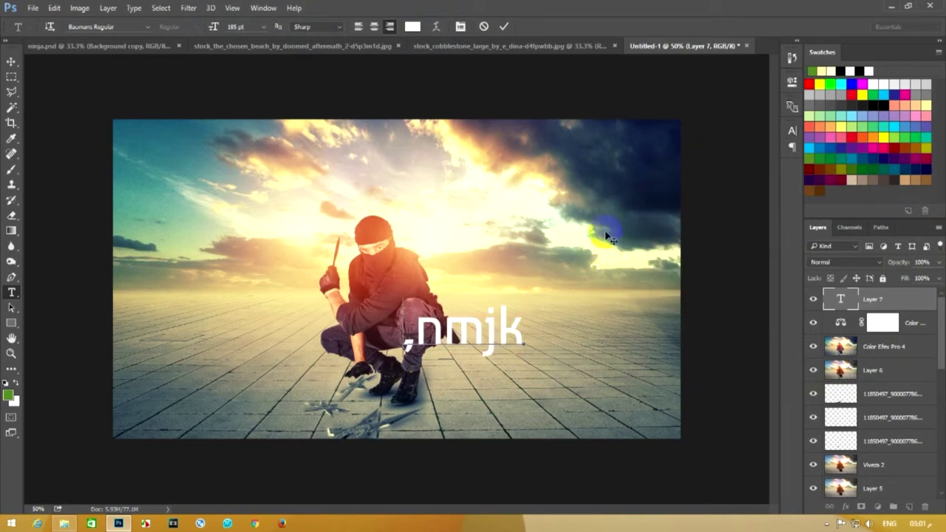
key(BackSpace)
key(BackSpace)
key(BackSpace)
key(BackSpace)
text(in)
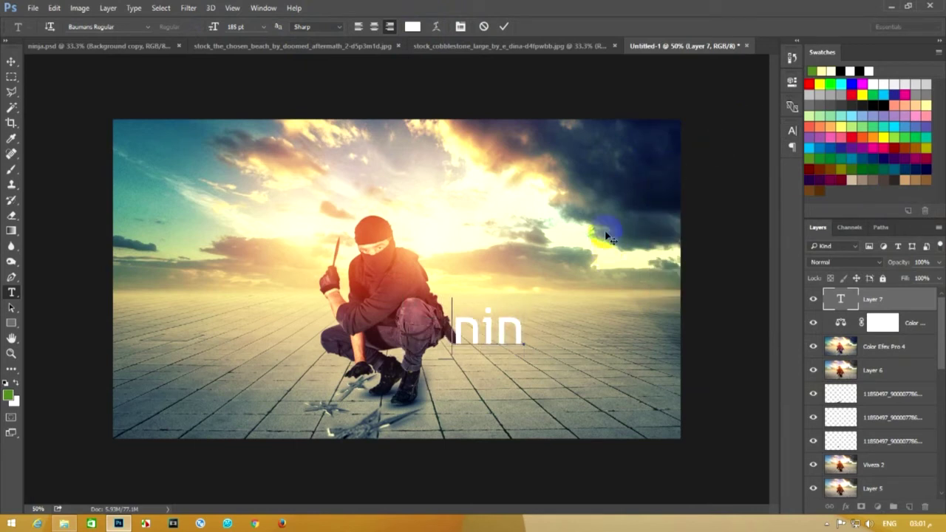
text(ja)
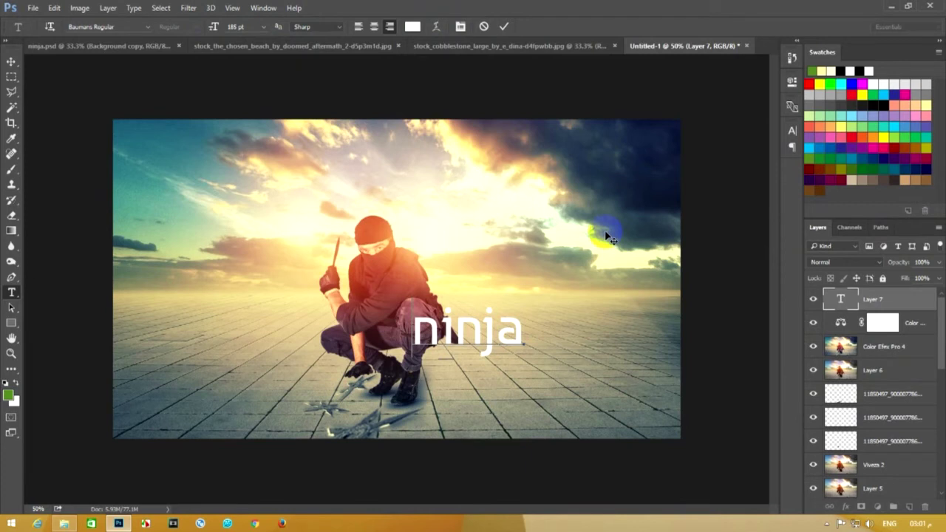
double_click(458, 338)
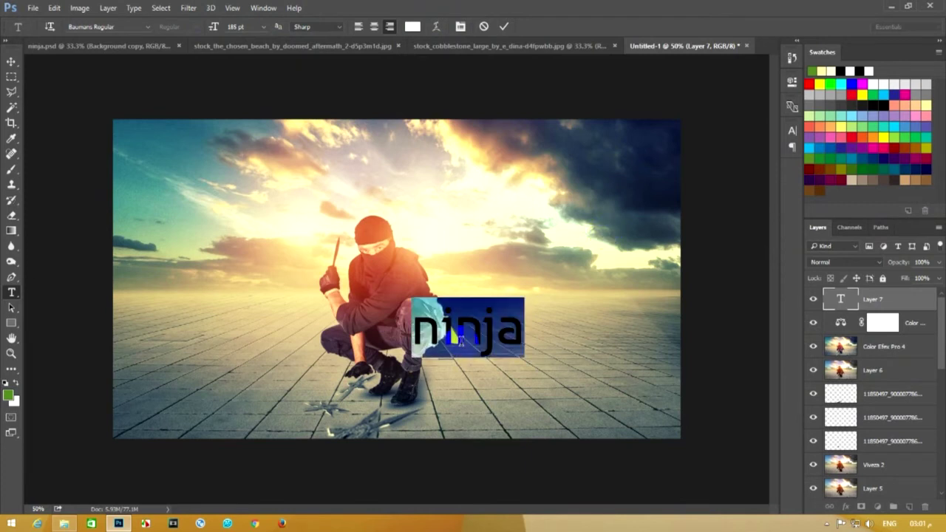
text(nin)
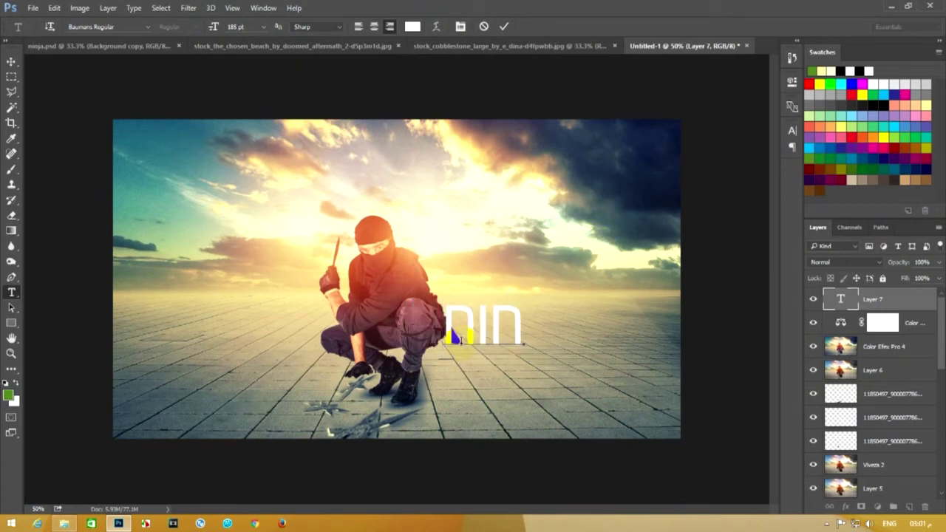
text(ja)
drag(352, 402, 124, 488)
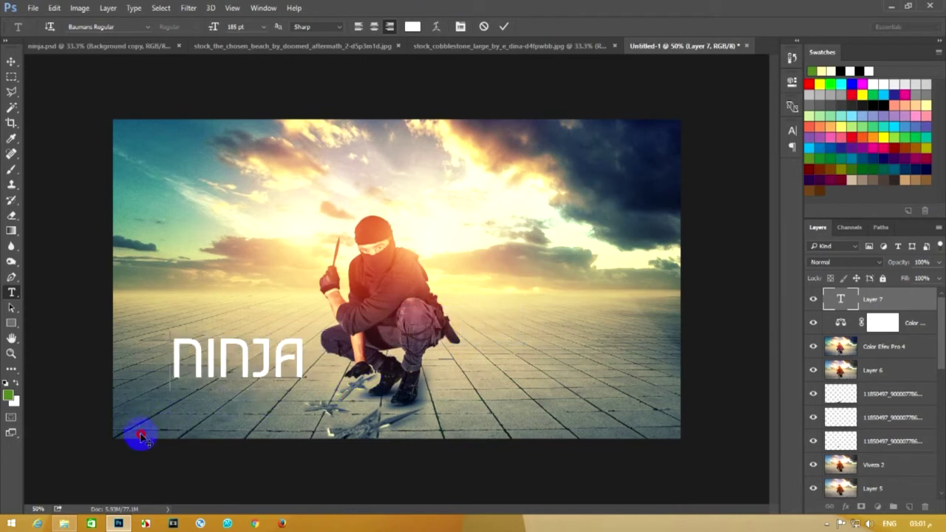
double_click(238, 415)
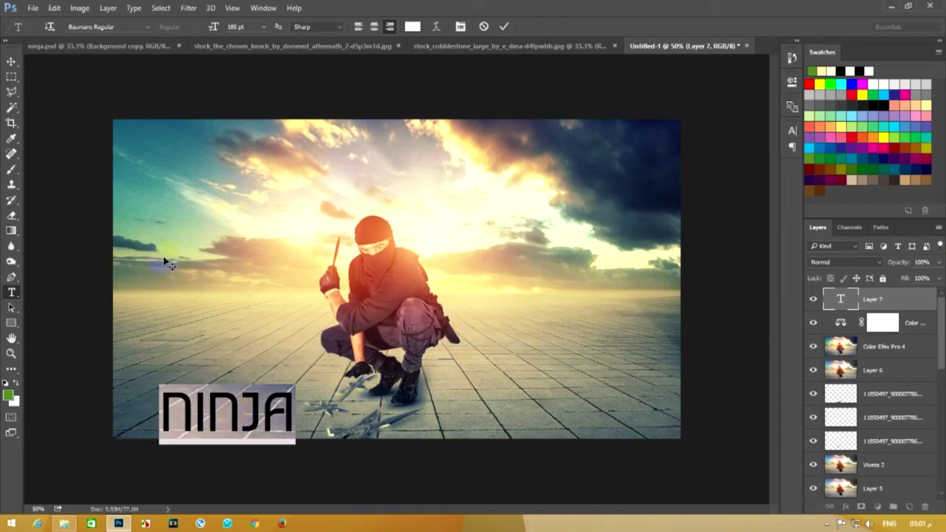
Try the Avengeance Heroic Avenger font and retype the title in capitals as NINJA
click(148, 27)
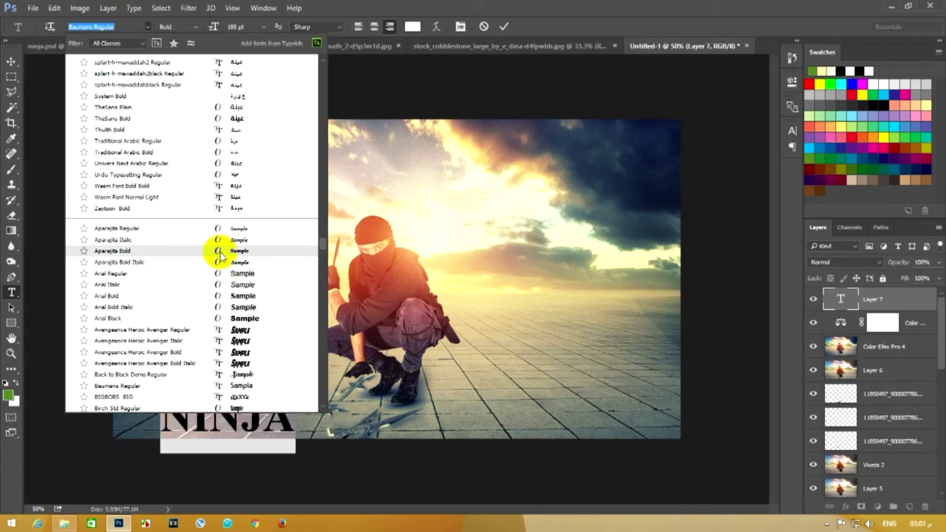
click(224, 333)
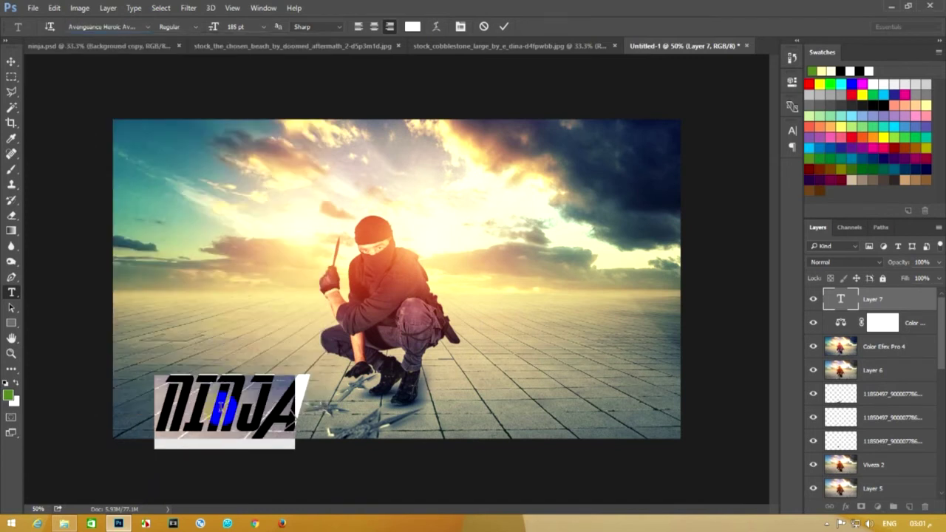
drag(211, 444, 211, 392)
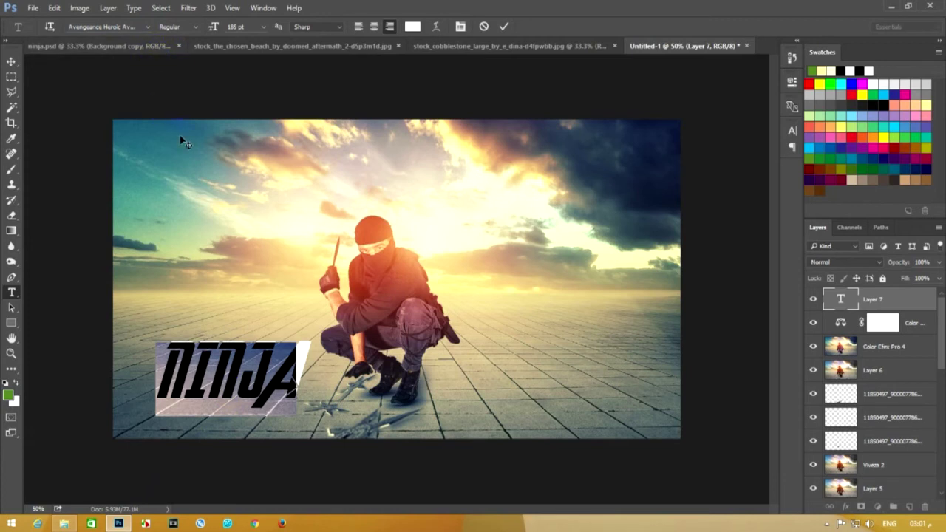
text(I)
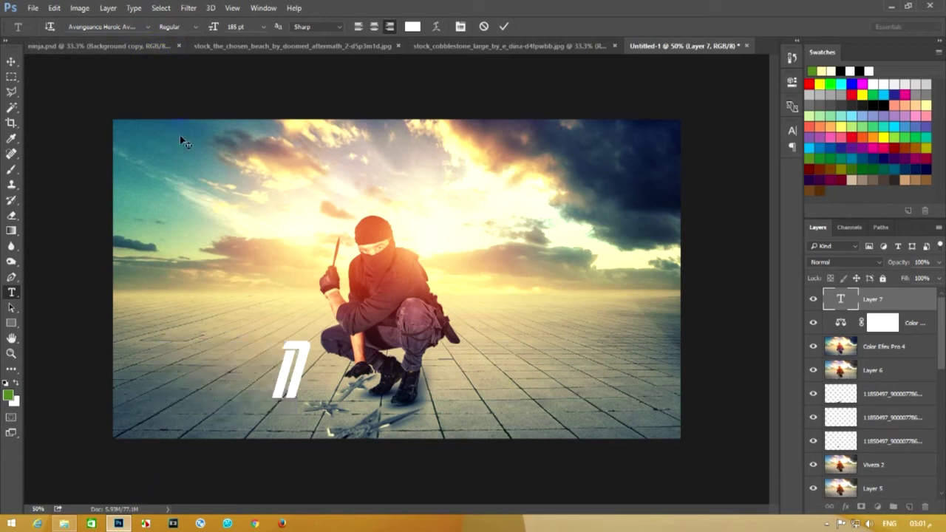
text(IN)
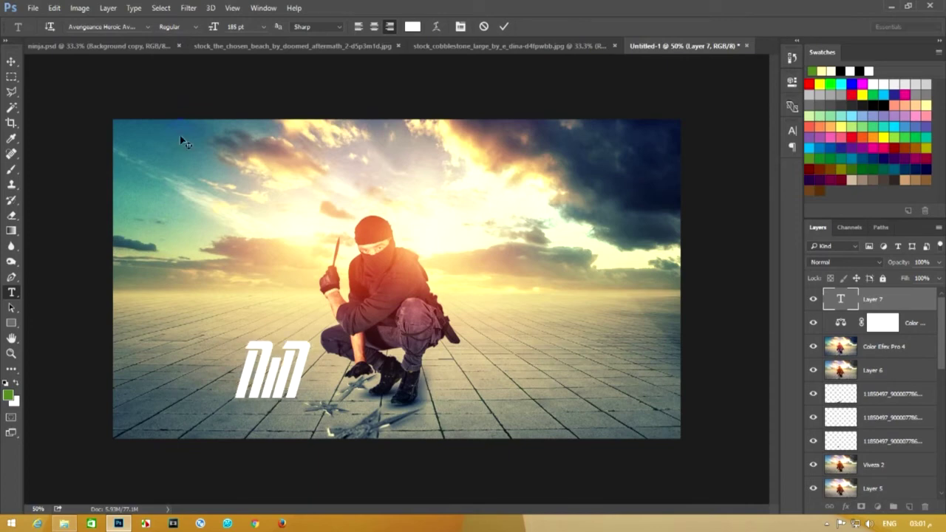
text(JA)
double_click(213, 373)
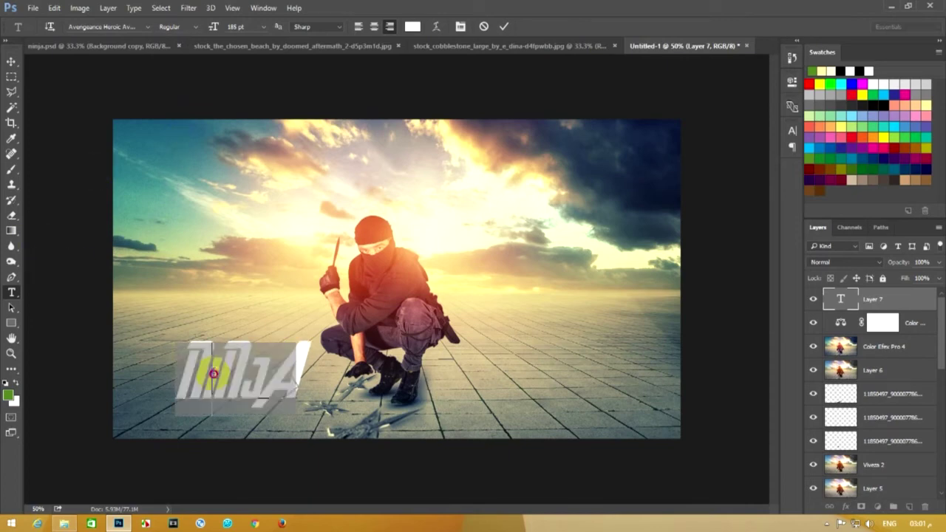
Try BIGBOBS BIG, settle on Charlemagne Std Bold, and move NINJA to the top centre
click(148, 26)
scroll(215, 329, down, 4)
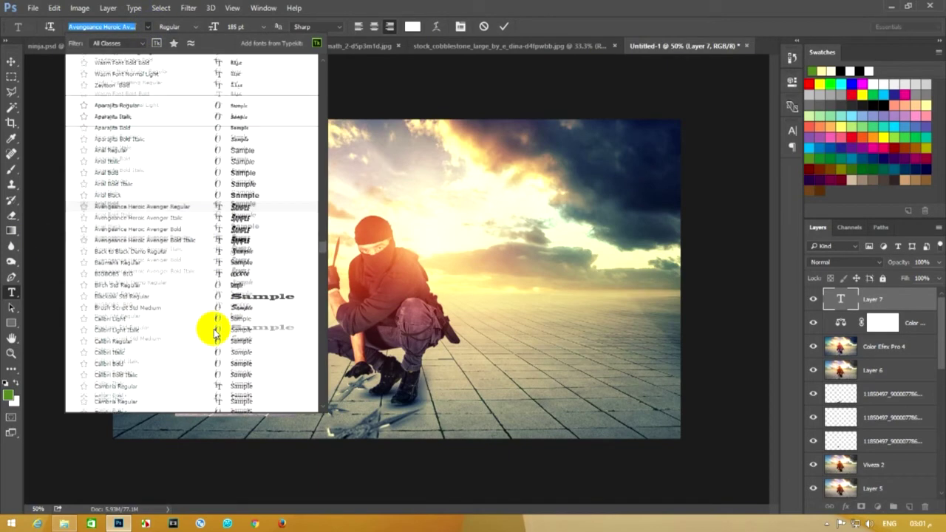
click(236, 274)
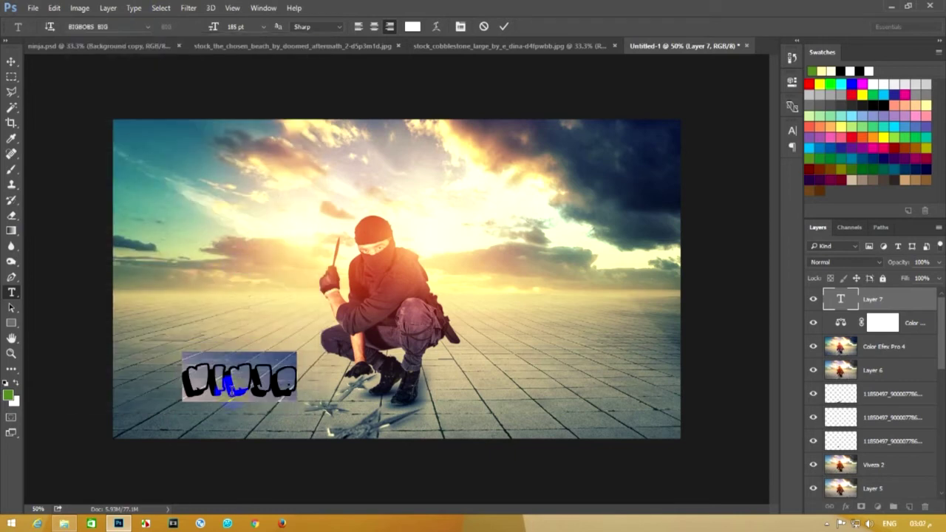
click(147, 27)
scroll(222, 327, down, 3)
scroll(218, 338, down, 3)
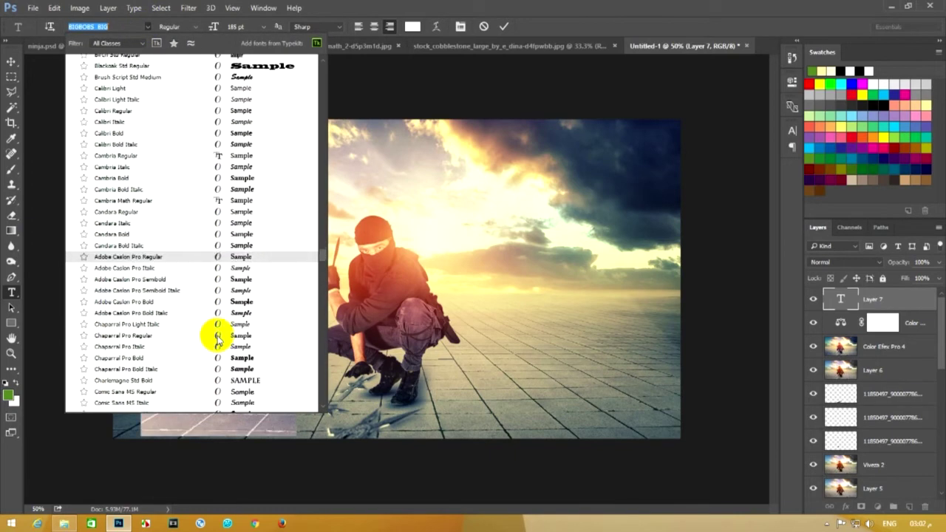
click(236, 380)
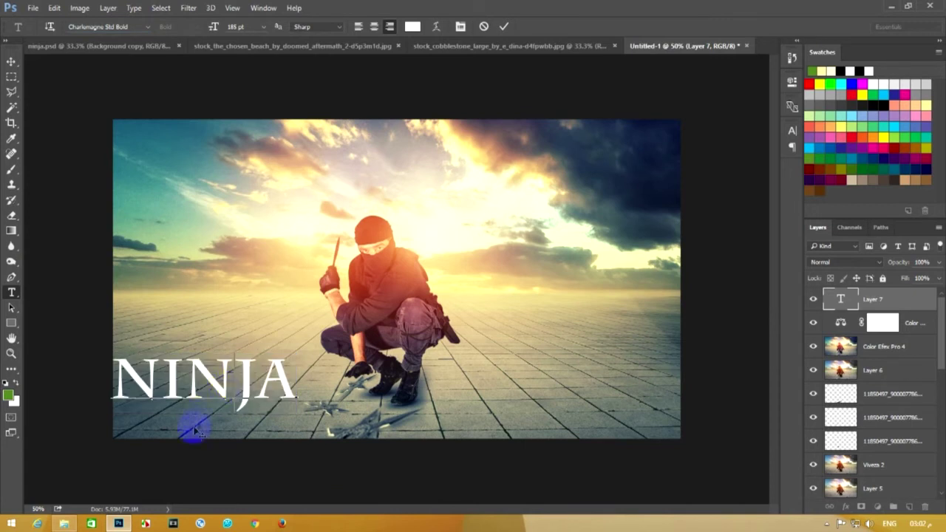
mouse_move(196, 431)
mouse_down()
mouse_move(289, 416)
mouse_move(380, 366)
mouse_move(370, 207)
mouse_move(373, 247)
mouse_move(316, 243)
mouse_move(197, 296)
mouse_move(211, 363)
mouse_move(293, 246)
mouse_move(363, 225)
mouse_move(358, 250)
mouse_move(363, 201)
mouse_move(361, 283)
mouse_move(363, 221)
mouse_up()
double_click(352, 177)
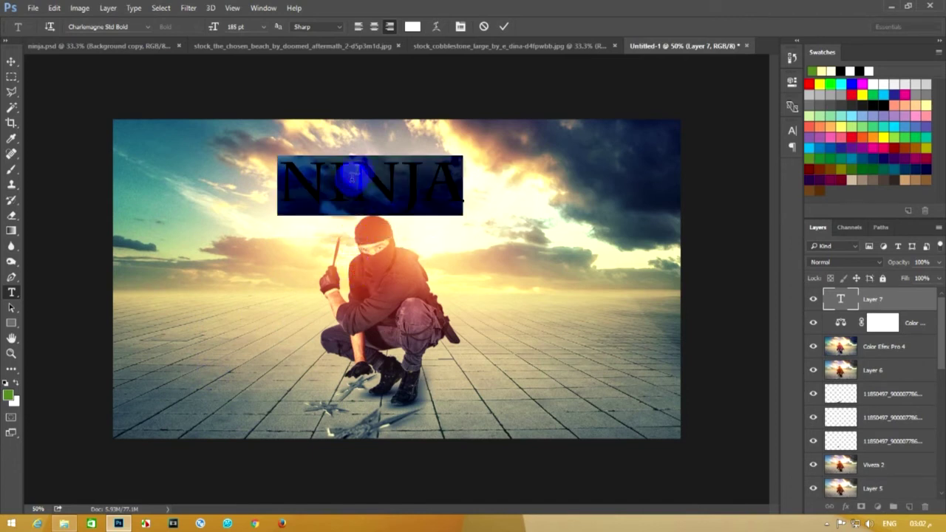
Preview black, then purple and orange tones sampled from the image, and cancel
click(413, 27)
drag(727, 306, 617, 422)
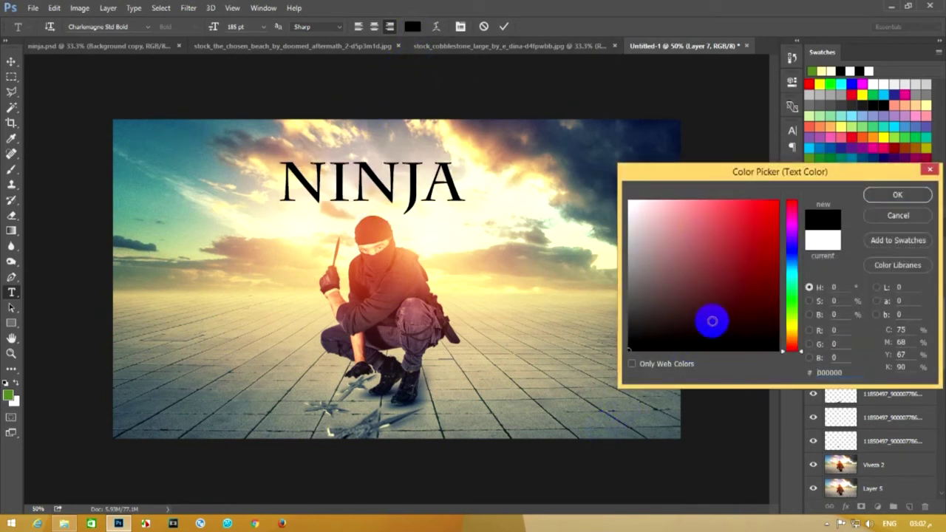
drag(528, 375, 404, 285)
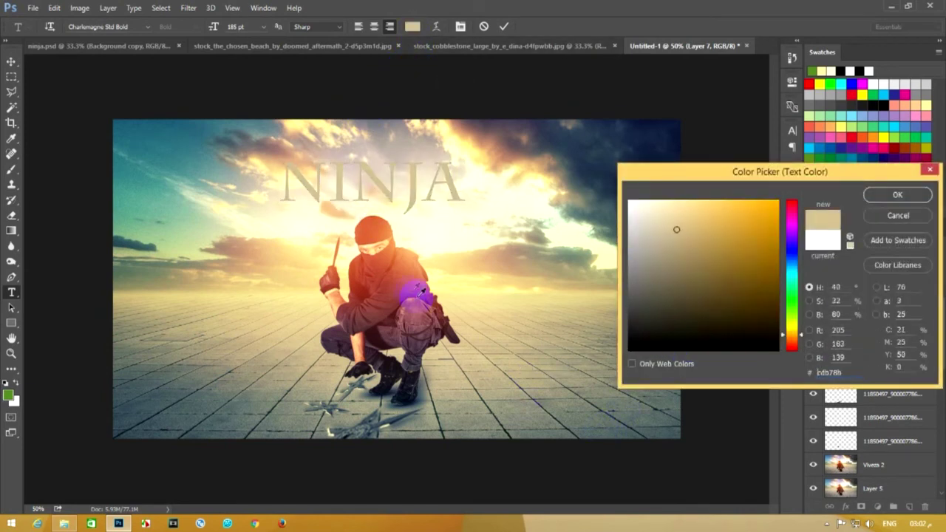
drag(510, 463, 668, 429)
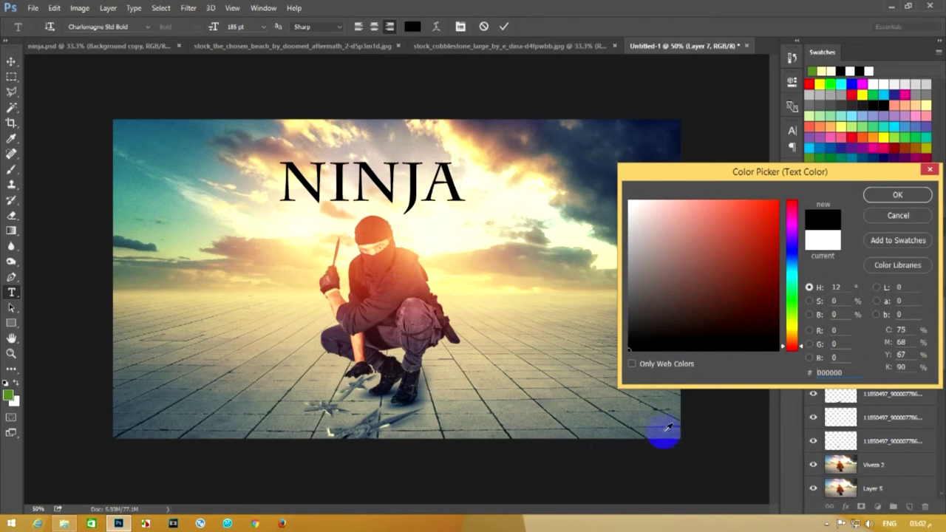
drag(436, 335, 345, 329)
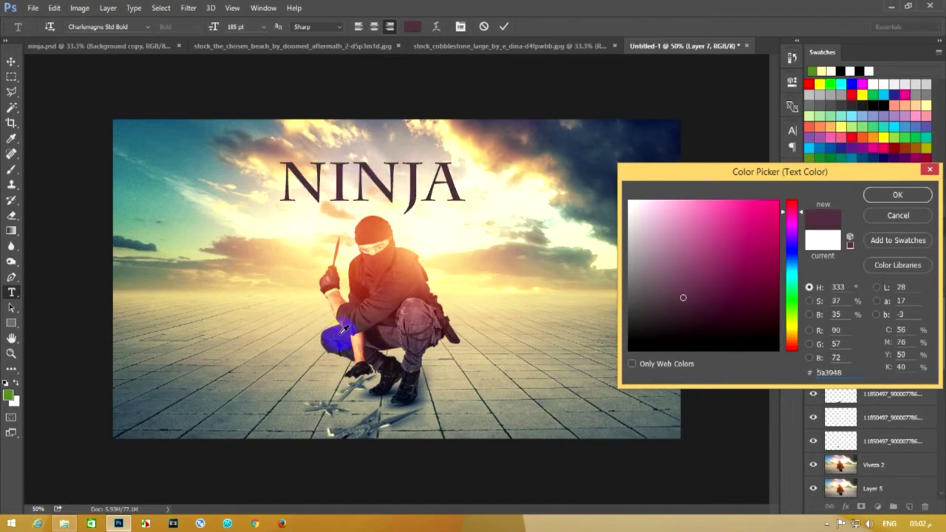
drag(373, 251, 837, 251)
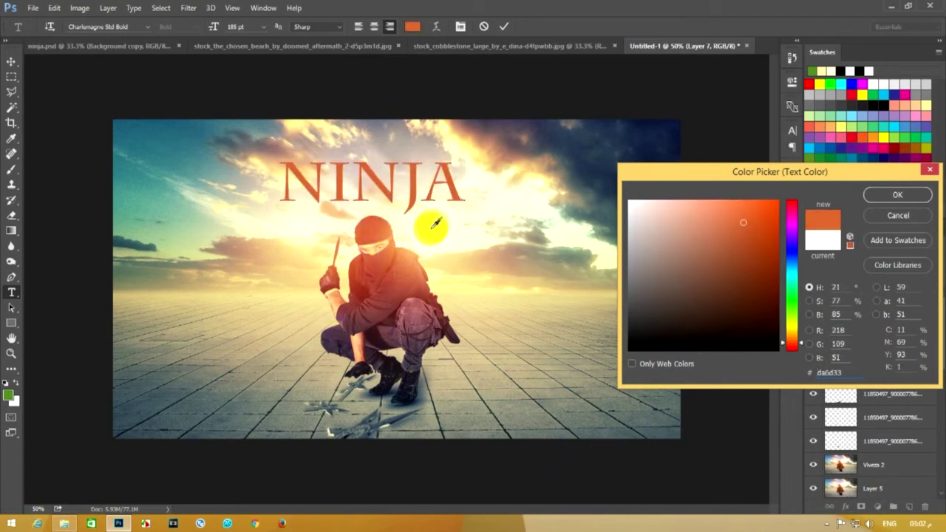
click(898, 215)
Make the NINJA title black (#000000) and scrub its size down to 137 pt
click(412, 26)
click(574, 477)
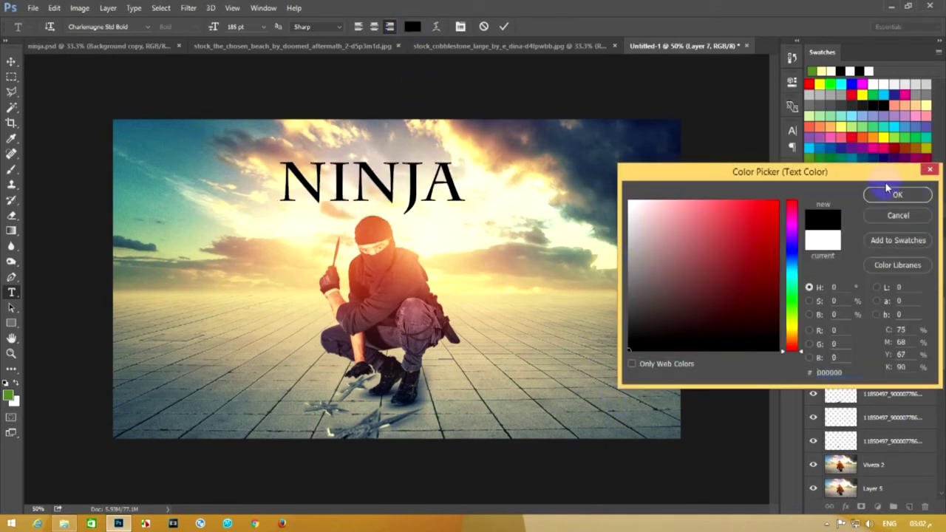
click(890, 192)
drag(211, 27, 182, 25)
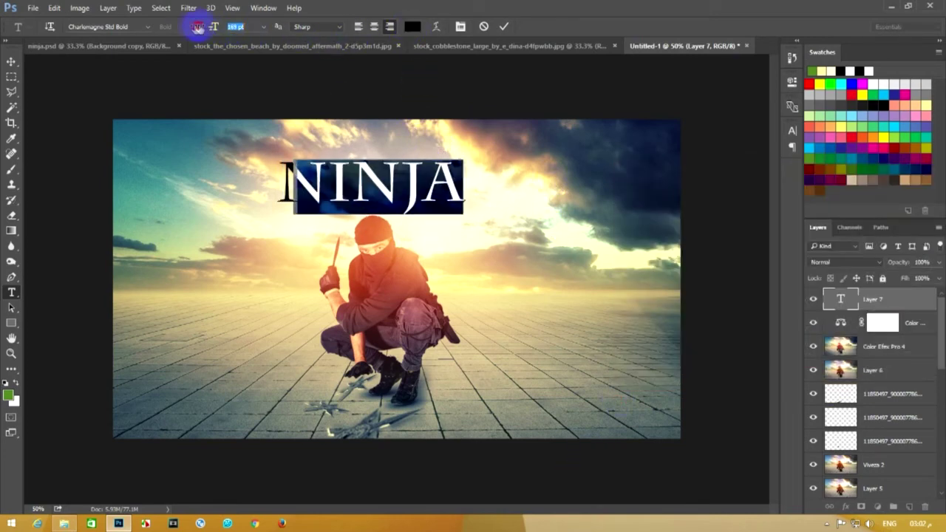
Spread the NINJA letters with 540 tracking and nudge the title slightly left and down
click(405, 198)
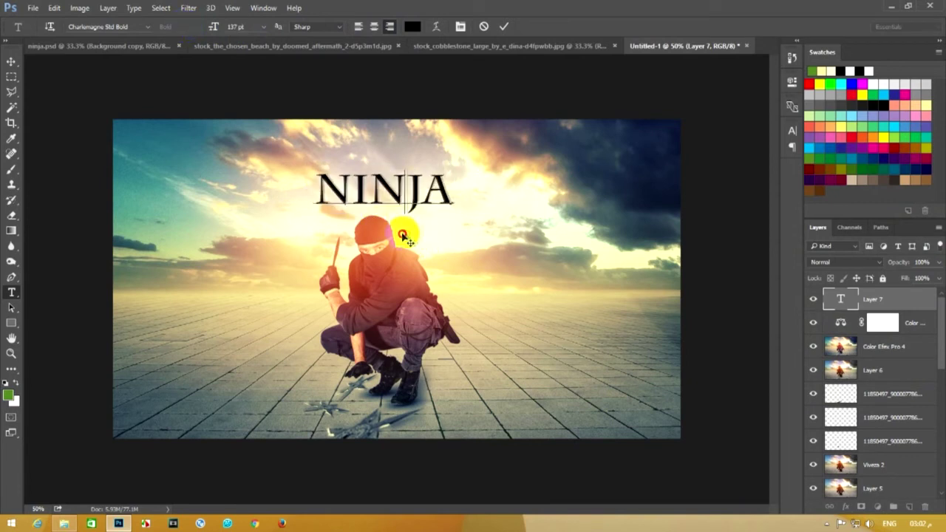
double_click(408, 193)
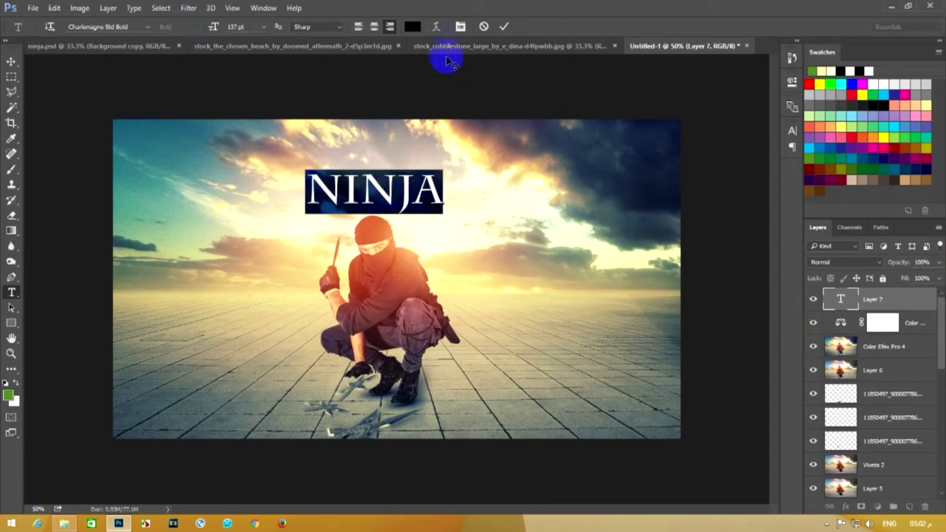
click(460, 27)
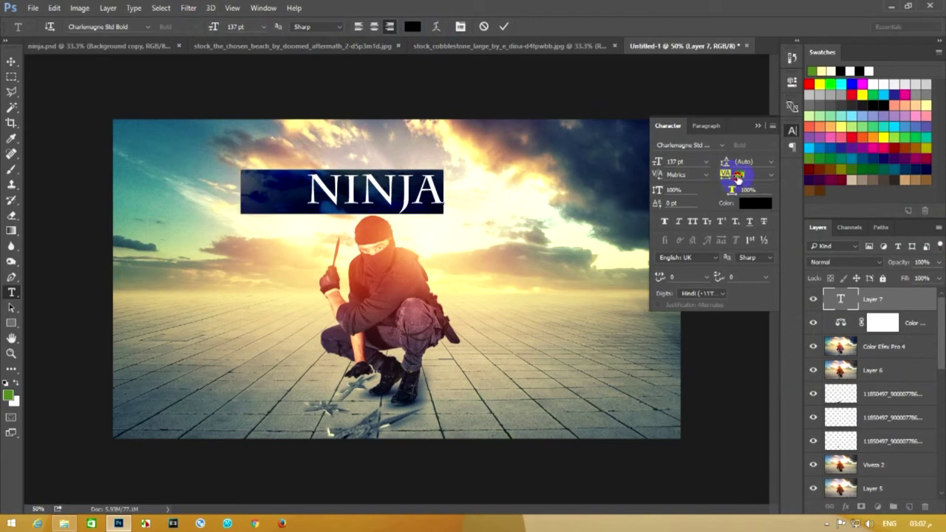
drag(725, 174, 739, 185)
click(456, 255)
drag(456, 255, 430, 263)
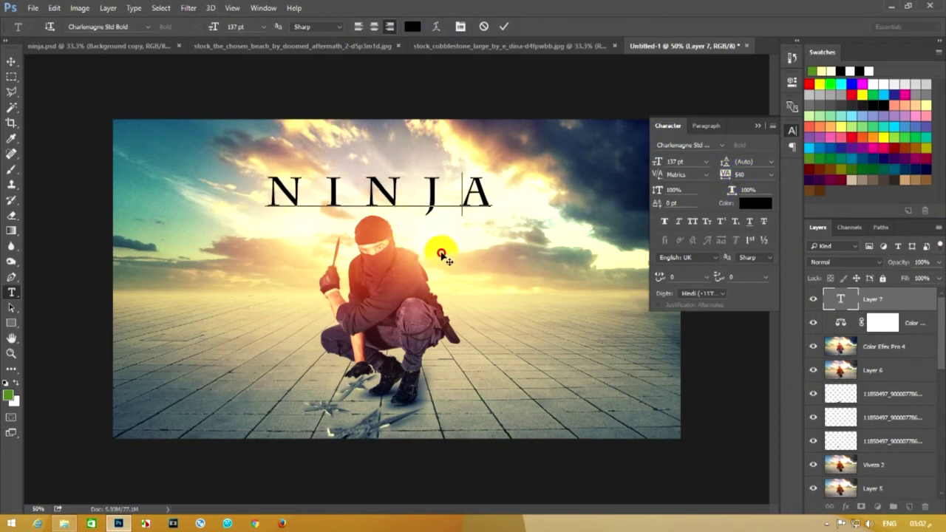
Preview a pale grey on the title, then keep it black
double_click(375, 190)
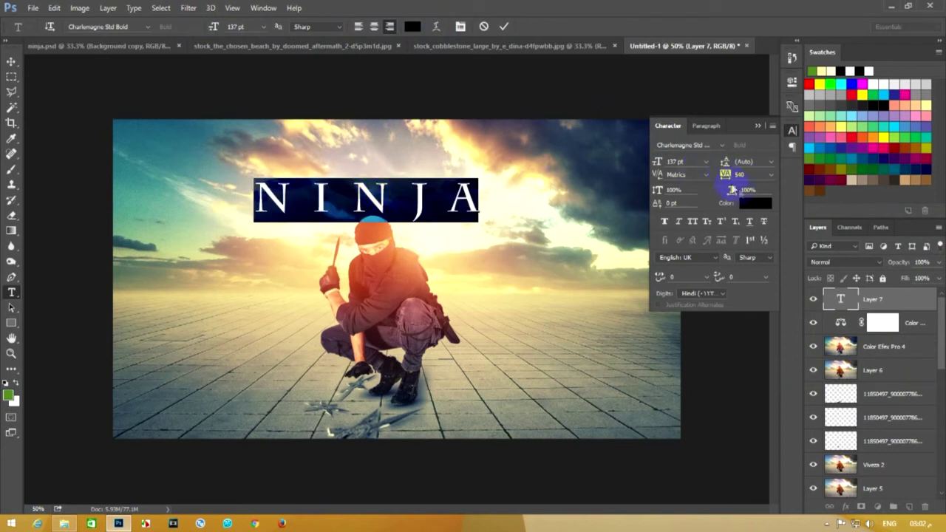
click(753, 203)
mouse_move(654, 232)
mouse_down()
mouse_move(630, 270)
mouse_move(648, 231)
mouse_up()
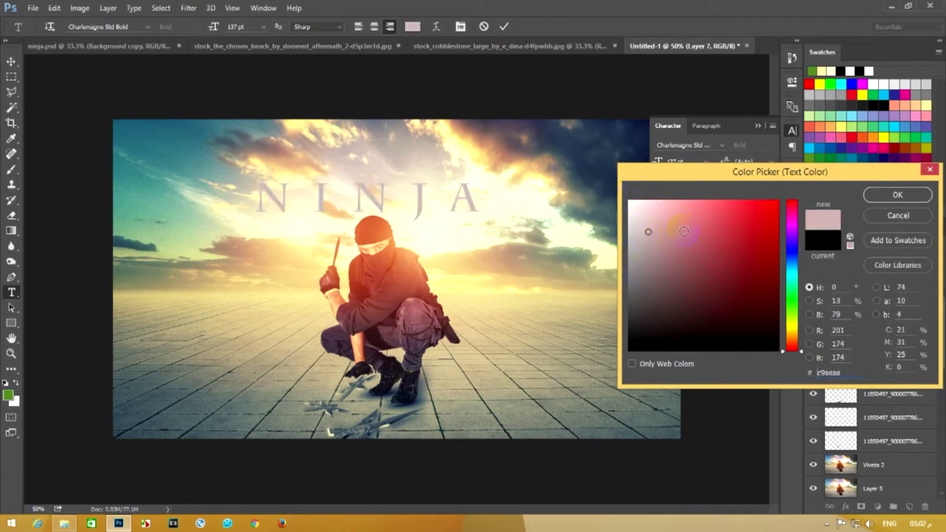
drag(679, 231, 569, 457)
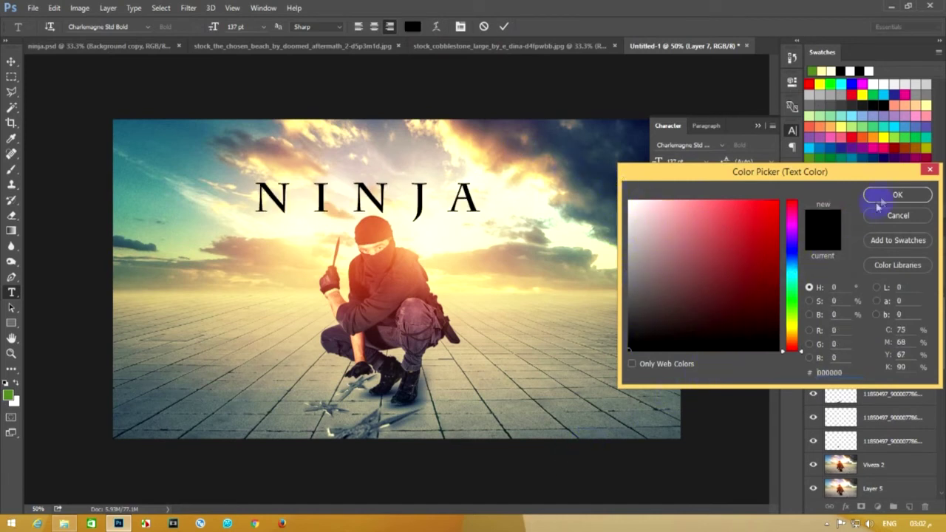
click(883, 197)
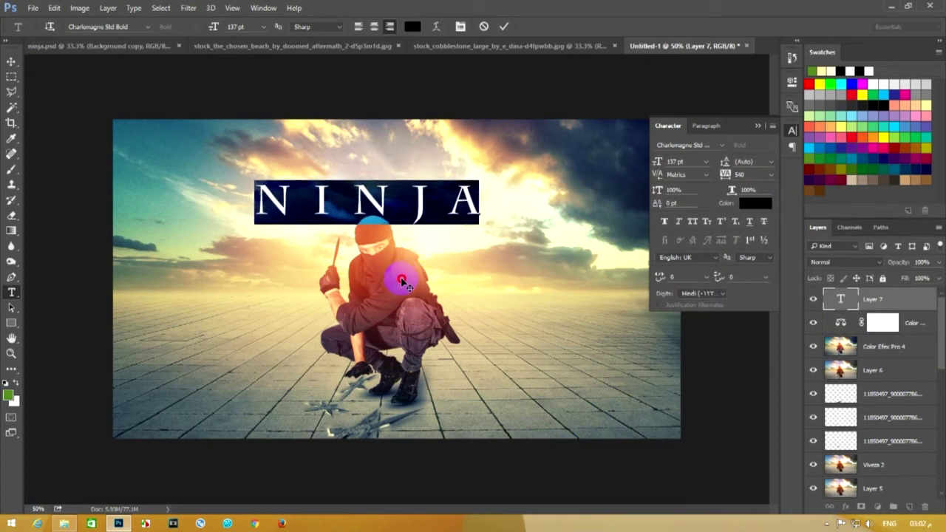
click(366, 275)
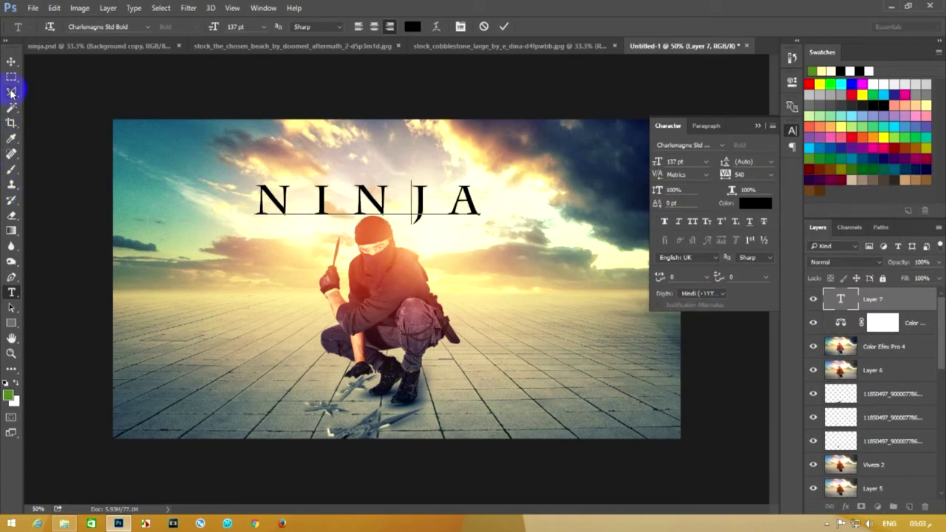
double_click(377, 215)
Try Constantia Italic on the title and retype it as NINJA
click(147, 26)
scroll(251, 358, down, 2)
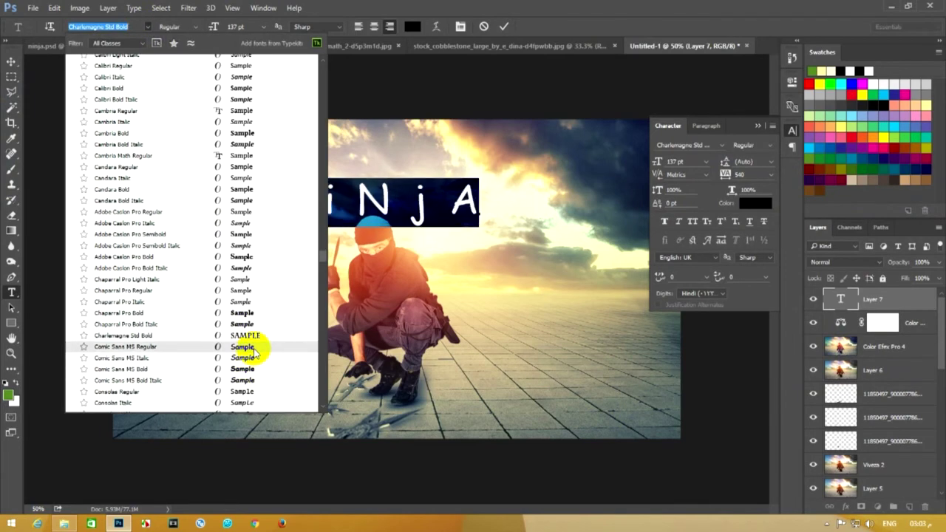
scroll(255, 359, down, 2)
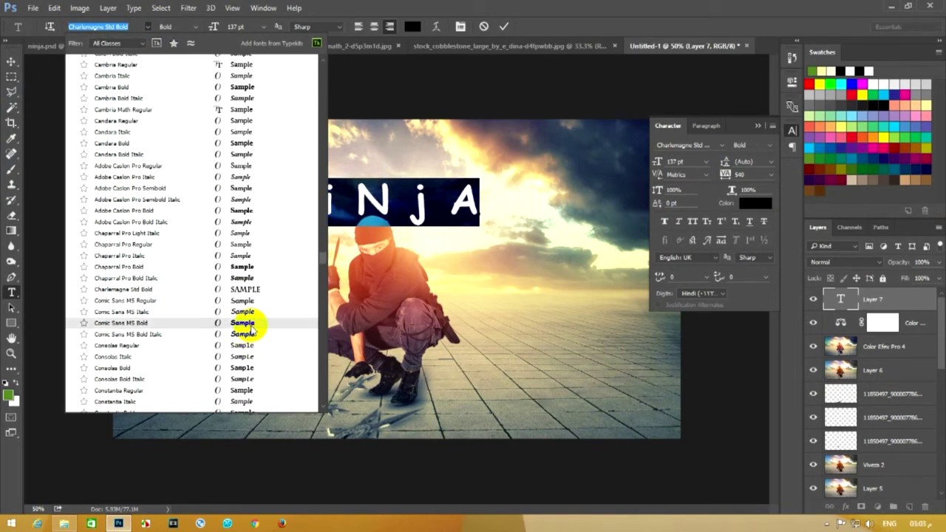
scroll(252, 330, down, 3)
click(245, 341)
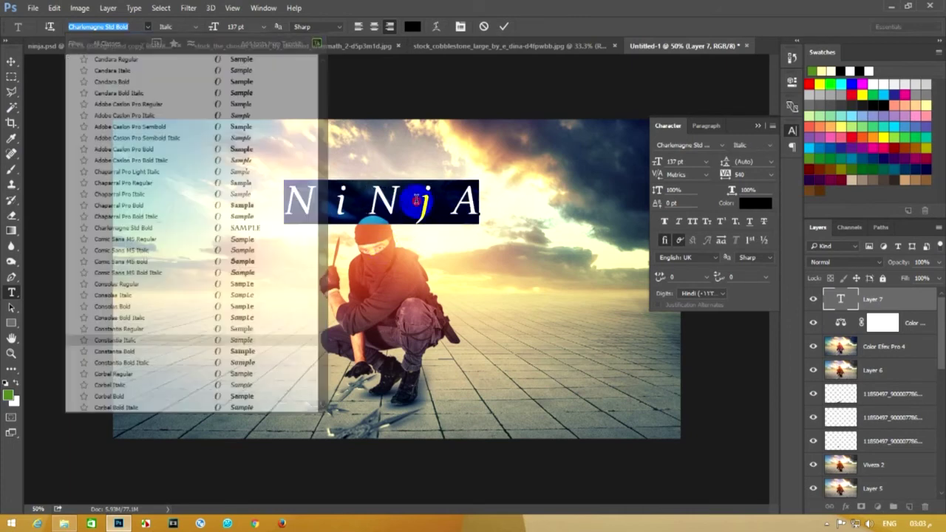
key(BackSpace)
key(BackSpace)
key(BackSpace)
key(BackSpace)
key(BackSpace)
text(N)
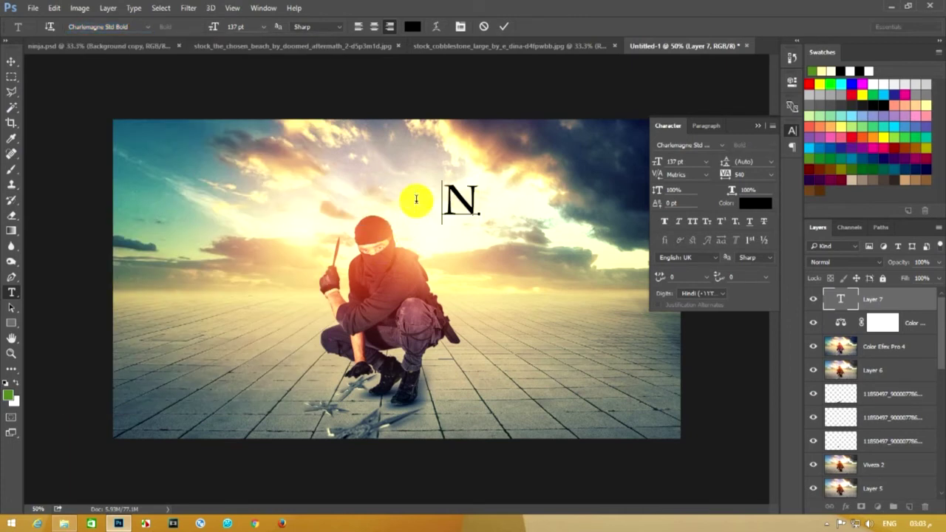
text(INJA)
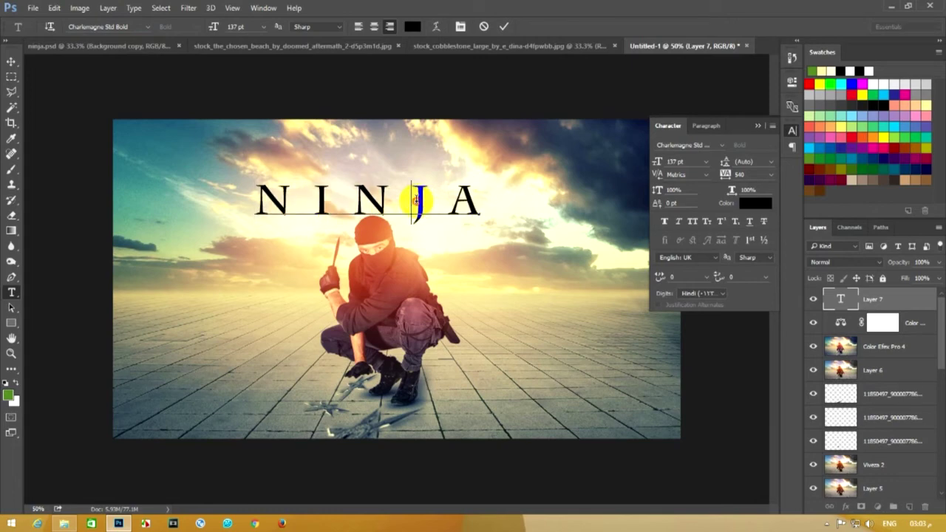
key(ctrl+a)
Set the title in Impact Regular with tracking 0
click(148, 26)
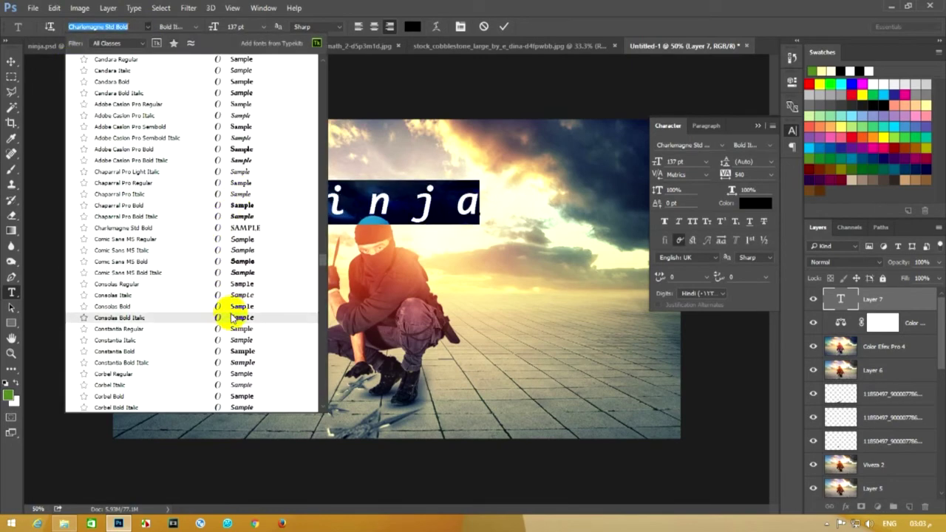
scroll(235, 296, down, 5)
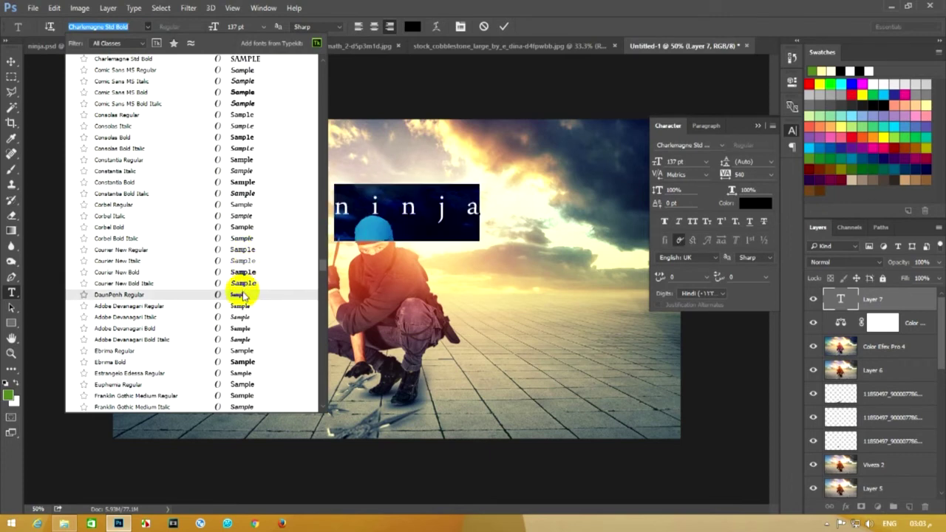
scroll(229, 318, down, 2)
scroll(226, 330, down, 2)
scroll(251, 384, down, 2)
scroll(236, 370, down, 2)
click(247, 325)
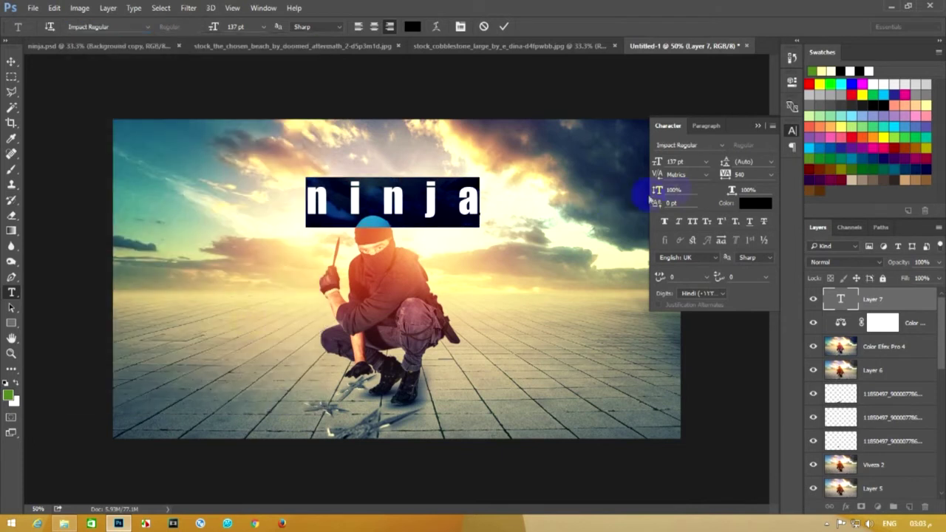
text(0)
key(Return)
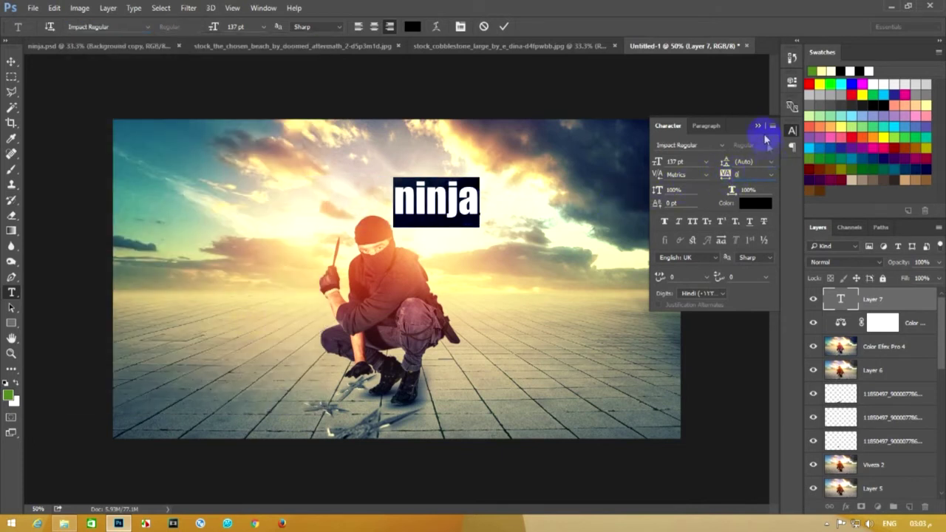
click(758, 127)
Move the ninja text down-left beside the figure and enter ffffff as its colour
mouse_move(433, 259)
mouse_down()
mouse_move(285, 313)
mouse_move(266, 336)
mouse_up()
double_click(263, 271)
click(411, 26)
text(ffffff)
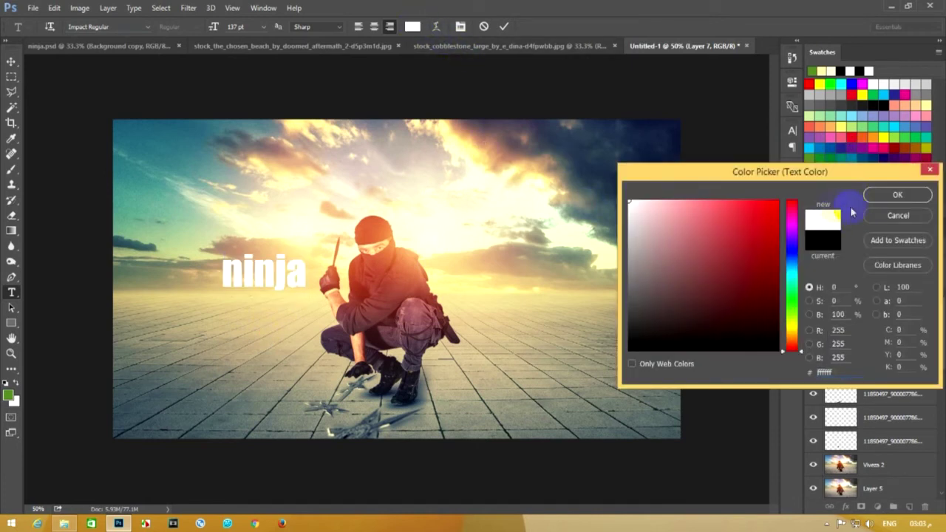
Colour the ninja text a pale cream sampled from the bright sky
click(923, 192)
click(412, 27)
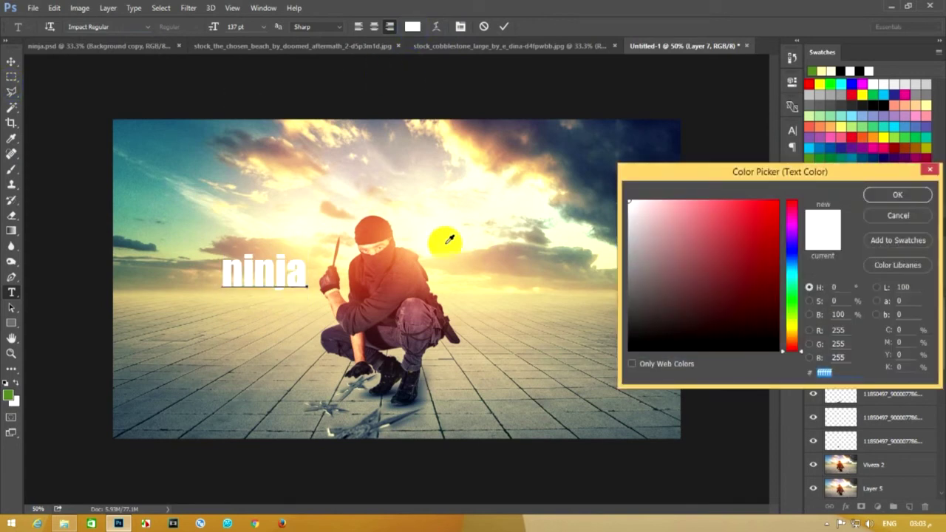
click(440, 234)
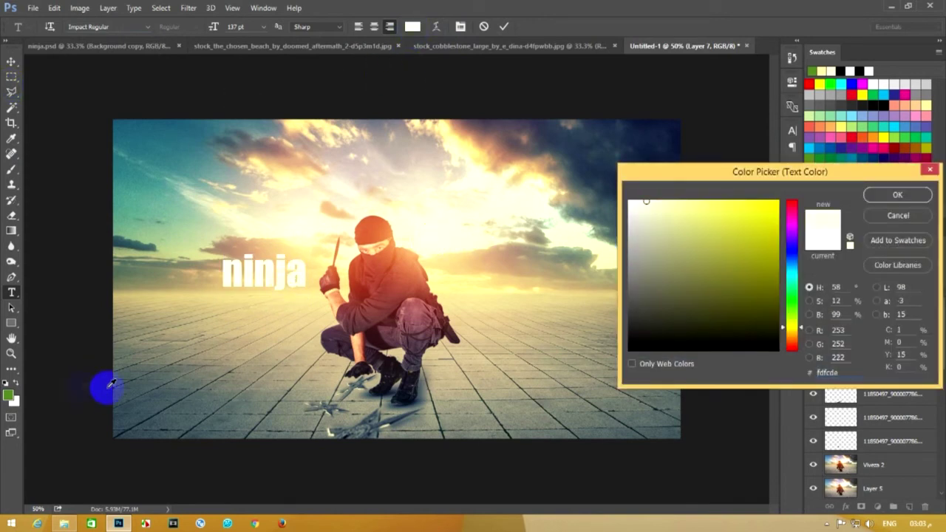
click(296, 401)
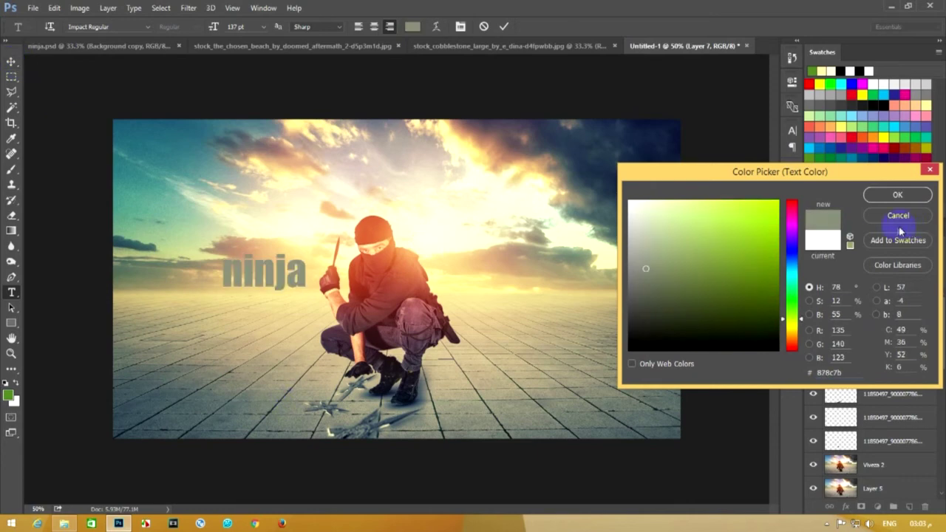
click(453, 105)
drag(458, 232, 422, 234)
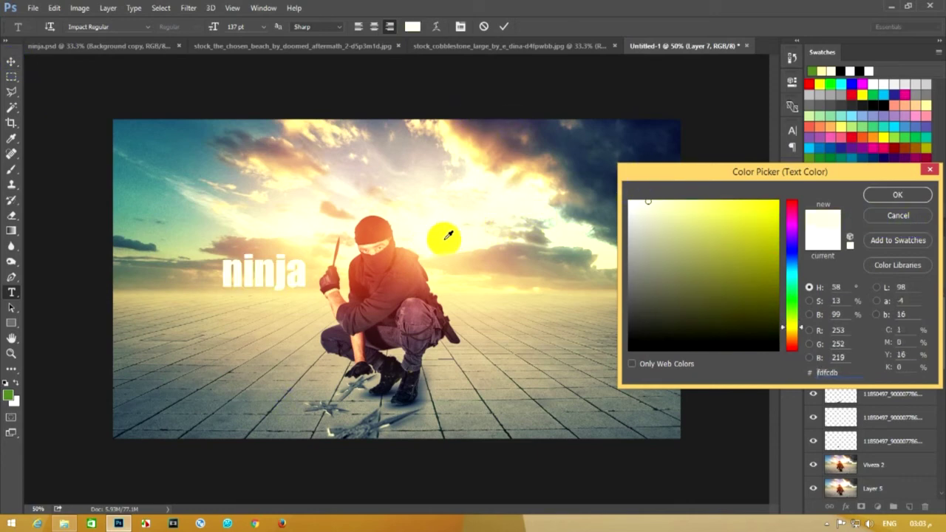
click(898, 197)
Move the text above the figure's head, keep the pale yellow, and set tracking to 240
drag(363, 311, 360, 189)
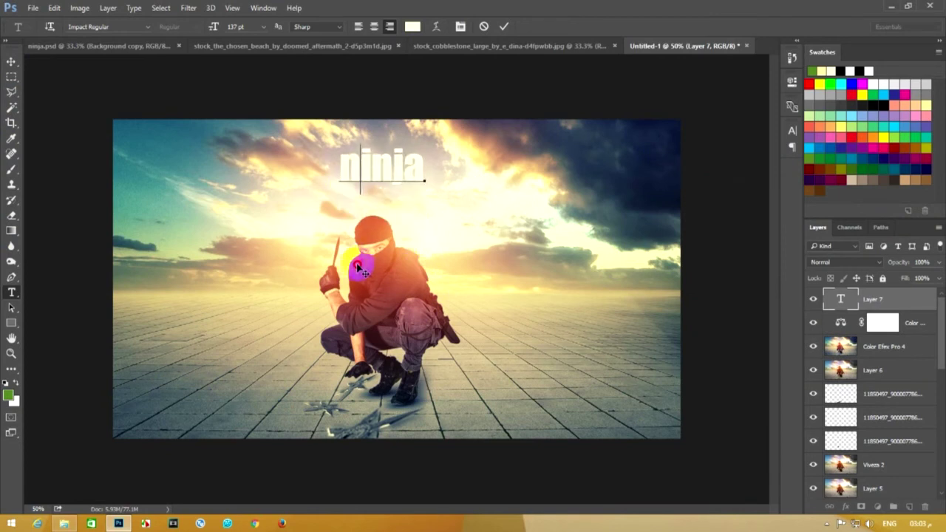
double_click(387, 169)
click(412, 27)
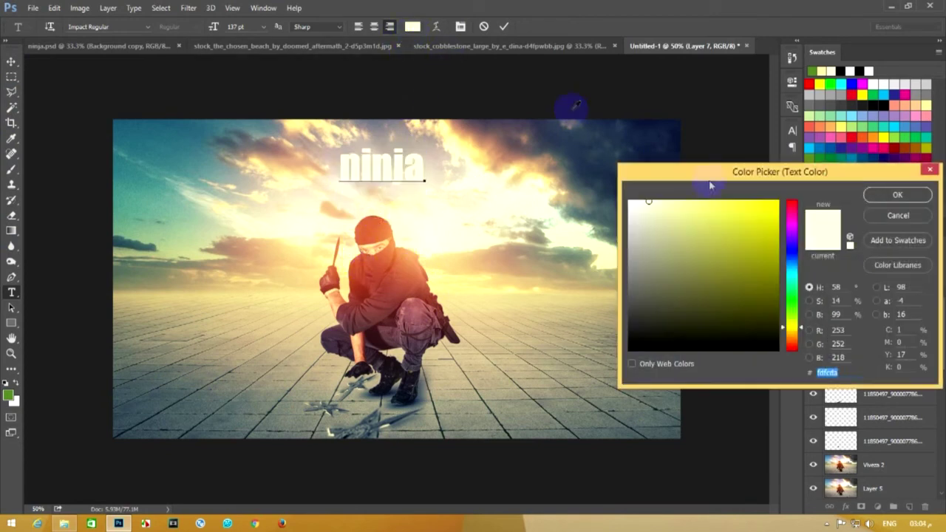
click(887, 214)
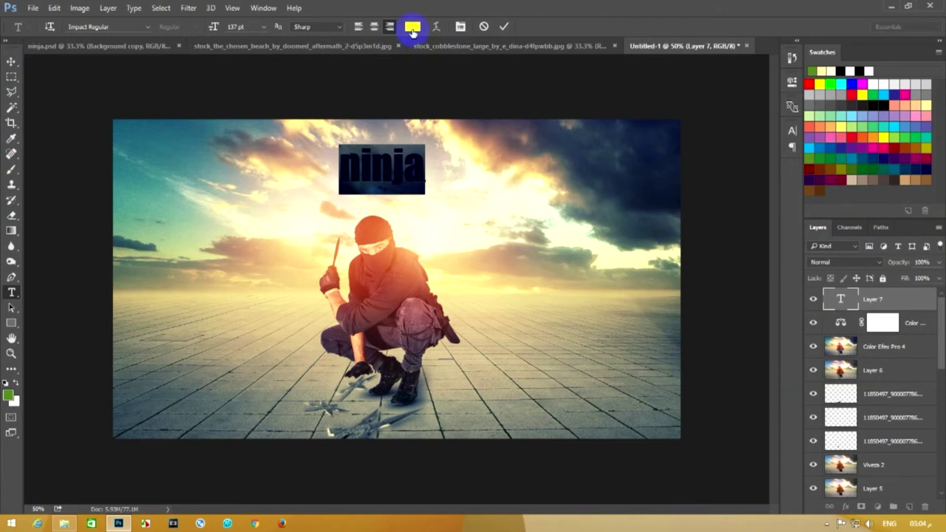
click(413, 26)
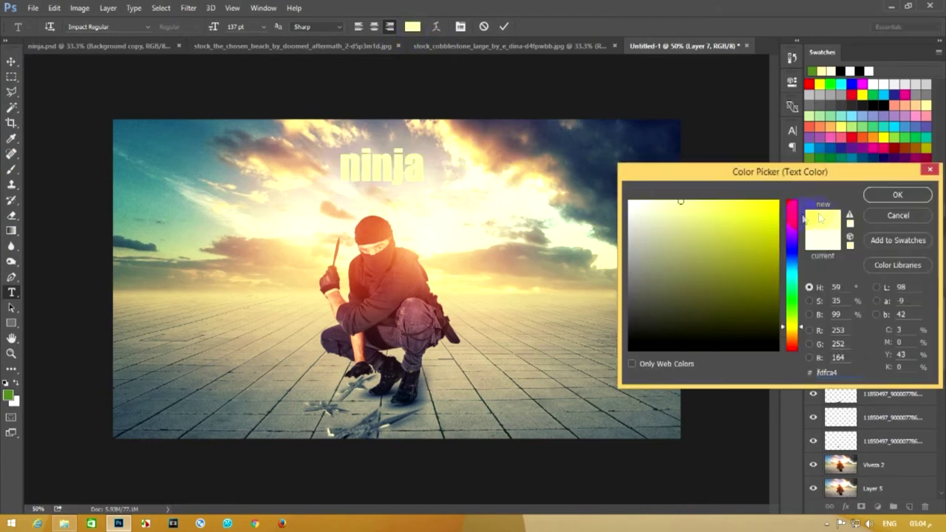
click(898, 195)
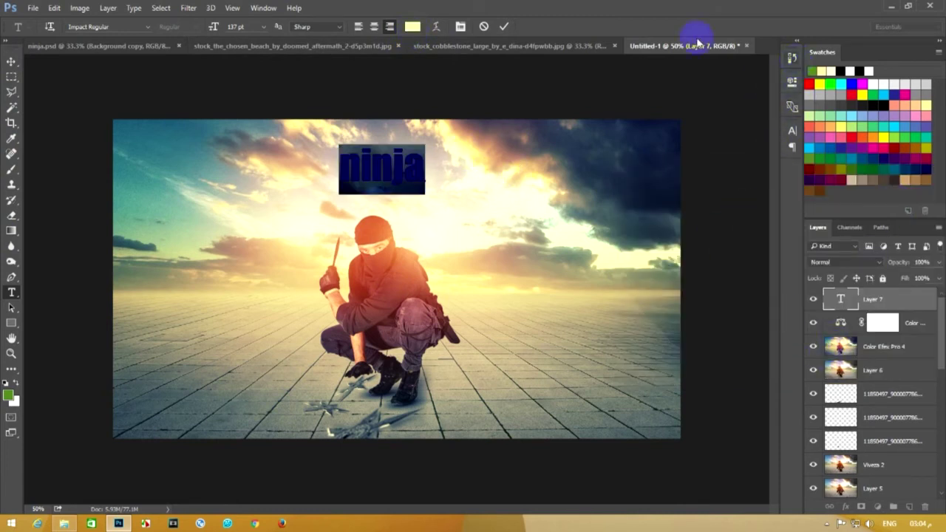
click(459, 26)
drag(725, 175, 769, 175)
mouse_move(370, 224)
mouse_down()
mouse_move(380, 246)
mouse_move(381, 238)
mouse_up()
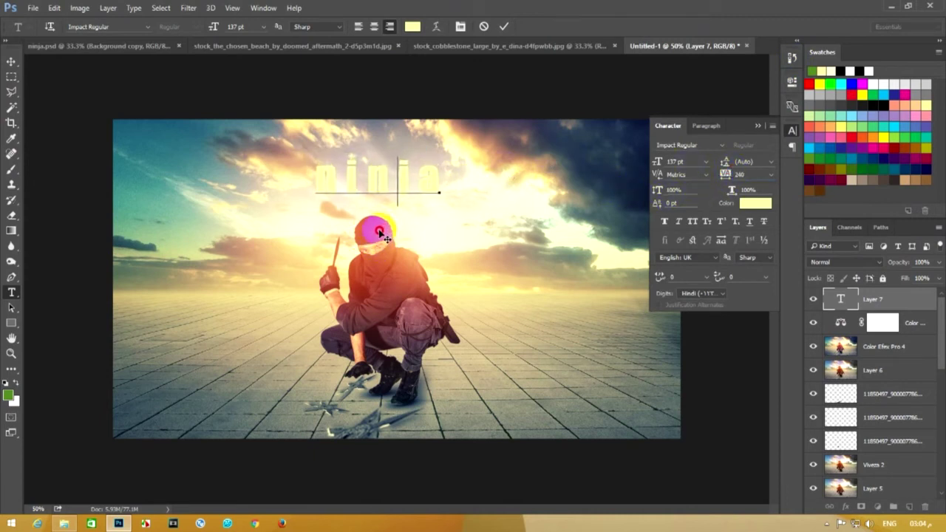
Add a default drop shadow (Multiply, black, 1 px distance, 3 px size) to the ninja text layer
click(766, 127)
click(12, 63)
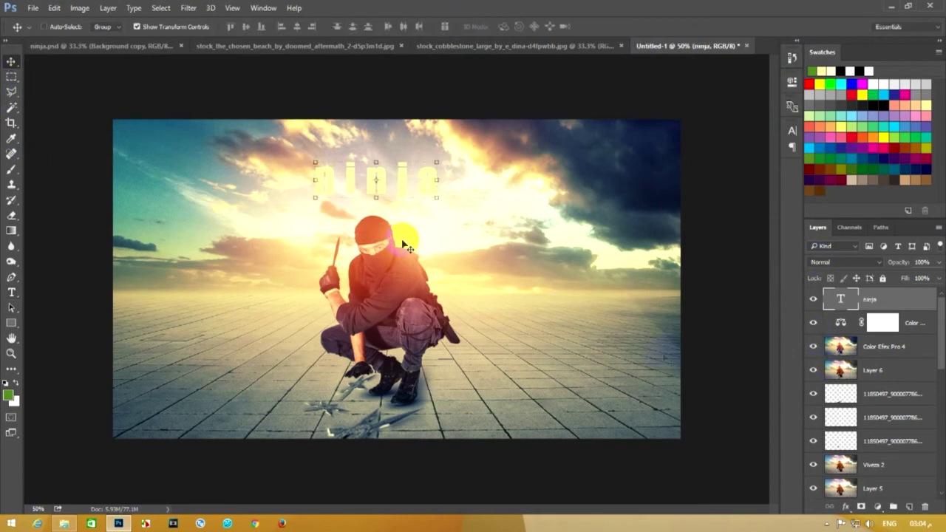
click(846, 507)
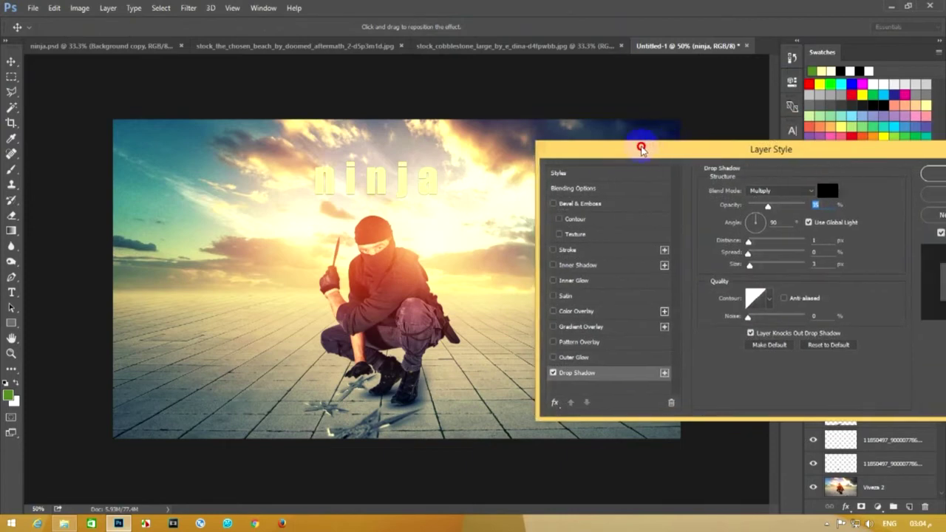
drag(567, 153, 734, 153)
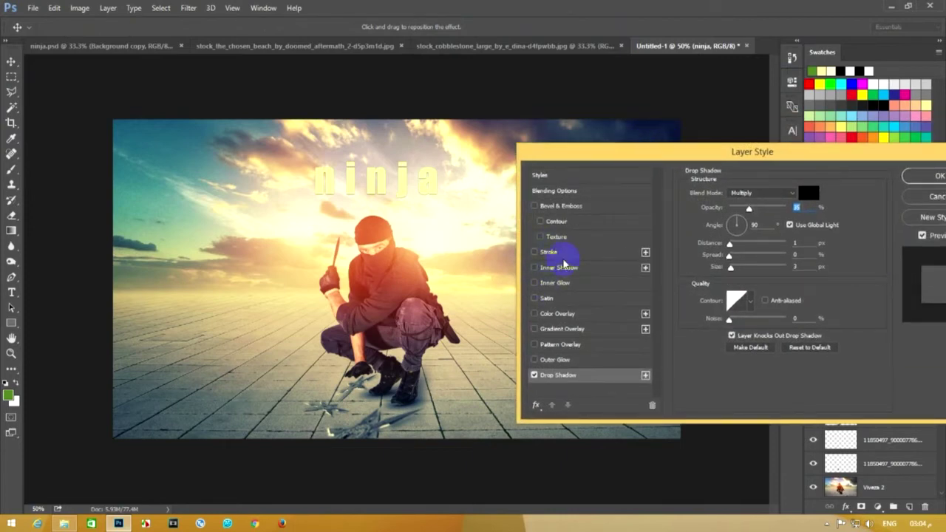
click(933, 175)
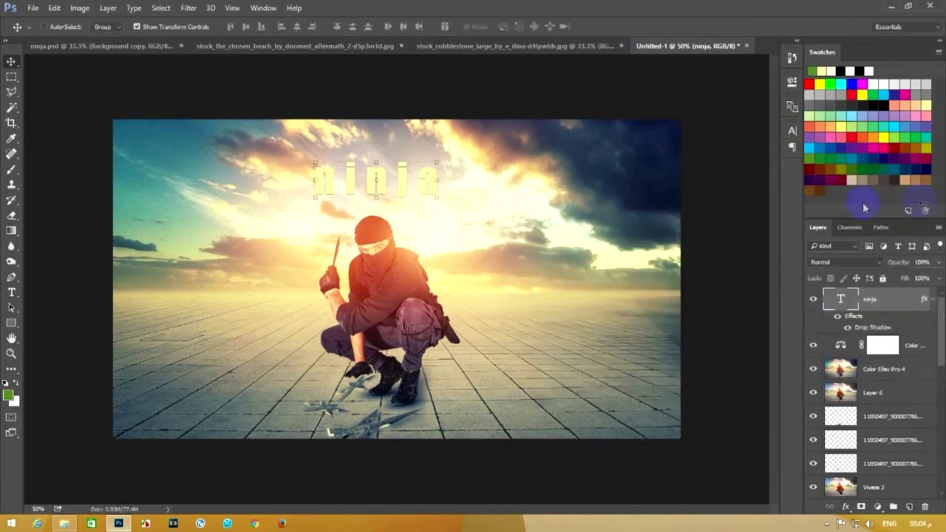
click(11, 295)
double_click(362, 179)
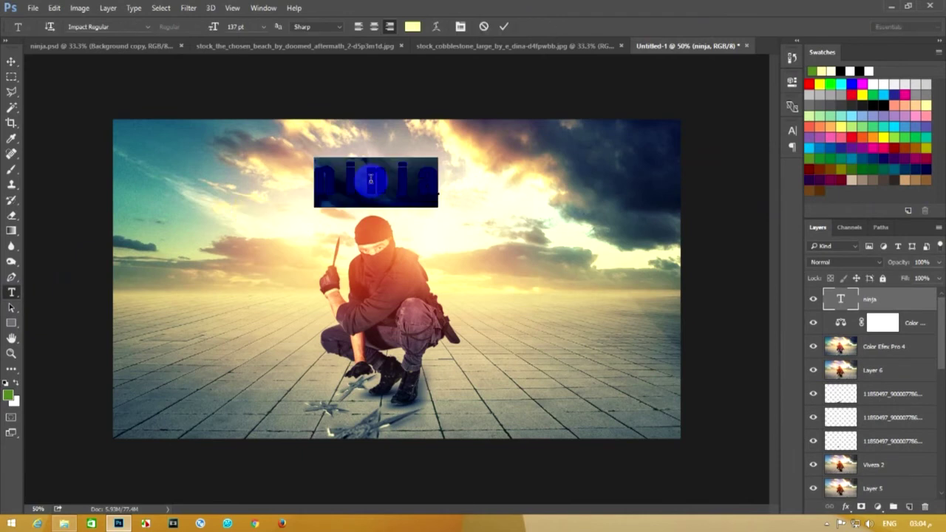
Finish retyping the title as NINJA and try Hobo Std Medium on it
text(N)
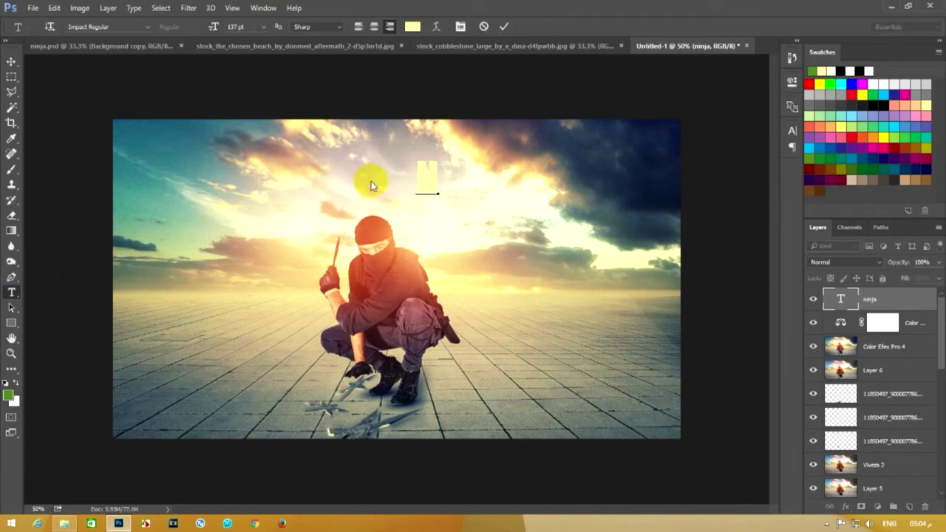
text(INJA)
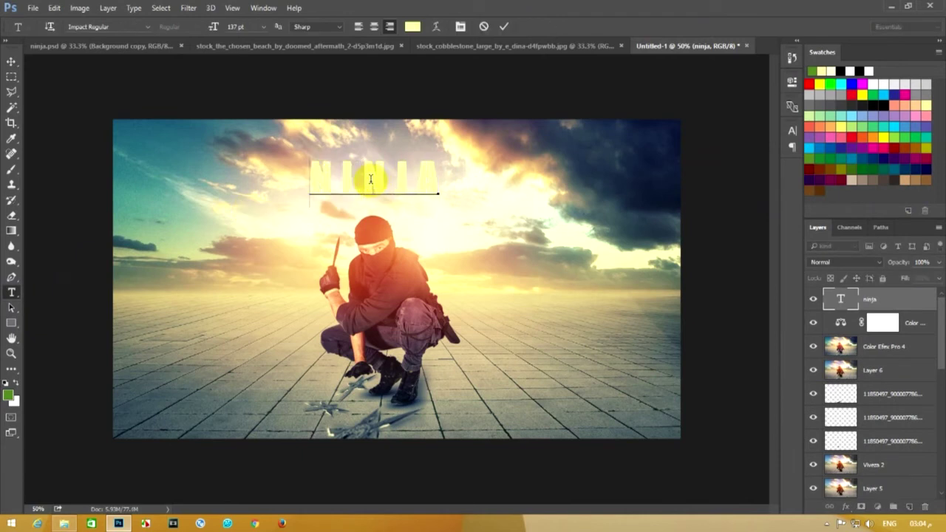
key(ctrl+a)
click(148, 28)
scroll(251, 370, down, 1)
click(241, 363)
drag(295, 229, 296, 232)
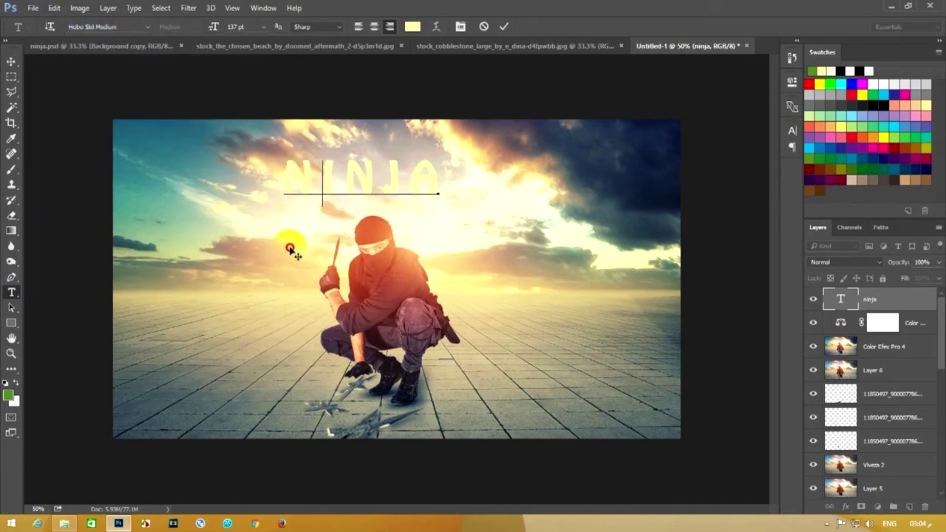
Switch NINJA to Letter Gothic Std Medium and reposition it slightly higher
click(148, 27)
scroll(211, 337, up, 2)
scroll(222, 376, down, 5)
scroll(237, 381, down, 1)
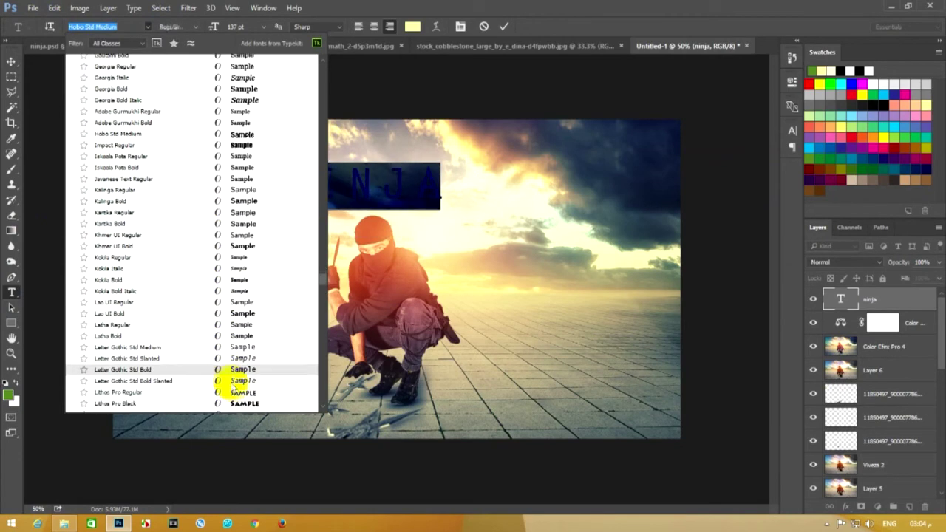
click(241, 347)
mouse_move(300, 252)
mouse_down()
mouse_move(313, 255)
mouse_move(299, 235)
mouse_up()
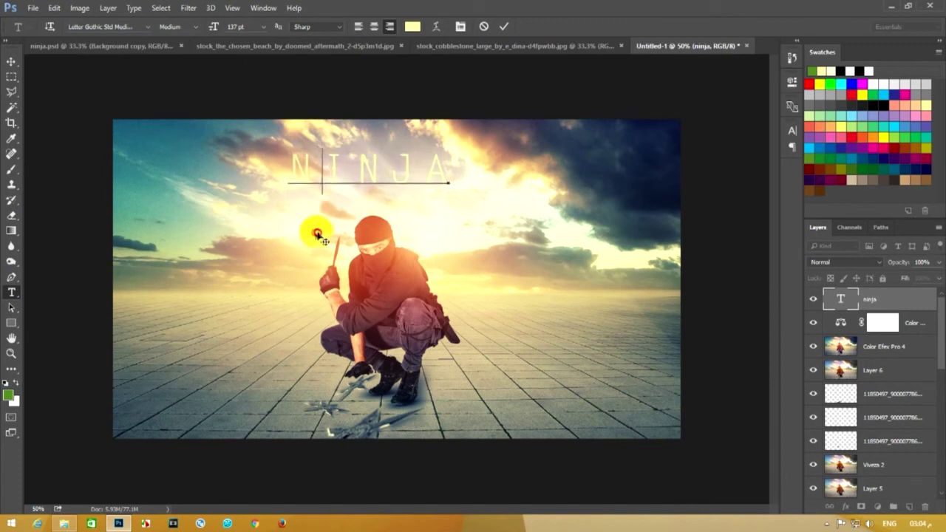
mouse_move(312, 229)
mouse_down()
mouse_move(293, 260)
mouse_move(288, 249)
mouse_move(308, 243)
mouse_up()
Try Lucida Sans Unicode, then settle on Letter Gothic Std Medium above the head
double_click(325, 194)
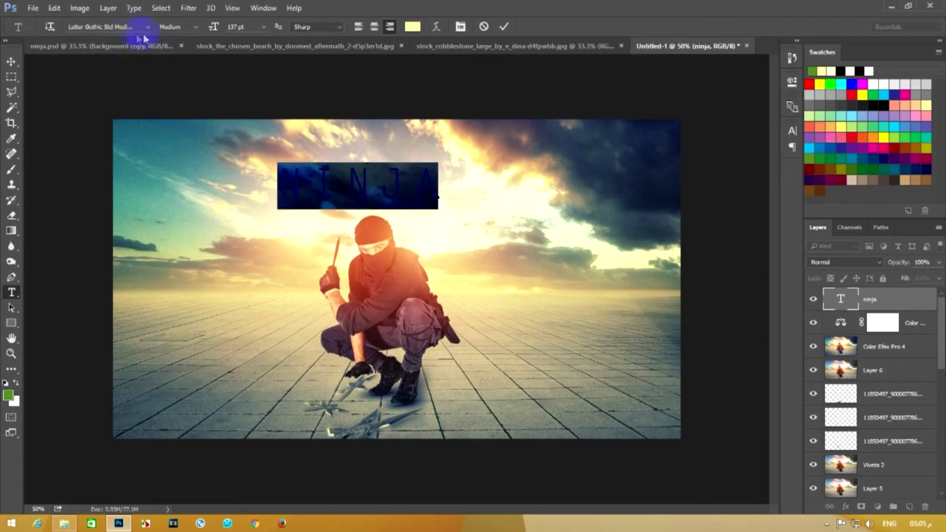
click(149, 28)
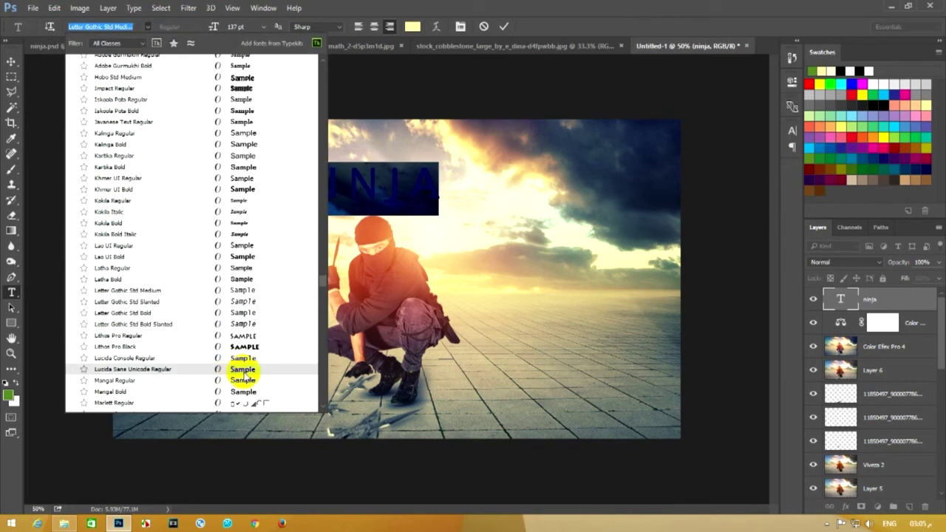
click(243, 370)
drag(288, 256, 294, 248)
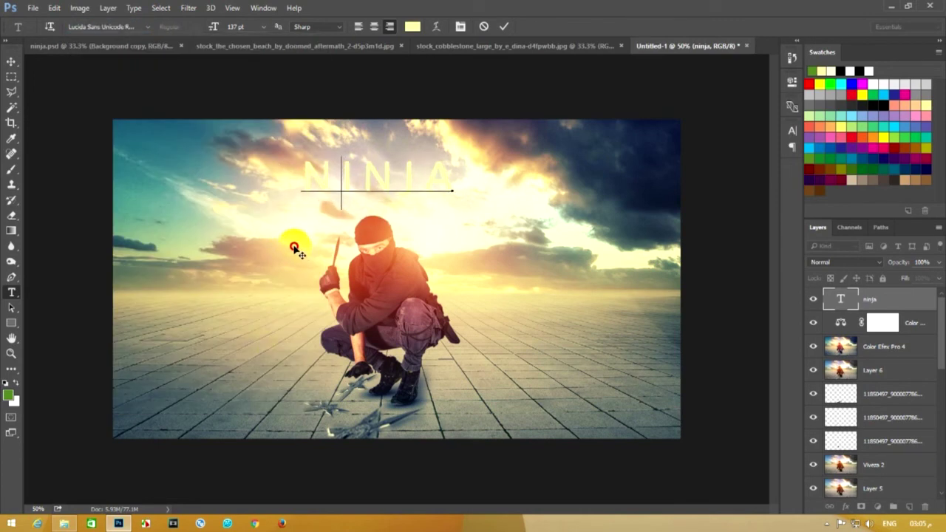
drag(305, 226, 307, 229)
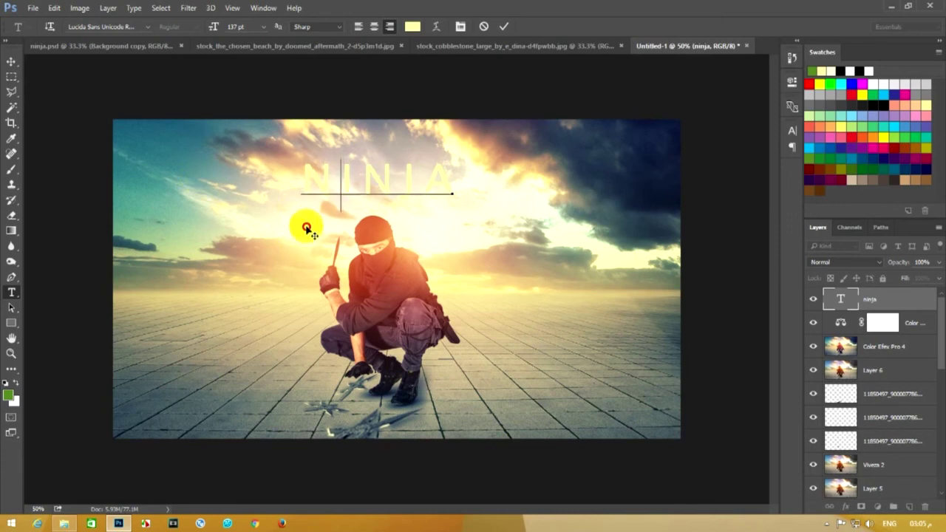
double_click(352, 194)
click(145, 27)
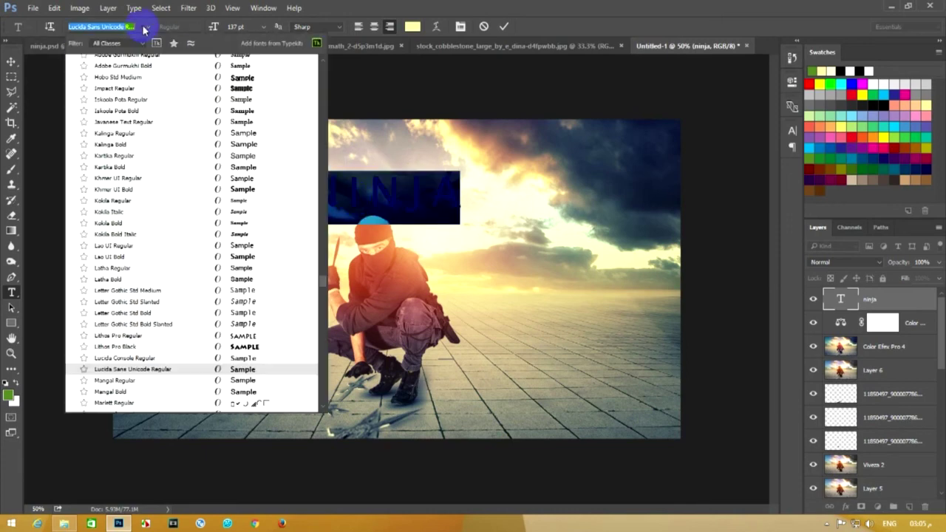
click(232, 290)
drag(274, 264, 275, 275)
click(12, 77)
Add a drop shadow to NINJA with lower opacity and 16 px size
click(845, 506)
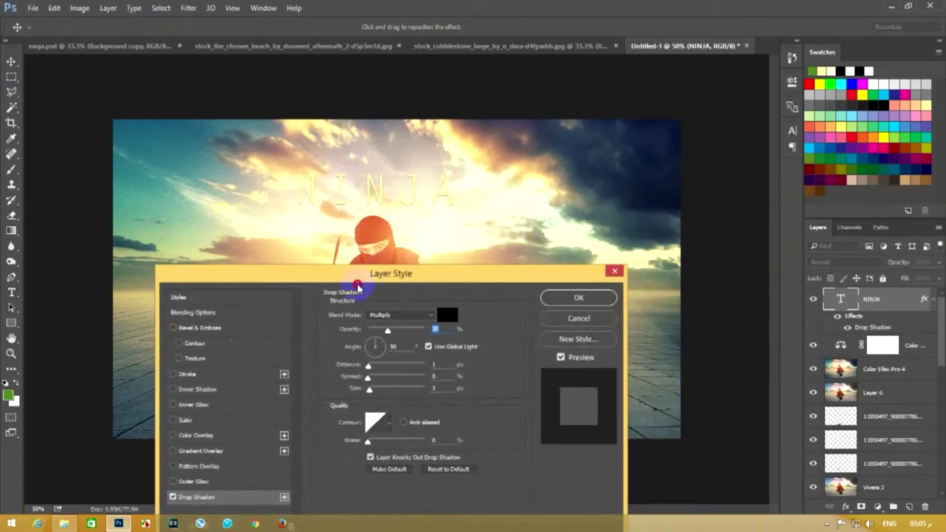
drag(482, 88, 756, 225)
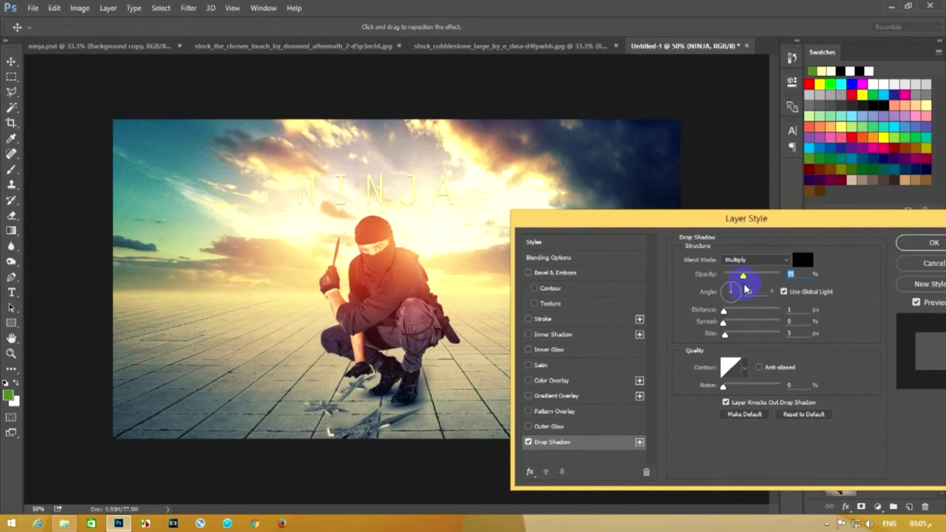
drag(743, 275, 738, 276)
drag(739, 277, 730, 274)
drag(726, 335, 730, 334)
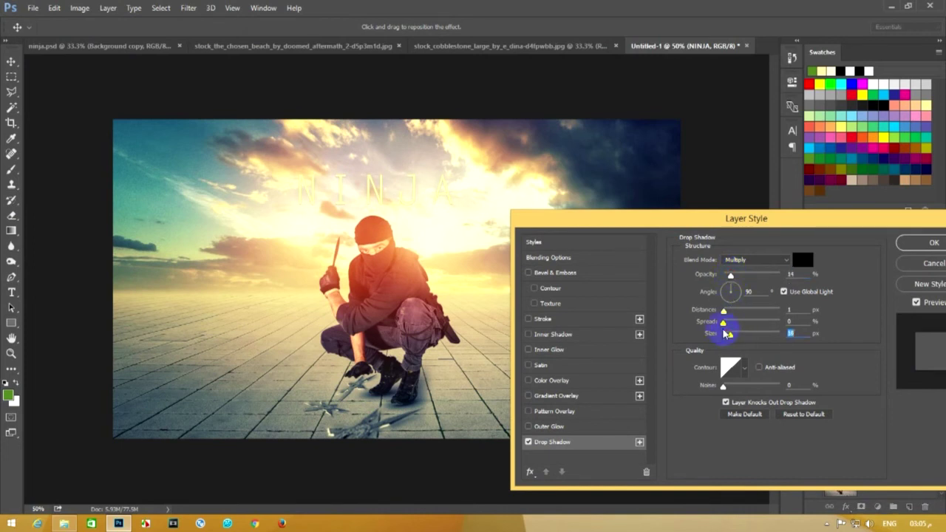
Add a 24 px outer glow, then cancel all the layer style changes
click(549, 426)
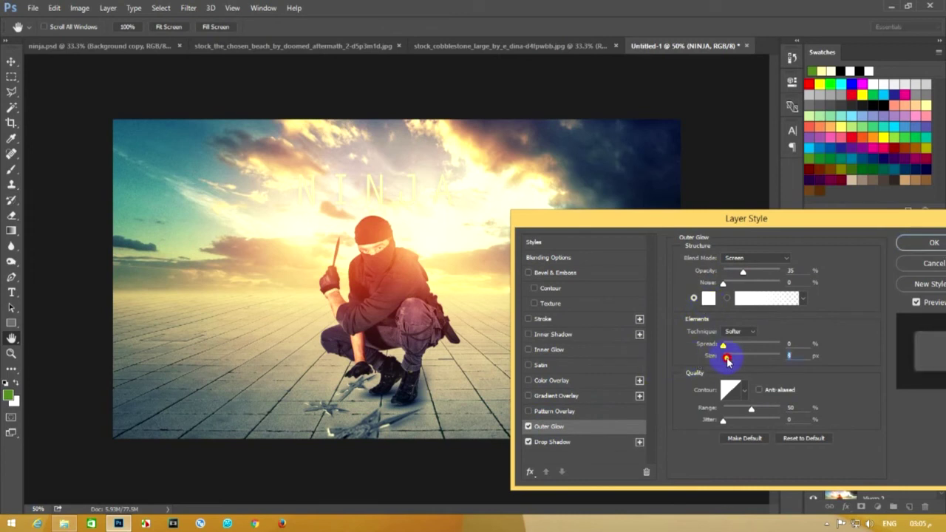
drag(727, 360, 733, 362)
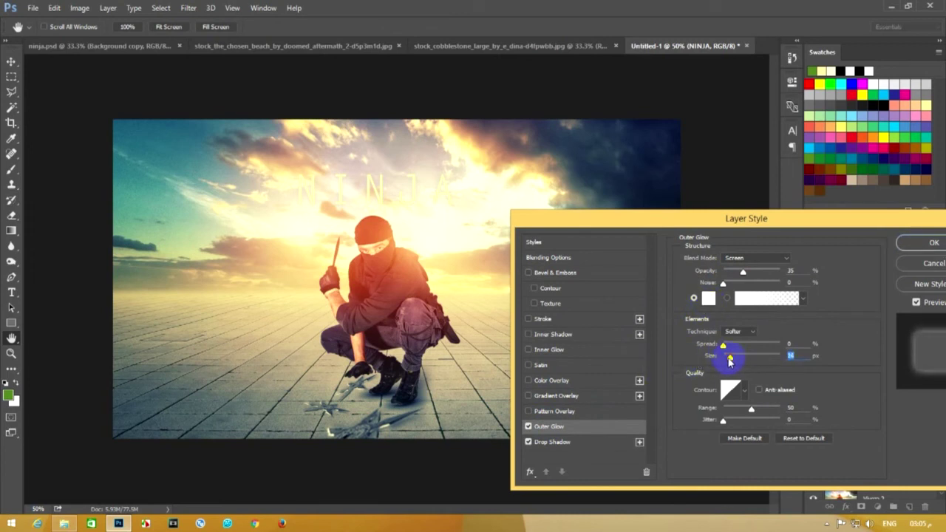
click(922, 263)
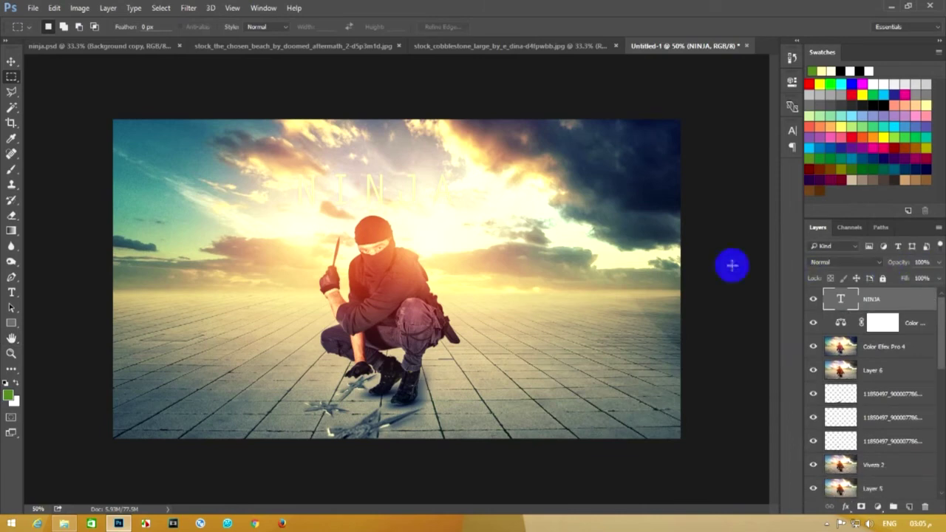
Try Microsoft New Tai Lue Bold on the NINJA title, shifting it slightly
click(11, 293)
double_click(436, 185)
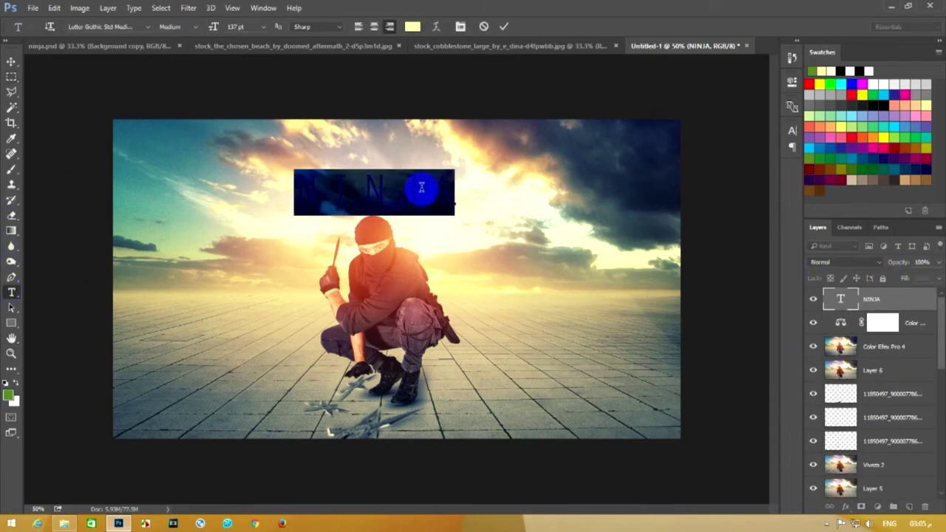
click(148, 26)
scroll(221, 357, down, 1)
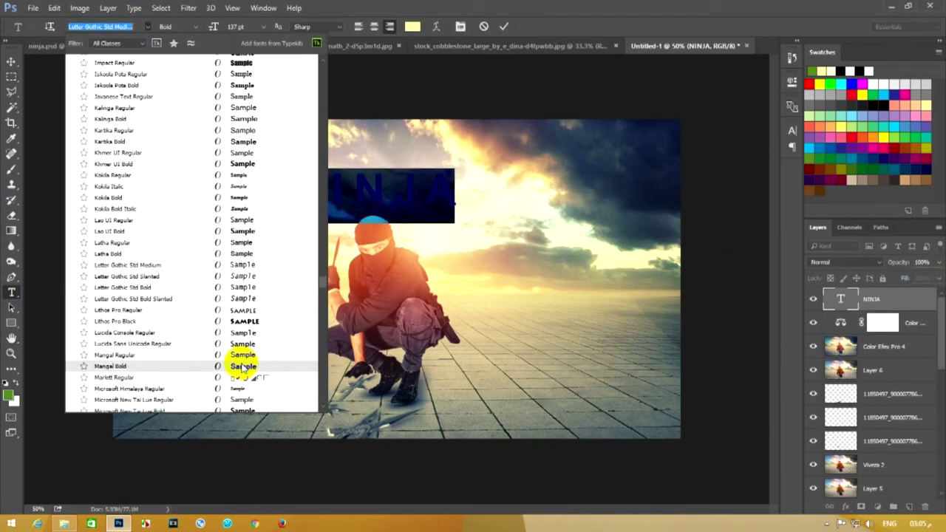
scroll(227, 392, down, 1)
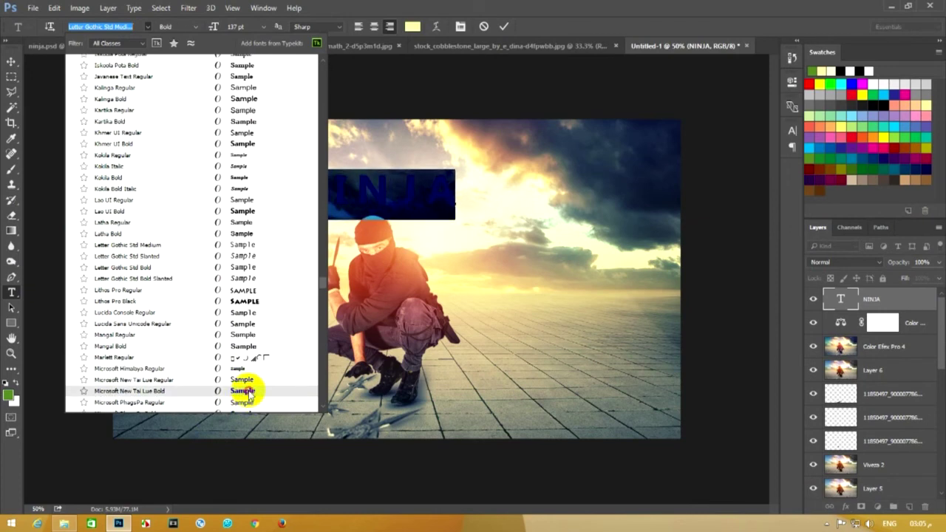
click(236, 388)
drag(317, 207, 323, 212)
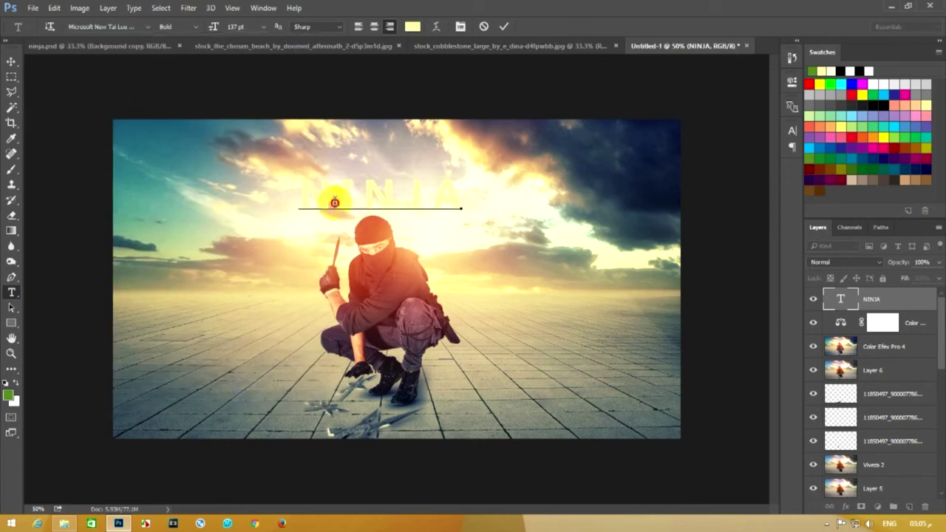
Try Myriad Pro Bold Condensed and then Orator Std Medium on the title
click(145, 27)
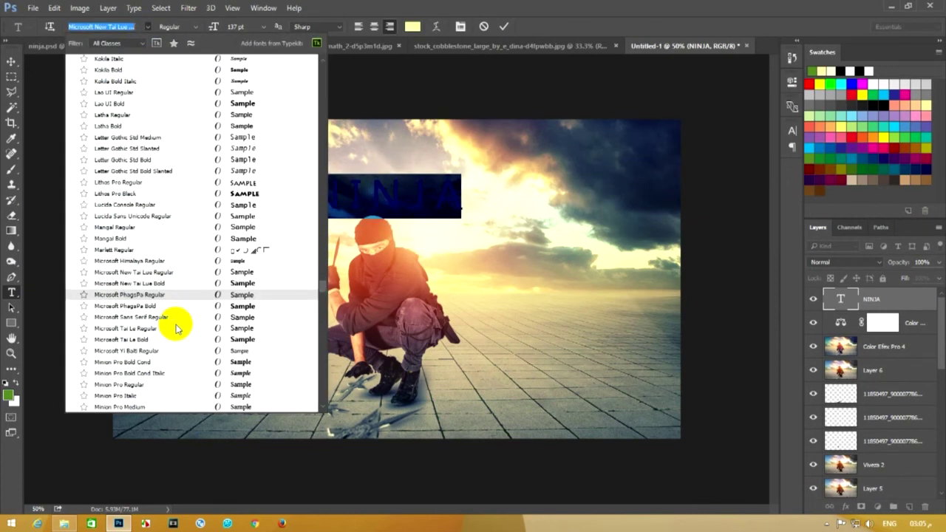
scroll(192, 345, down, 2)
scroll(224, 342, down, 2)
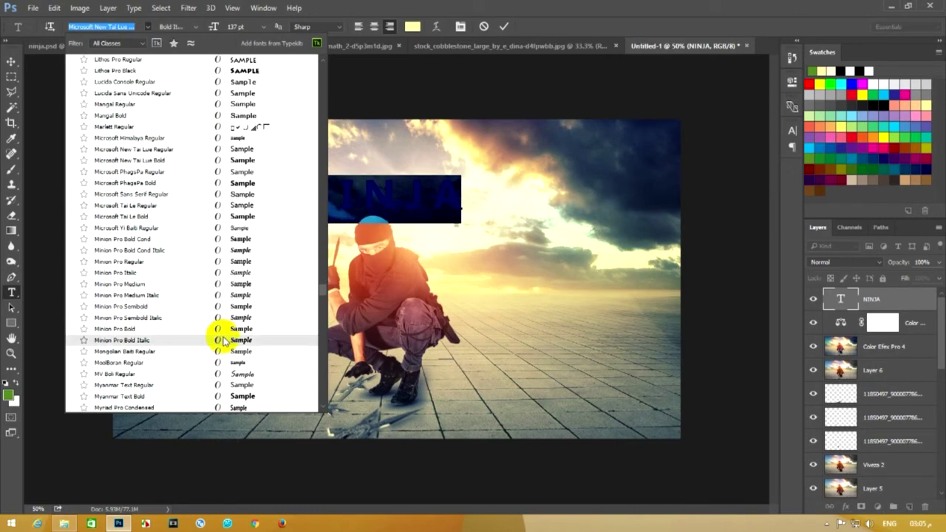
scroll(214, 370, down, 2)
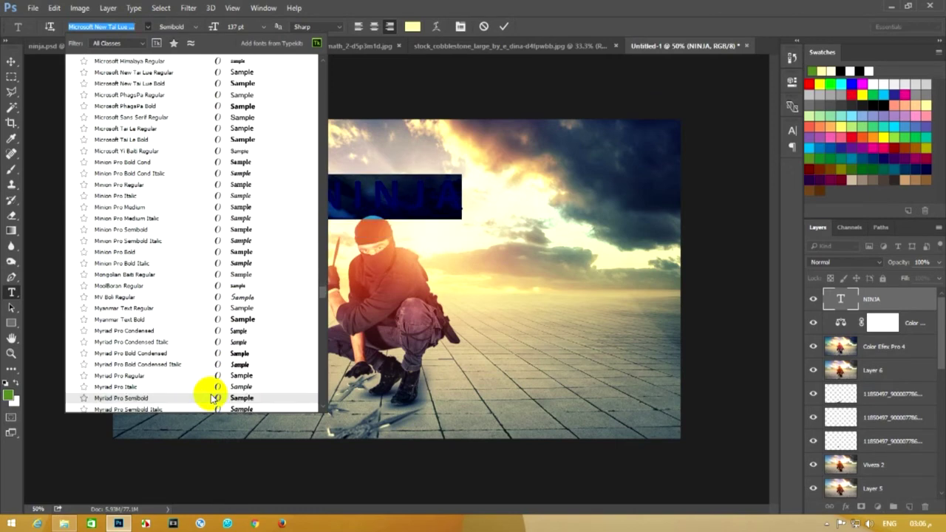
click(186, 356)
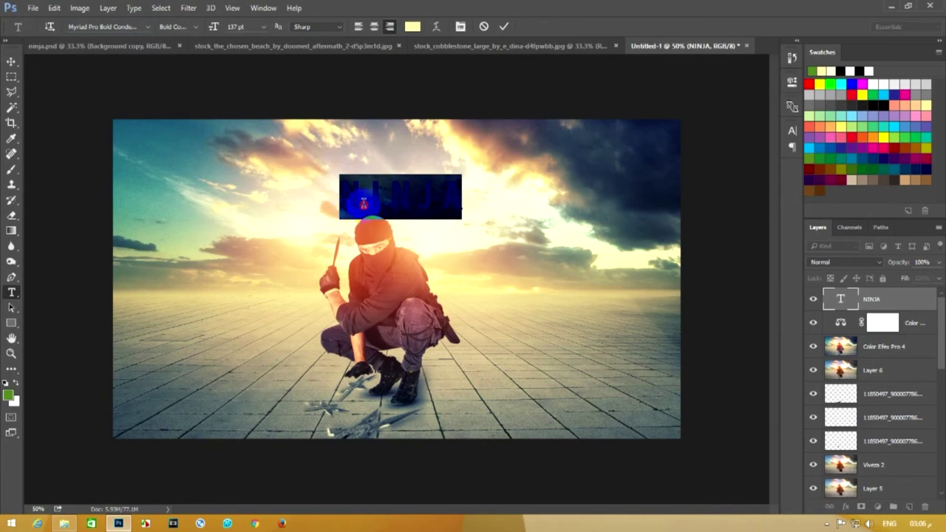
double_click(340, 204)
click(147, 27)
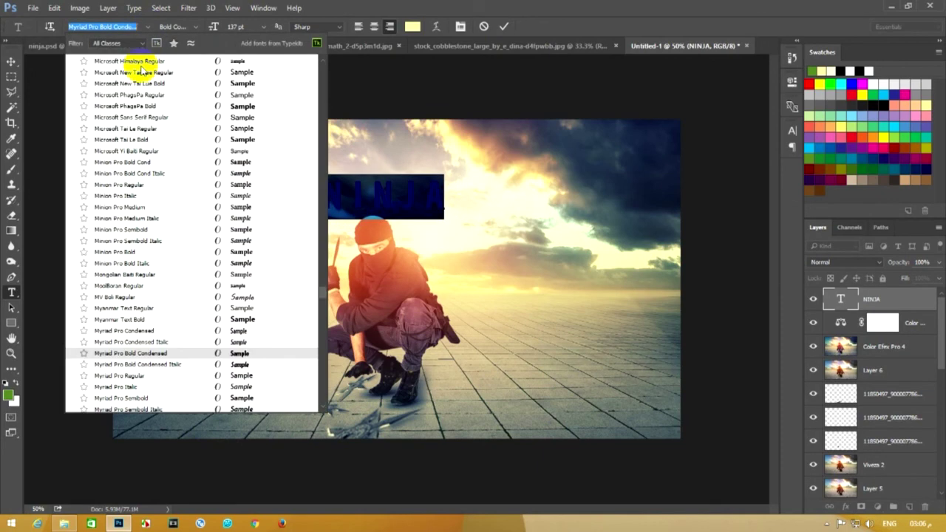
scroll(156, 353, down, 2)
click(220, 383)
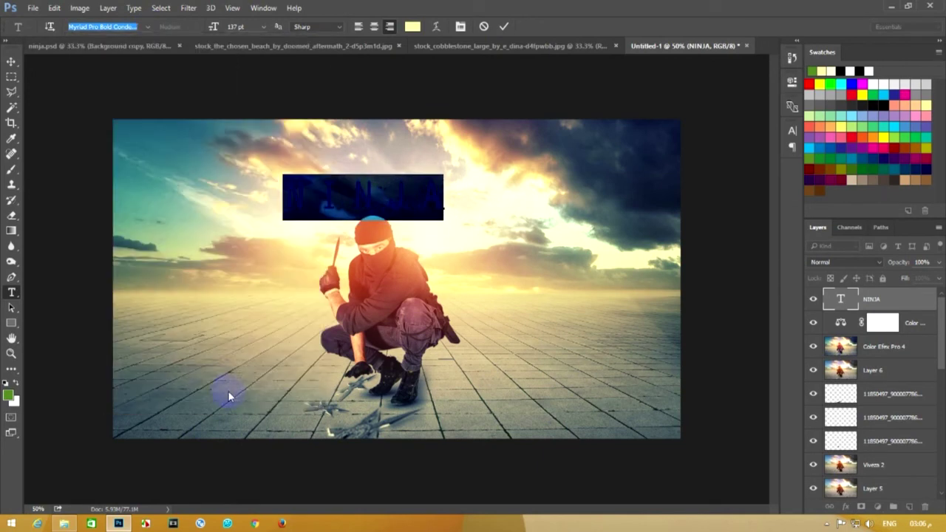
Set the NINJA title in Trajan Pro 3 Bold
double_click(369, 196)
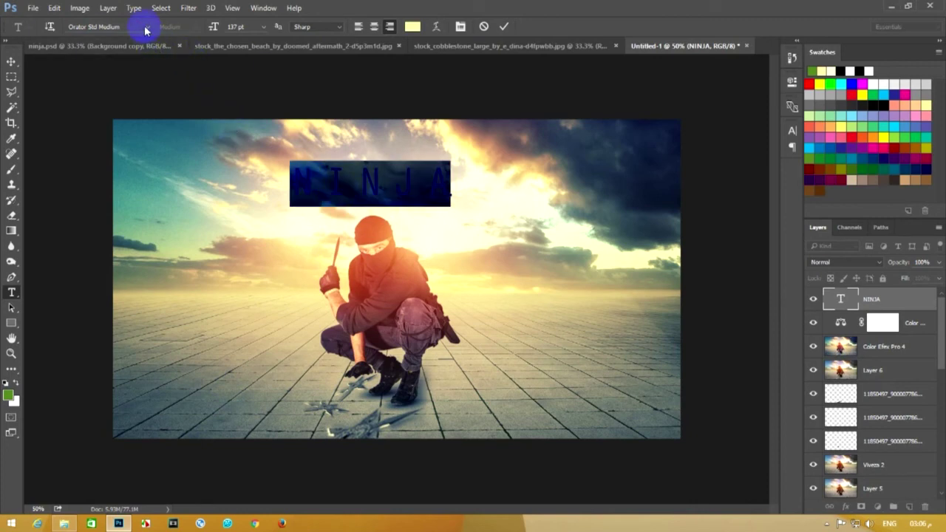
click(148, 26)
scroll(185, 341, down, 1)
scroll(244, 360, down, 4)
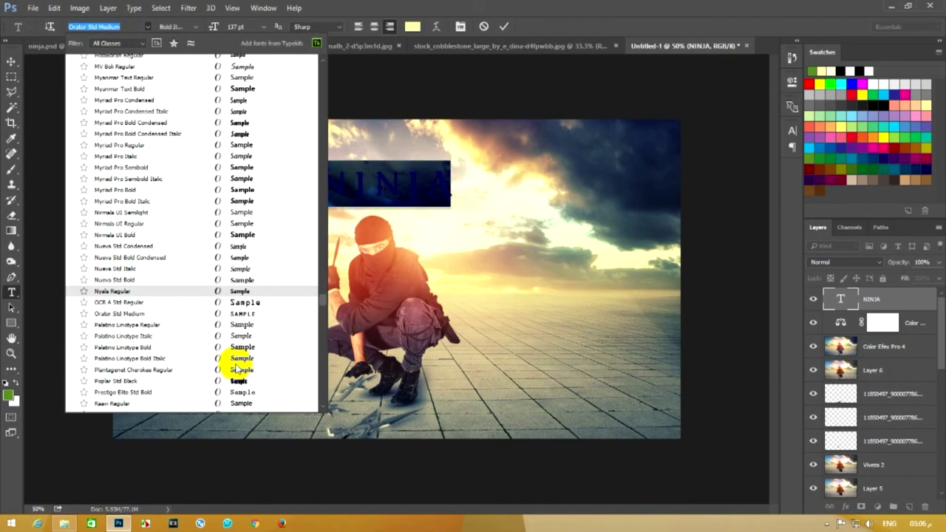
scroll(238, 377, down, 1)
scroll(239, 373, down, 1)
scroll(239, 369, down, 2)
scroll(239, 361, down, 2)
scroll(239, 361, down, 3)
scroll(240, 361, down, 3)
scroll(240, 360, down, 3)
scroll(240, 362, down, 1)
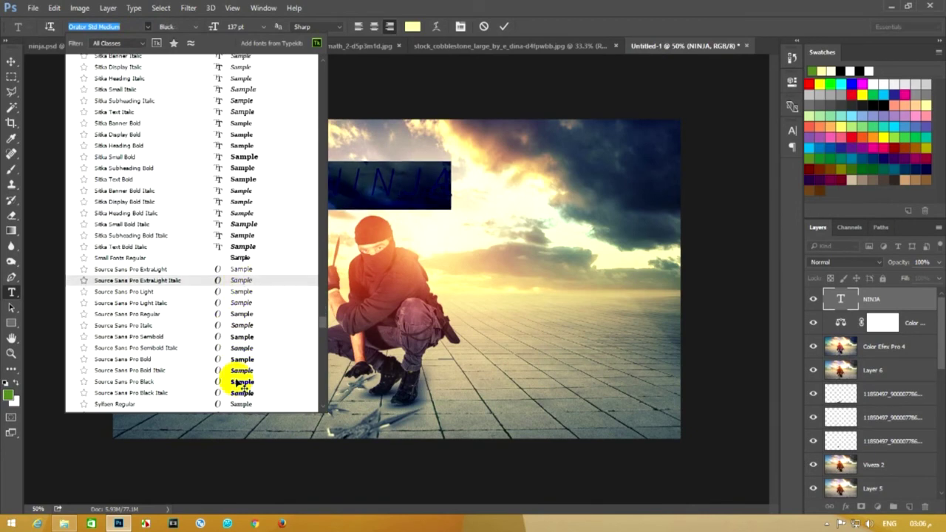
scroll(239, 375, down, 3)
scroll(241, 373, down, 2)
scroll(242, 373, down, 1)
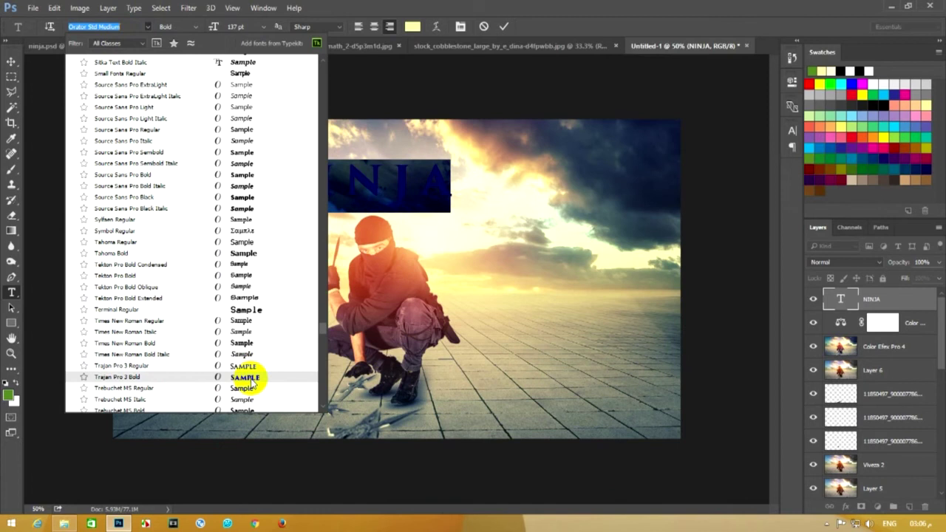
click(252, 377)
key(ctrl+h)
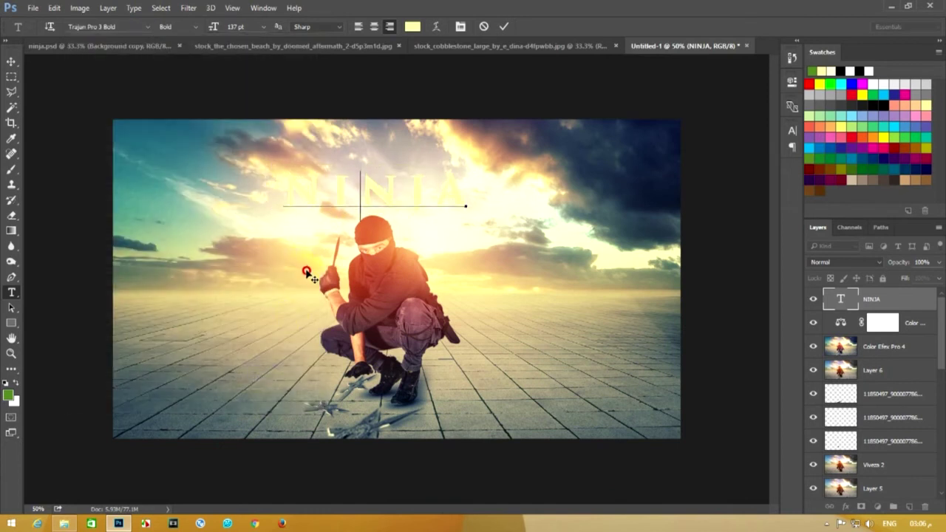
Give the NINJA title a drop shadow plus outer glow and apply them
click(11, 77)
click(844, 507)
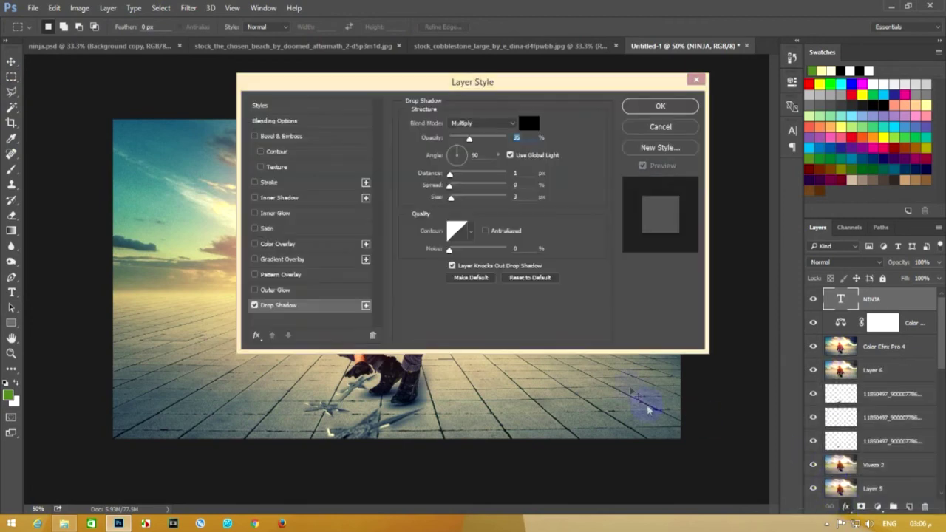
mouse_move(425, 77)
mouse_down()
mouse_move(634, 232)
mouse_move(622, 233)
mouse_up()
click(484, 433)
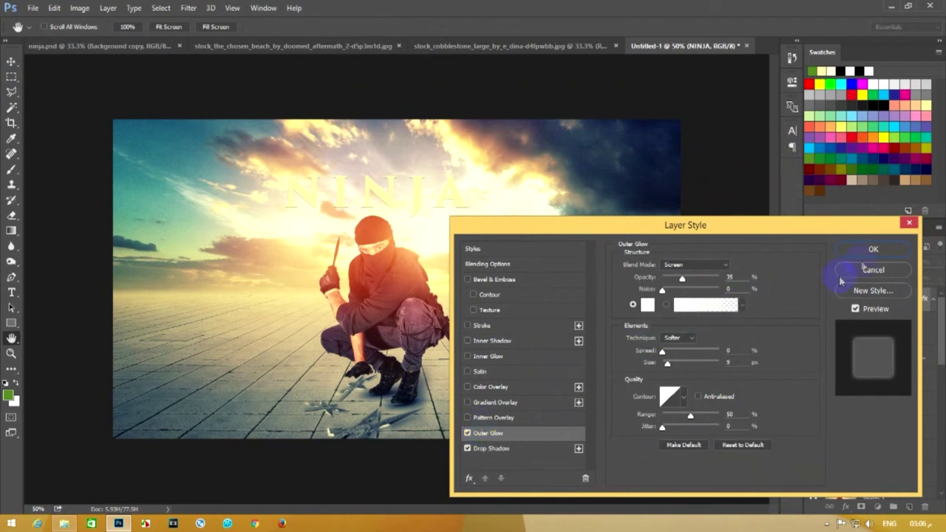
click(872, 255)
Try a Normal-blend pattern overlay on the title, then discard it
click(13, 62)
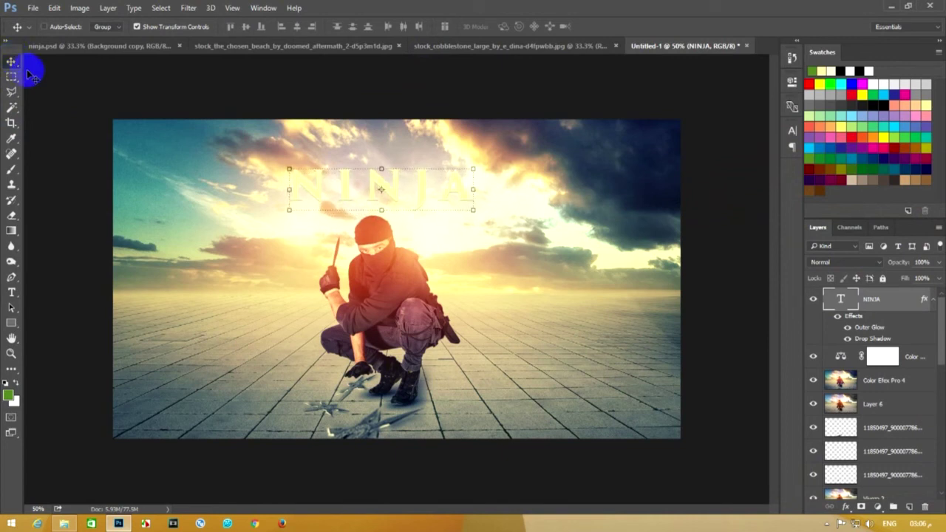
click(11, 77)
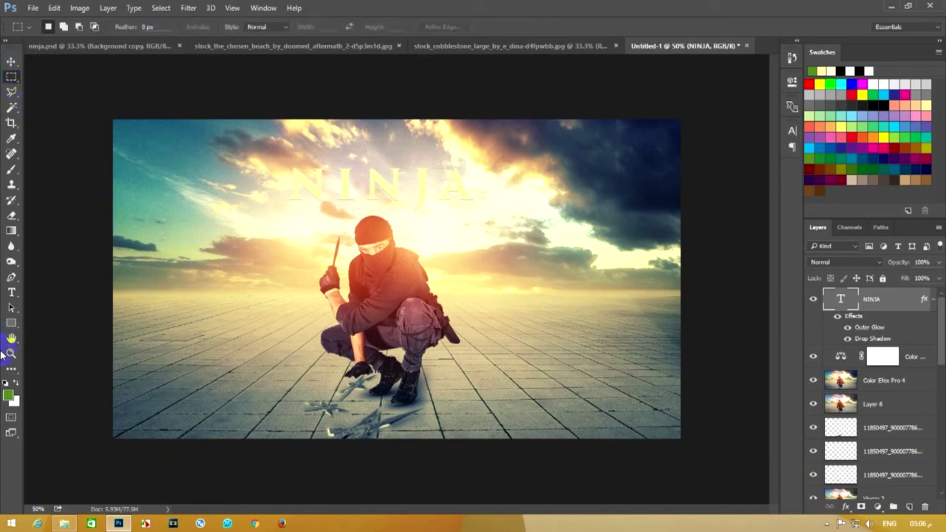
click(847, 507)
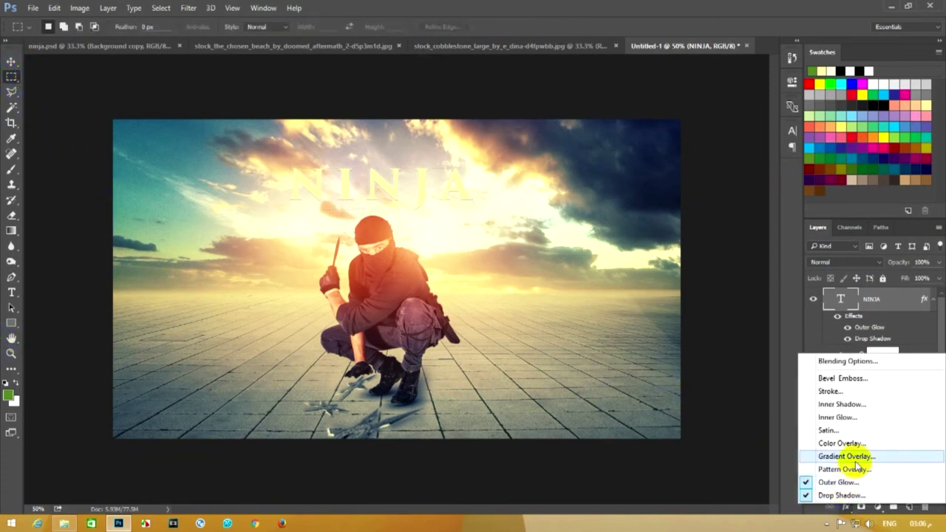
click(855, 470)
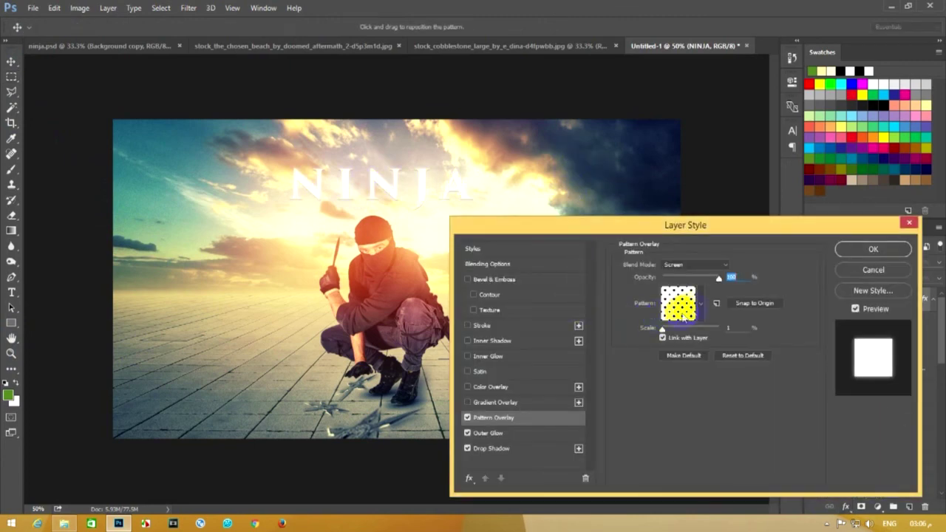
click(697, 266)
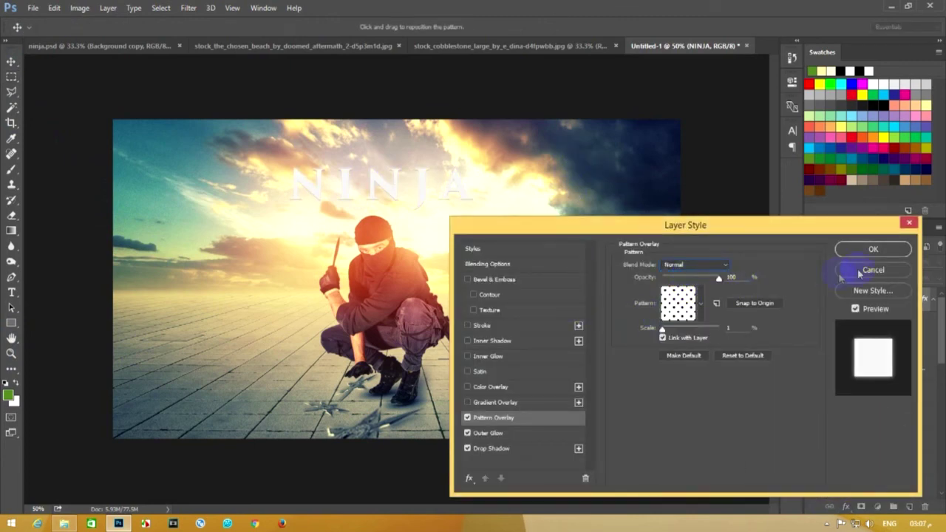
click(840, 275)
click(11, 292)
click(403, 151)
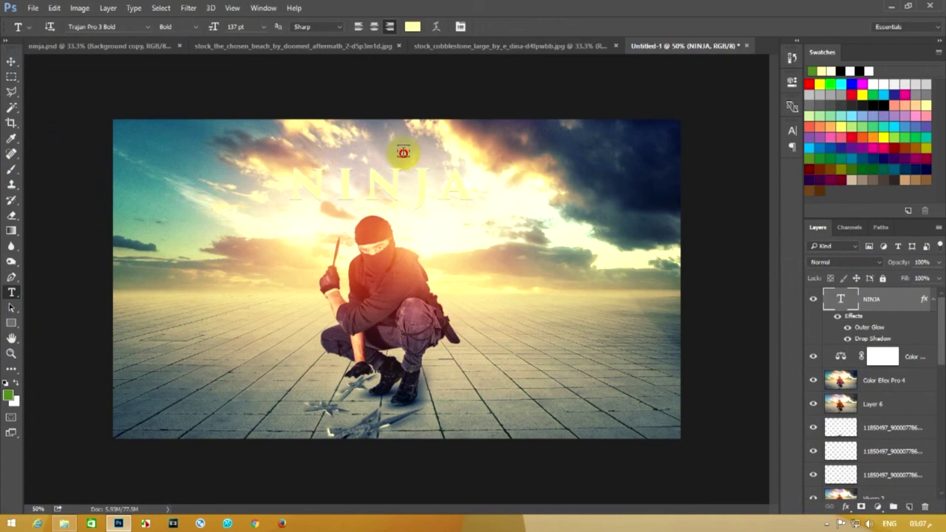
Type the credit line 'EDIT BY' followed by the editor's name
text(ED)
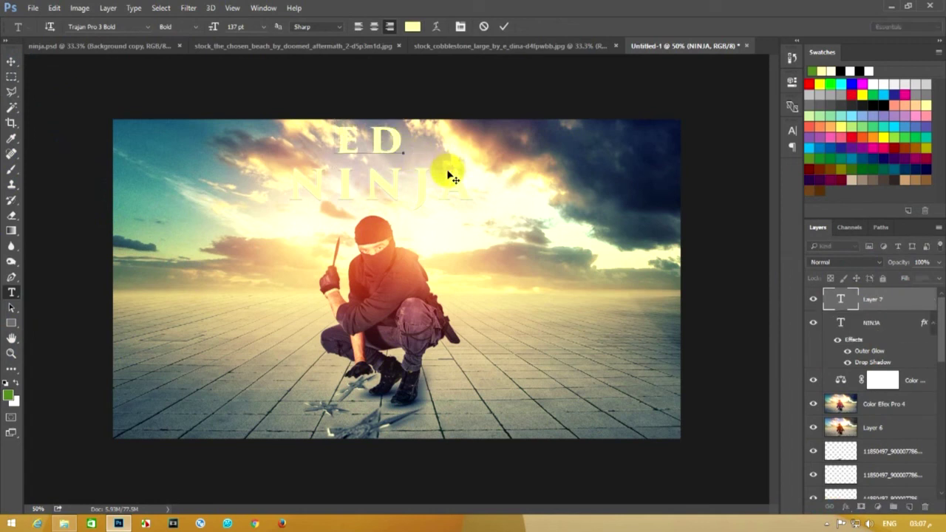
text(IT)
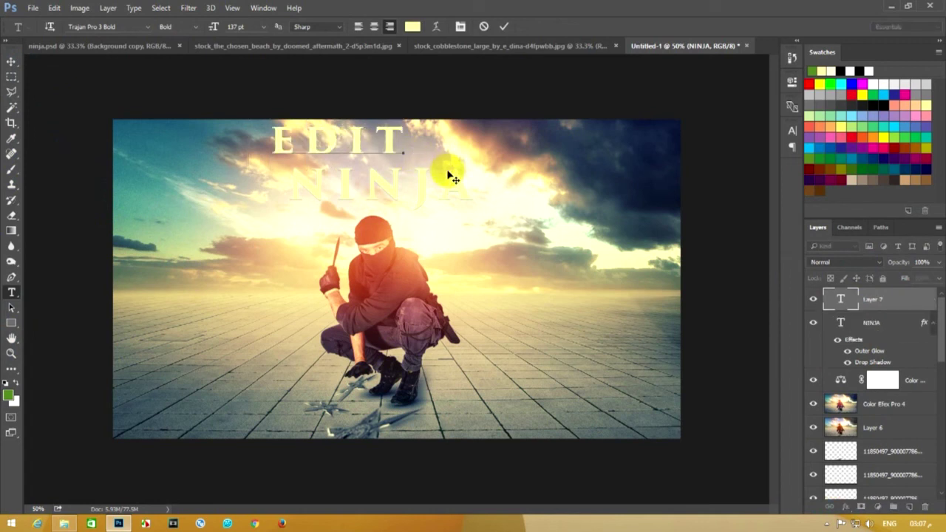
text( BY)
text( MOHAMED)
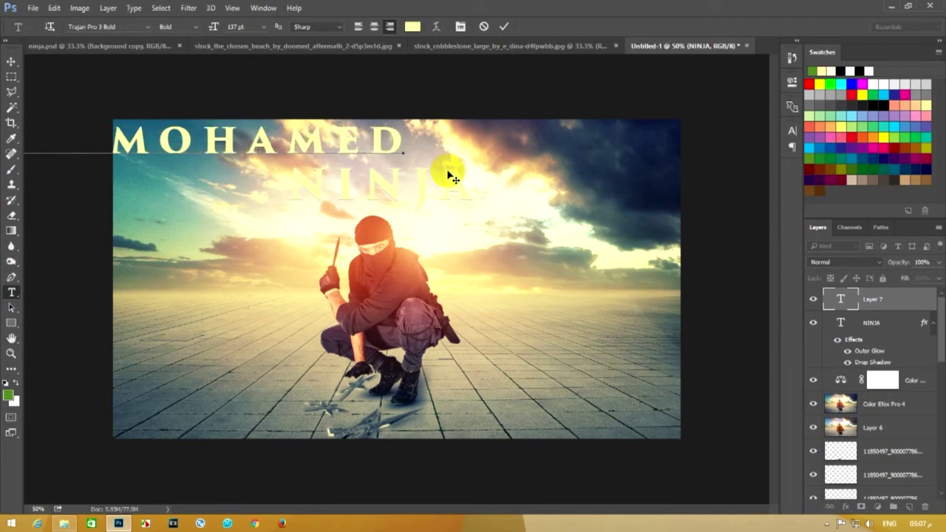
key(BackSpace)
key(BackSpace)
text(MED ALGARA)
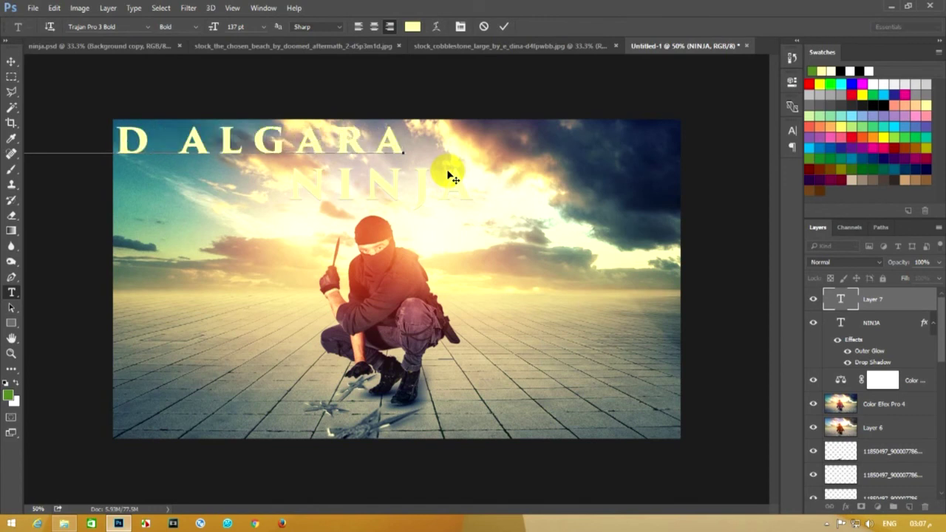
text(IHY)
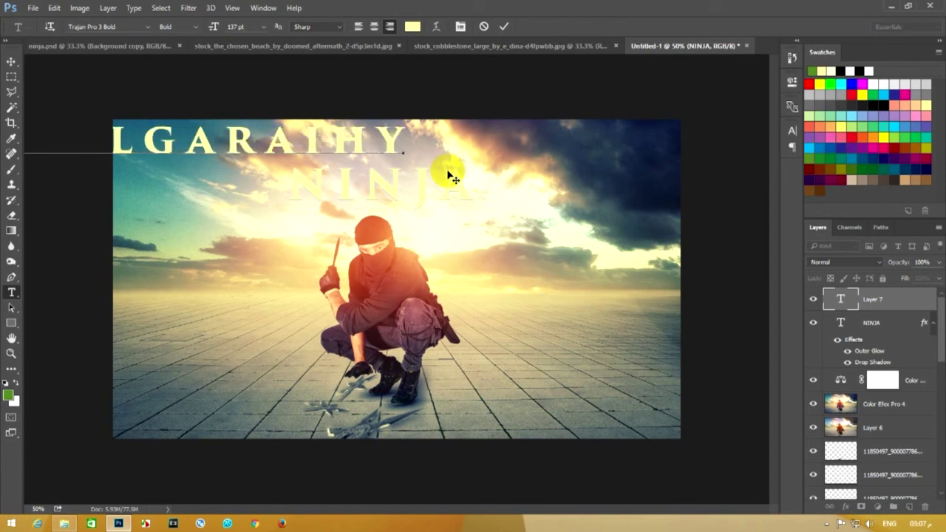
Make the credit line white (ffffff) and shrink it to 32 pt
key(ctrl+a)
click(412, 27)
text(ffffff)
click(887, 195)
drag(211, 26, 148, 26)
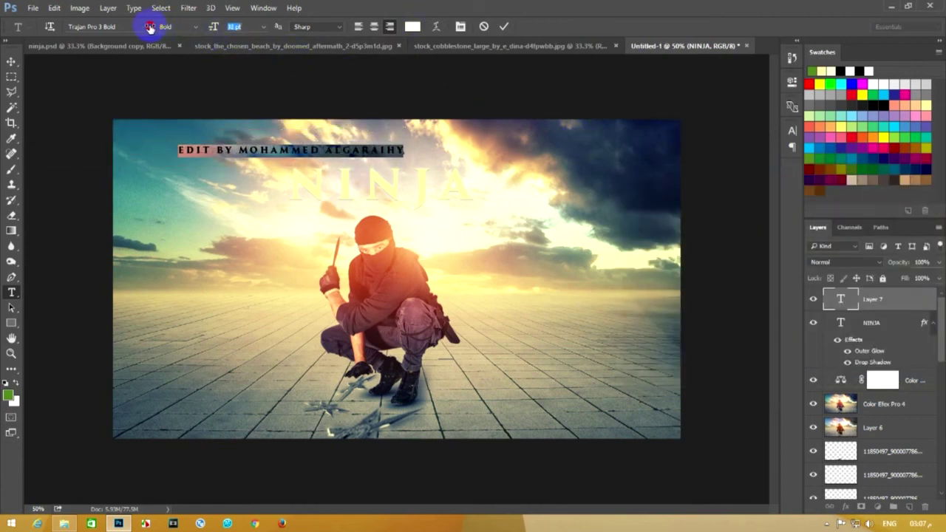
Move the credit line above NINJA, shrink it to 20 pt and centre it
click(192, 152)
drag(226, 194, 330, 172)
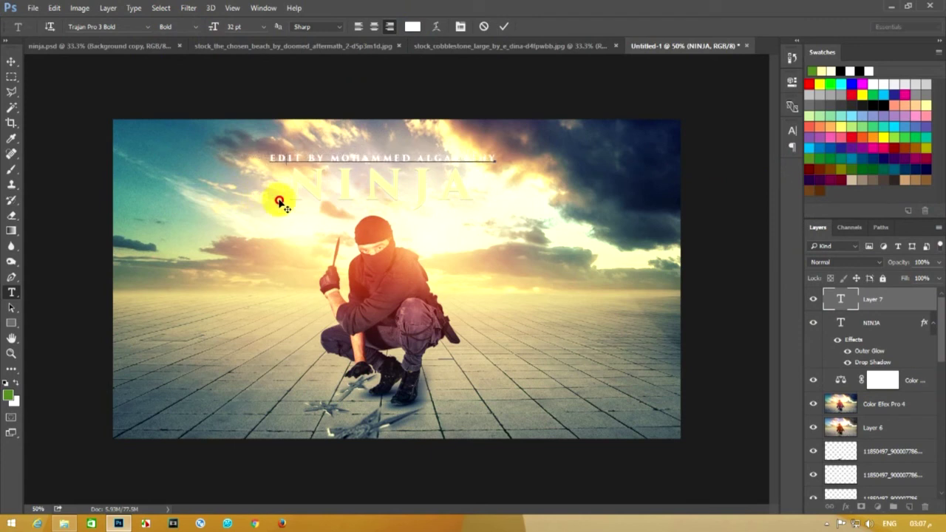
key(ctrl+a)
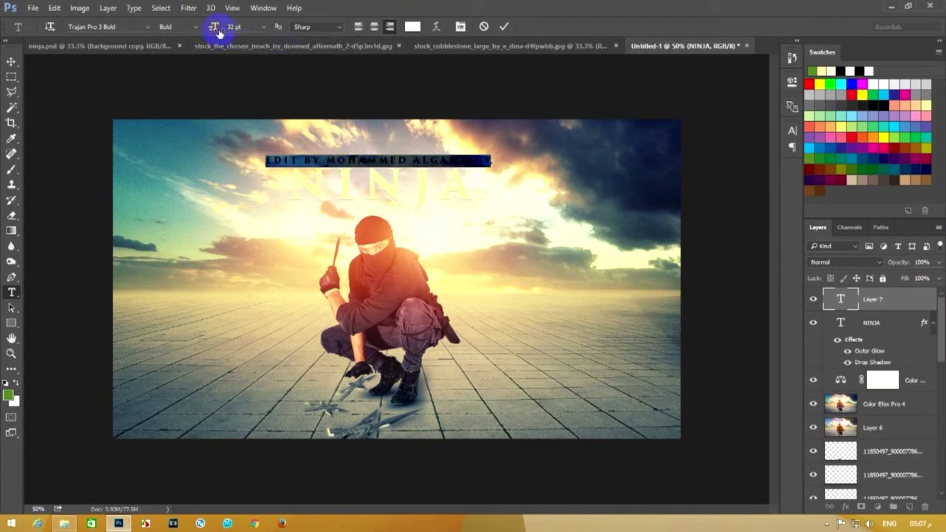
drag(220, 30, 212, 29)
drag(328, 190, 308, 195)
Colour the credit line black and set its tracking to 480
key(ctrl+a)
click(413, 27)
drag(667, 228, 610, 437)
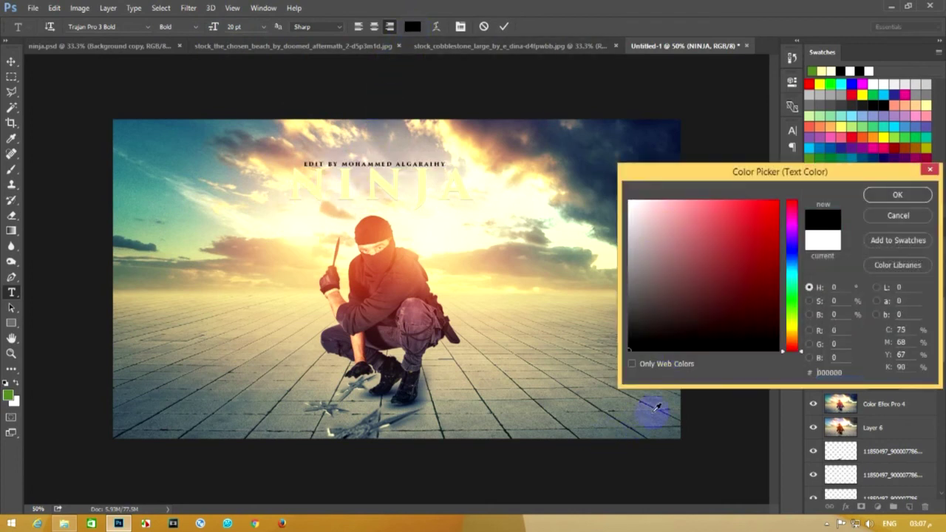
click(895, 195)
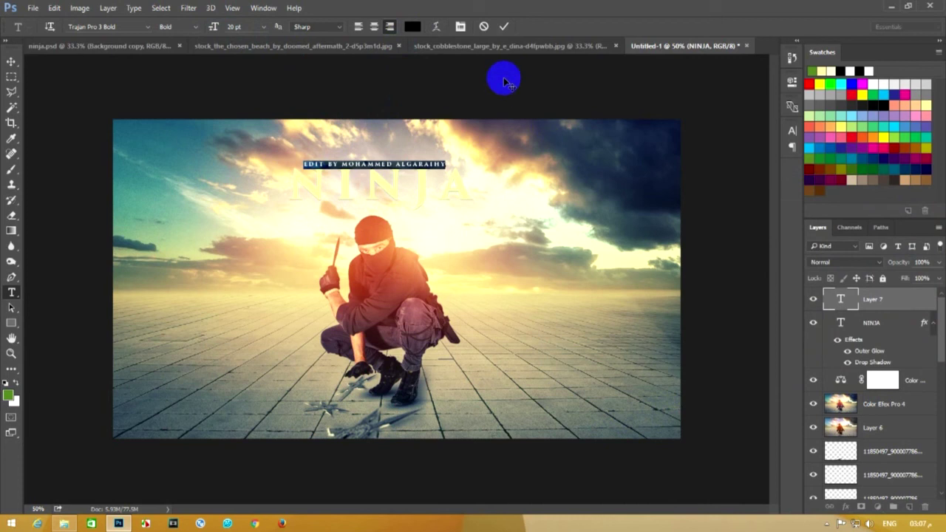
click(460, 26)
drag(728, 175, 428, 181)
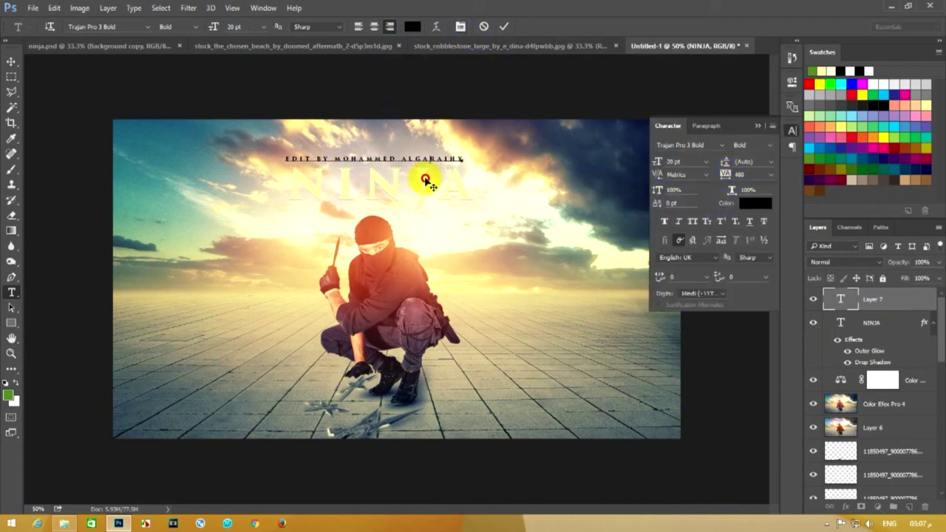
click(757, 126)
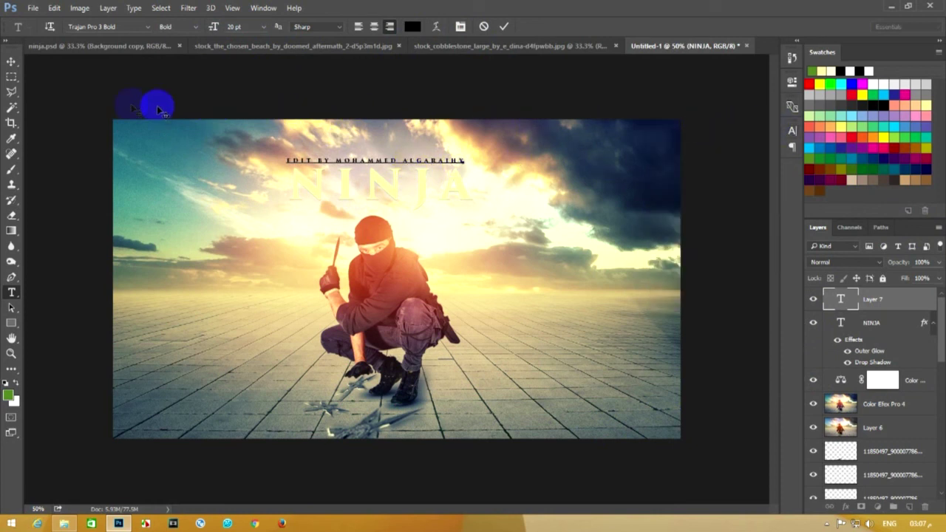
click(11, 76)
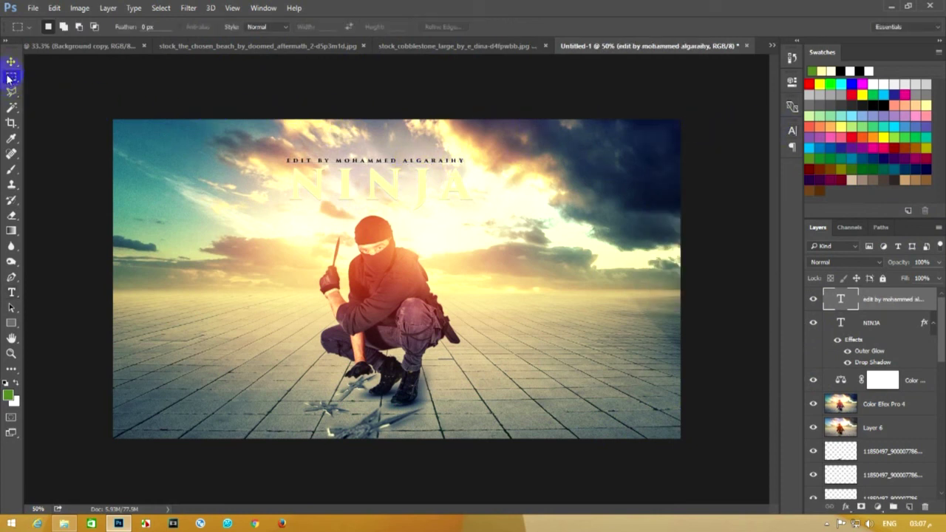
Tighten the credit line's tracking and shift it down below the NINJA title
click(12, 62)
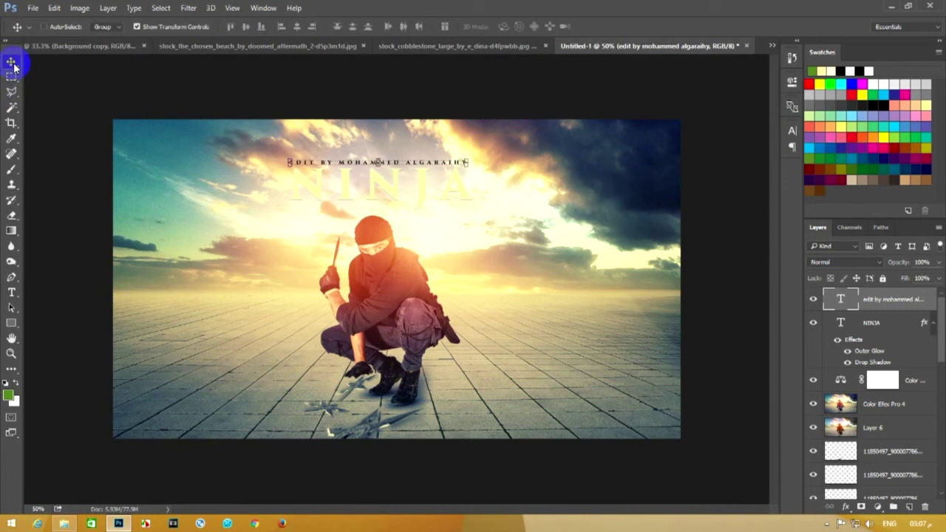
click(6, 81)
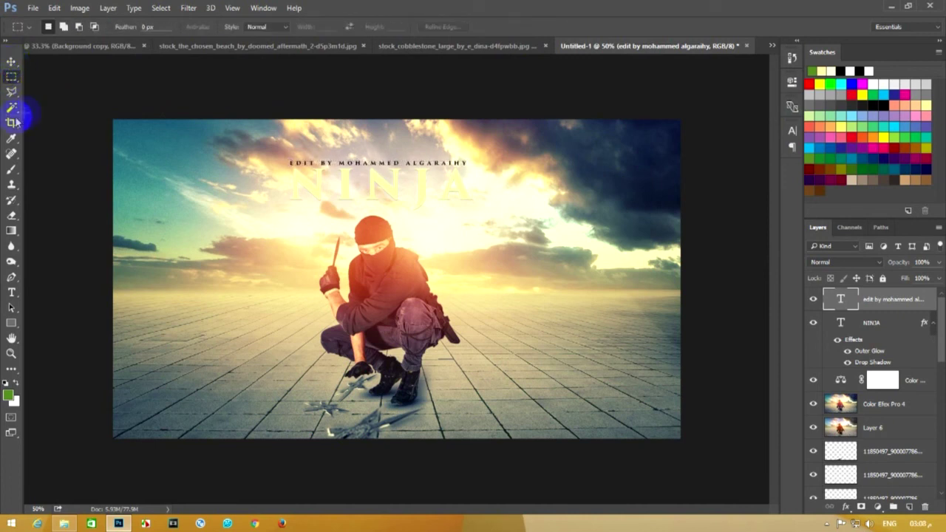
click(460, 27)
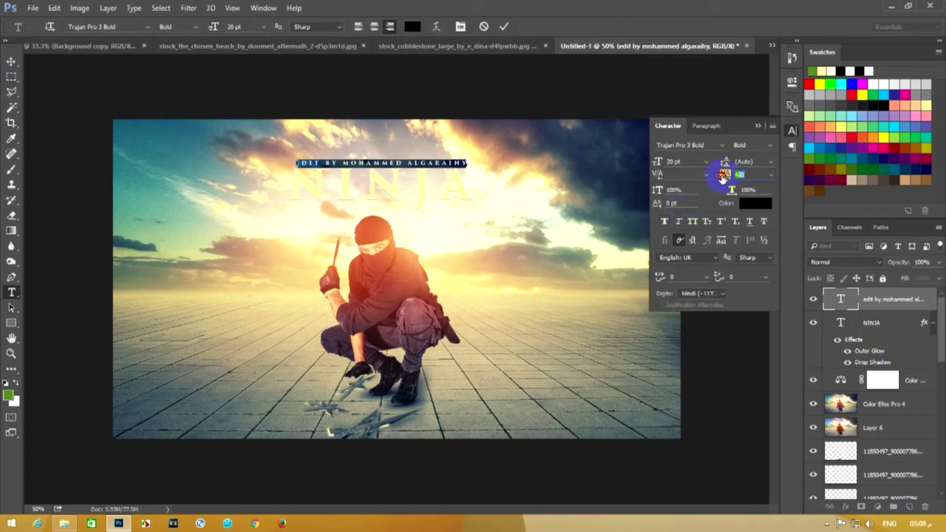
key(Down)
key(Down)
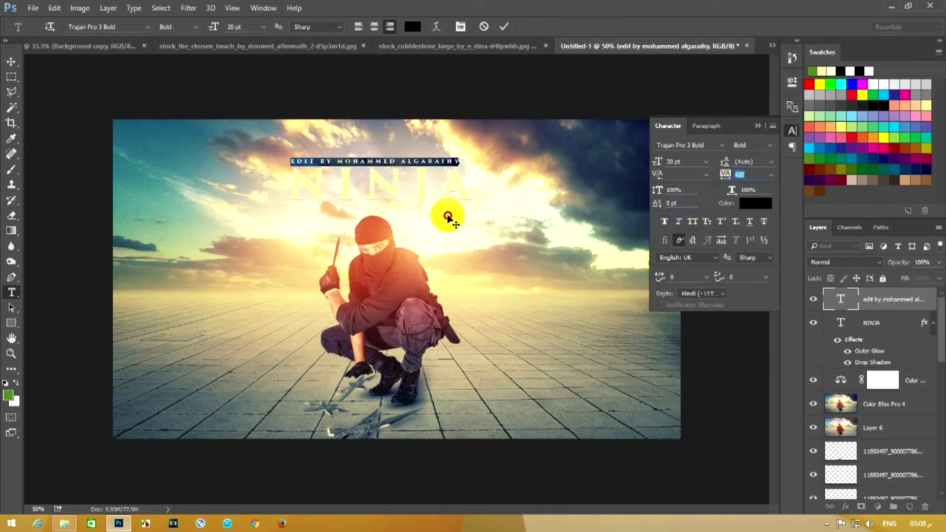
drag(720, 176, 724, 177)
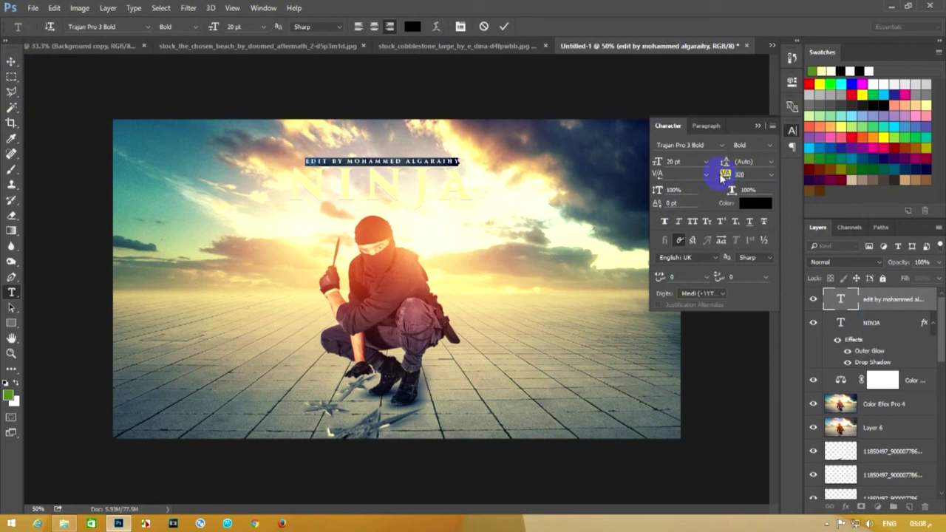
drag(497, 202, 489, 206)
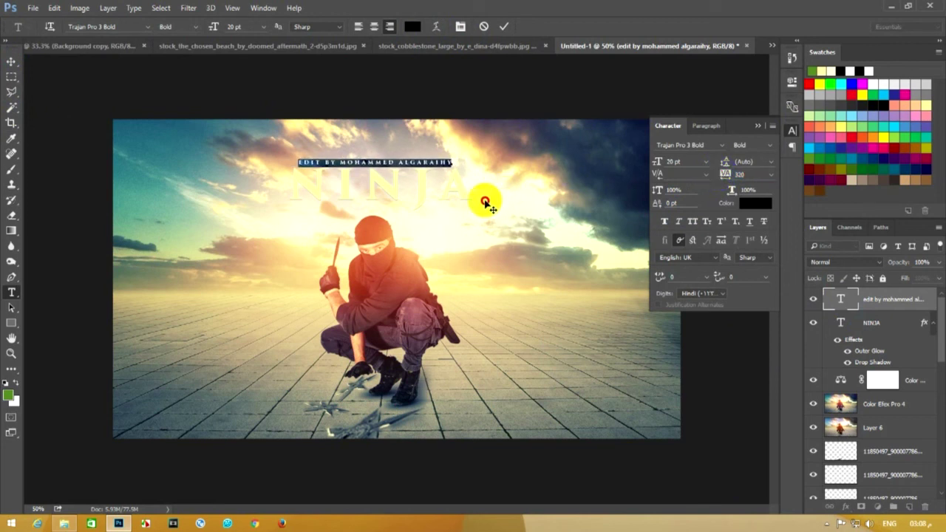
click(11, 76)
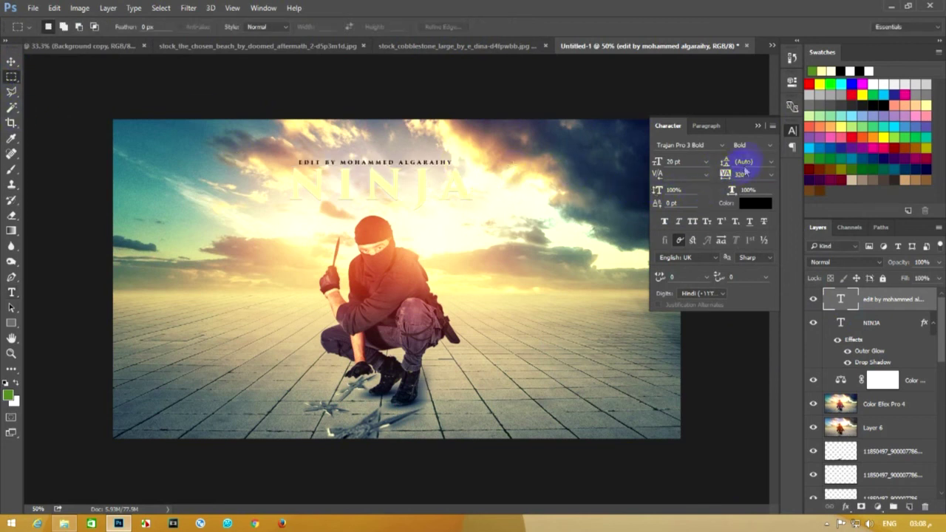
click(756, 128)
click(10, 61)
key(shift+Down)
key(shift+Down)
key(shift+Down)
key(shift+Down)
key(shift+Down)
key(shift+Down)
key(shift+Down)
key(shift+Down)
key(shift+Down)
key(shift+Down)
key(shift+Down)
key(shift+Down)
key(shift+Down)
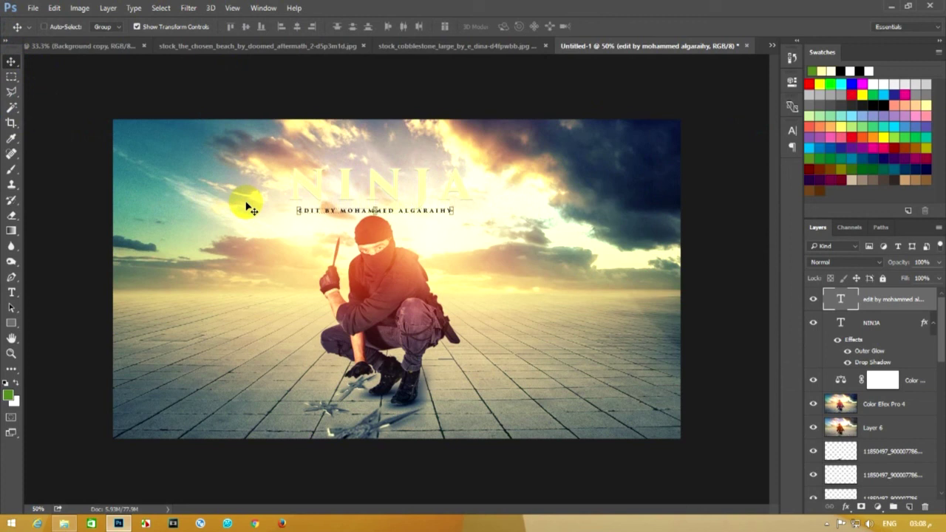
click(8, 80)
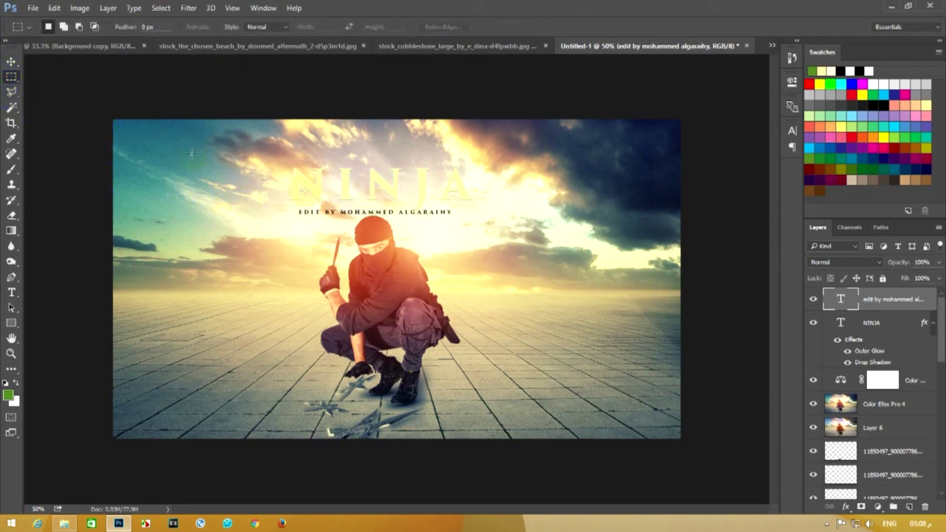
Restore 480 tracking on the credit line and centre it under NINJA
double_click(843, 300)
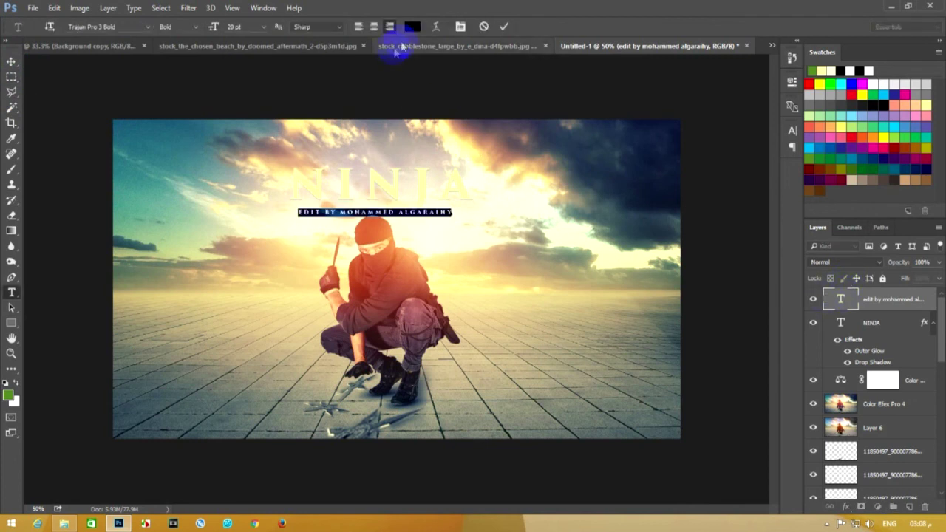
click(460, 26)
drag(724, 175, 728, 175)
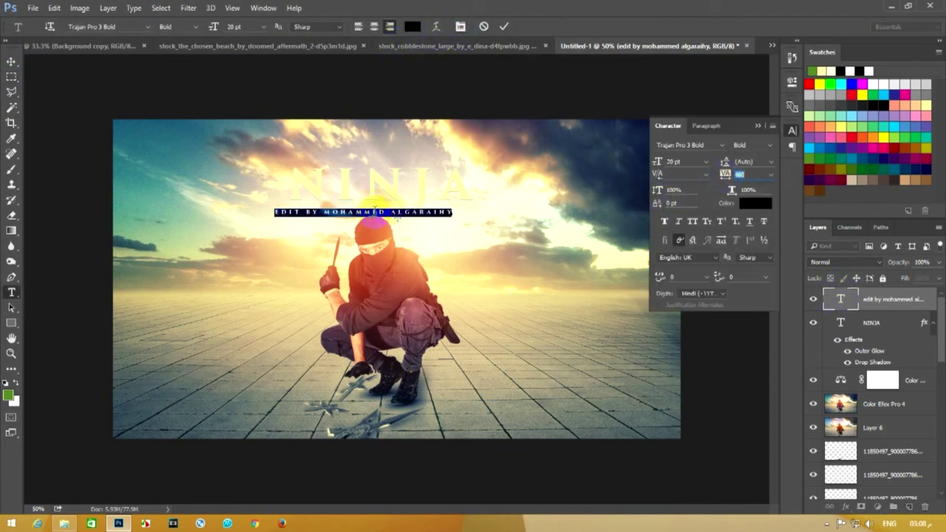
mouse_move(422, 237)
mouse_down()
mouse_move(436, 233)
mouse_move(422, 231)
mouse_up()
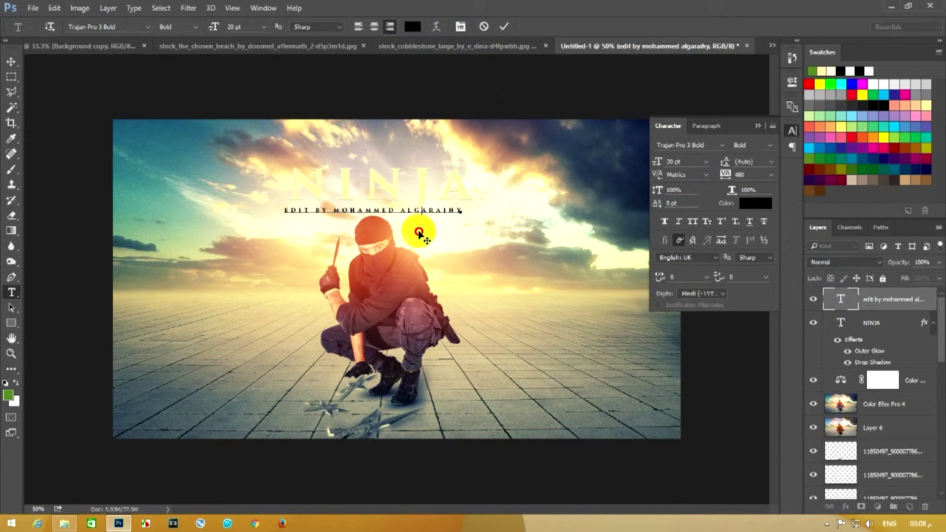
drag(423, 231, 430, 232)
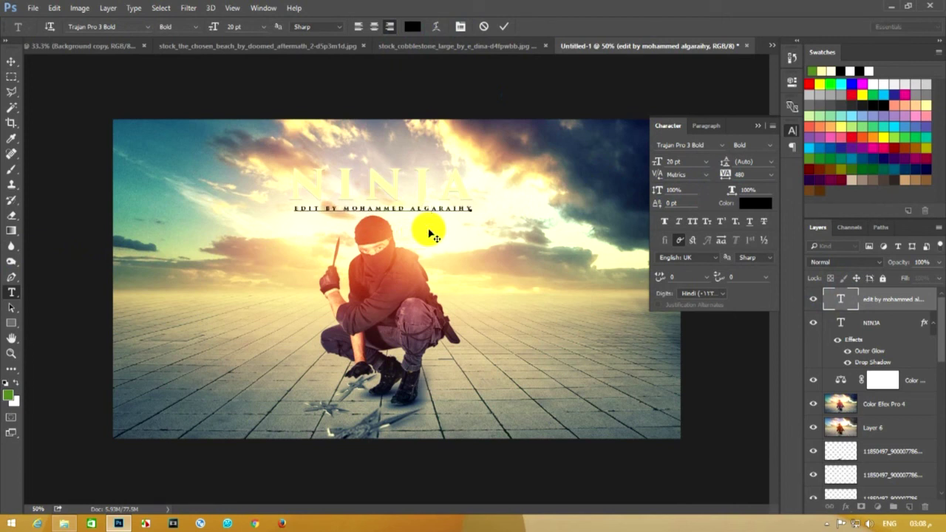
key(ctrl+a)
Give the credit line a first grey colour and commit it
click(412, 27)
click(544, 206)
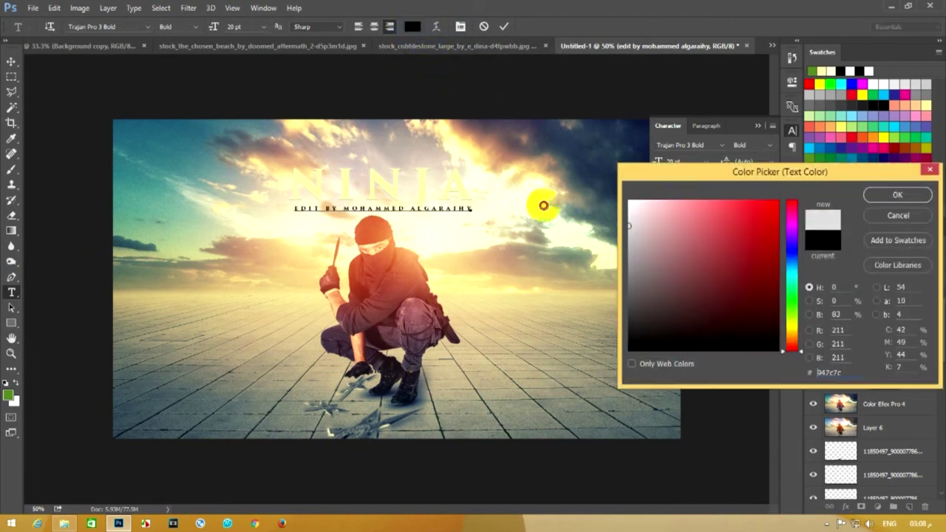
click(640, 249)
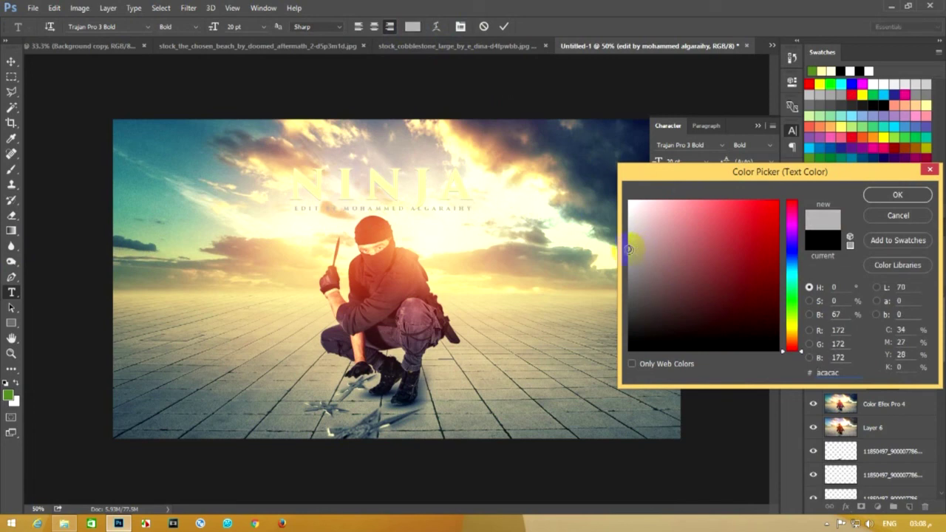
click(899, 198)
click(792, 130)
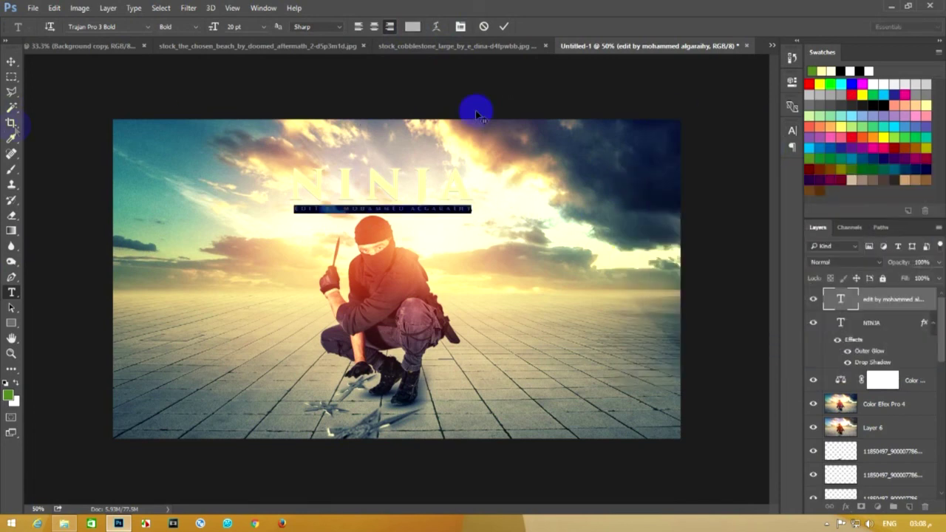
click(12, 76)
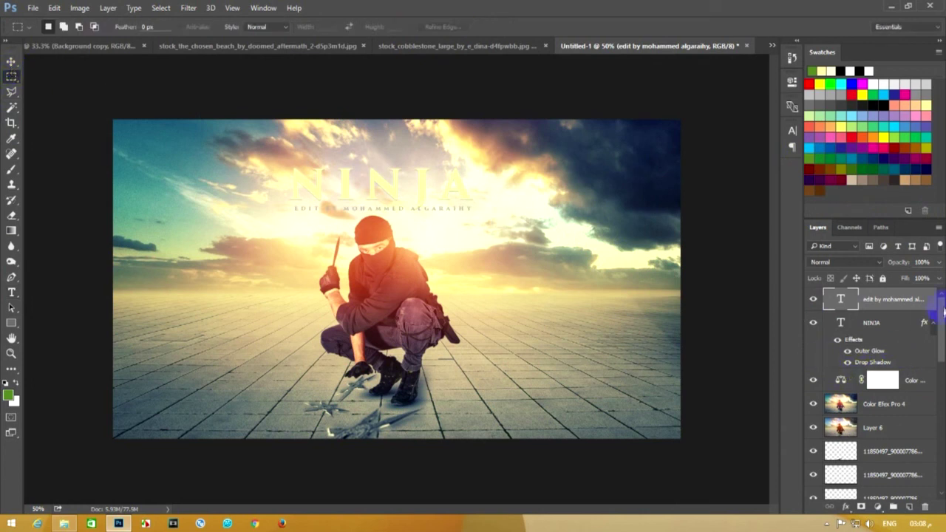
Nudge the NINJA title up slightly
click(934, 324)
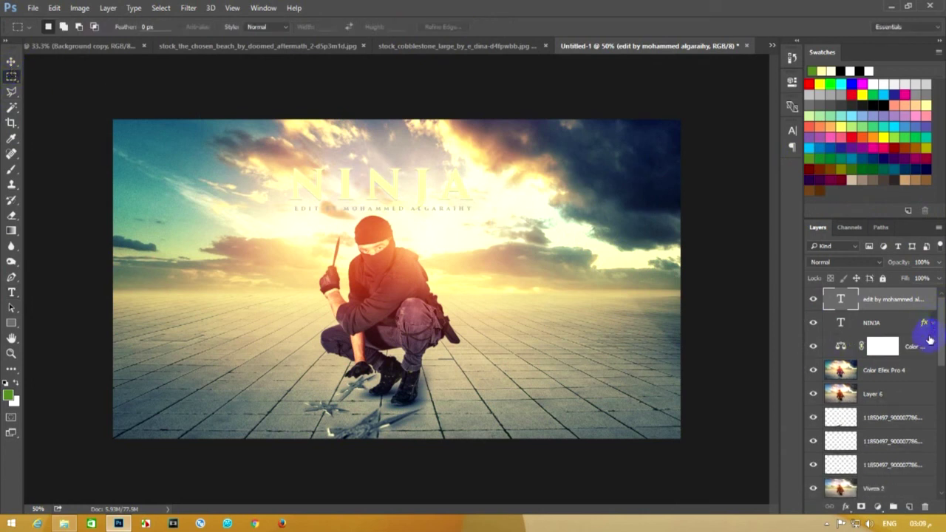
click(891, 323)
click(11, 62)
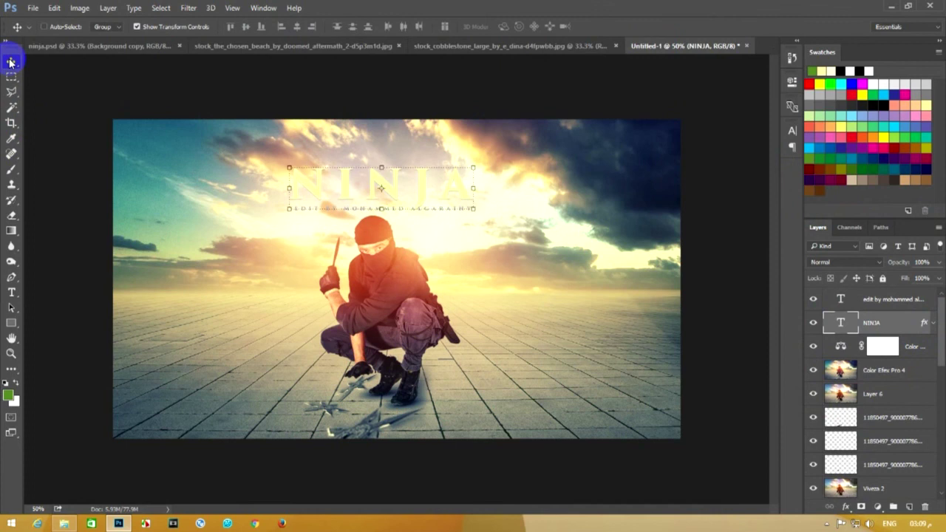
key(Up)
key(Up)
key(Up)
click(11, 78)
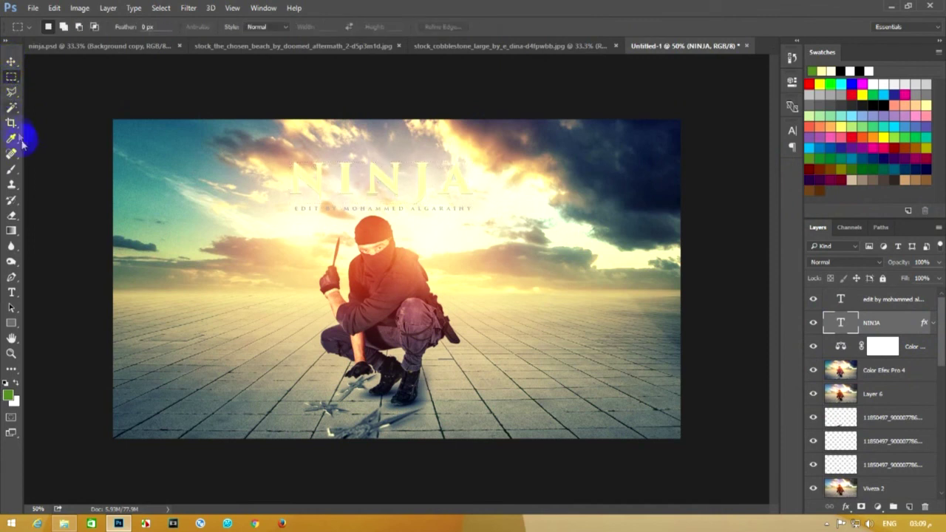
Recolour the credit line to medium grey #818181 and commit the edit
click(890, 304)
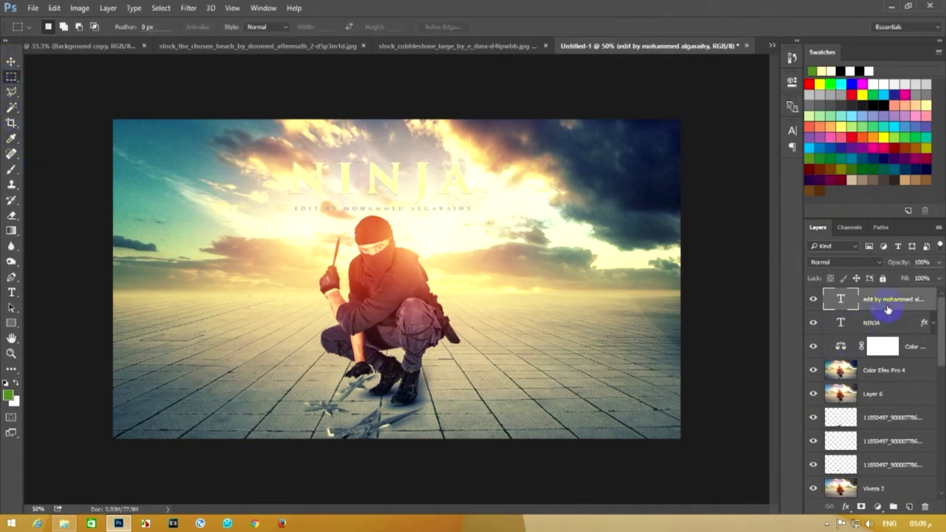
double_click(836, 303)
click(412, 27)
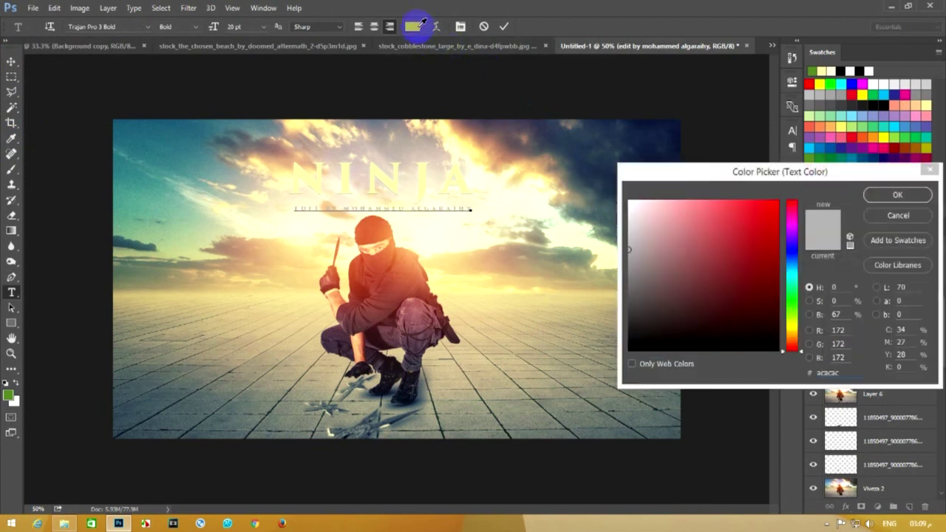
click(633, 286)
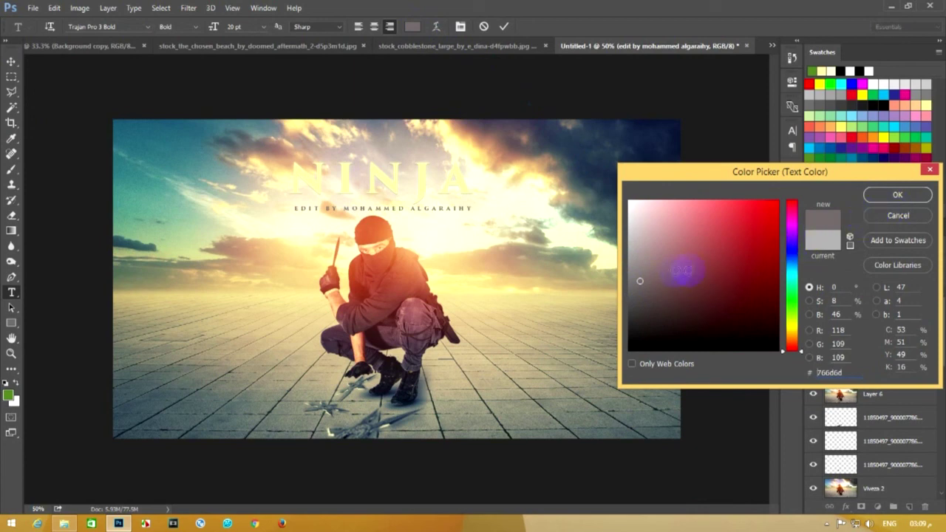
click(627, 273)
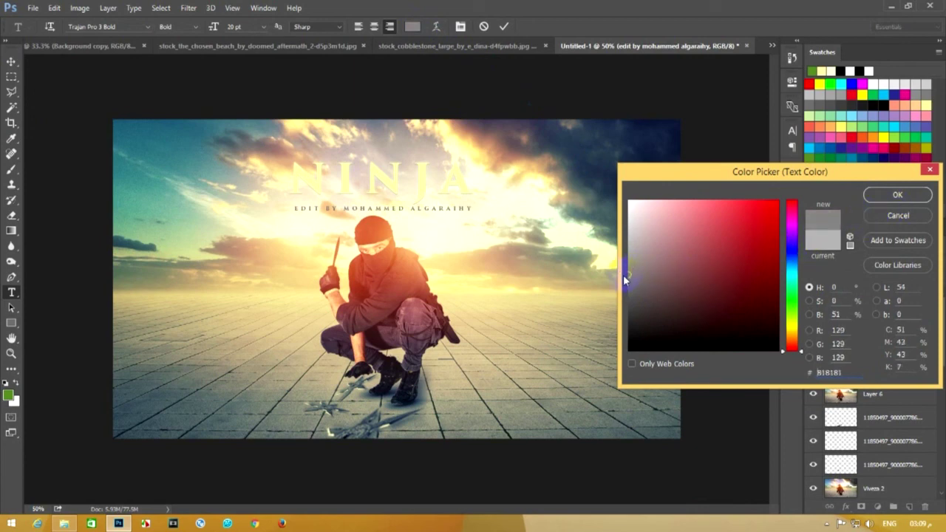
click(897, 196)
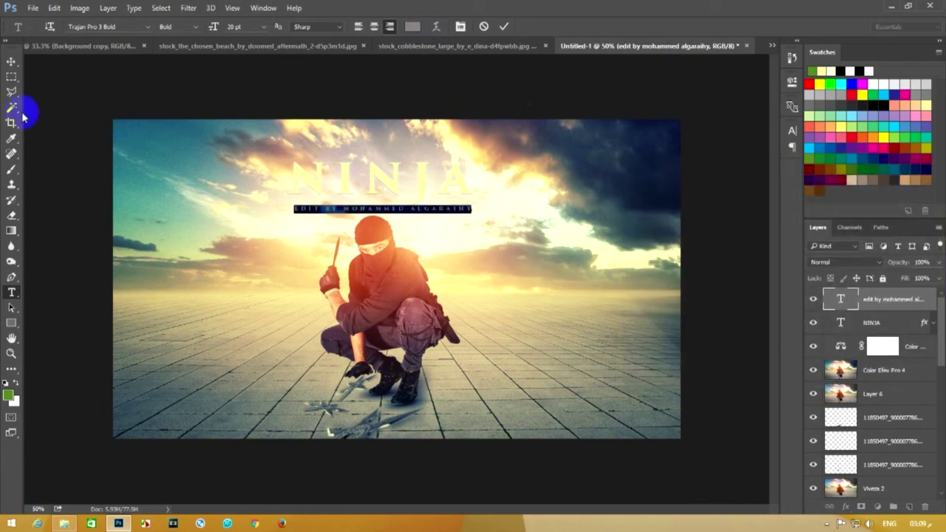
click(12, 292)
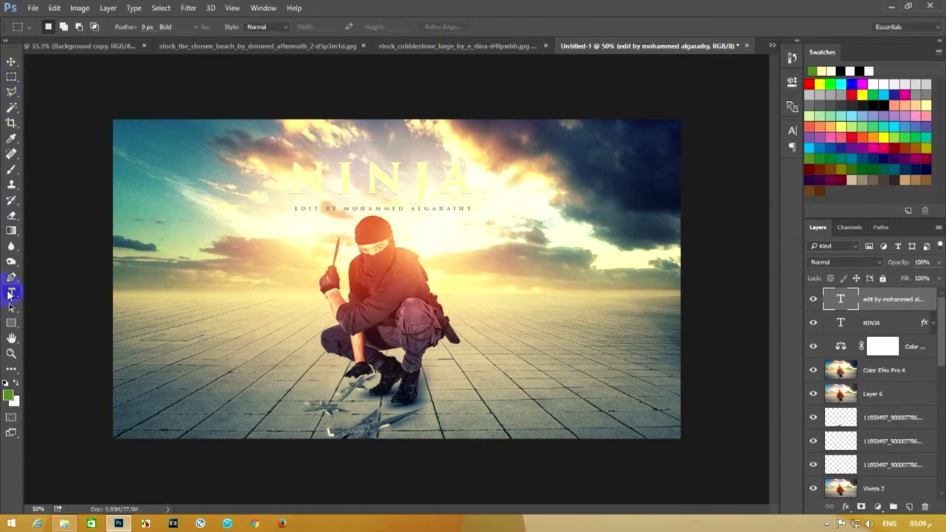
Start a new name line above NINJA and set its text colour to white
click(371, 145)
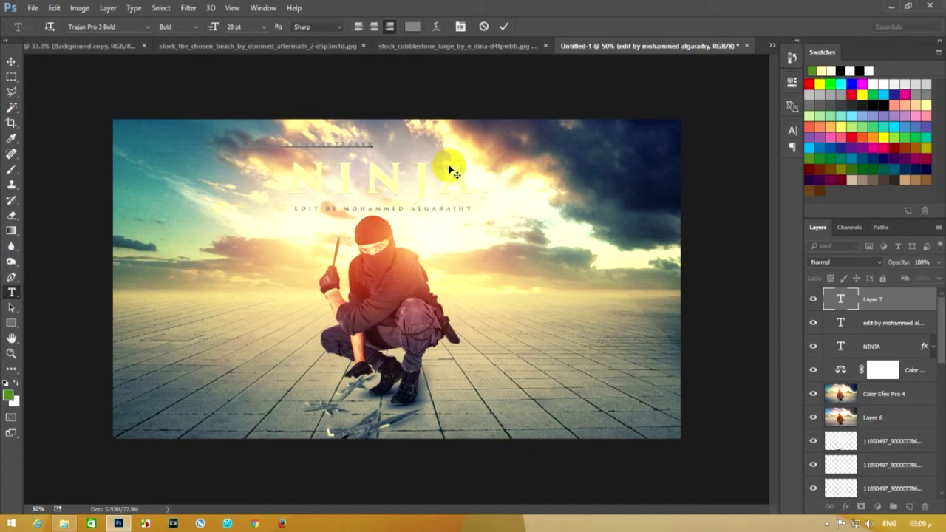
key(ctrl+a)
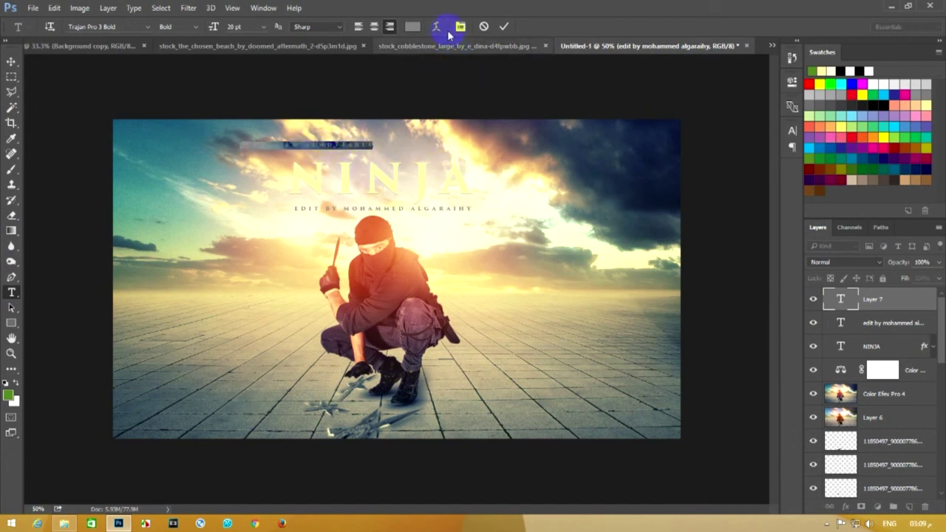
click(412, 27)
click(629, 201)
click(878, 196)
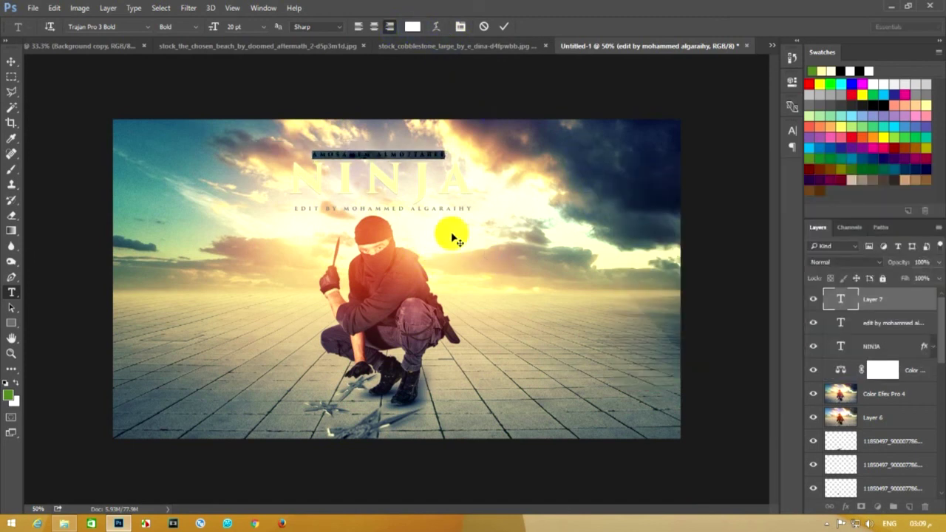
Commit the white Trajan Pro 3 Bold 20 pt name line on its own layer
click(390, 155)
click(413, 191)
key(Left)
click(11, 79)
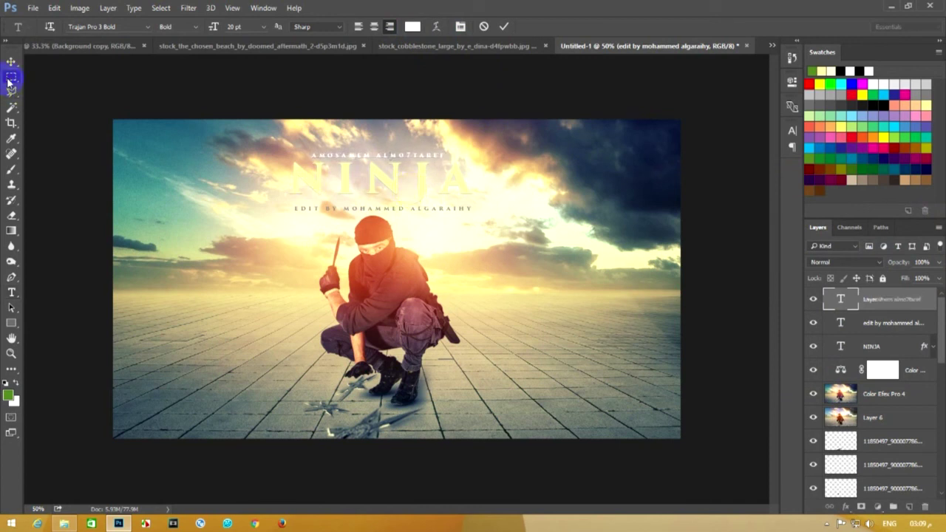
click(116, 410)
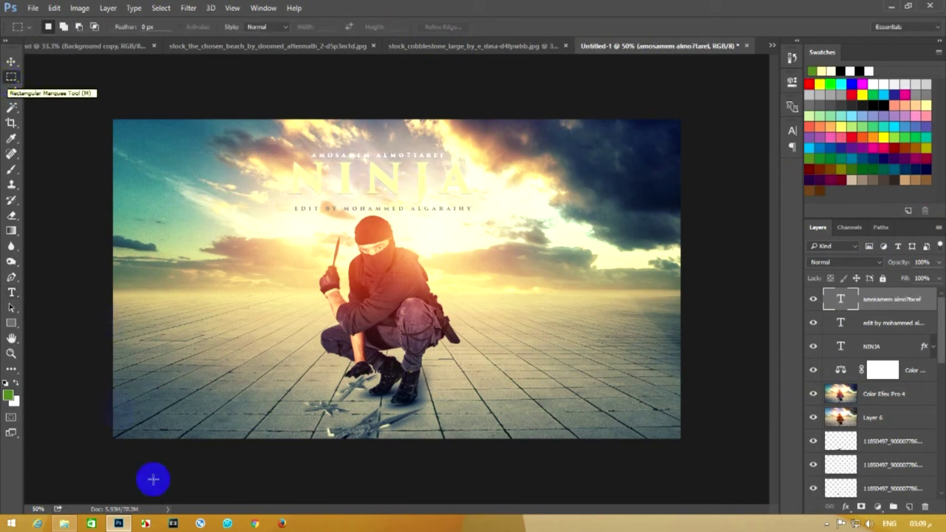
click(589, 430)
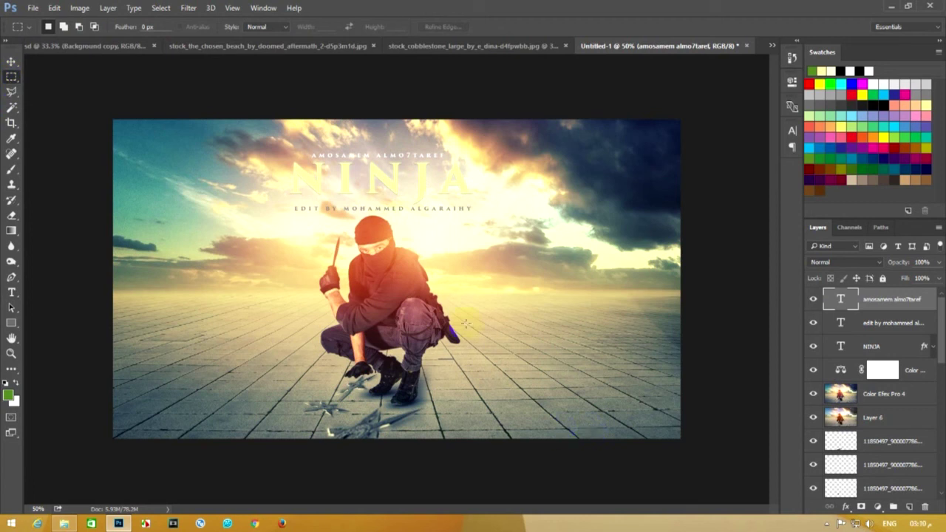
click(343, 346)
Open Save for Web (Legacy) from File > Export with the GIF preset
click(32, 9)
mouse_move(44, 178)
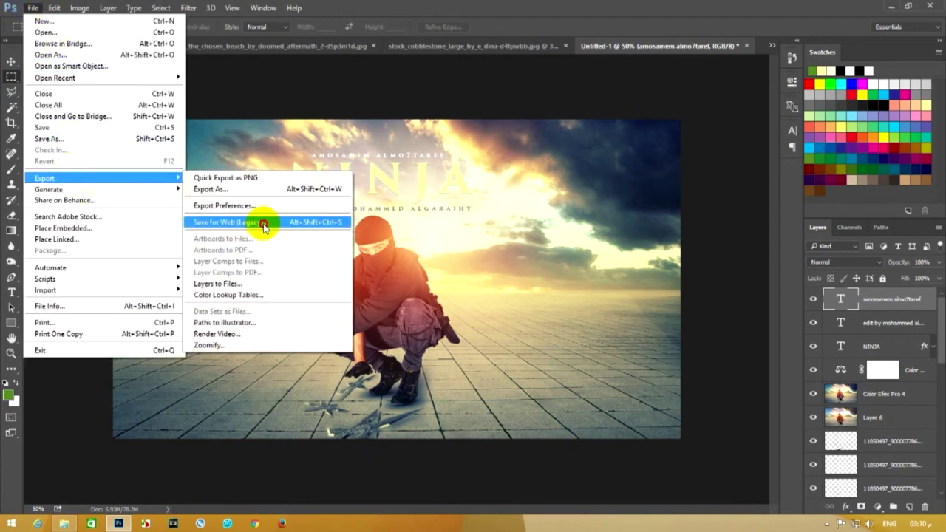
click(263, 224)
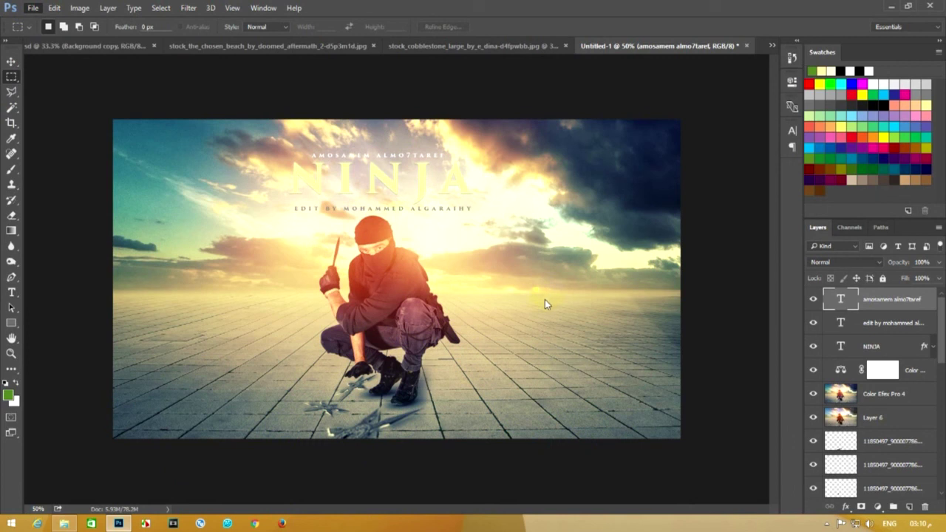
click(369, 343)
click(135, 508)
click(826, 524)
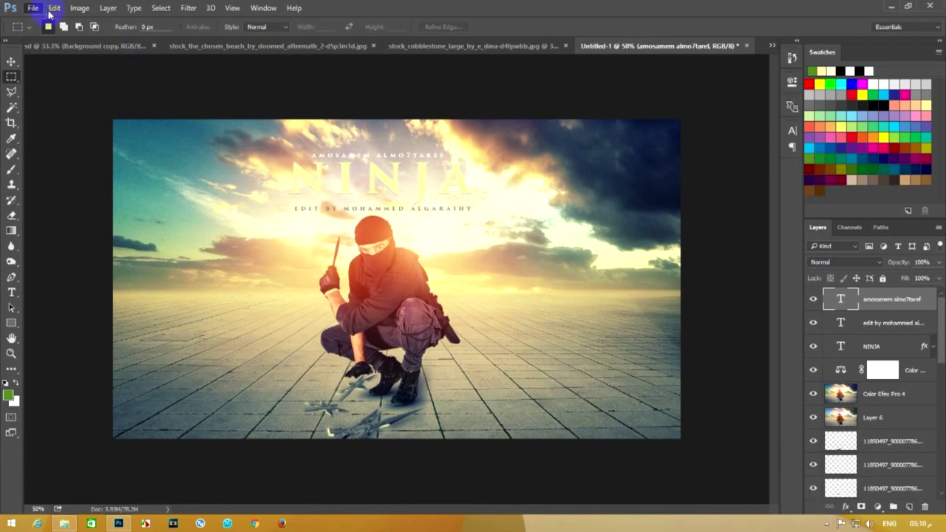
Reopen Save for Web, check the preview, and save the GIF as 'ninja' on the Desktop
key(ctrl+alt+shift+s)
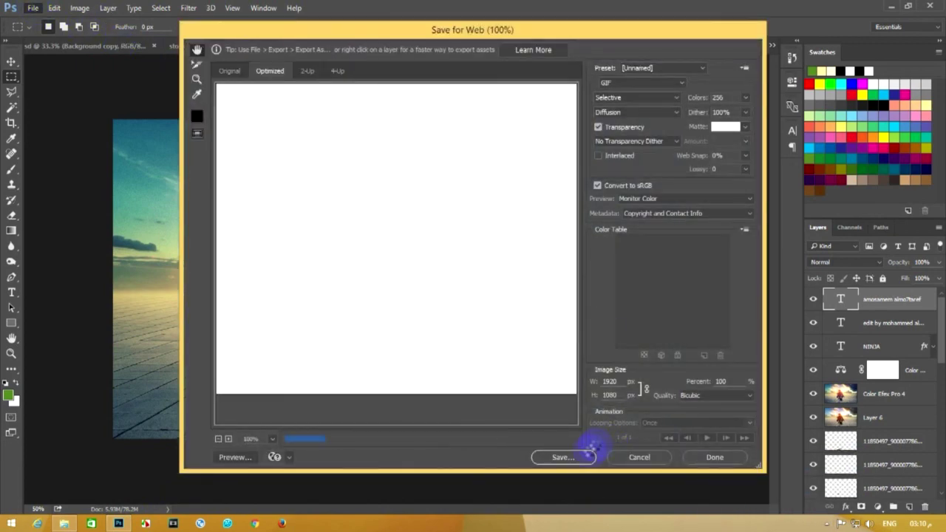
click(556, 458)
drag(399, 263, 401, 140)
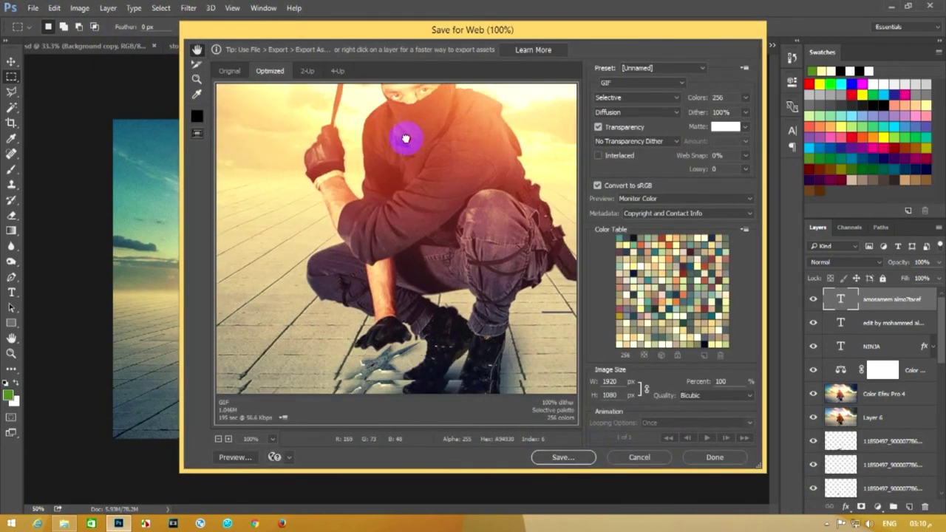
drag(445, 252, 450, 141)
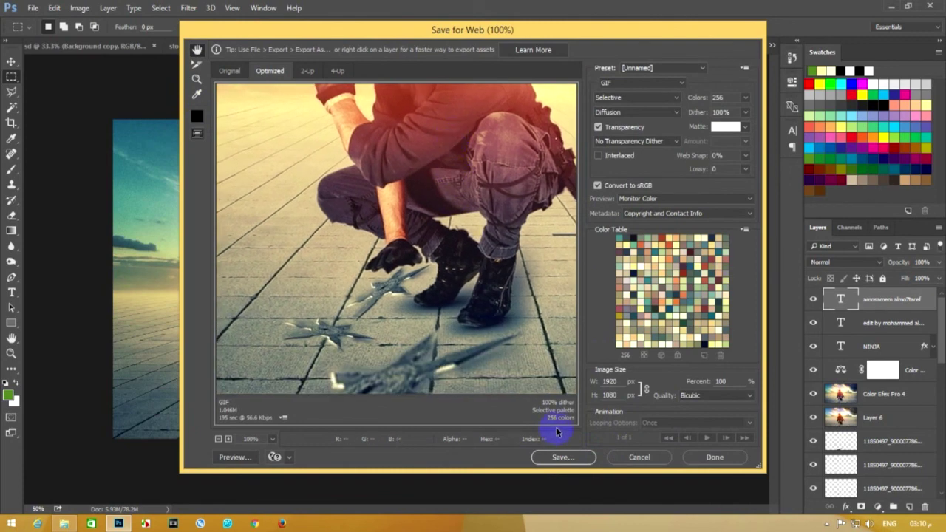
click(556, 455)
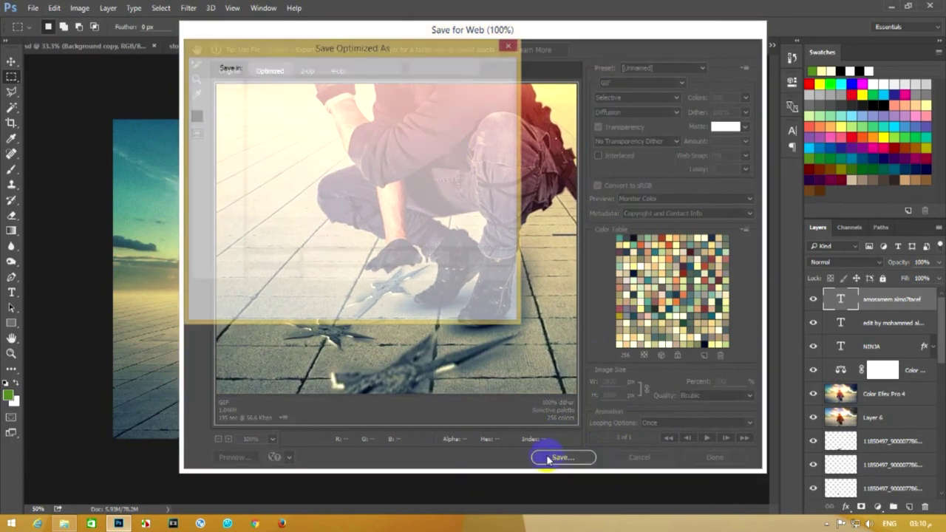
text(ninja)
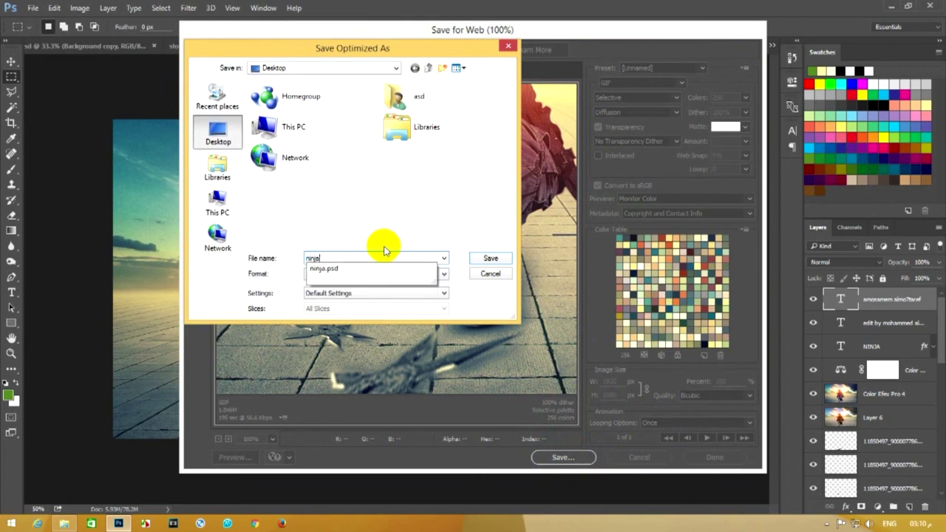
click(487, 258)
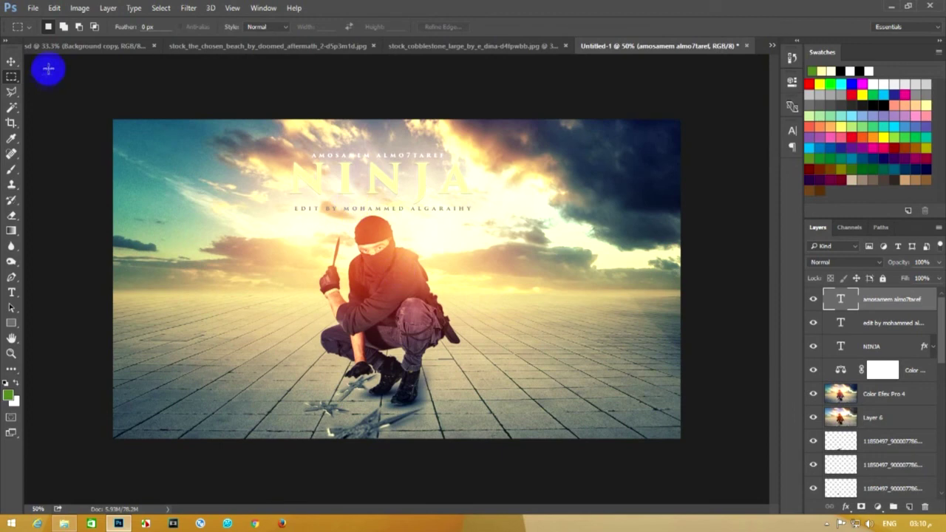
Save the layered composite as Photoshop PSD 'ninja project' on the Desktop with Maximize Compatibility
click(32, 7)
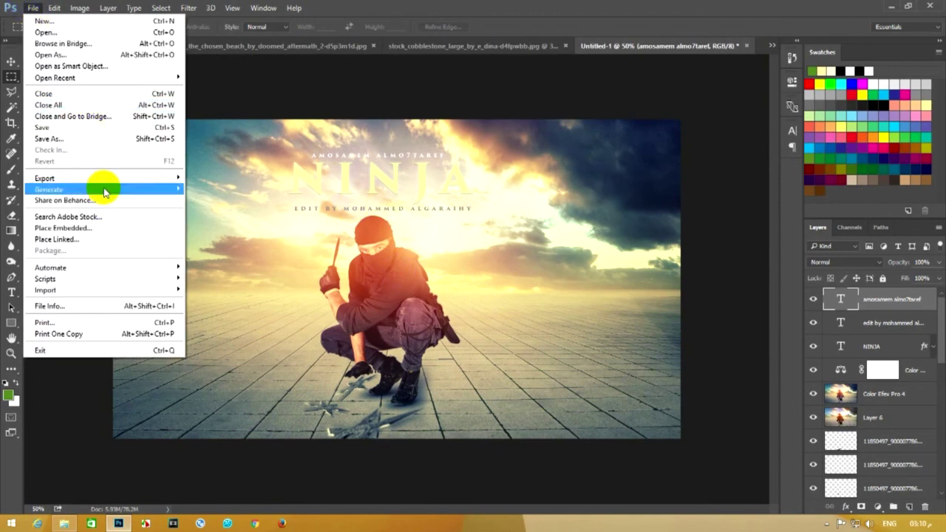
click(59, 138)
text(nin)
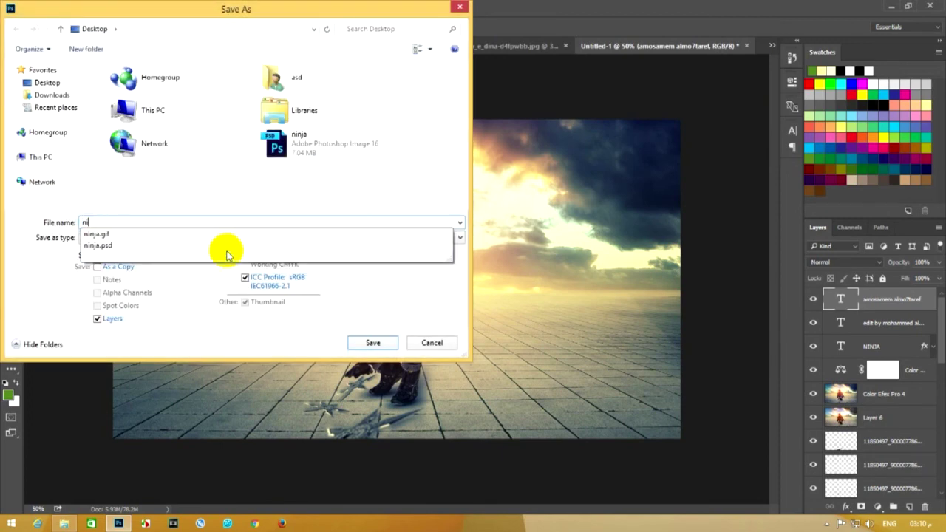
text(ja proje)
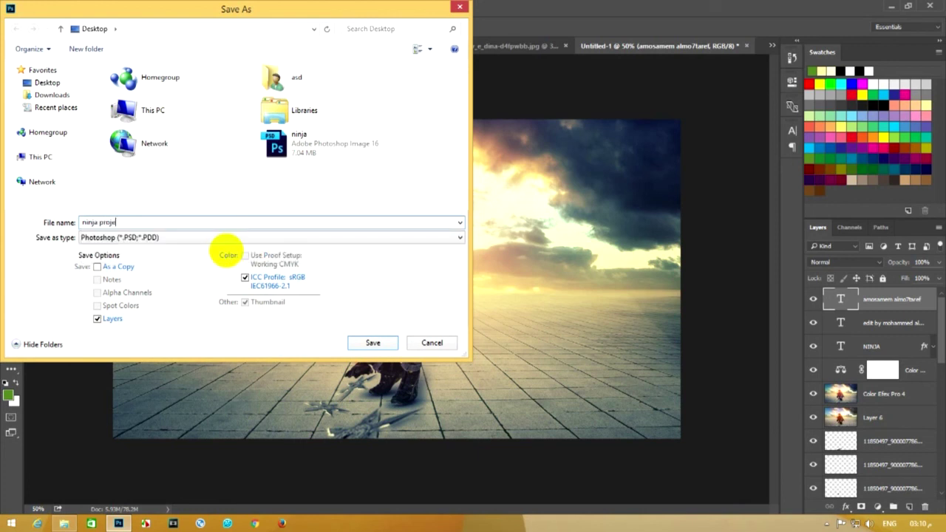
click(372, 340)
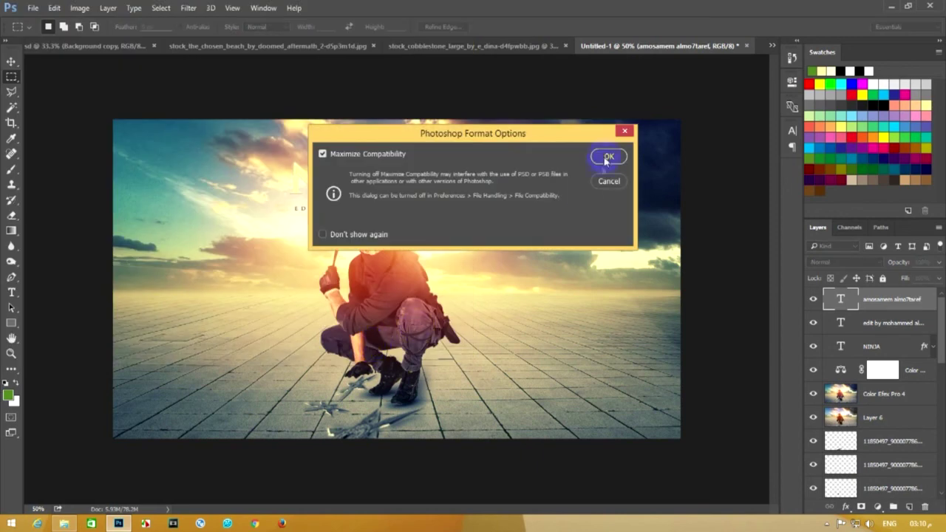
click(605, 155)
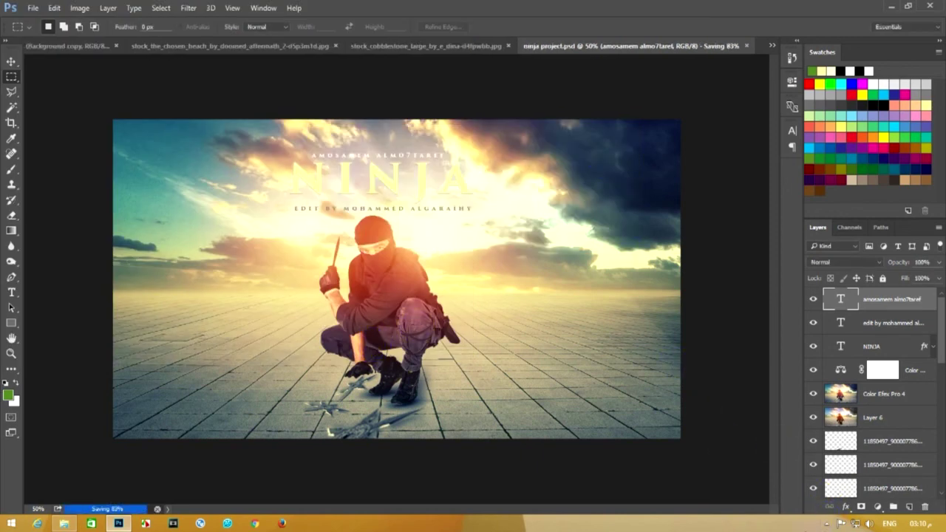
click(827, 522)
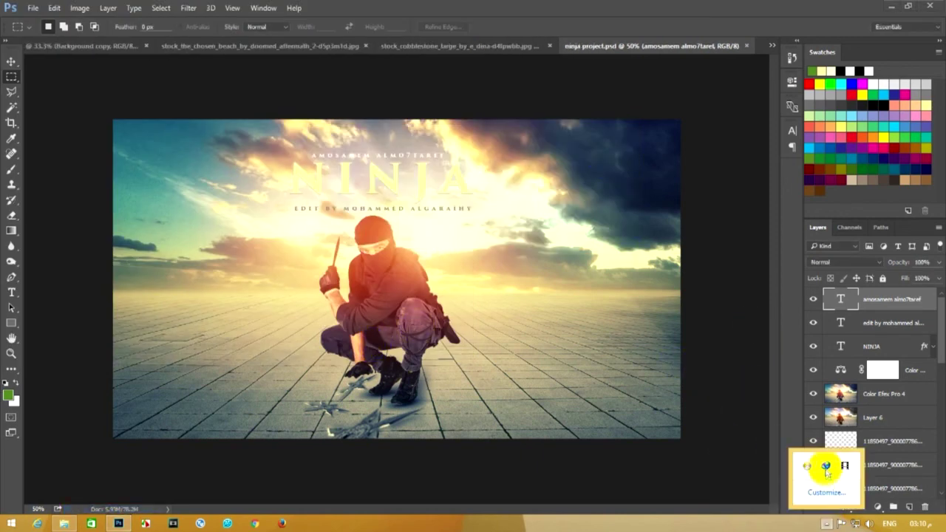